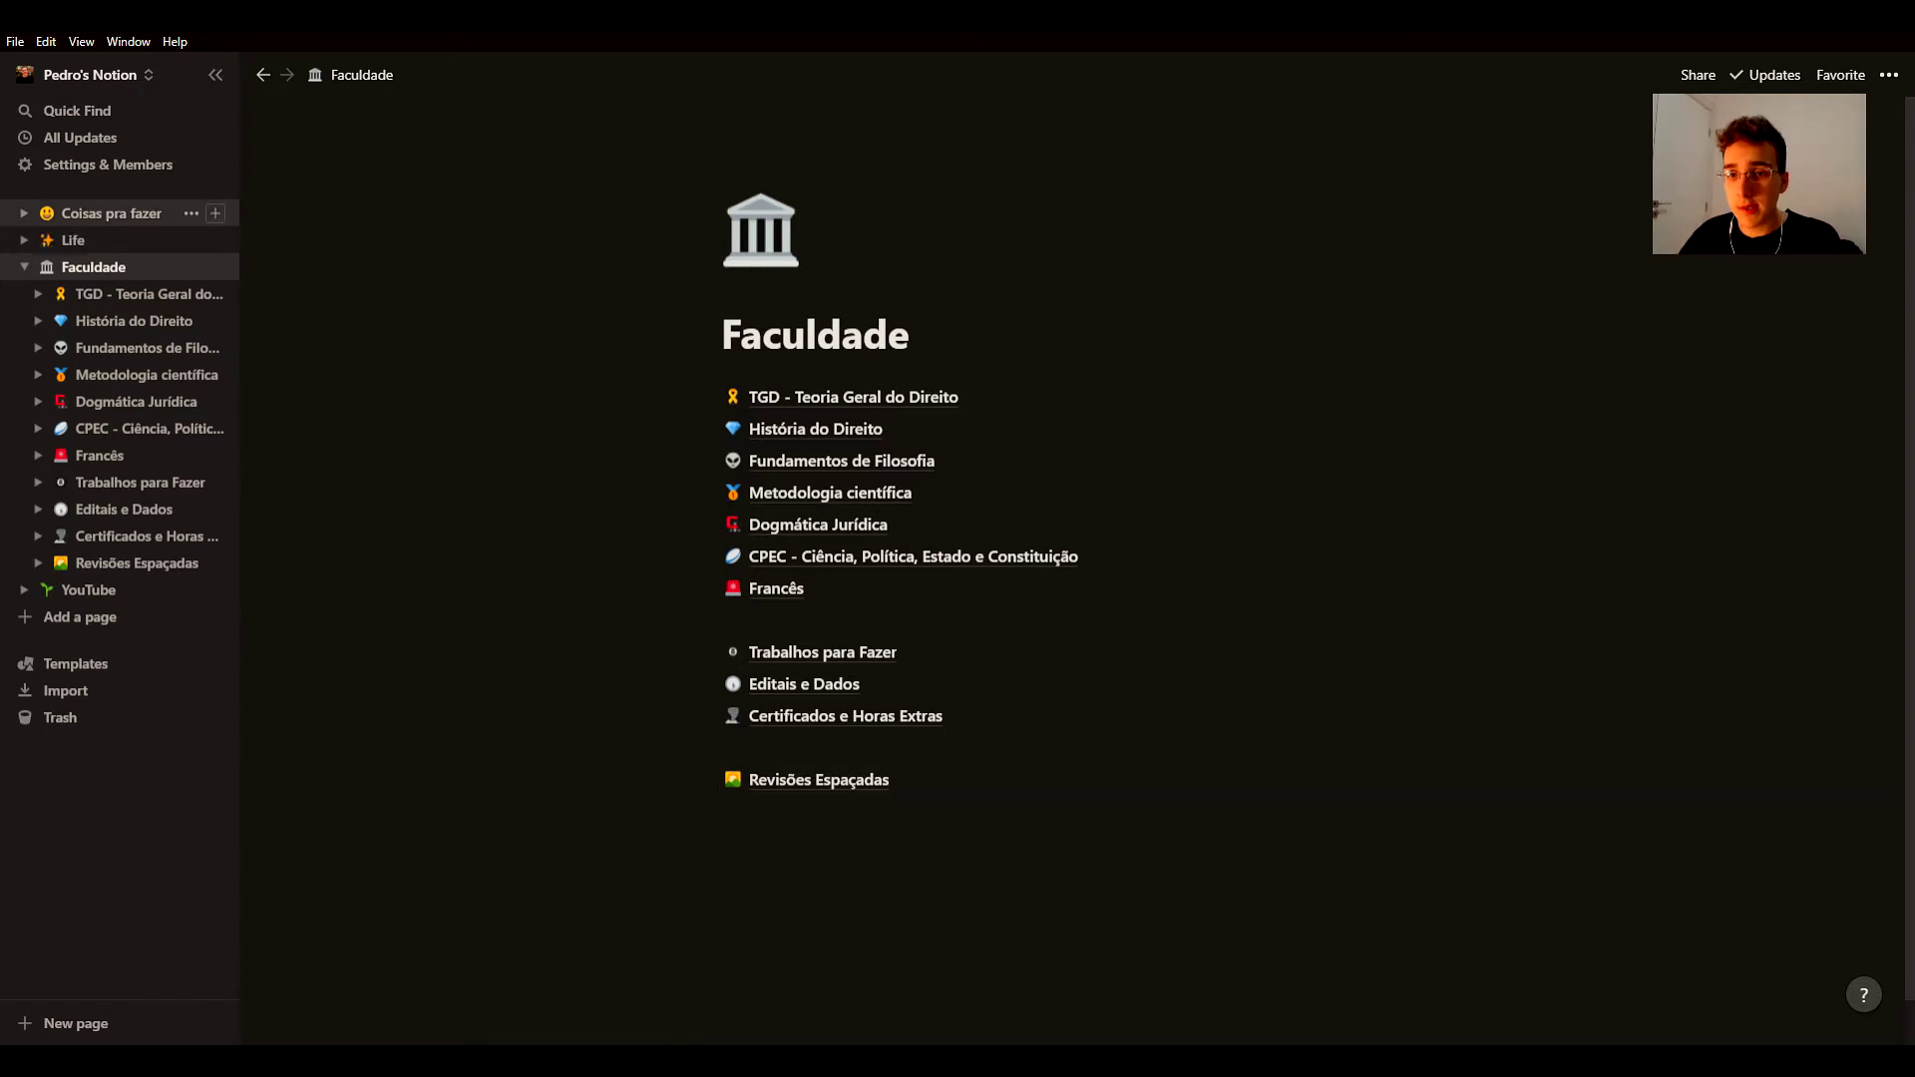
Step: Open the "Coisas pra fazer" board and move the "arrumar o windows 10" card from Doing to Done
left_click(110, 212)
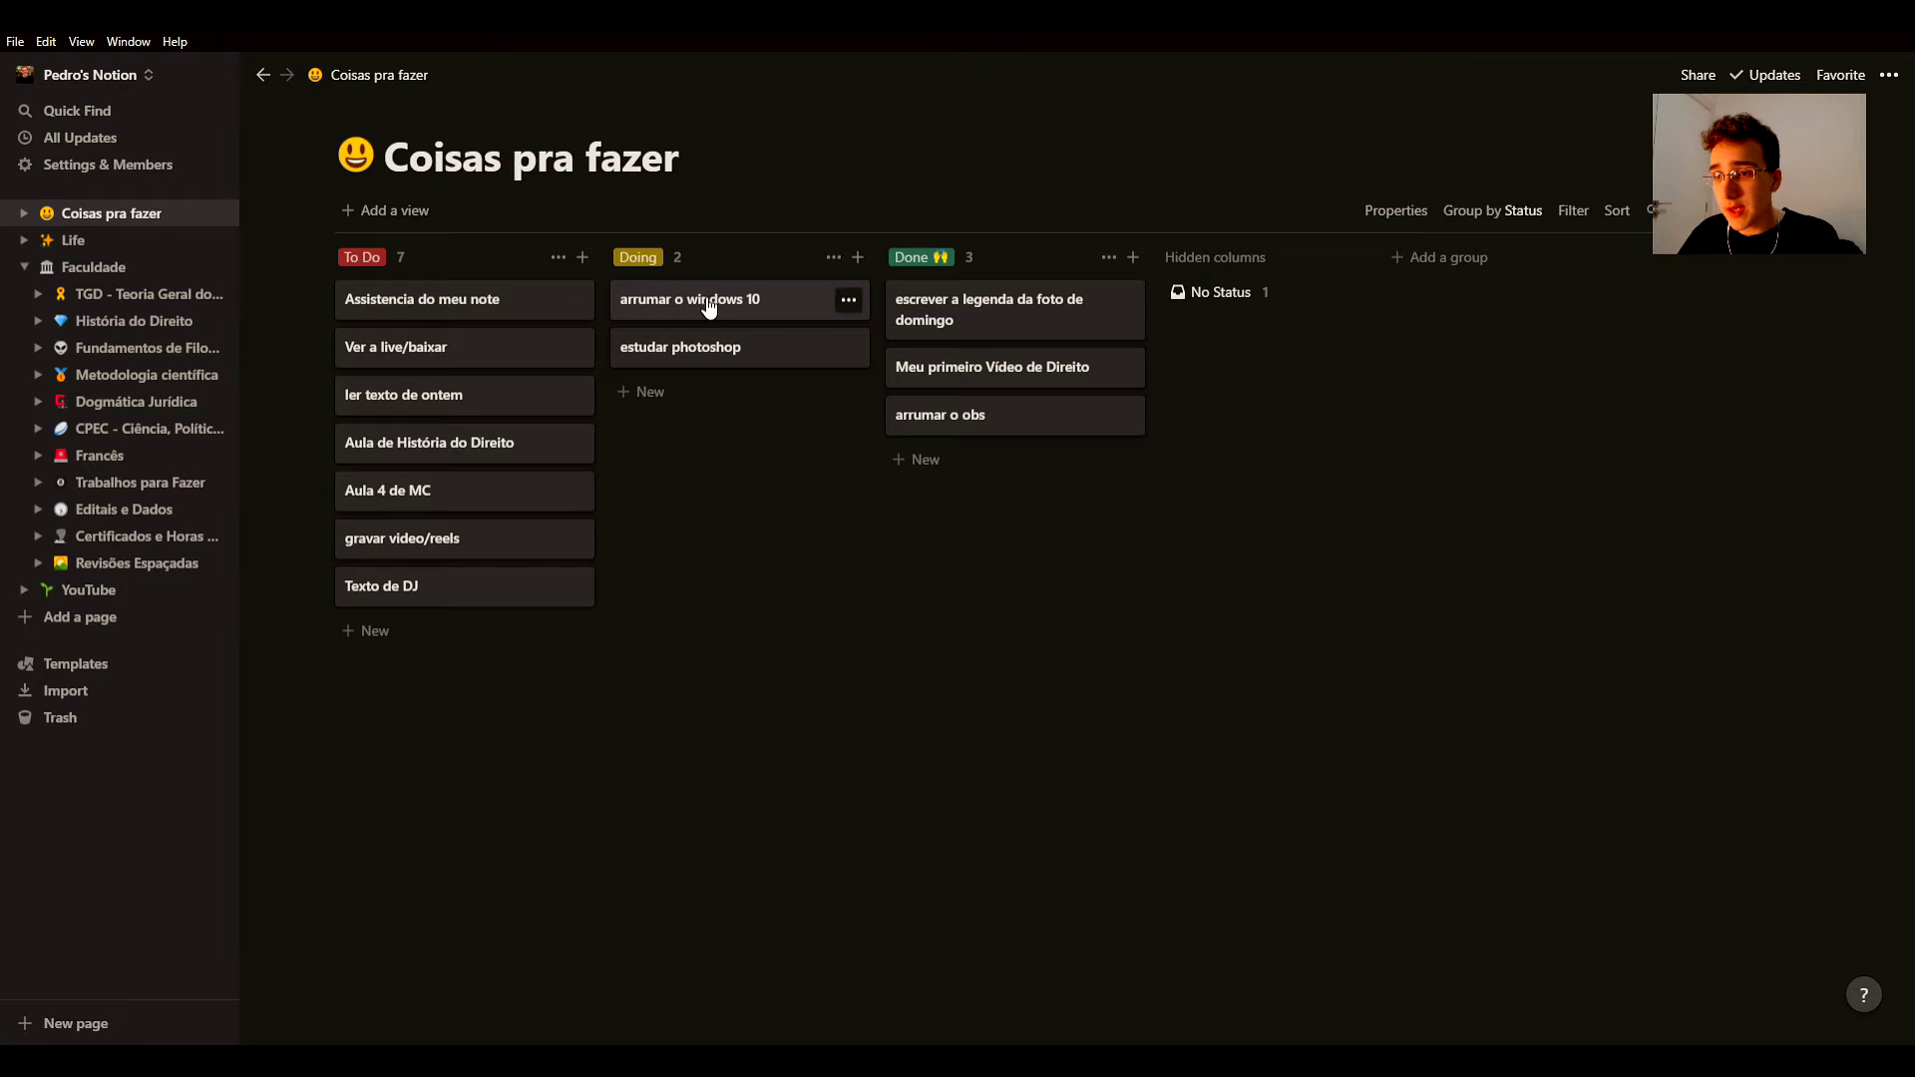
left_click_drag(752, 299, 1037, 299)
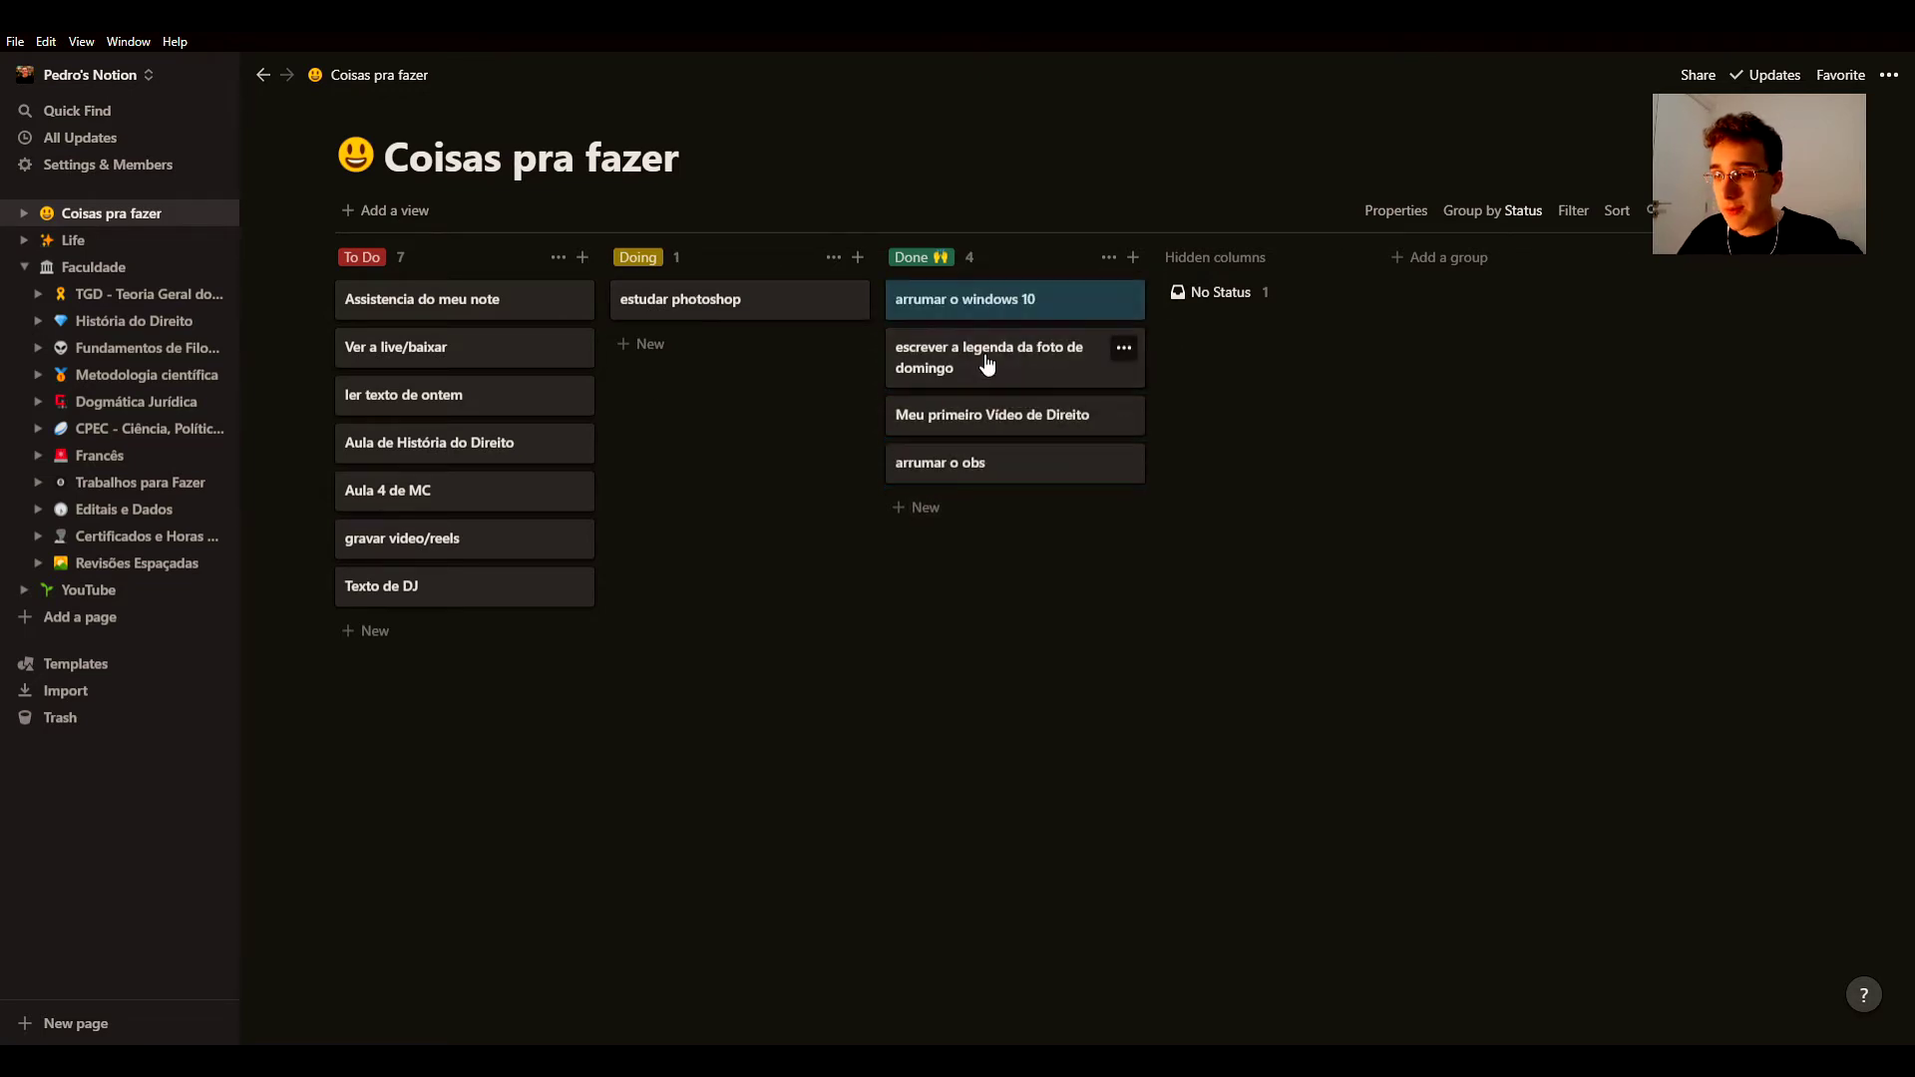
left_click(987, 364)
key("Escape")
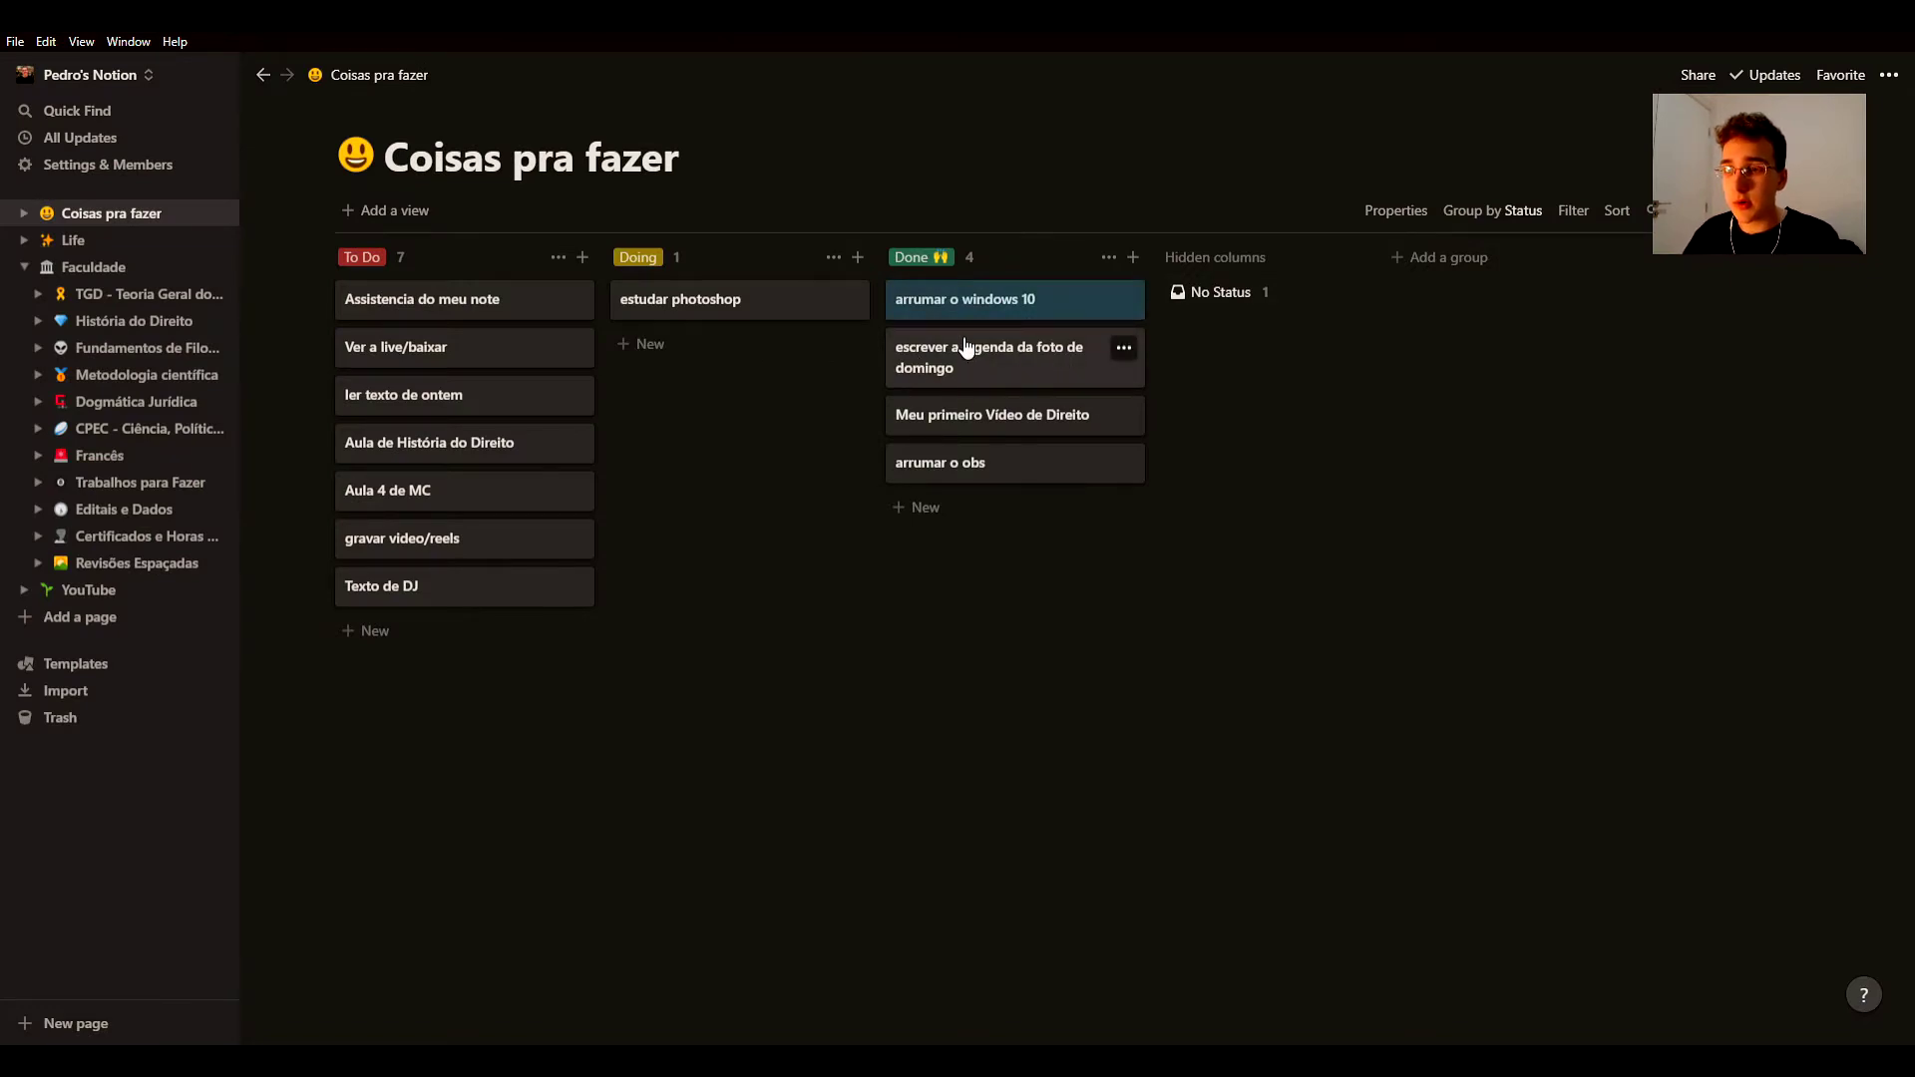
left_click_drag(932, 366, 1002, 371)
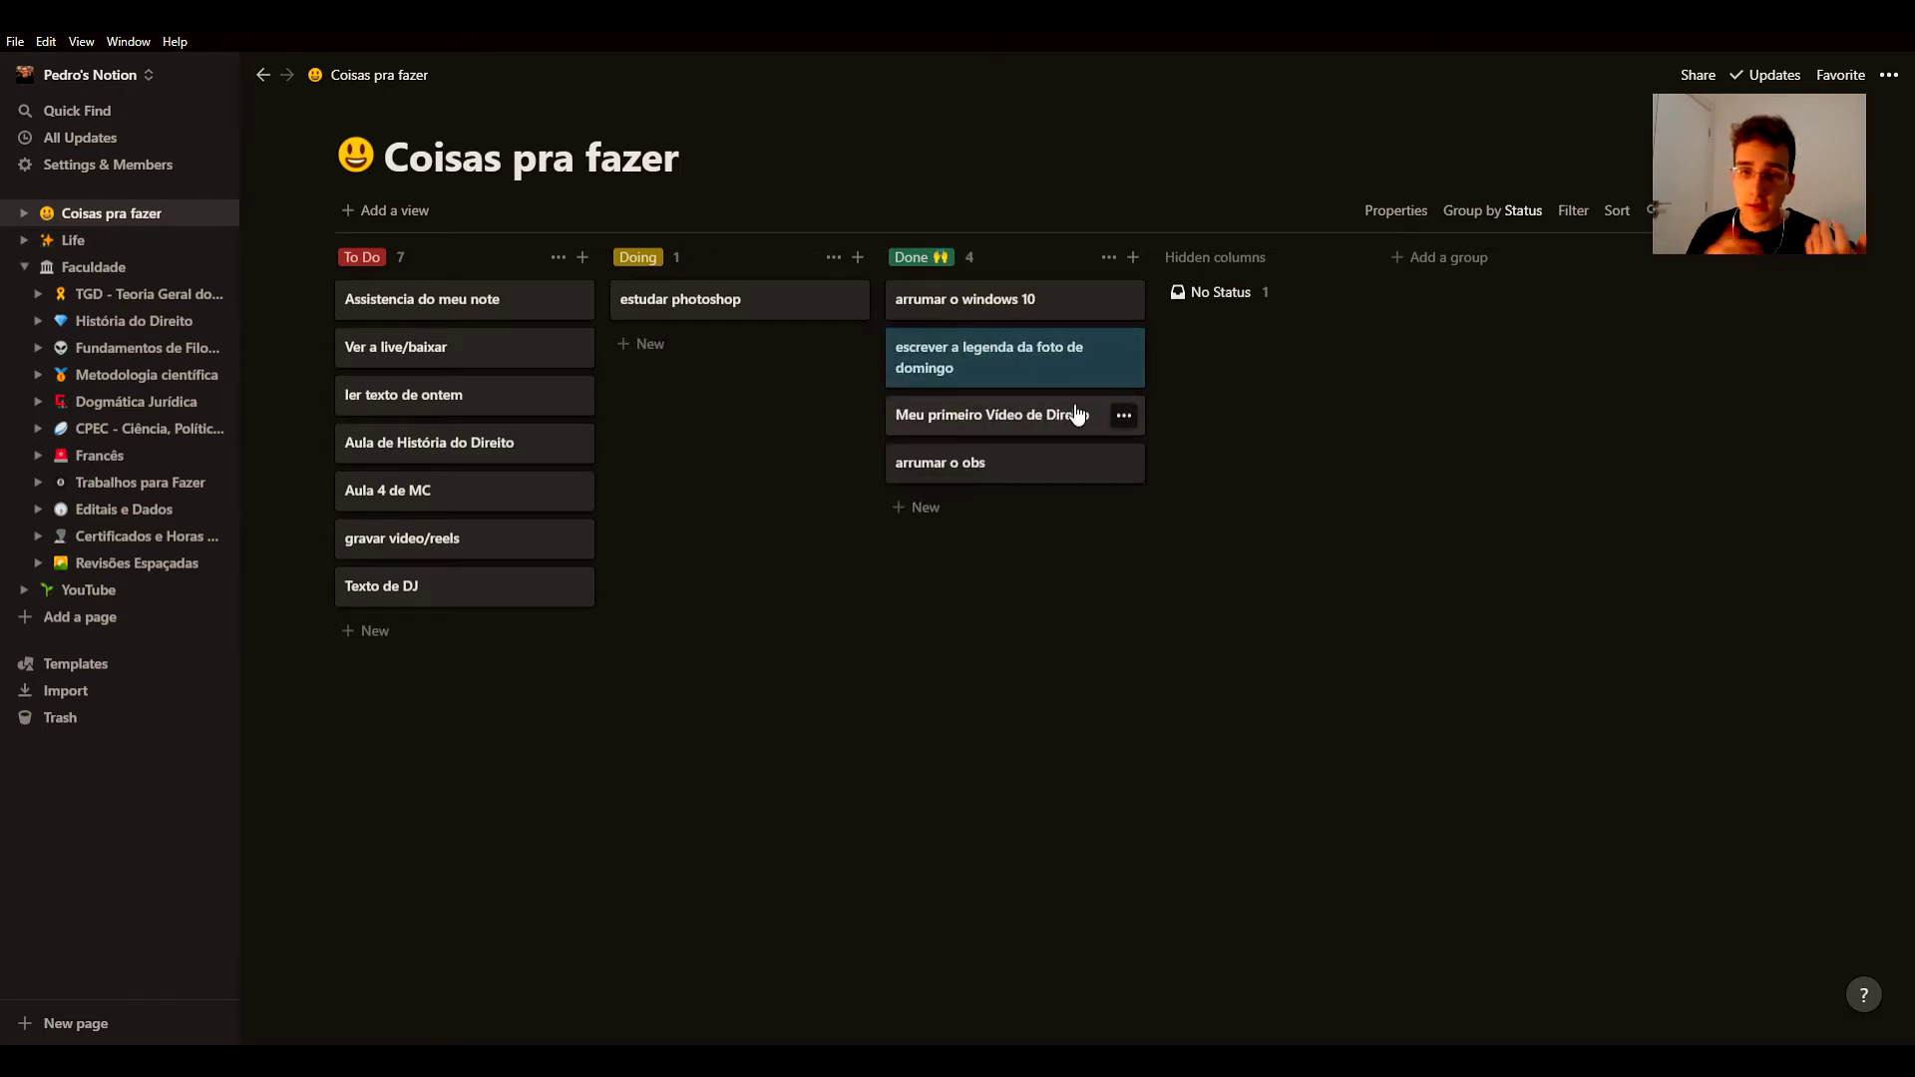
left_click(766, 486)
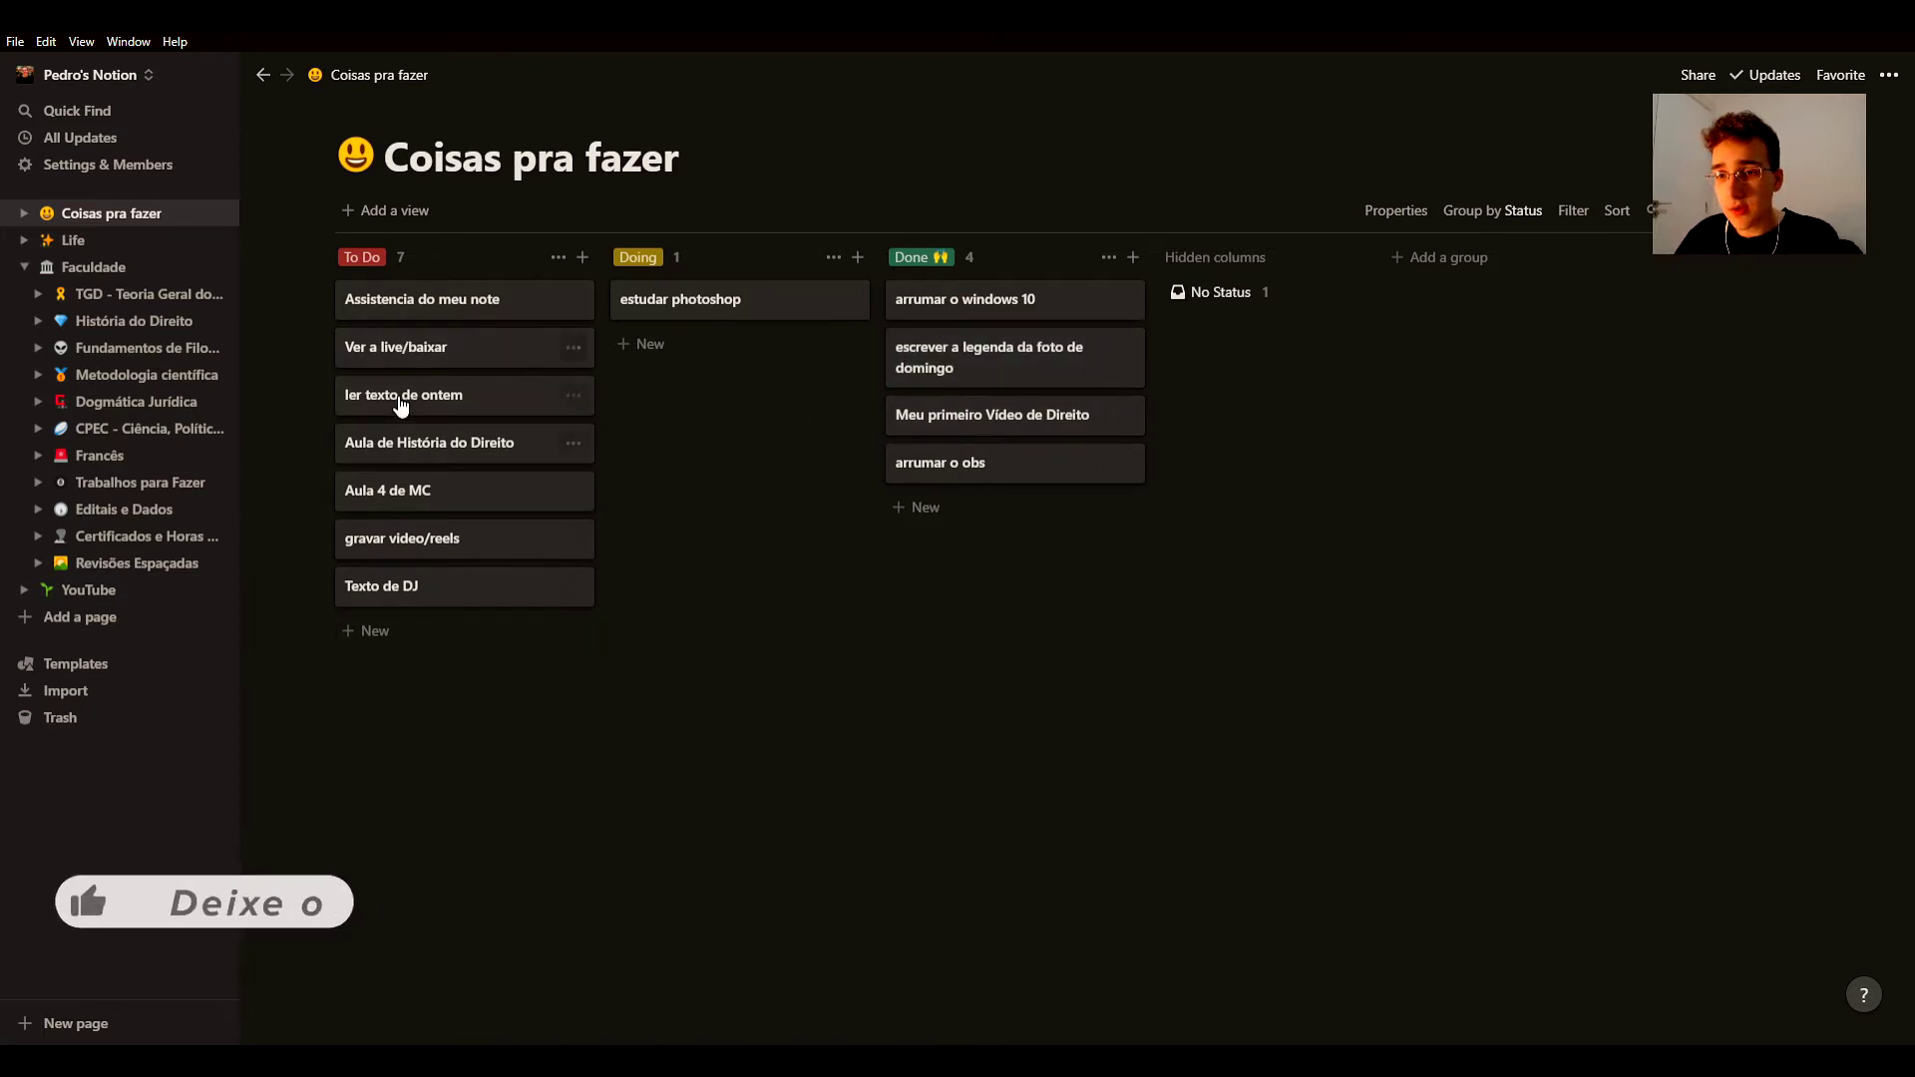
Step: Add a card named "sdakdkasdaskdk" to the To Do column and move it to Done
left_click(398, 631)
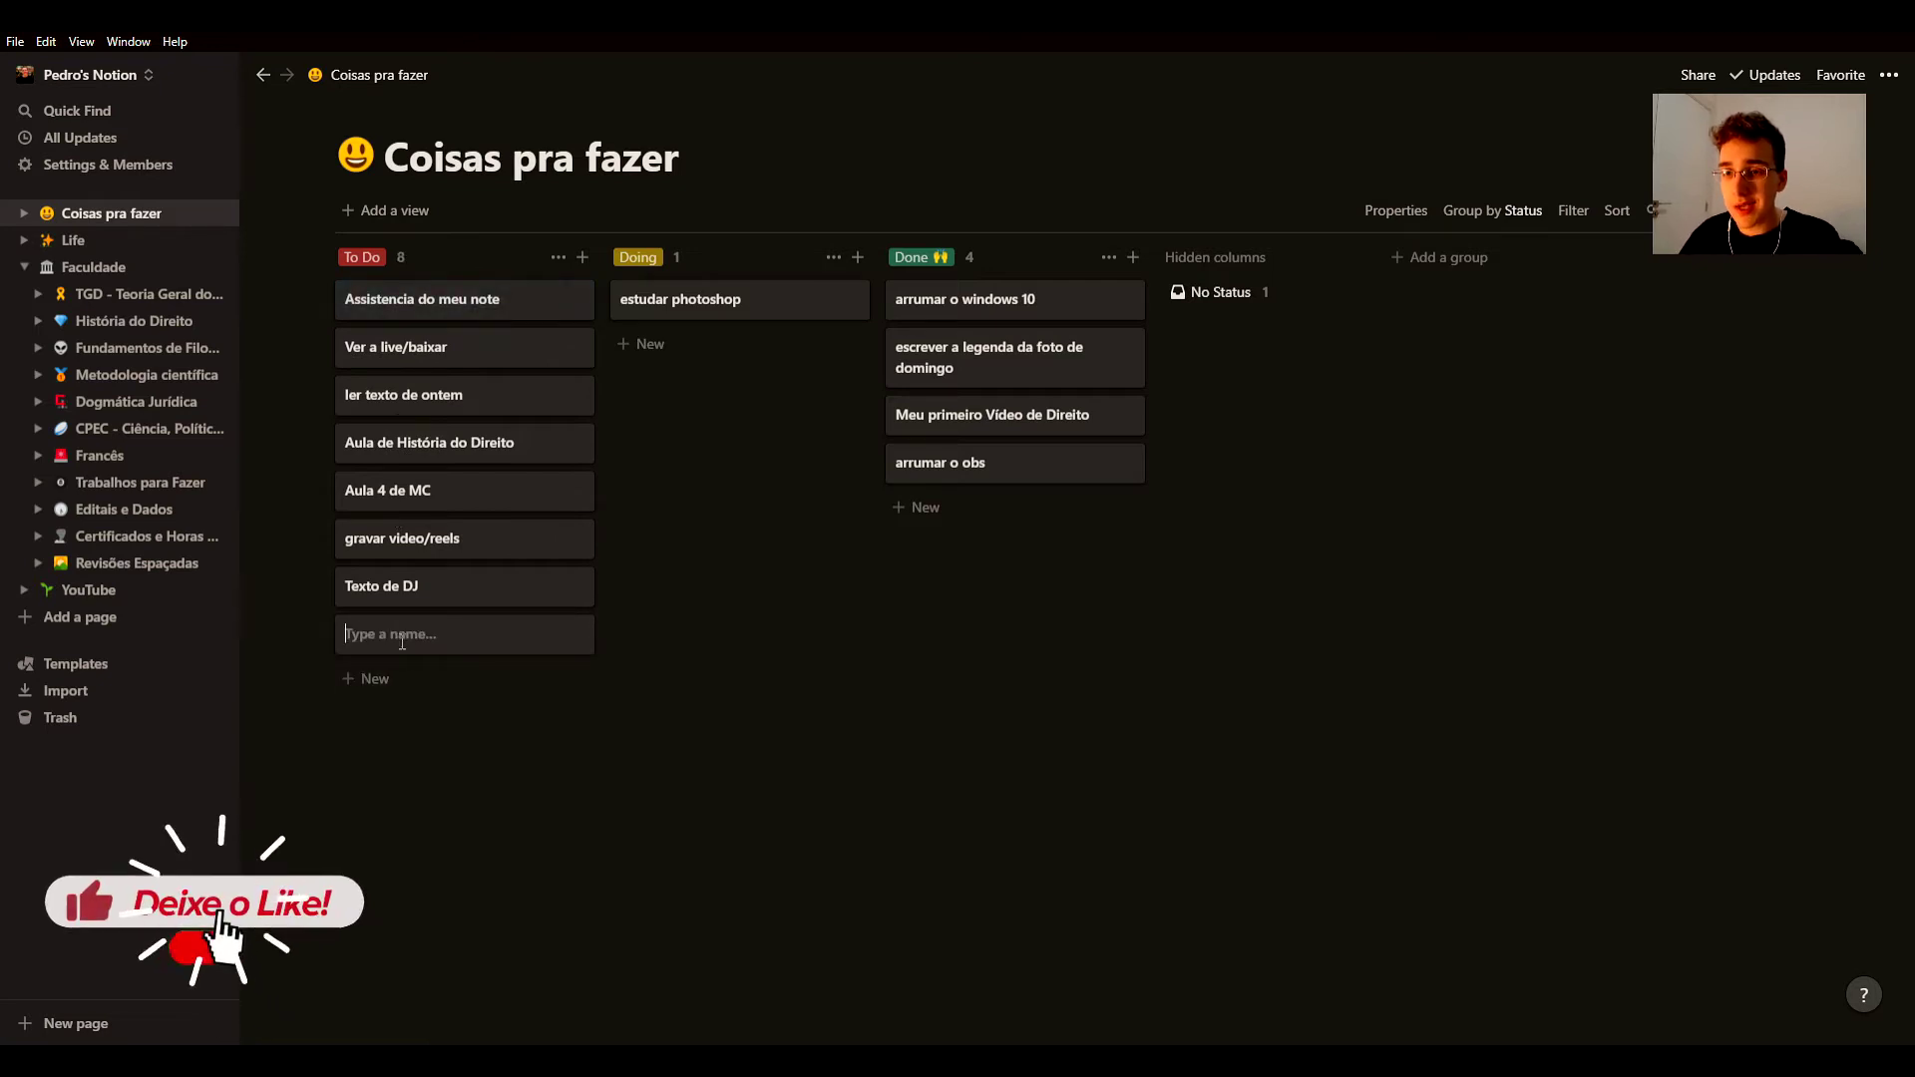
type("sdakdkasdaskdk")
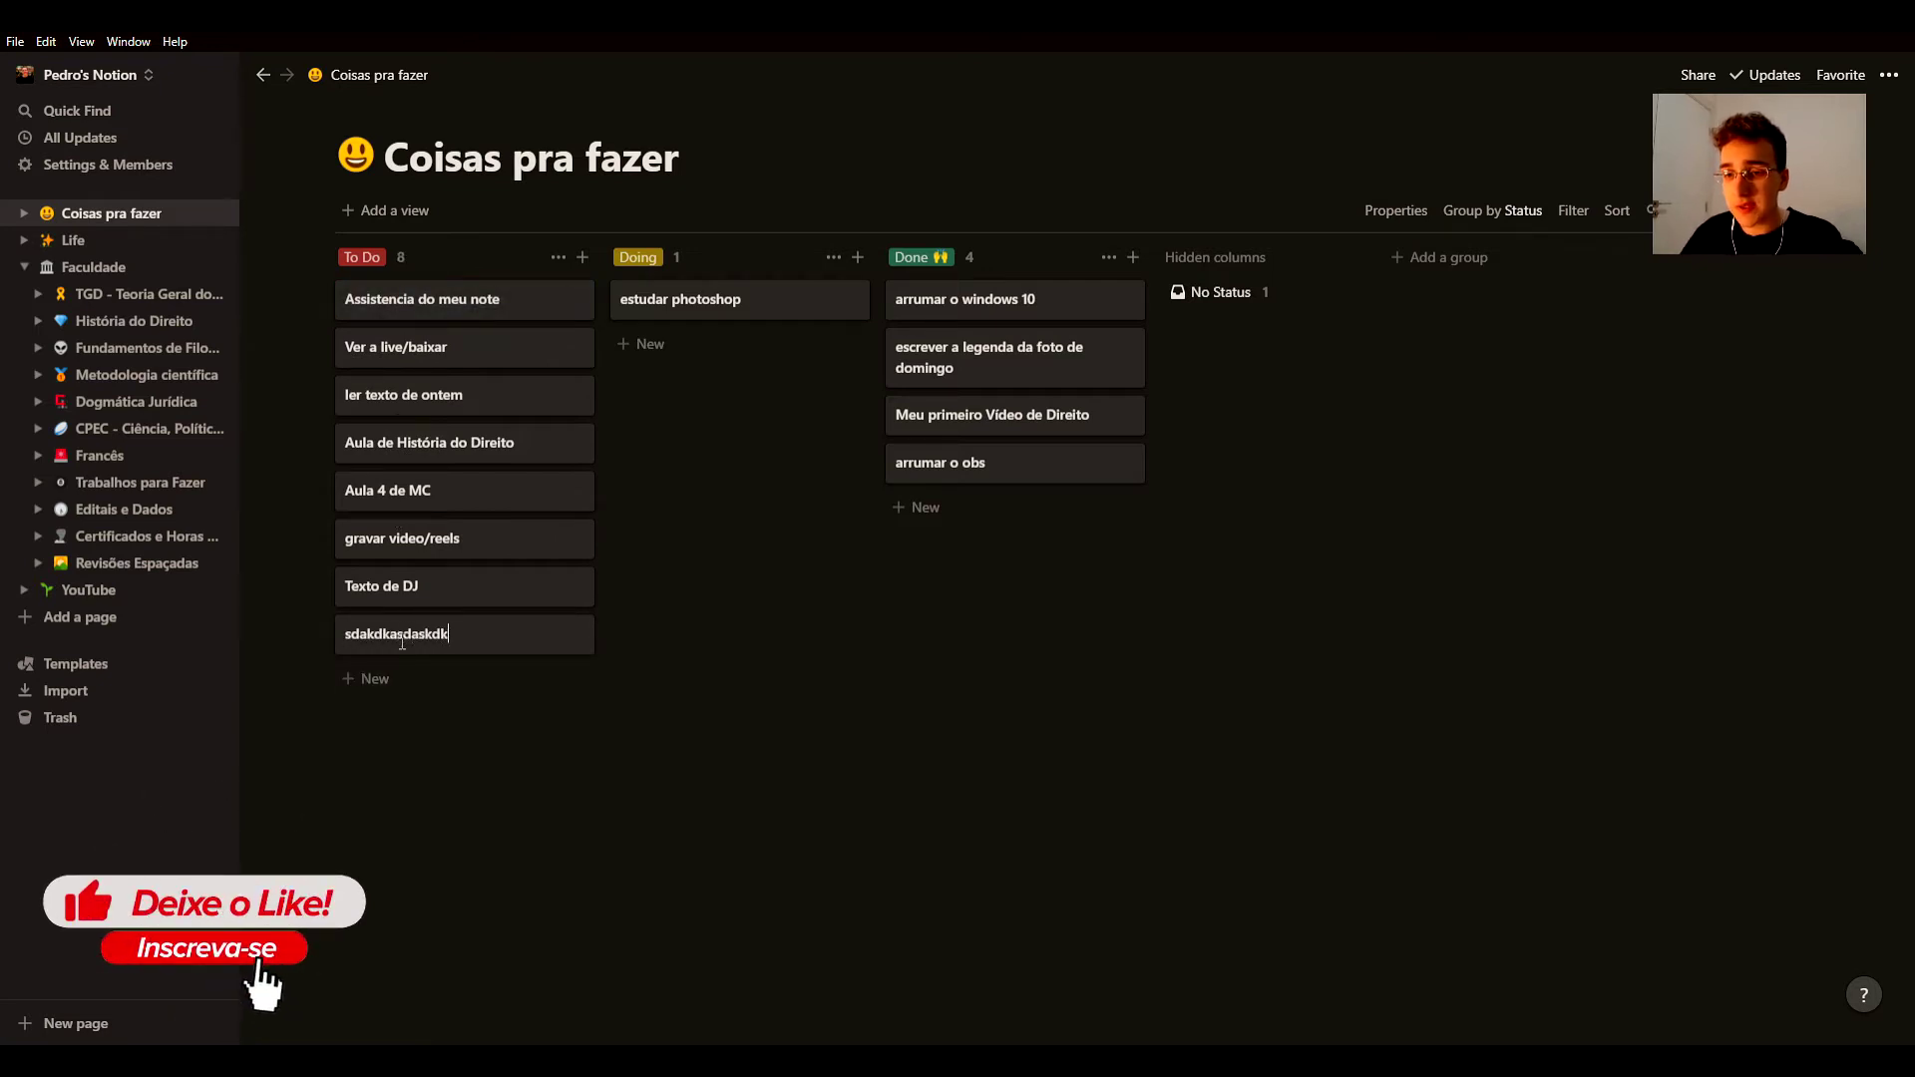
left_click_drag(415, 645, 1058, 535)
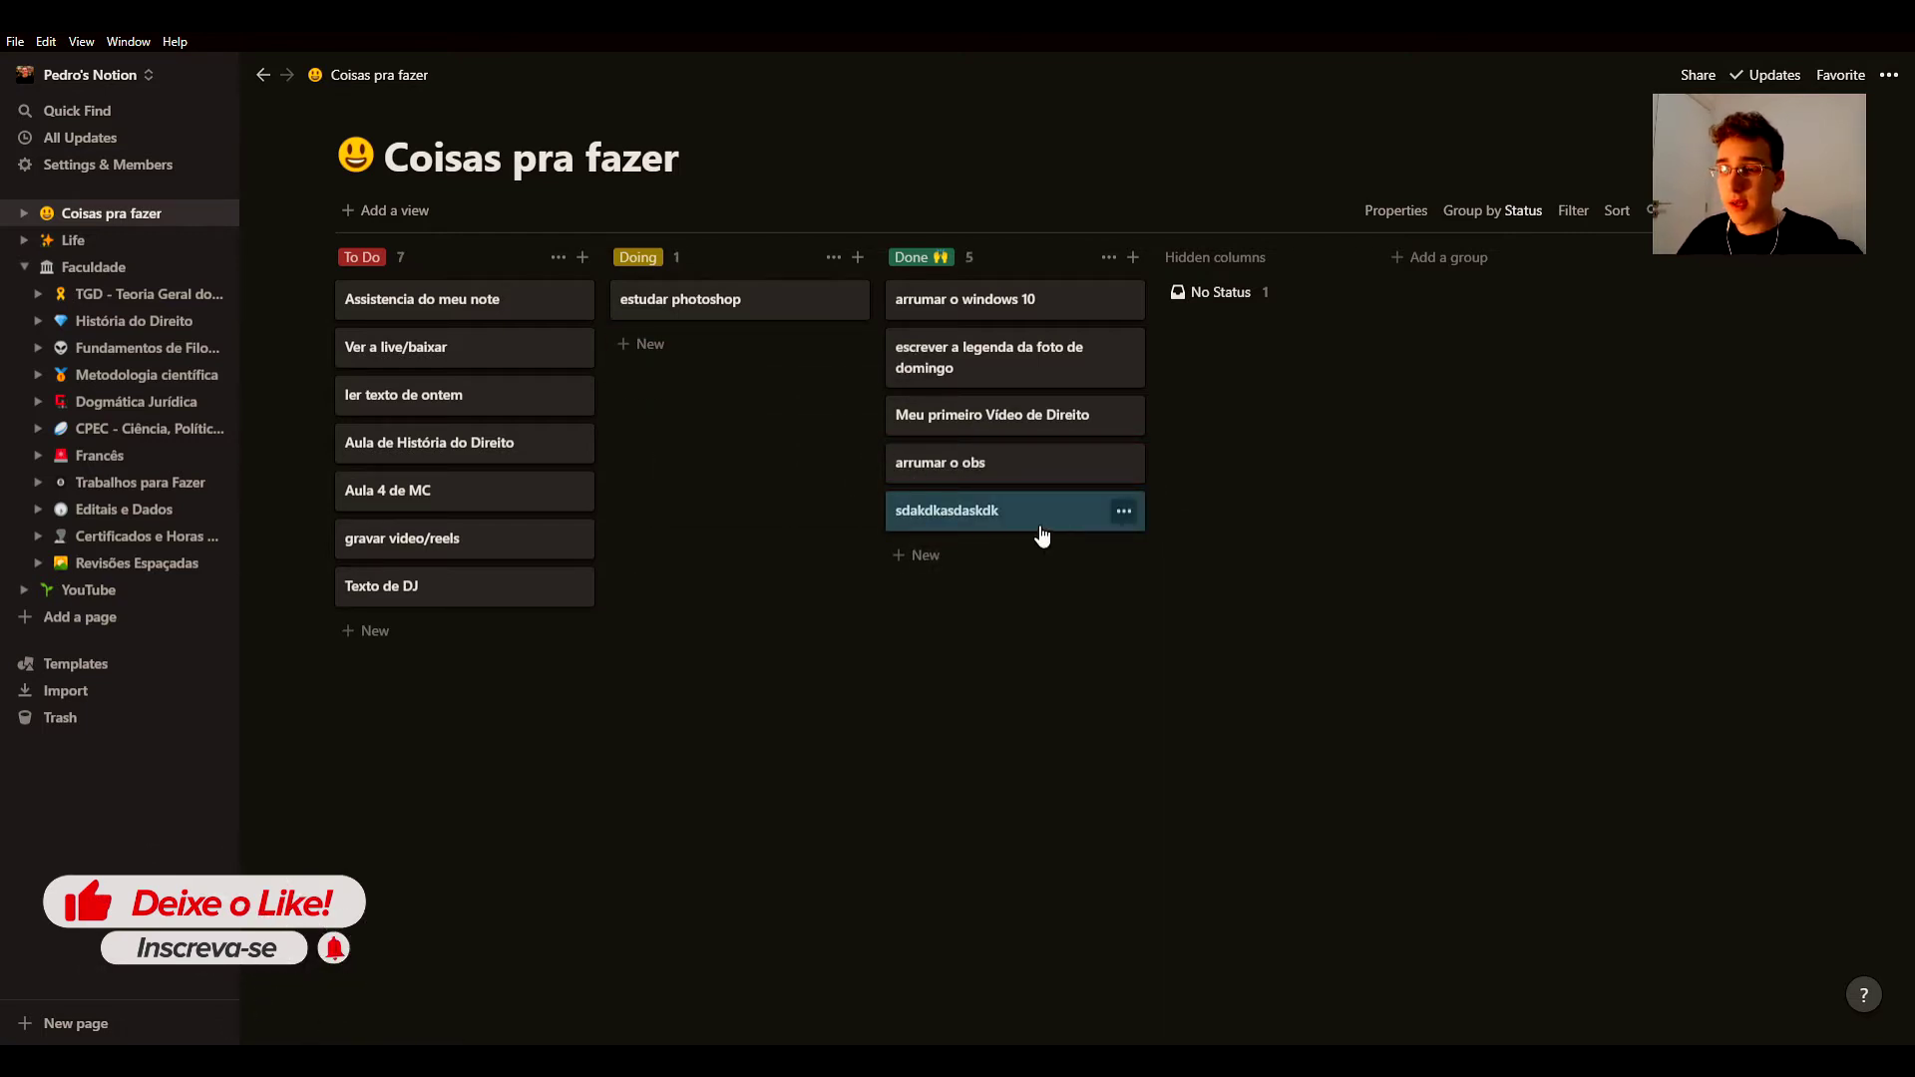
Step: Delete the "sdakdkasdaskdk" card from the Done column
left_click(1123, 511)
left_click(1187, 583)
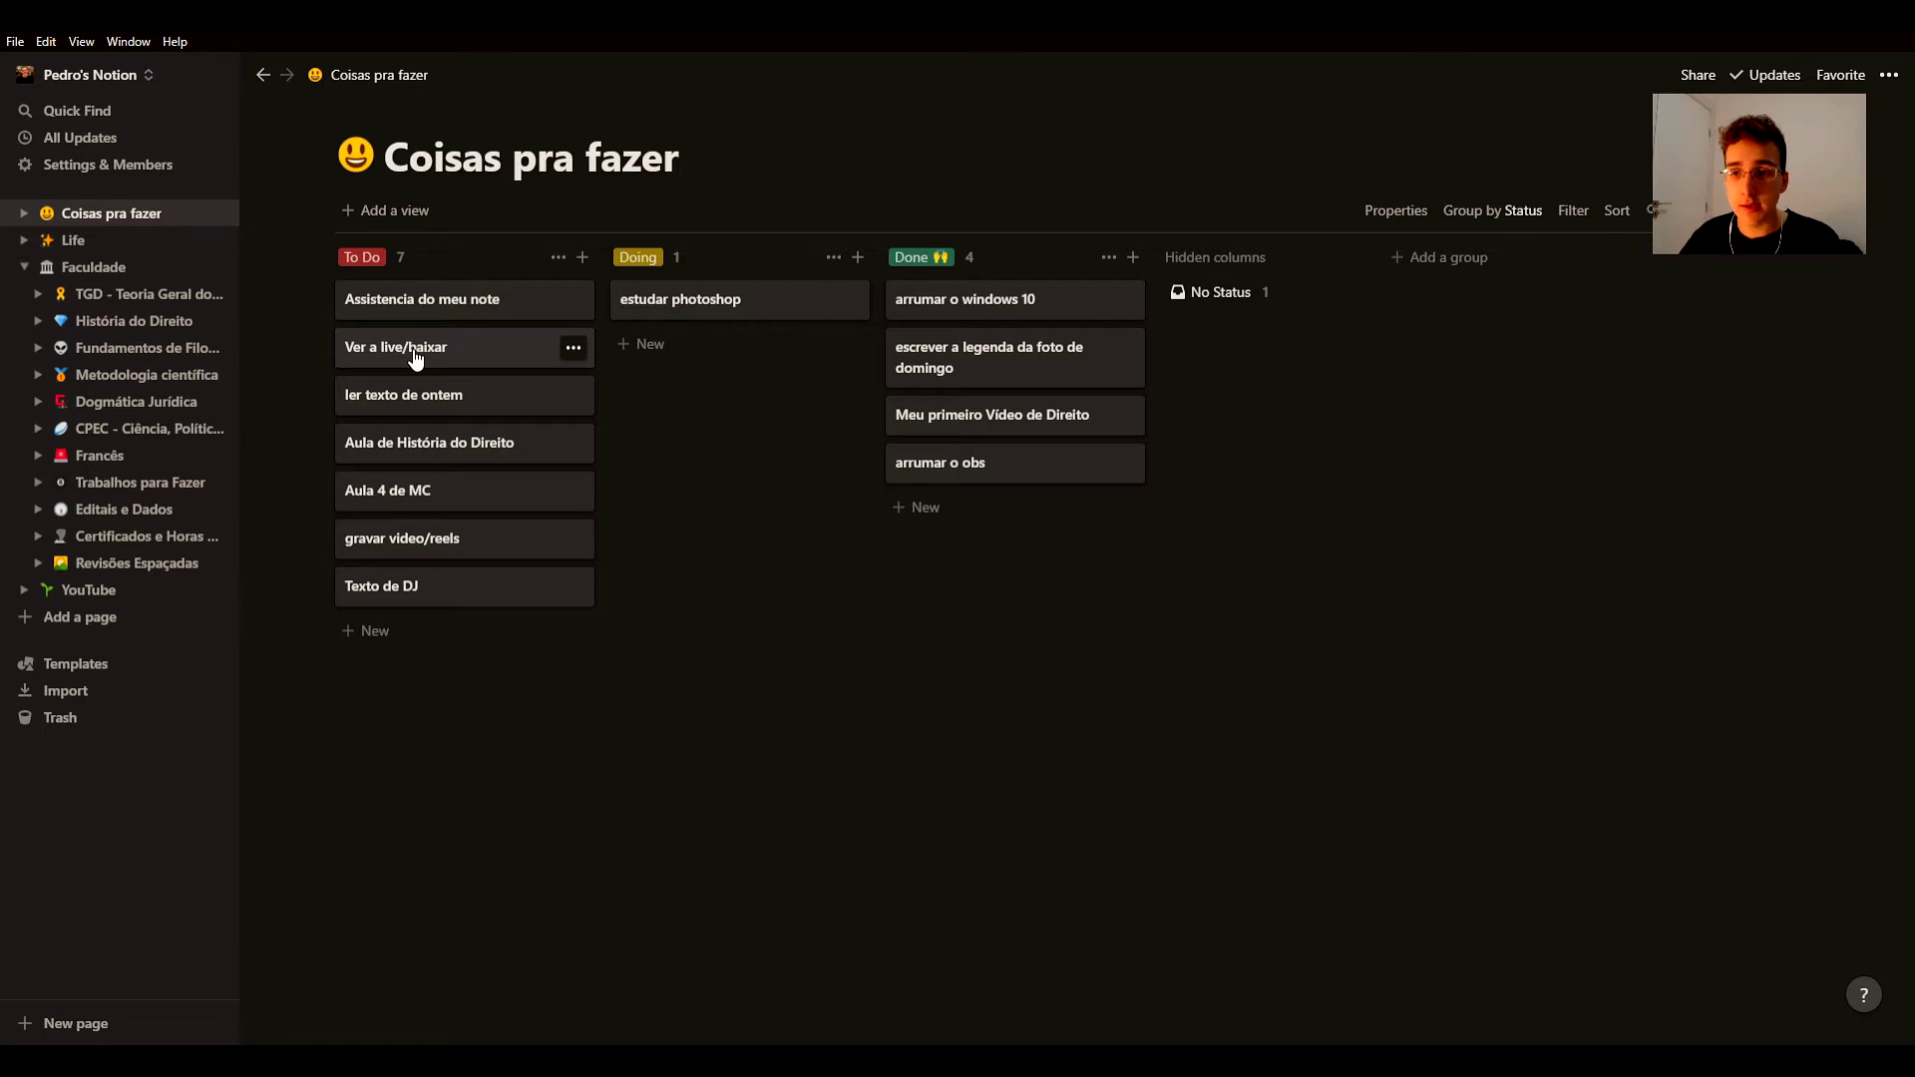
Step: Move the "Ver a live/baixar" card from To Do to the end of the Done column
left_click_drag(406, 355, 992, 531)
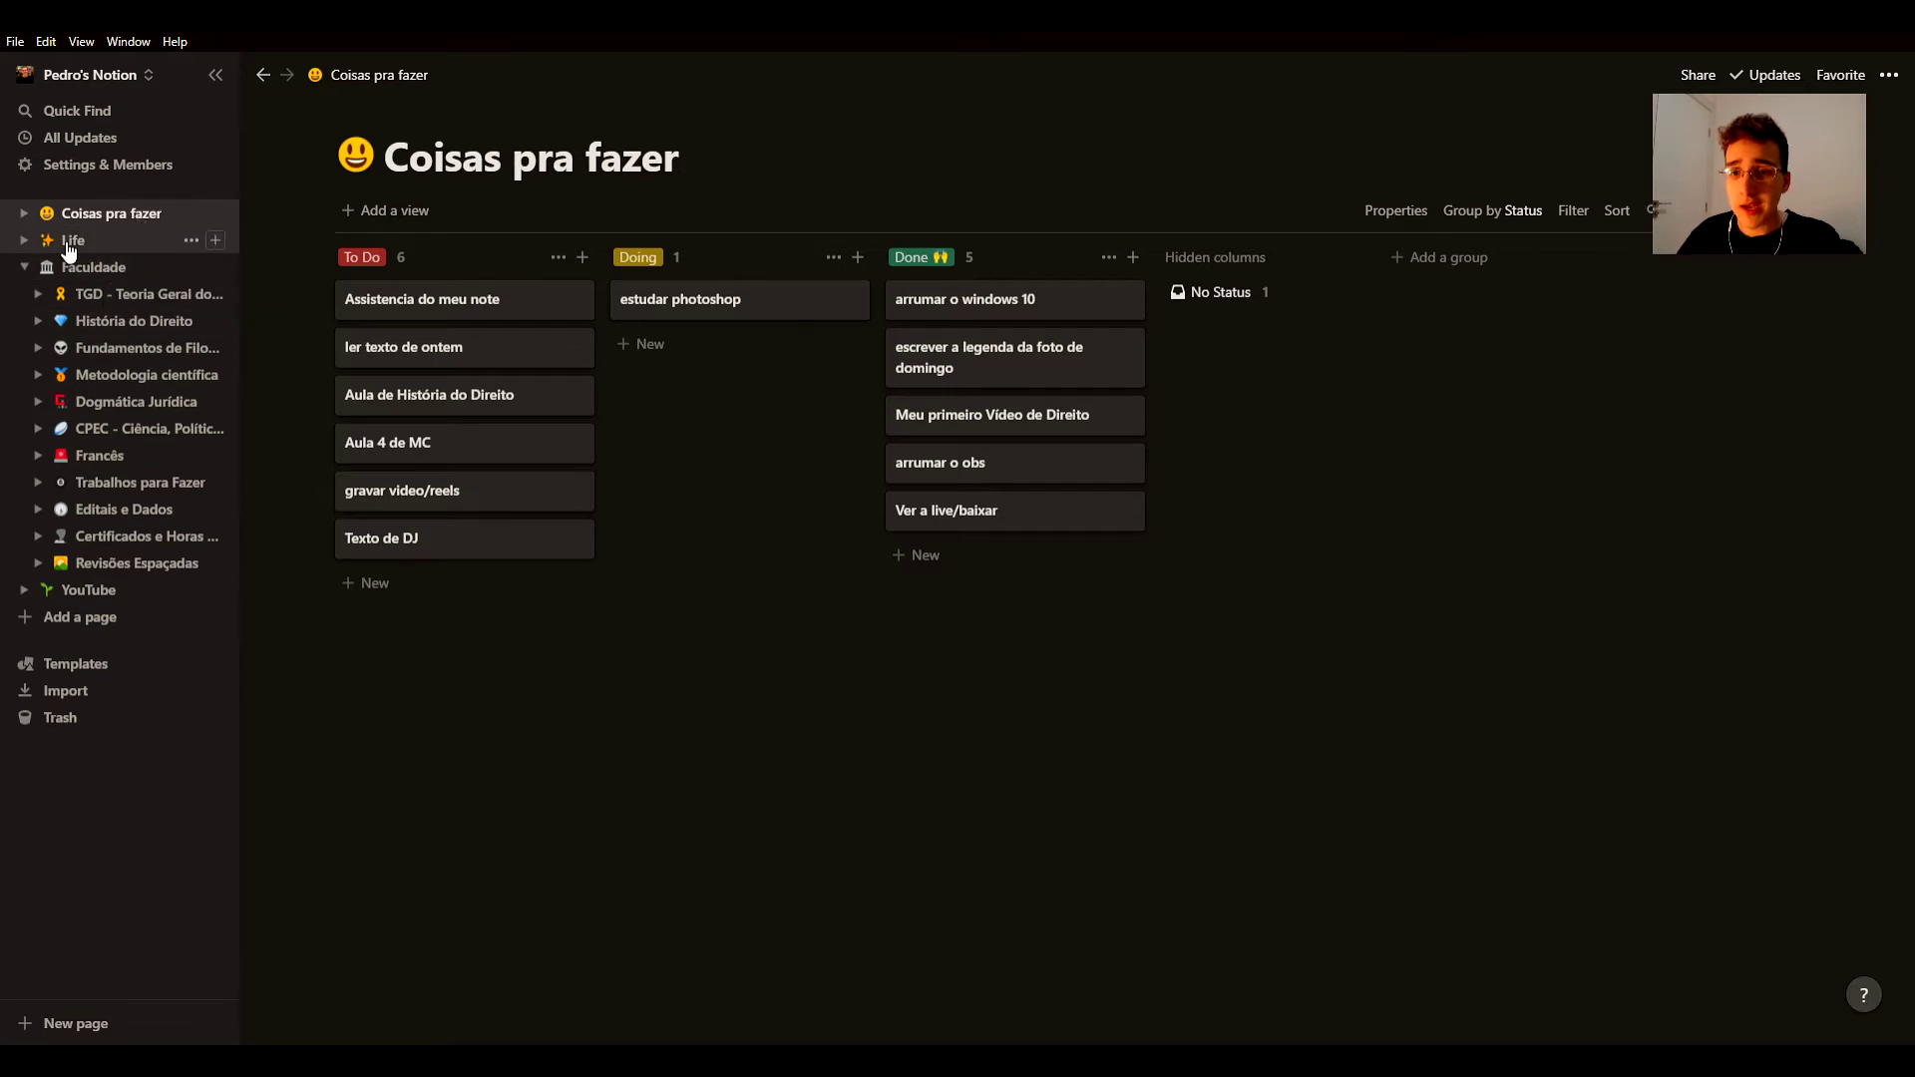
Step: Open the Faculdade page, then collapse and re-expand its list of subpages
left_click(117, 271)
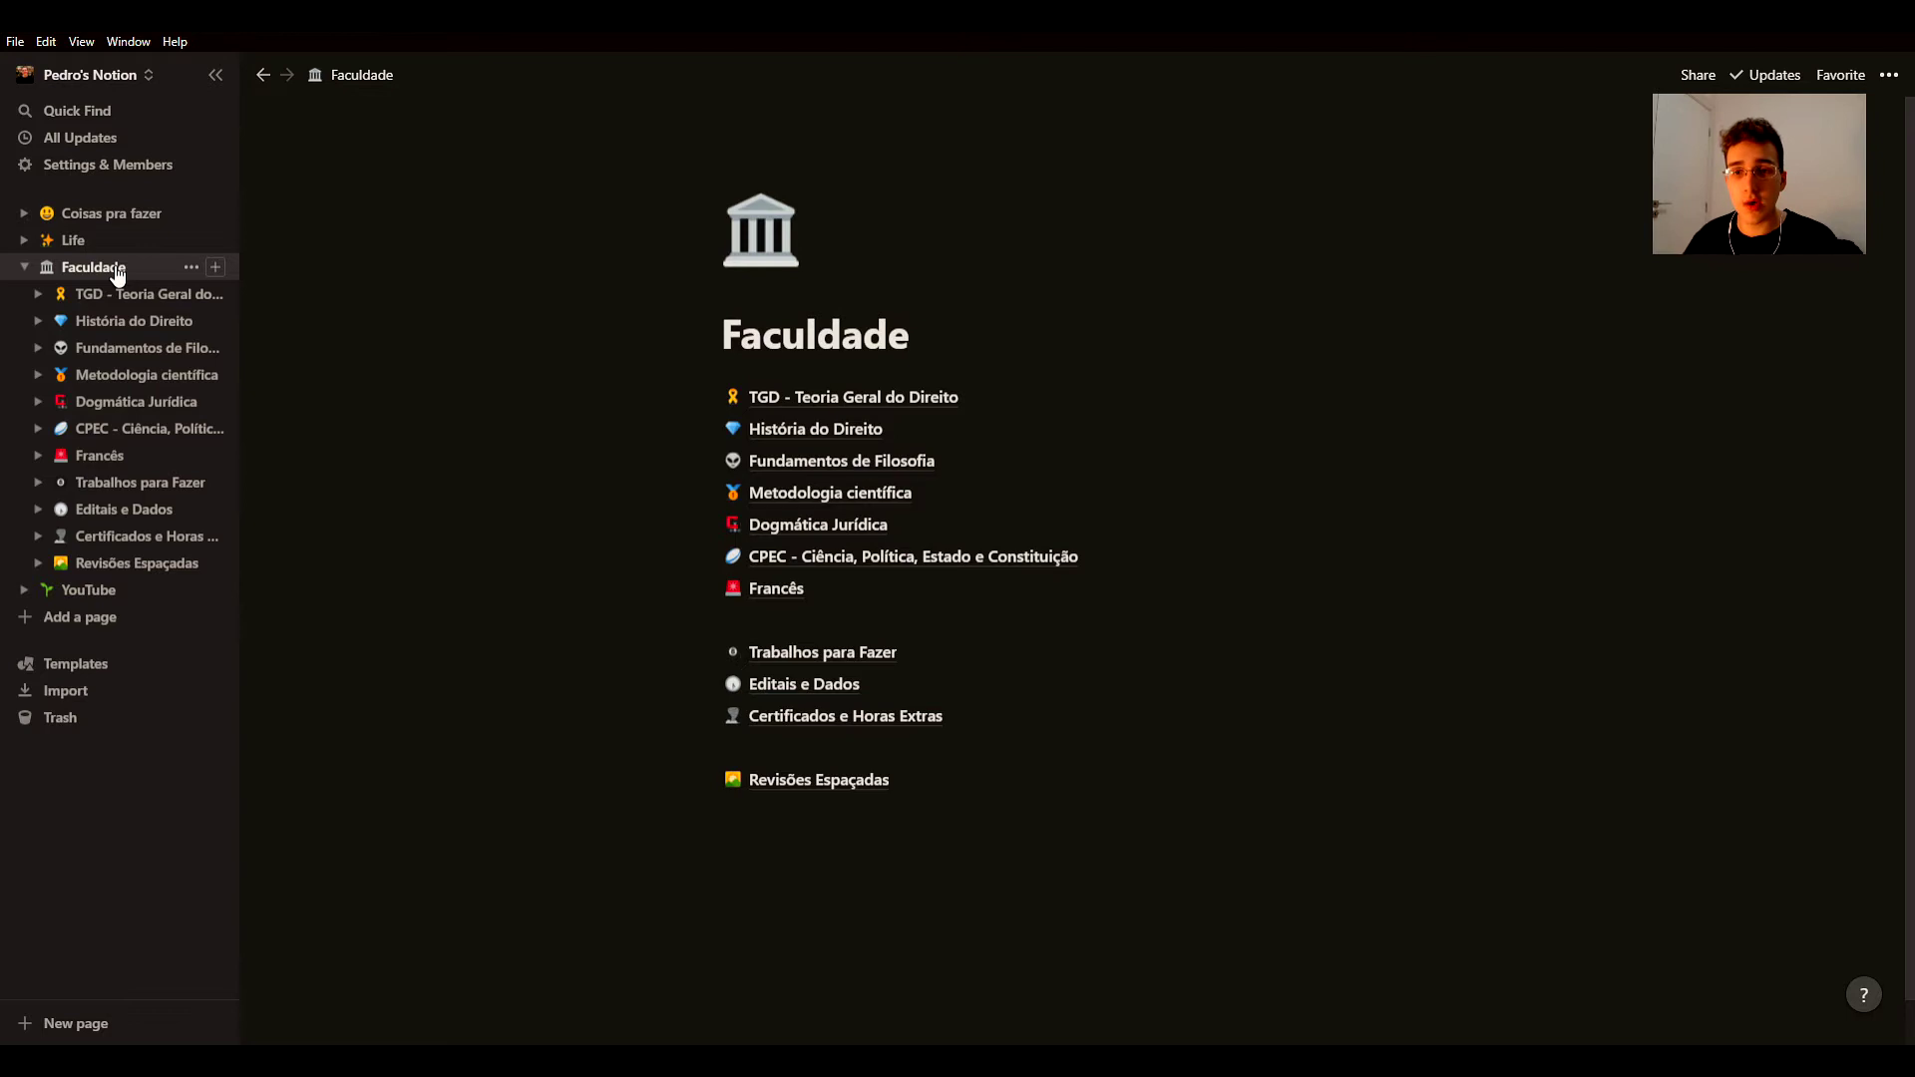
left_click(25, 268)
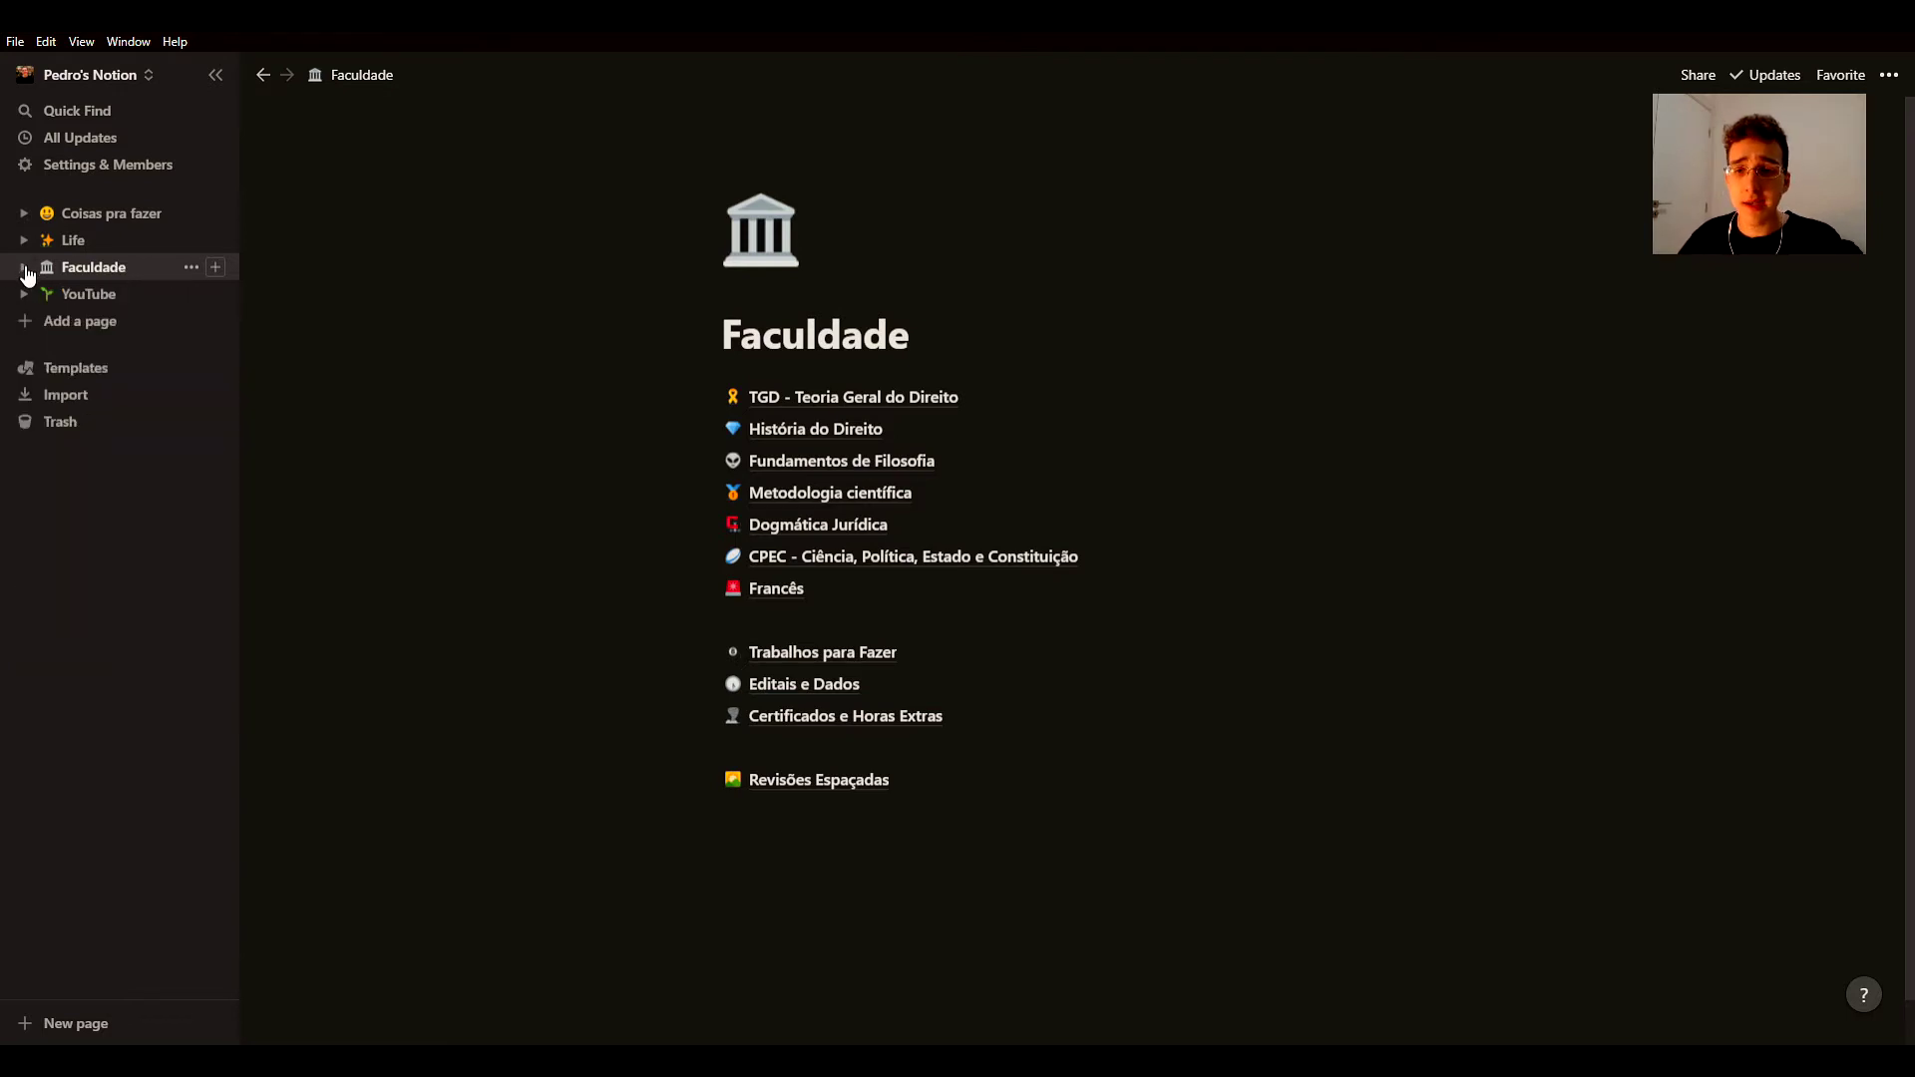
left_click(25, 267)
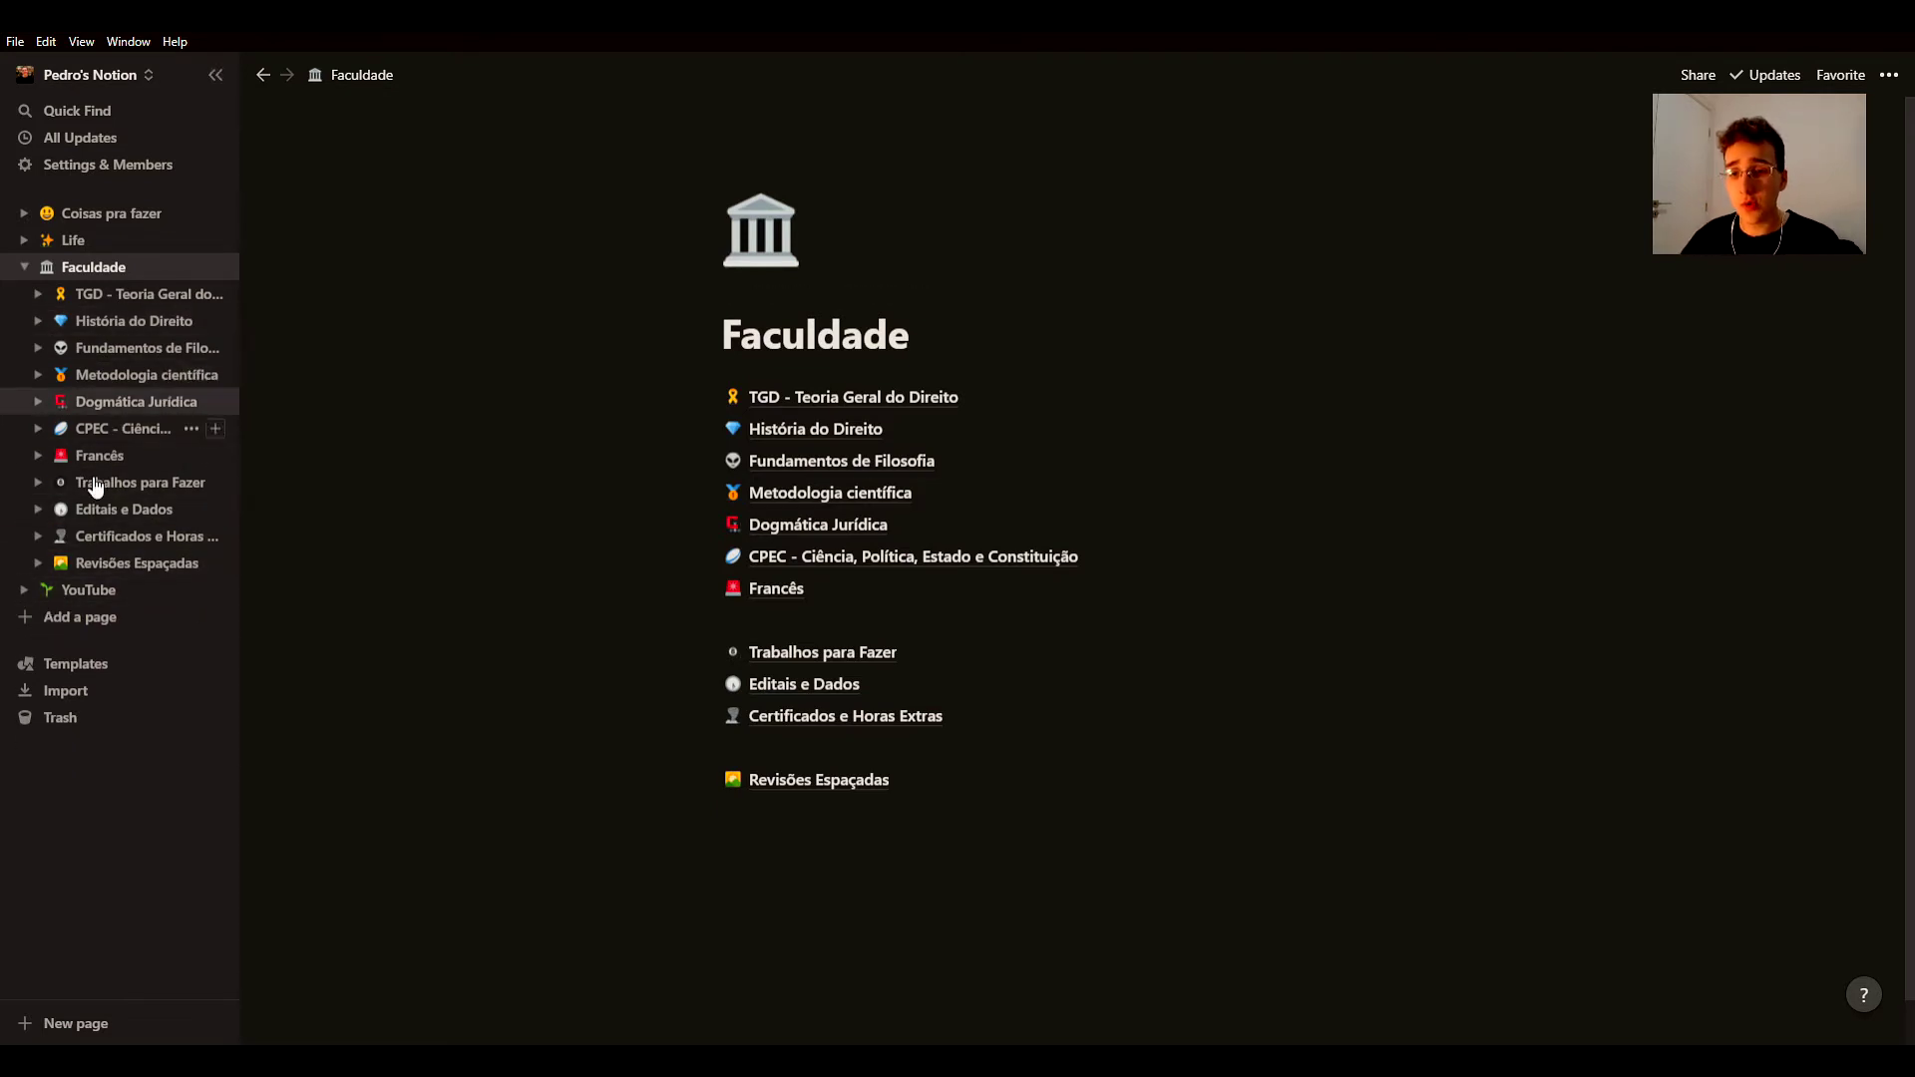
Step: Expand the YouTube page and look through its "Descrição do vídeo" subpage
left_click(25, 590)
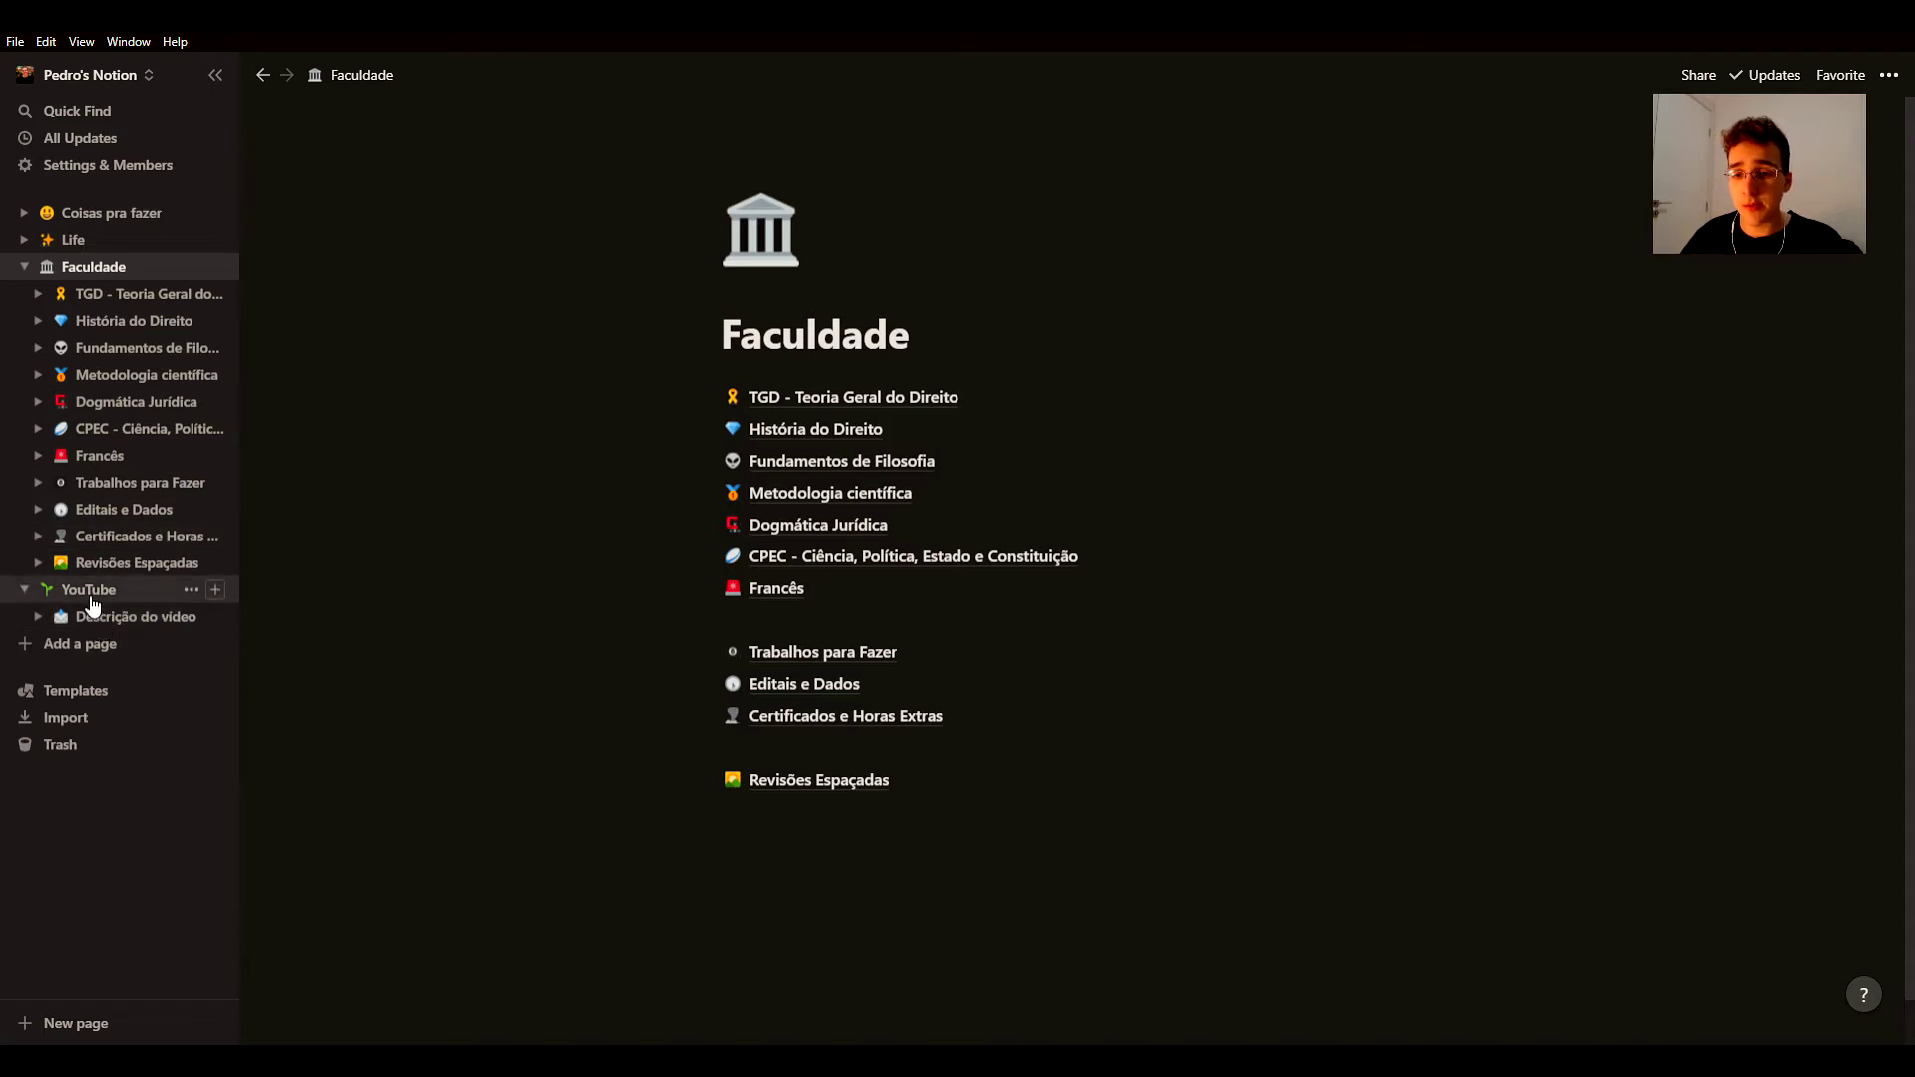
left_click(89, 590)
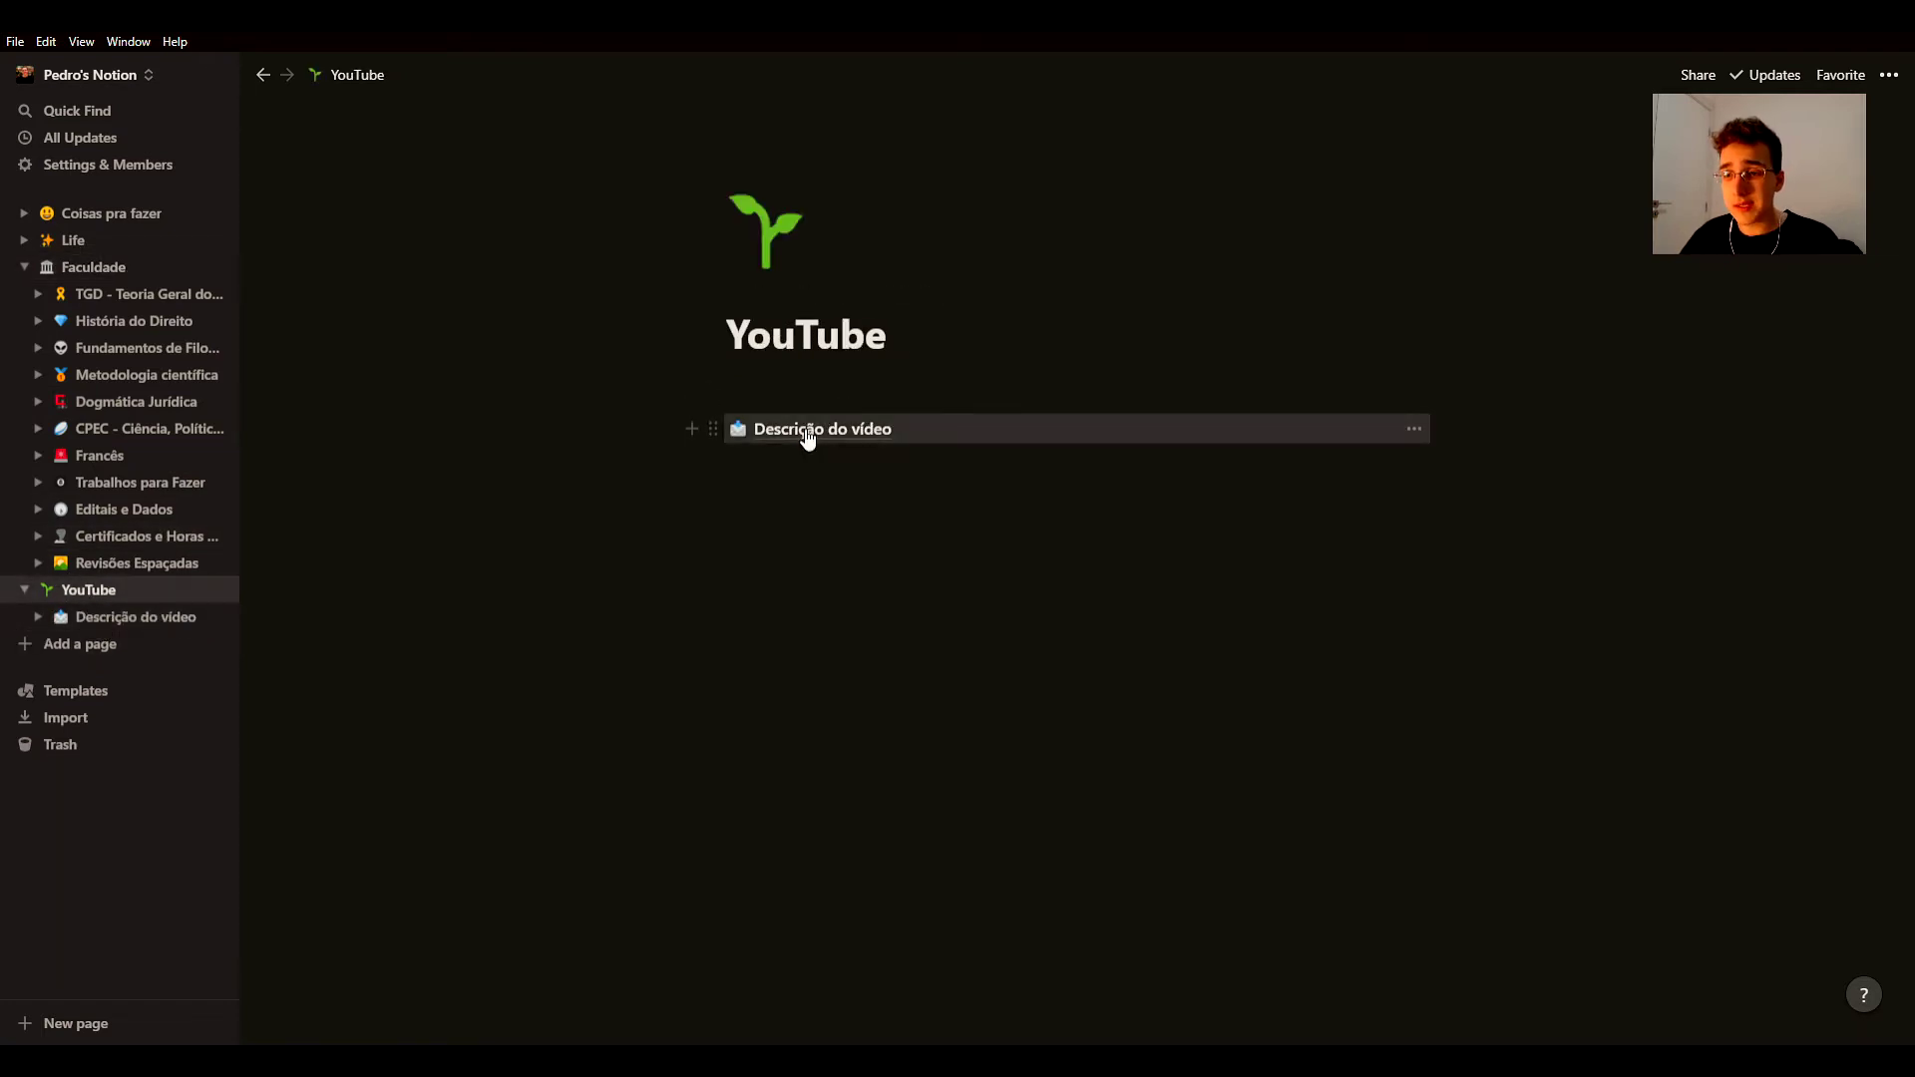
left_click(808, 436)
scroll(978, 556, "down", 3)
scroll(380, 506, "up", 3)
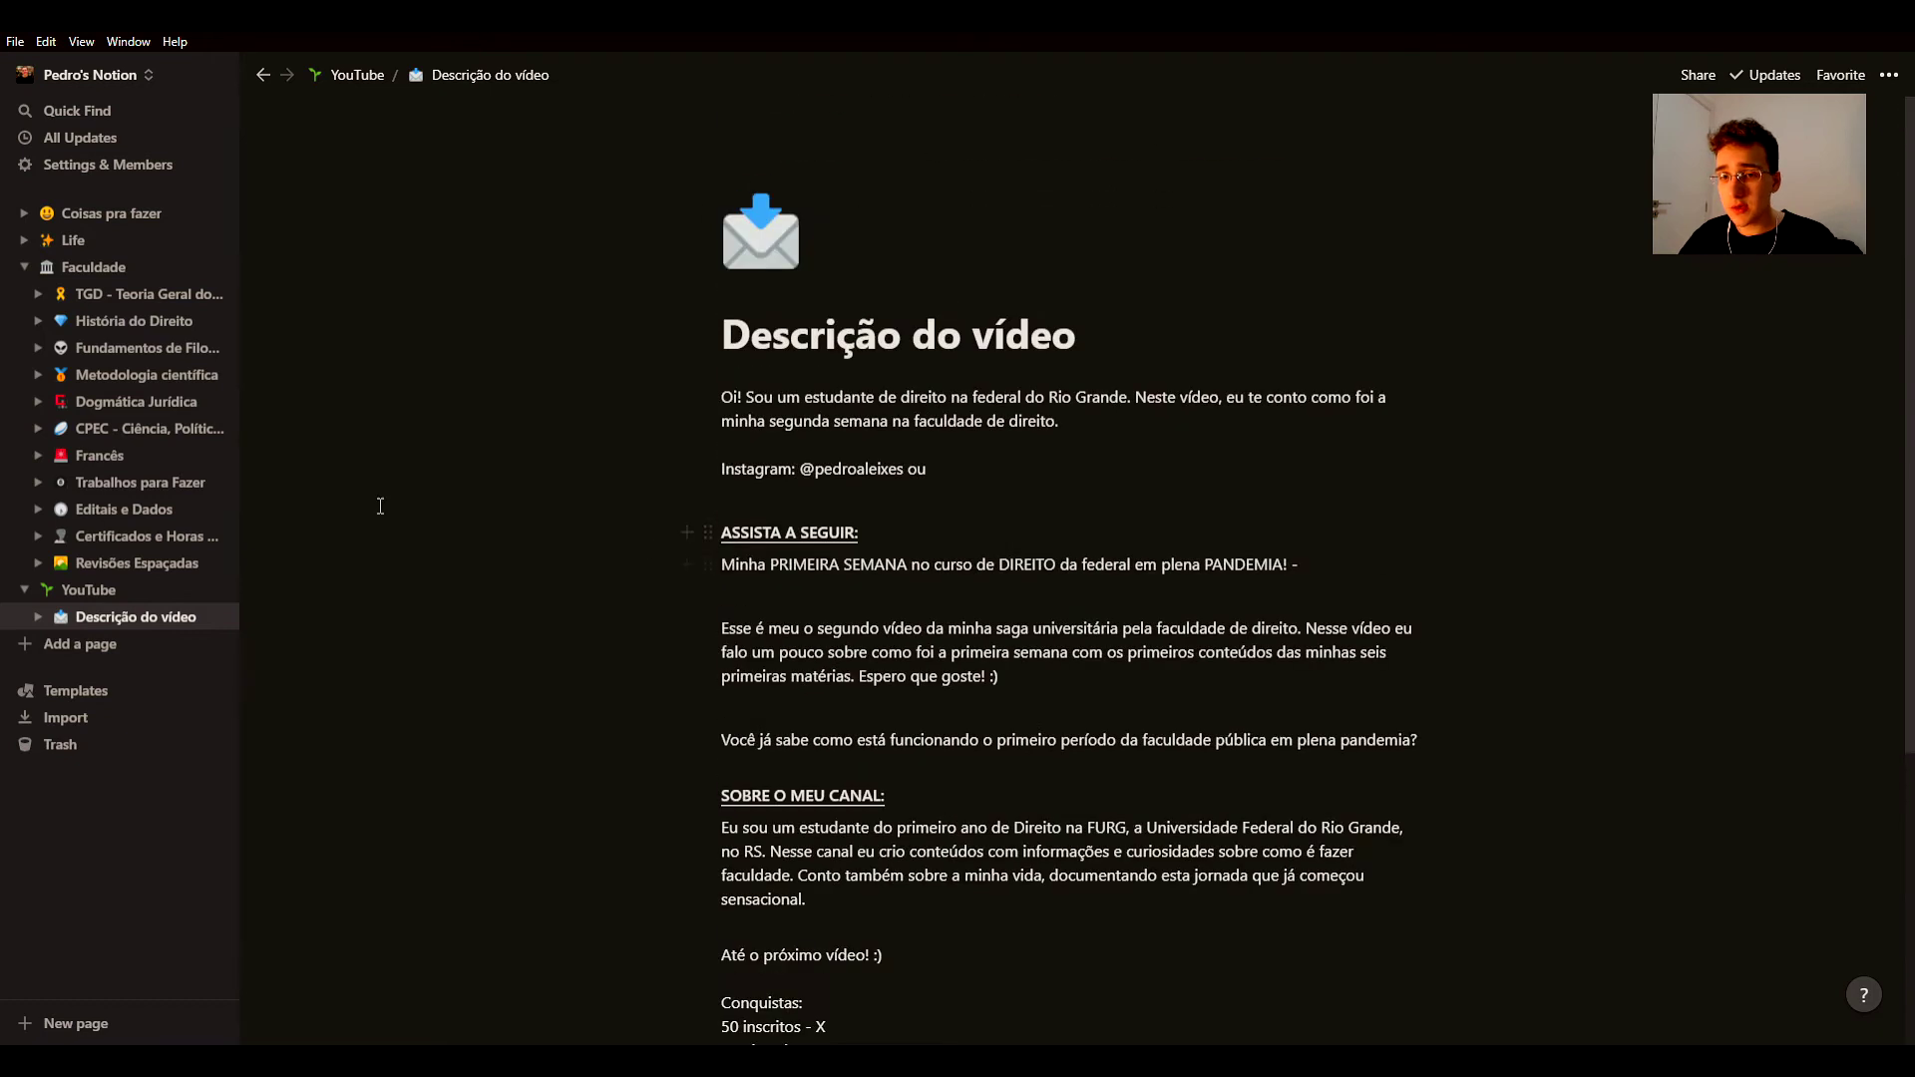
Step: On the YouTube page, add the text line "admasdnasidnasdaspdas" below the "Descrição do vídeo" subpage link
left_click(98, 593)
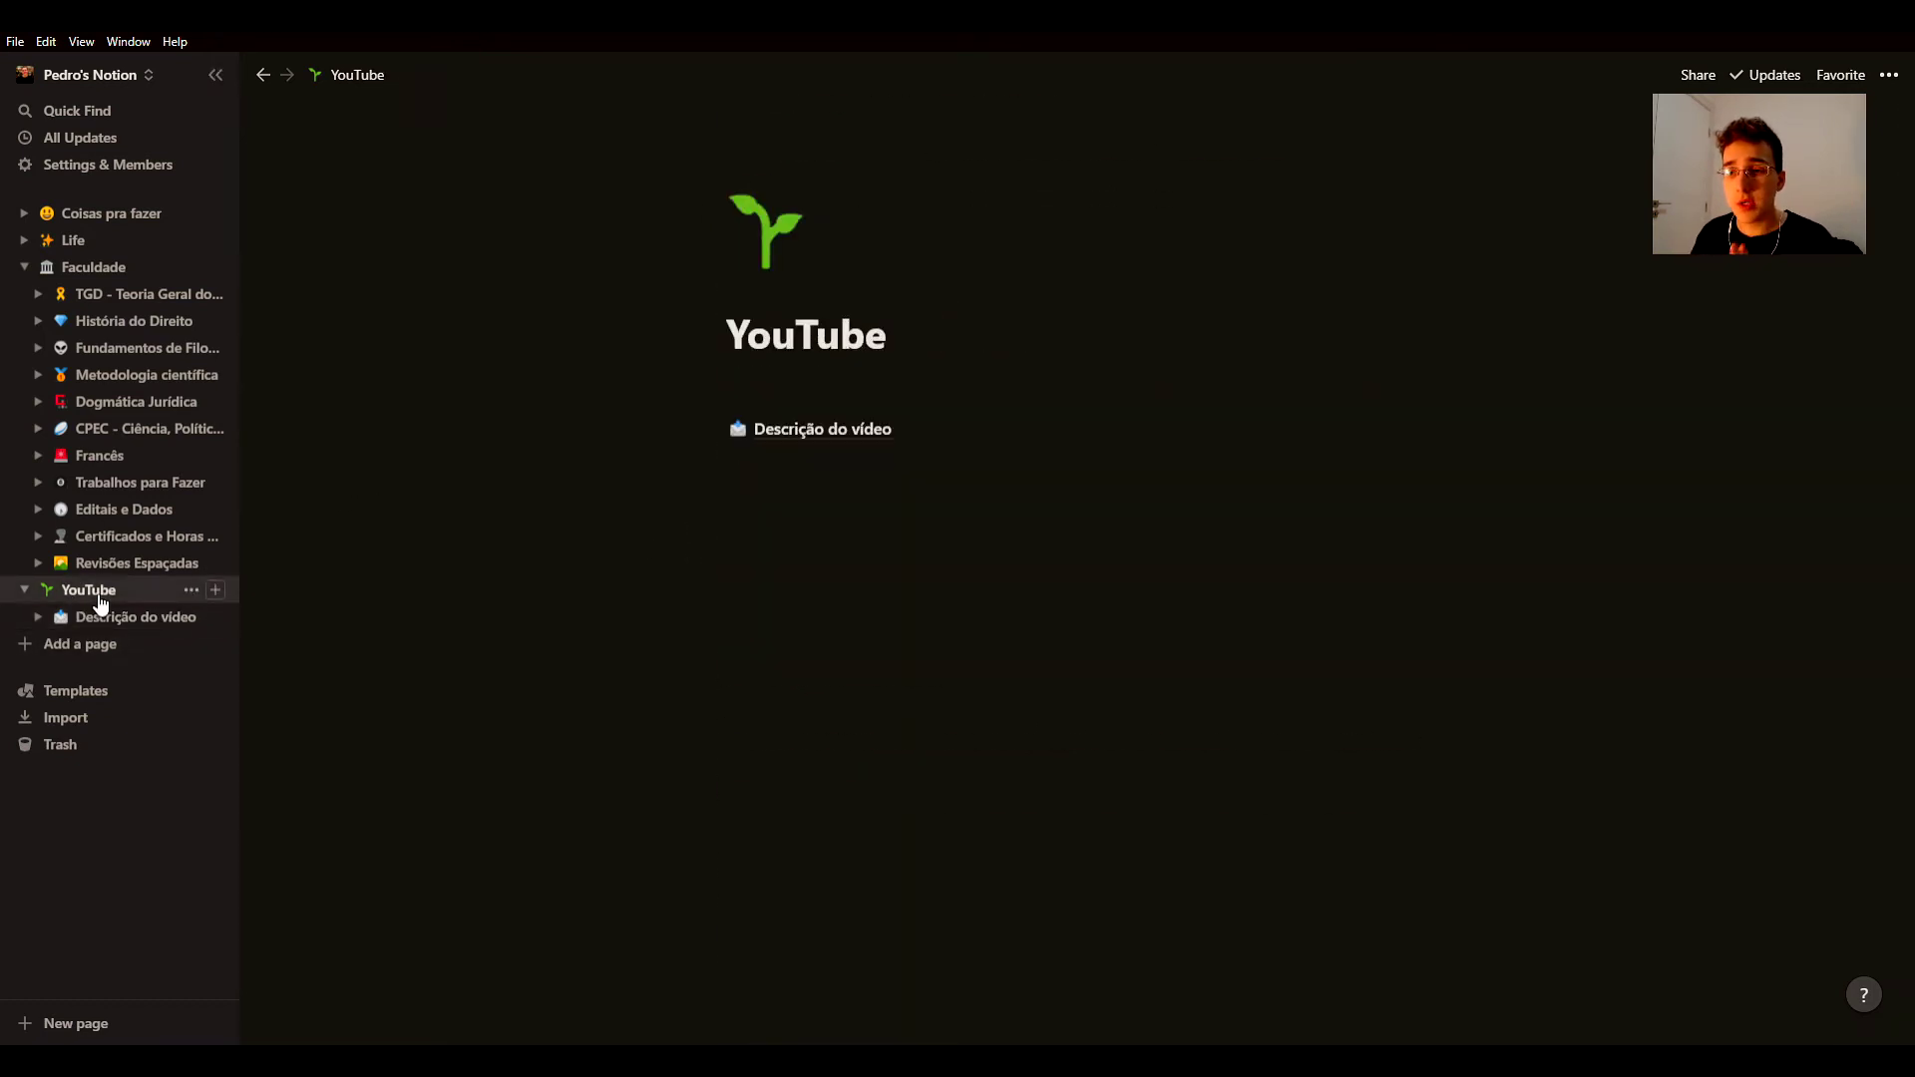
left_click(756, 474)
type("admasdnasidnasdaspd")
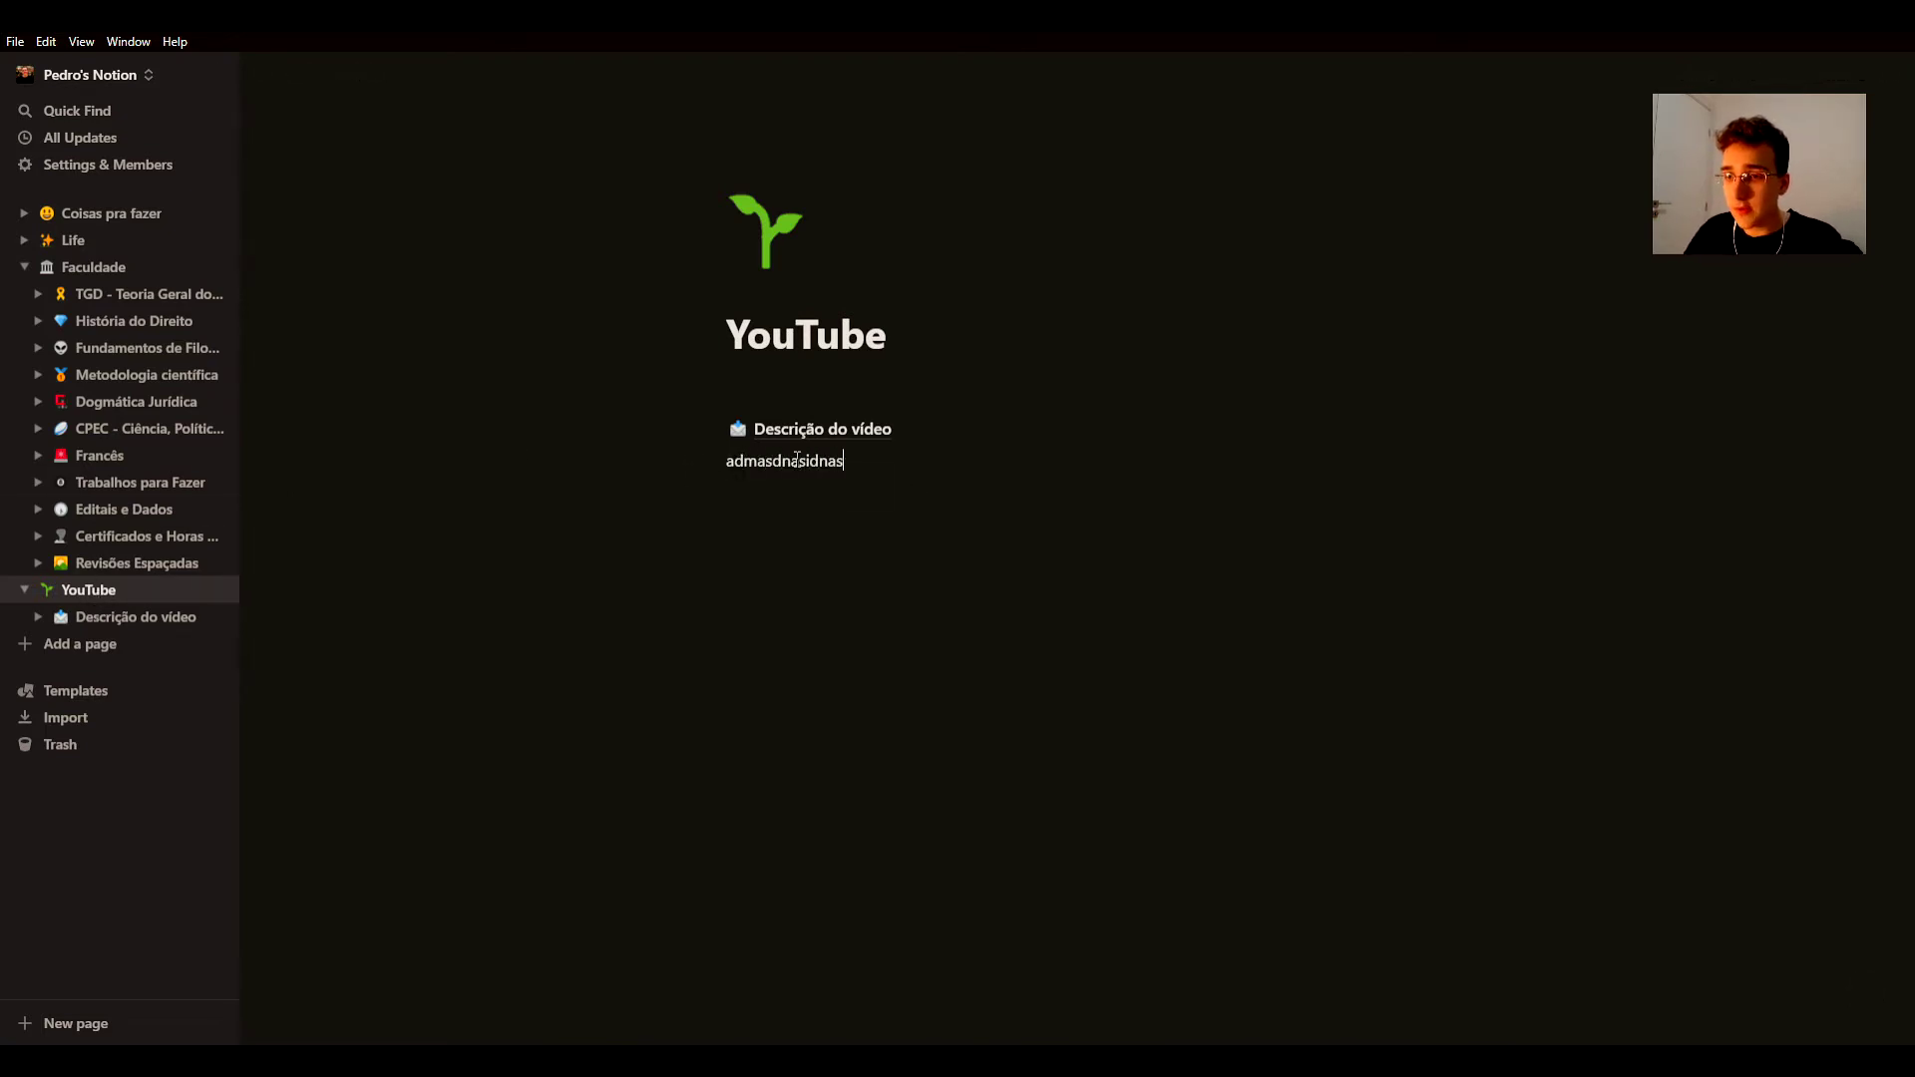
key("Return")
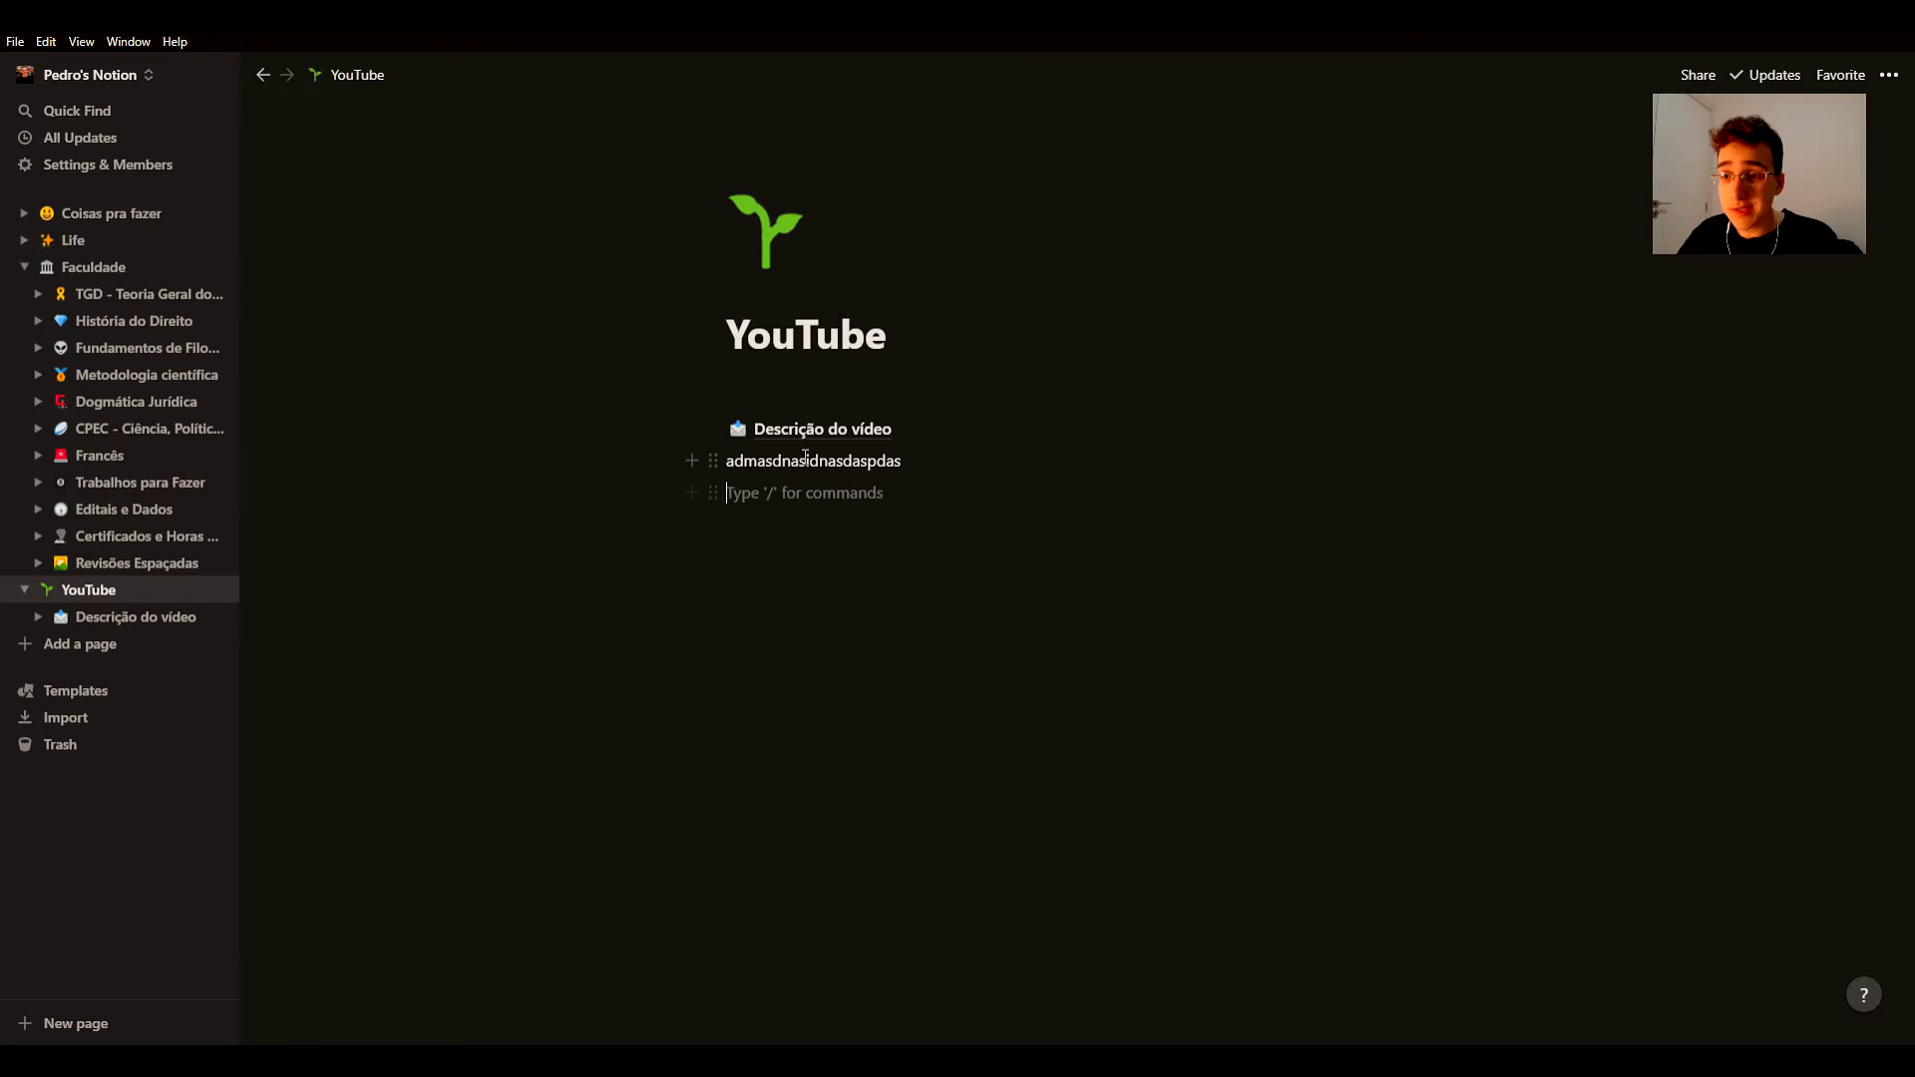
Step: Turn the "admasdnasidnasdaspdas" line into a toggle list and expand it
right_click(815, 467)
mouse_move(971, 579)
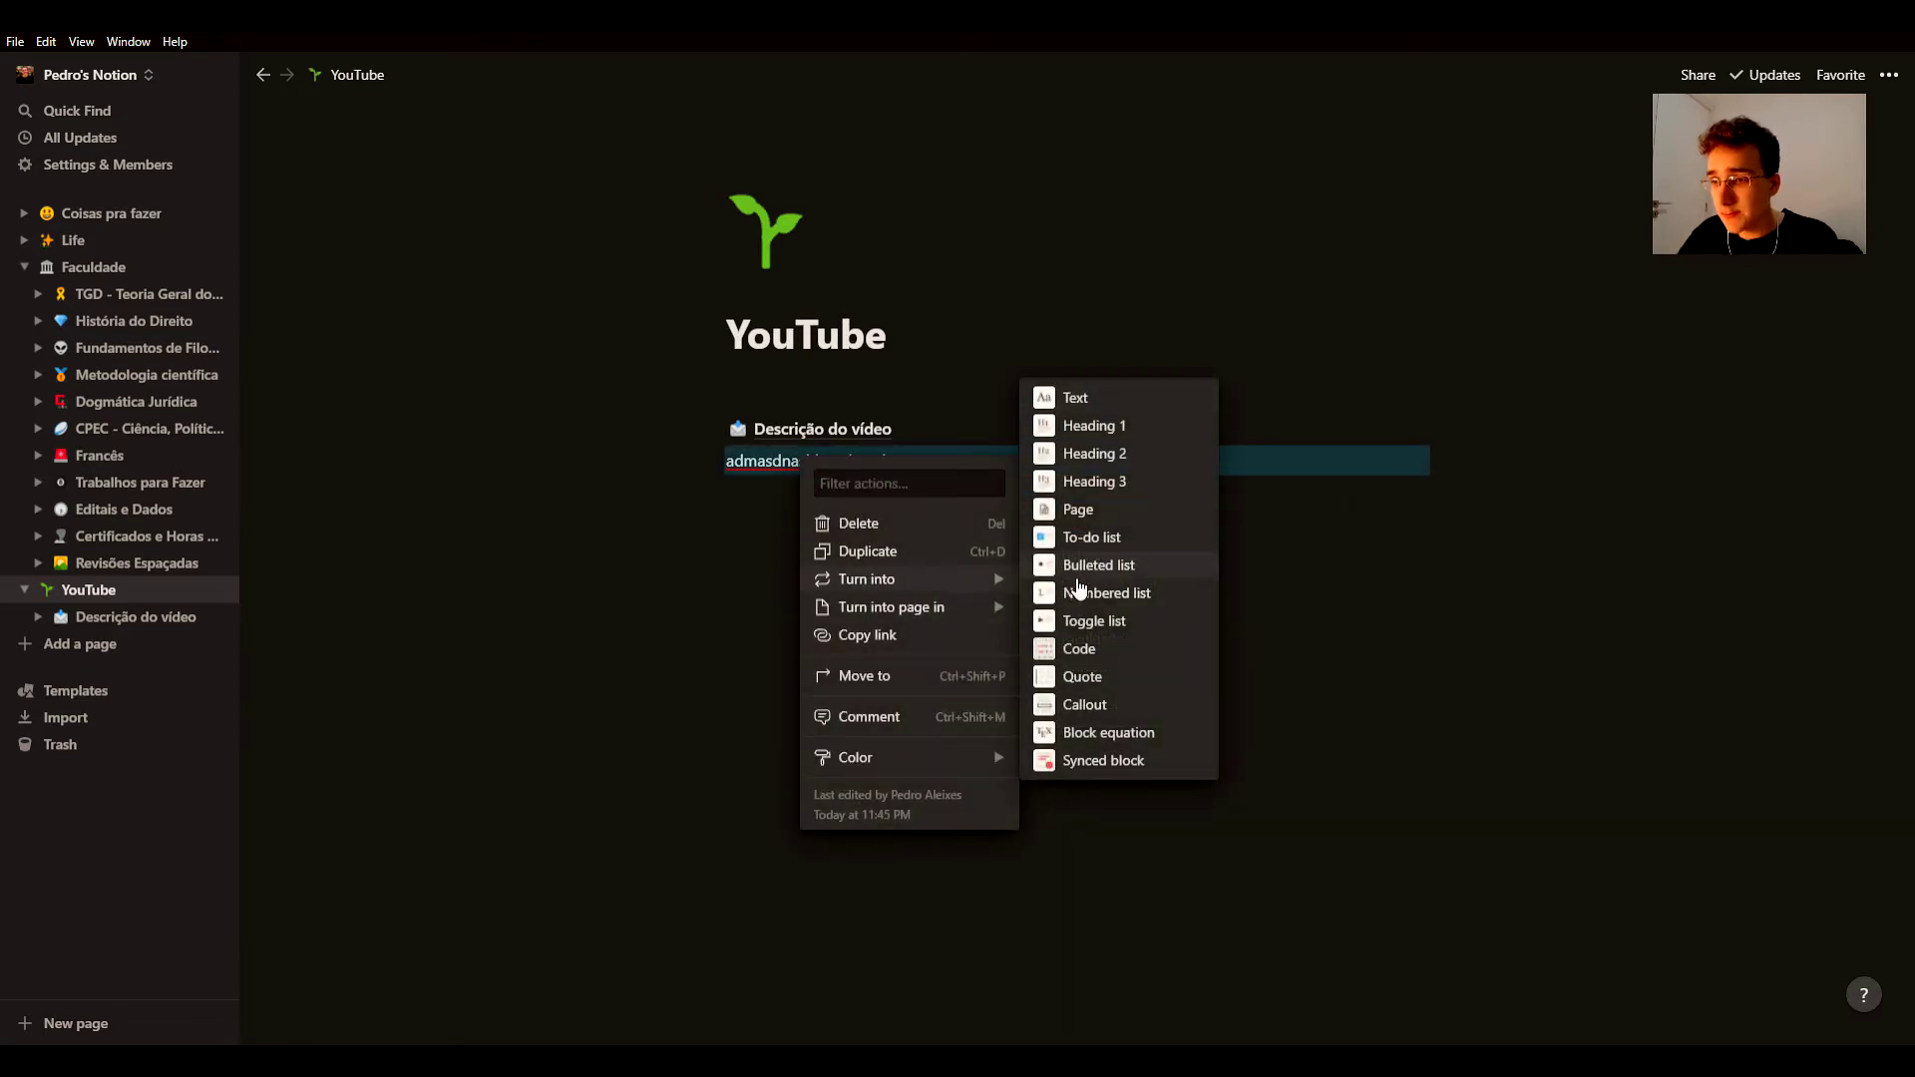
left_click(1112, 623)
left_click(737, 461)
Step: Inside the toggle, add "asdnaskpdmaspdas dmaspdaspdasd", "apsmapsndpasndaspndas", a blank line and "pnsdpasmdpasmdasmdpans"
left_click(866, 494)
type("asdnaskpdmaspdas dmaspdaspdasd")
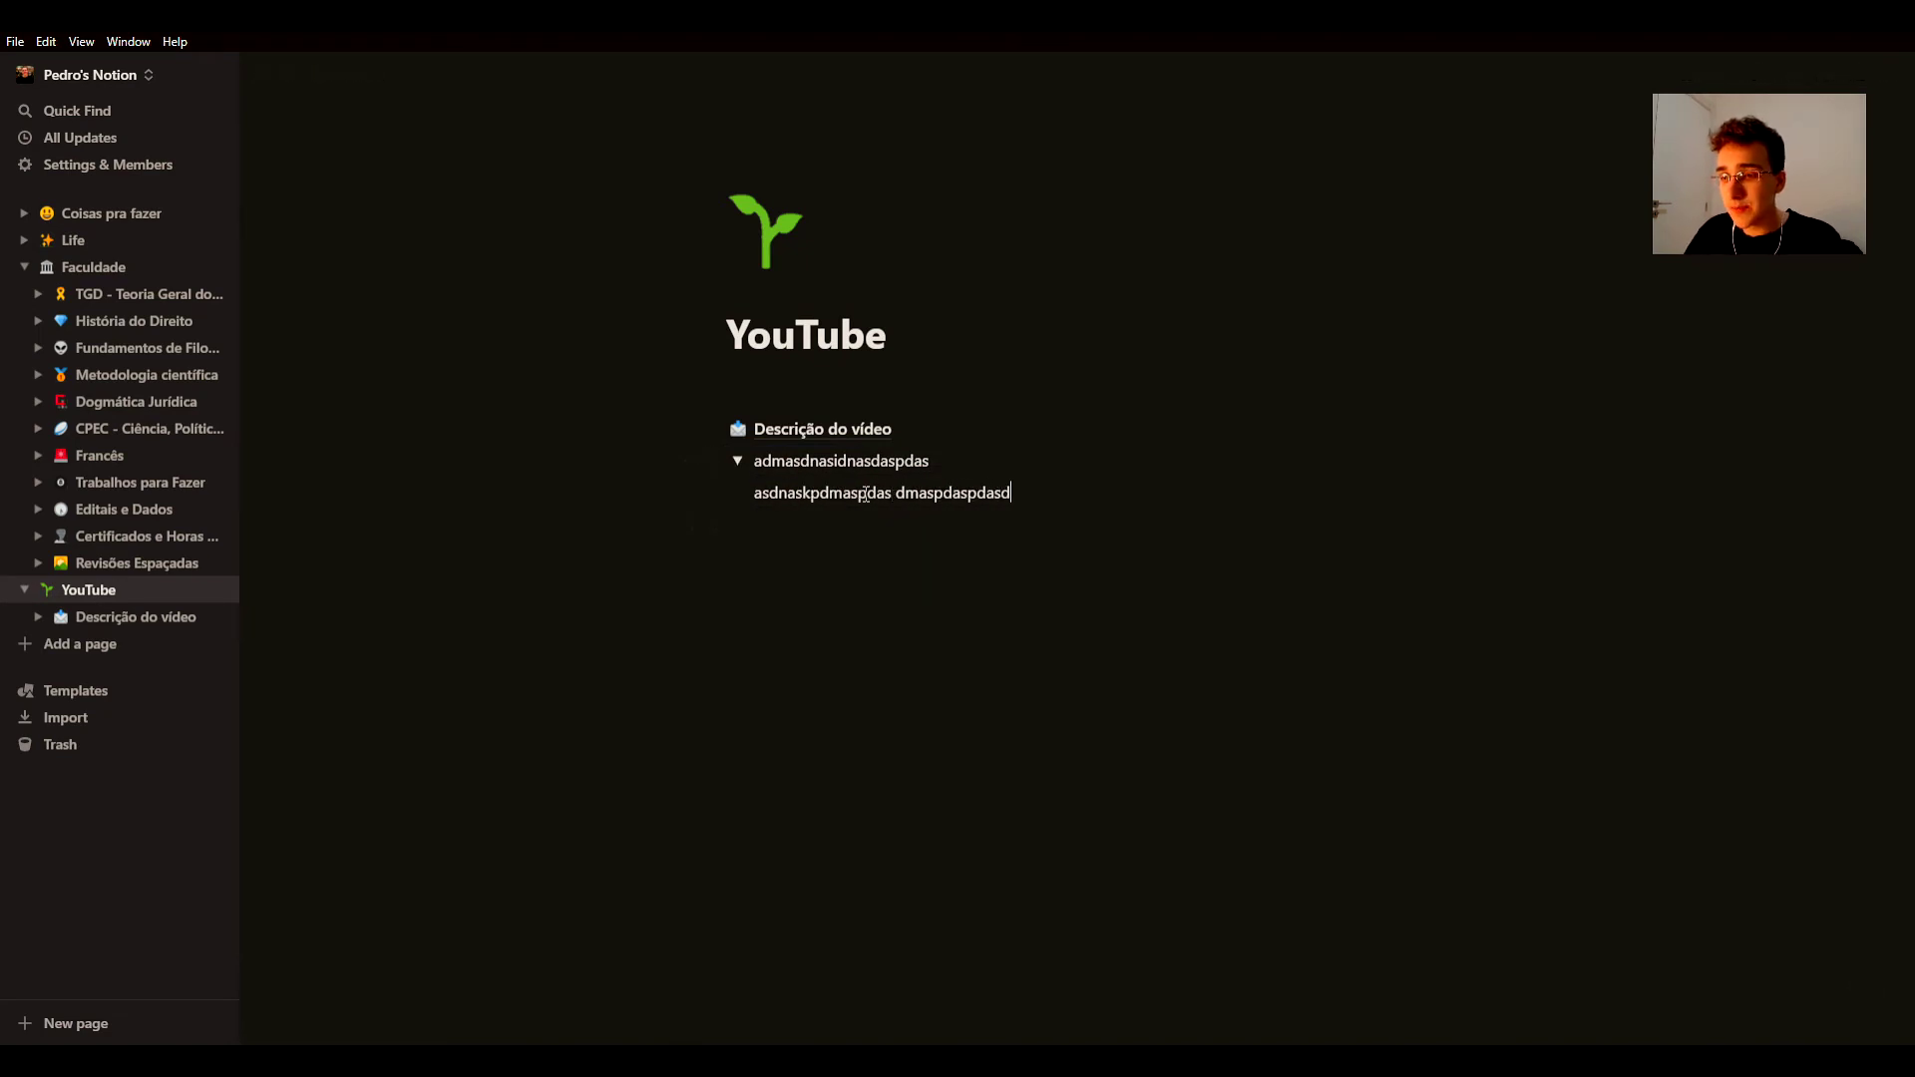
key("Return")
type("apsmapsndpasndaspndas")
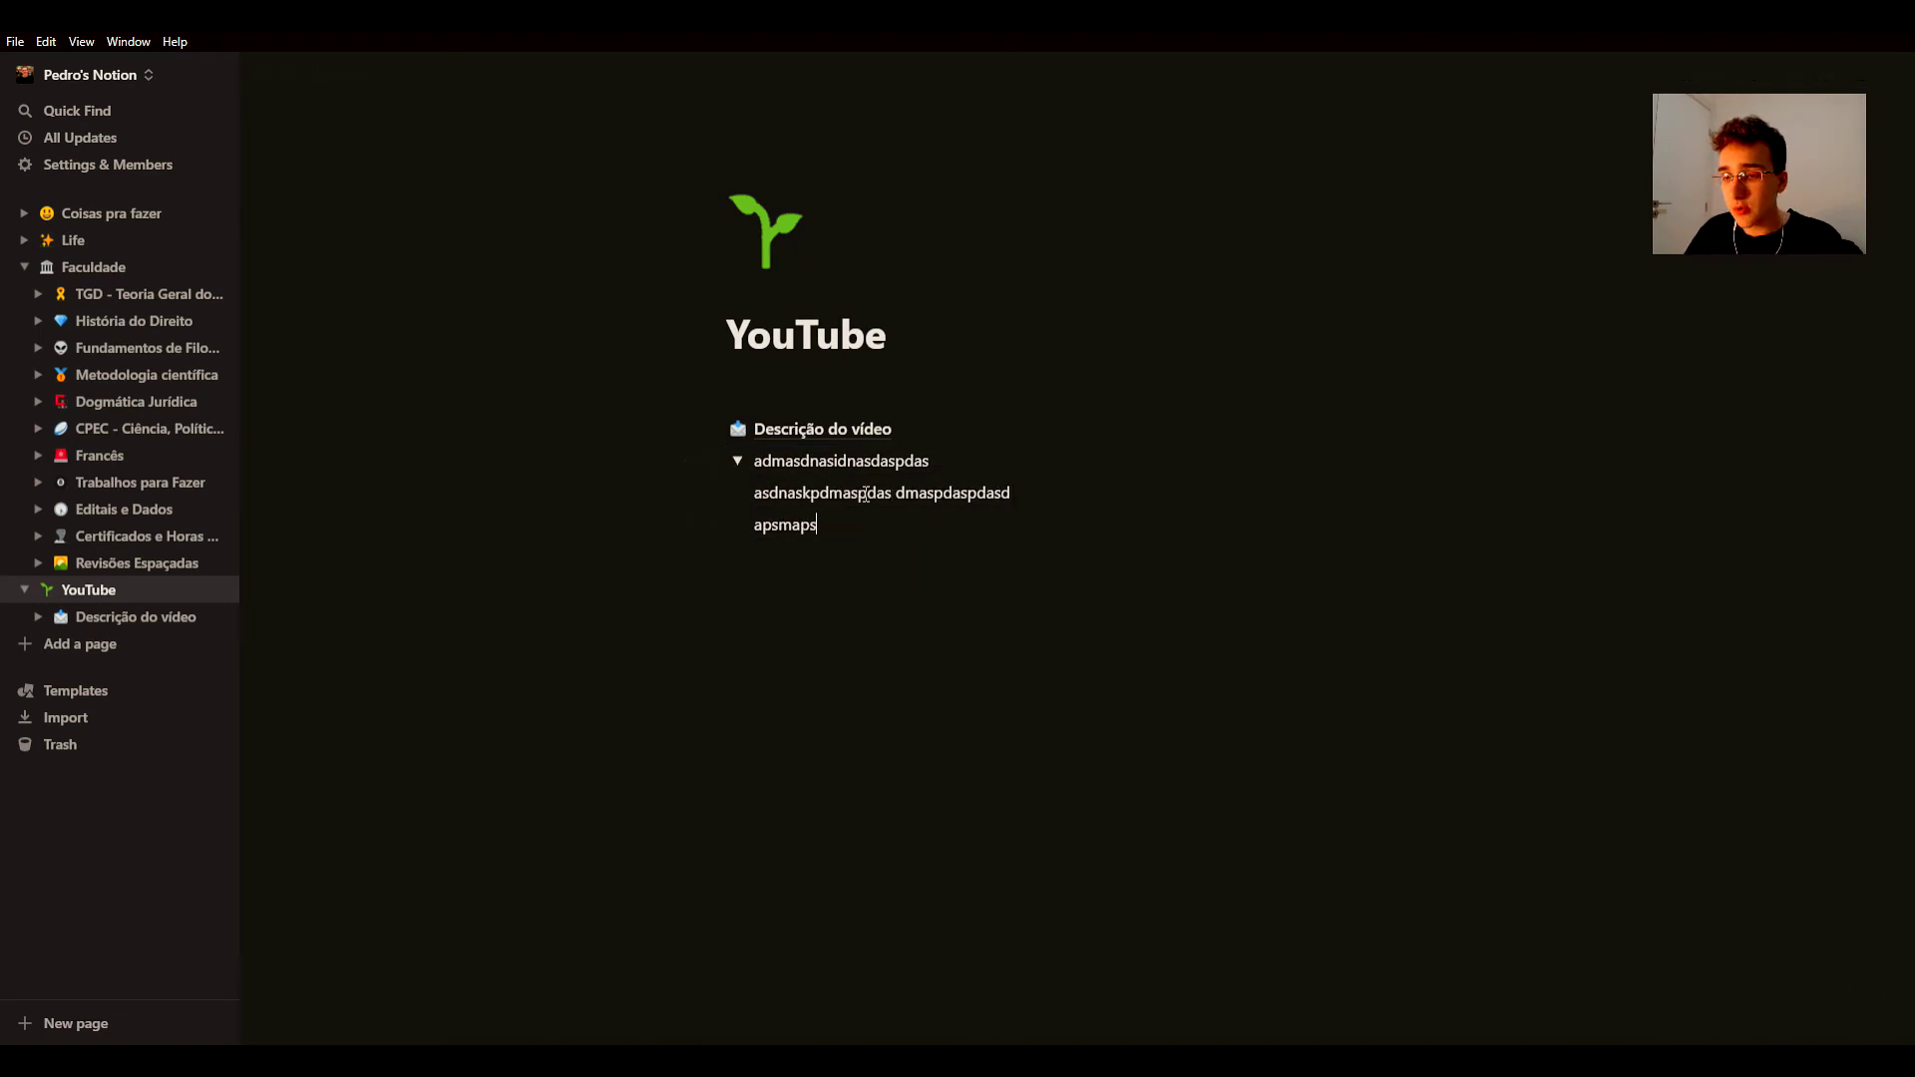
key("Return")
key("Return")
type("pnsdpasmdpasmdasmdpans")
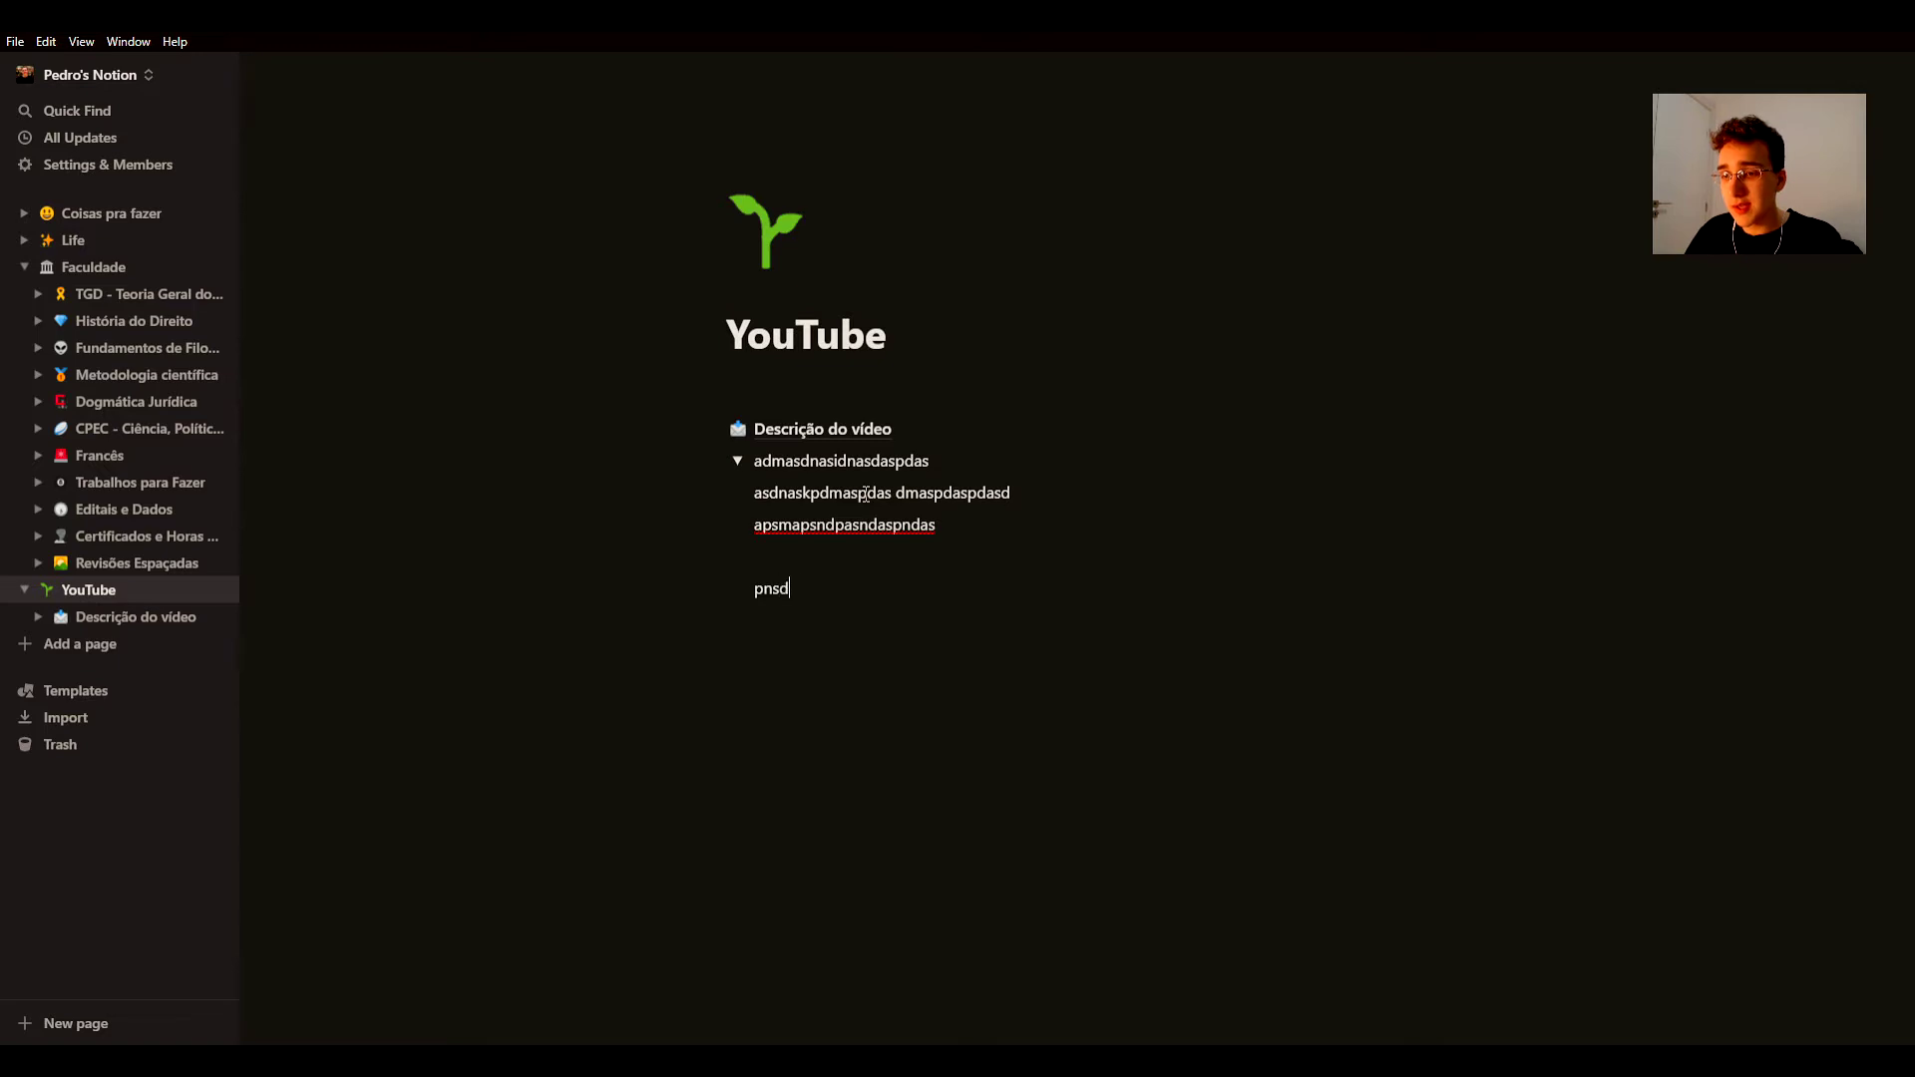
Step: Leave four blank lines inside the toggle, followed by the lines "maspdknasdpamsdsdsad" and "dmaspdnas"
key("Return")
key("Return")
key("Return")
key("Return")
key("Return")
type("maspdknasdpamsdsdsad")
key("Return")
type("dmaspdnas")
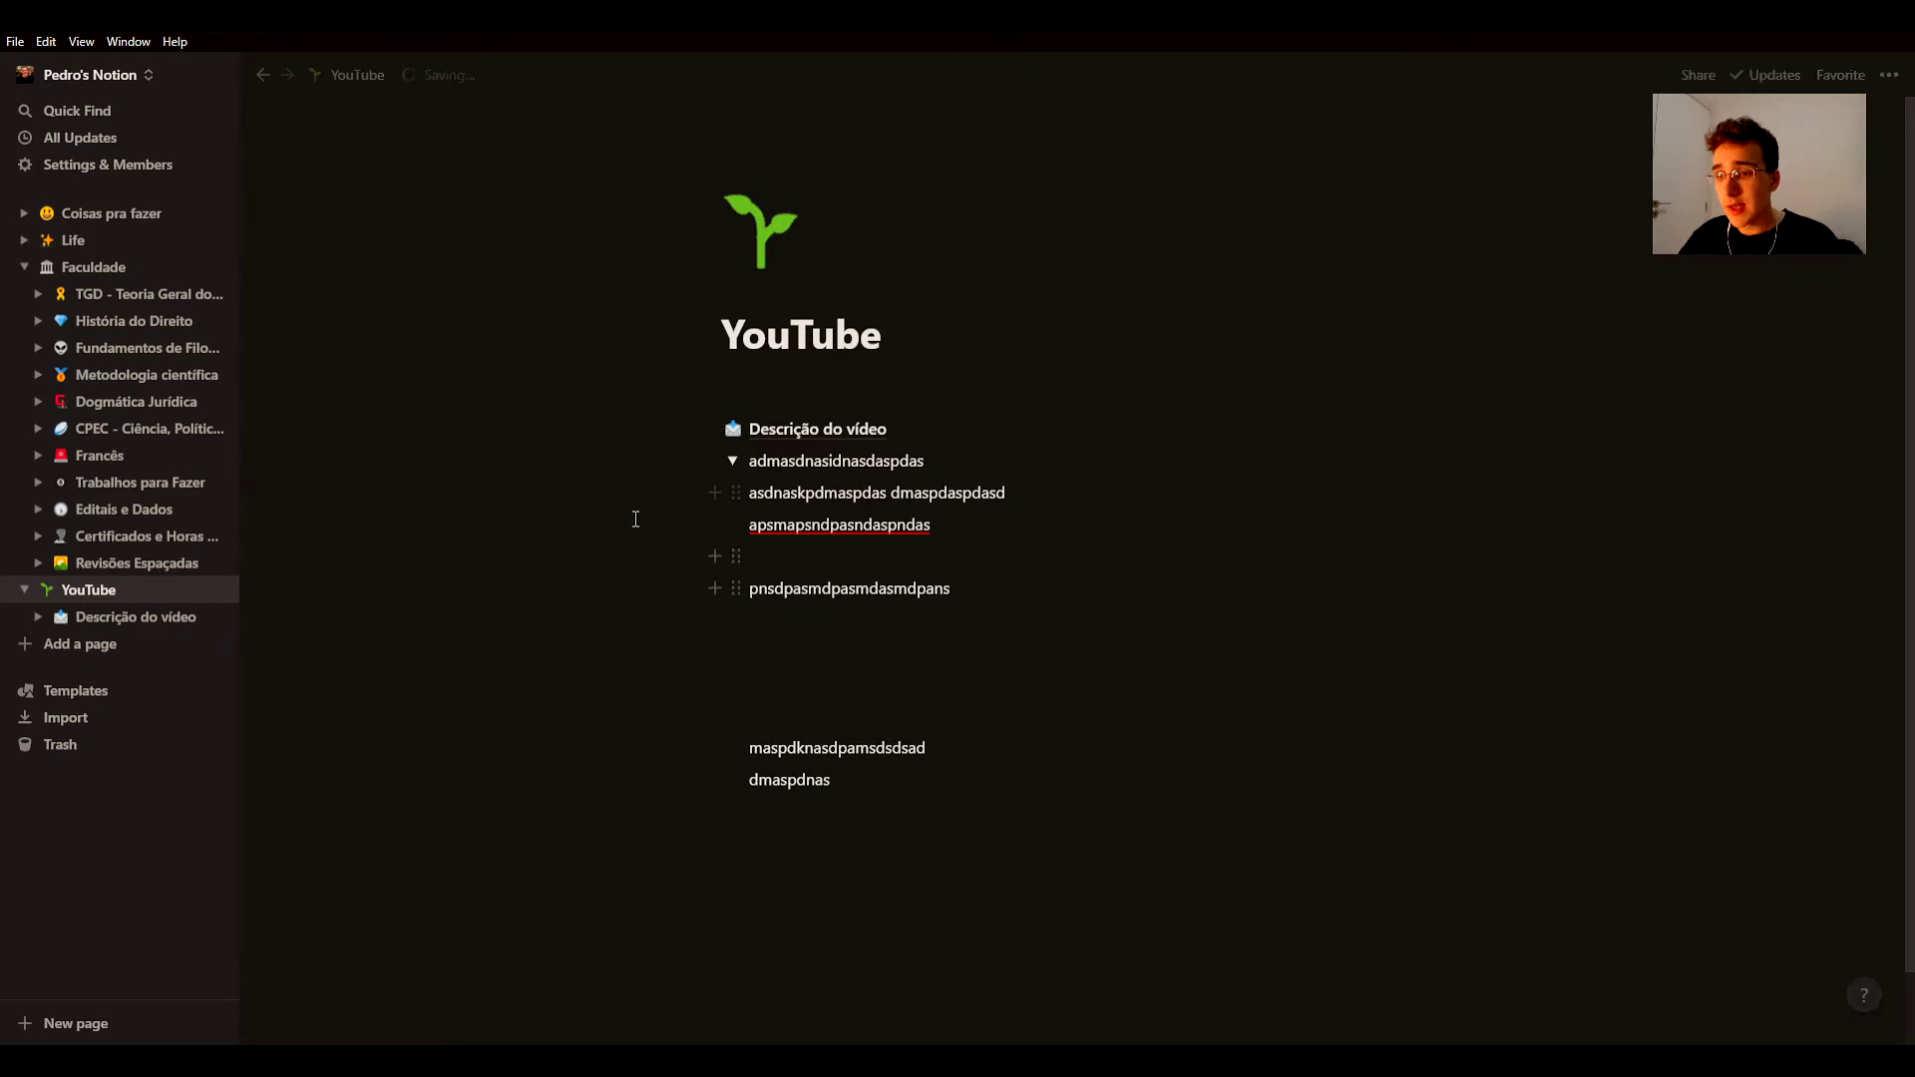
Step: Collapse and re-expand the toggle list to check how its nested lines hide and show
left_click(732, 460)
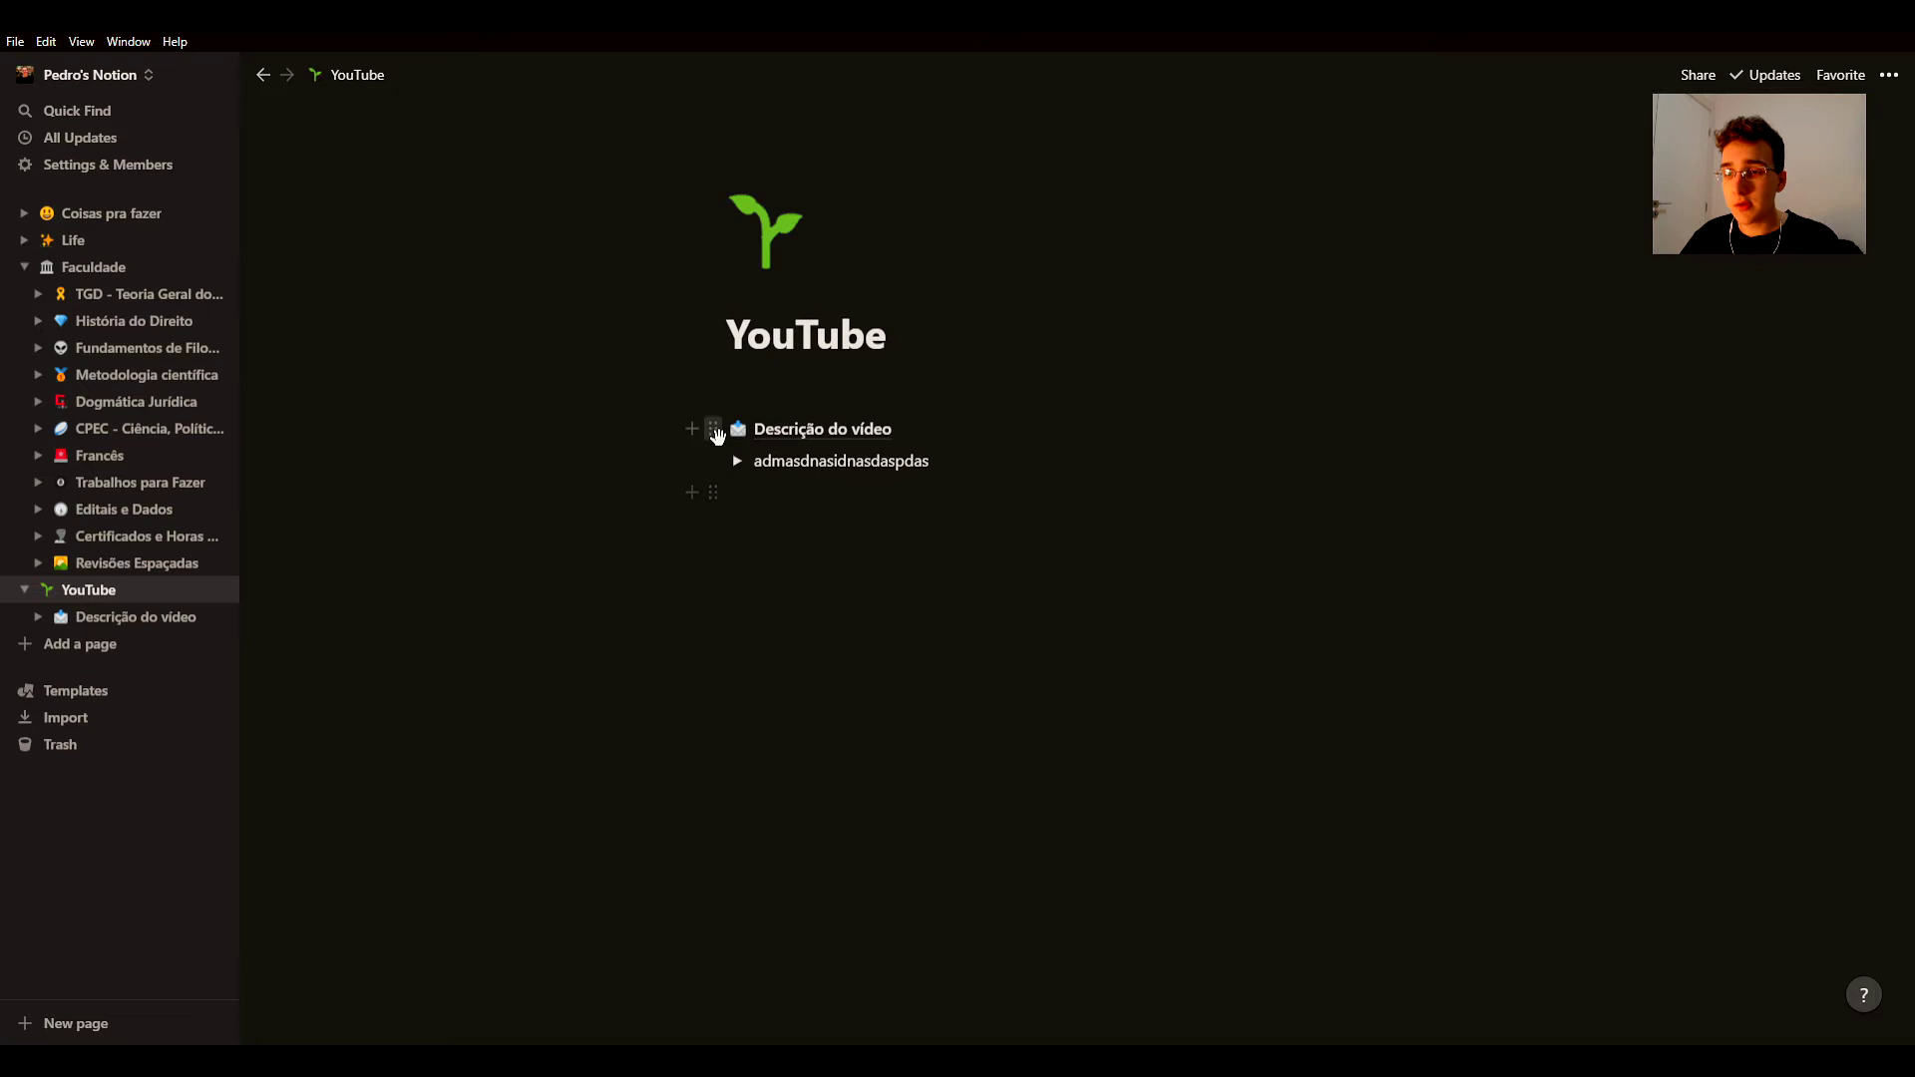
left_click(736, 461)
left_click(736, 461)
Step: Replace the toggle's title with "Primeiro vídeo do canal" and its first nested line with "msdapsddasdaspdas"
left_click(943, 460)
key("BackSpace")
key("BackSpace")
key("BackSpace")
key("BackSpace")
key("BackSpace")
key("BackSpace")
key("BackSpace")
key("BackSpace")
key("BackSpace")
key("BackSpace")
key("BackSpace")
key("BackSpace")
key("BackSpace")
key("BackSpace")
key("BackSpace")
key("BackSpace")
key("BackSpace")
key("BackSpace")
key("BackSpace")
key("BackSpace")
key("BackSpace")
key("BackSpace")
type("Primeiro vídeo do canal")
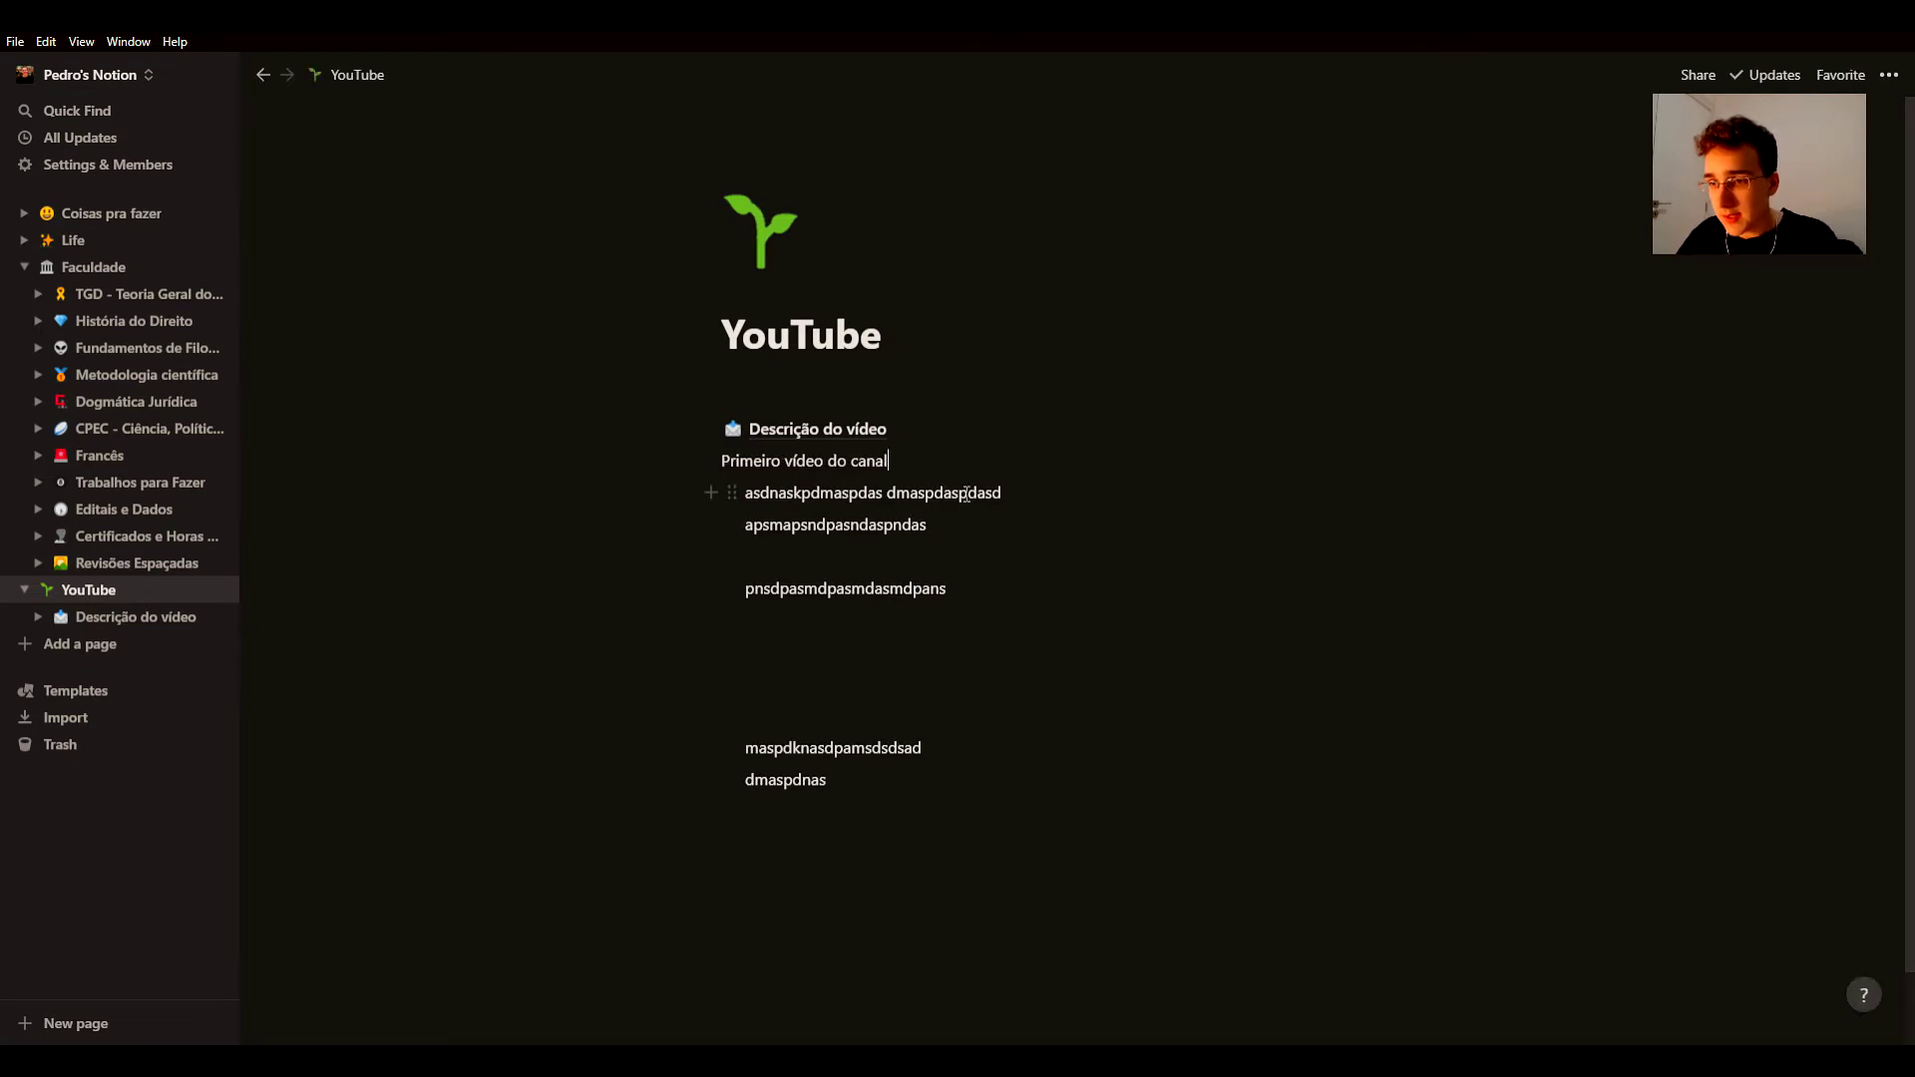
left_click_drag(1020, 491, 751, 498)
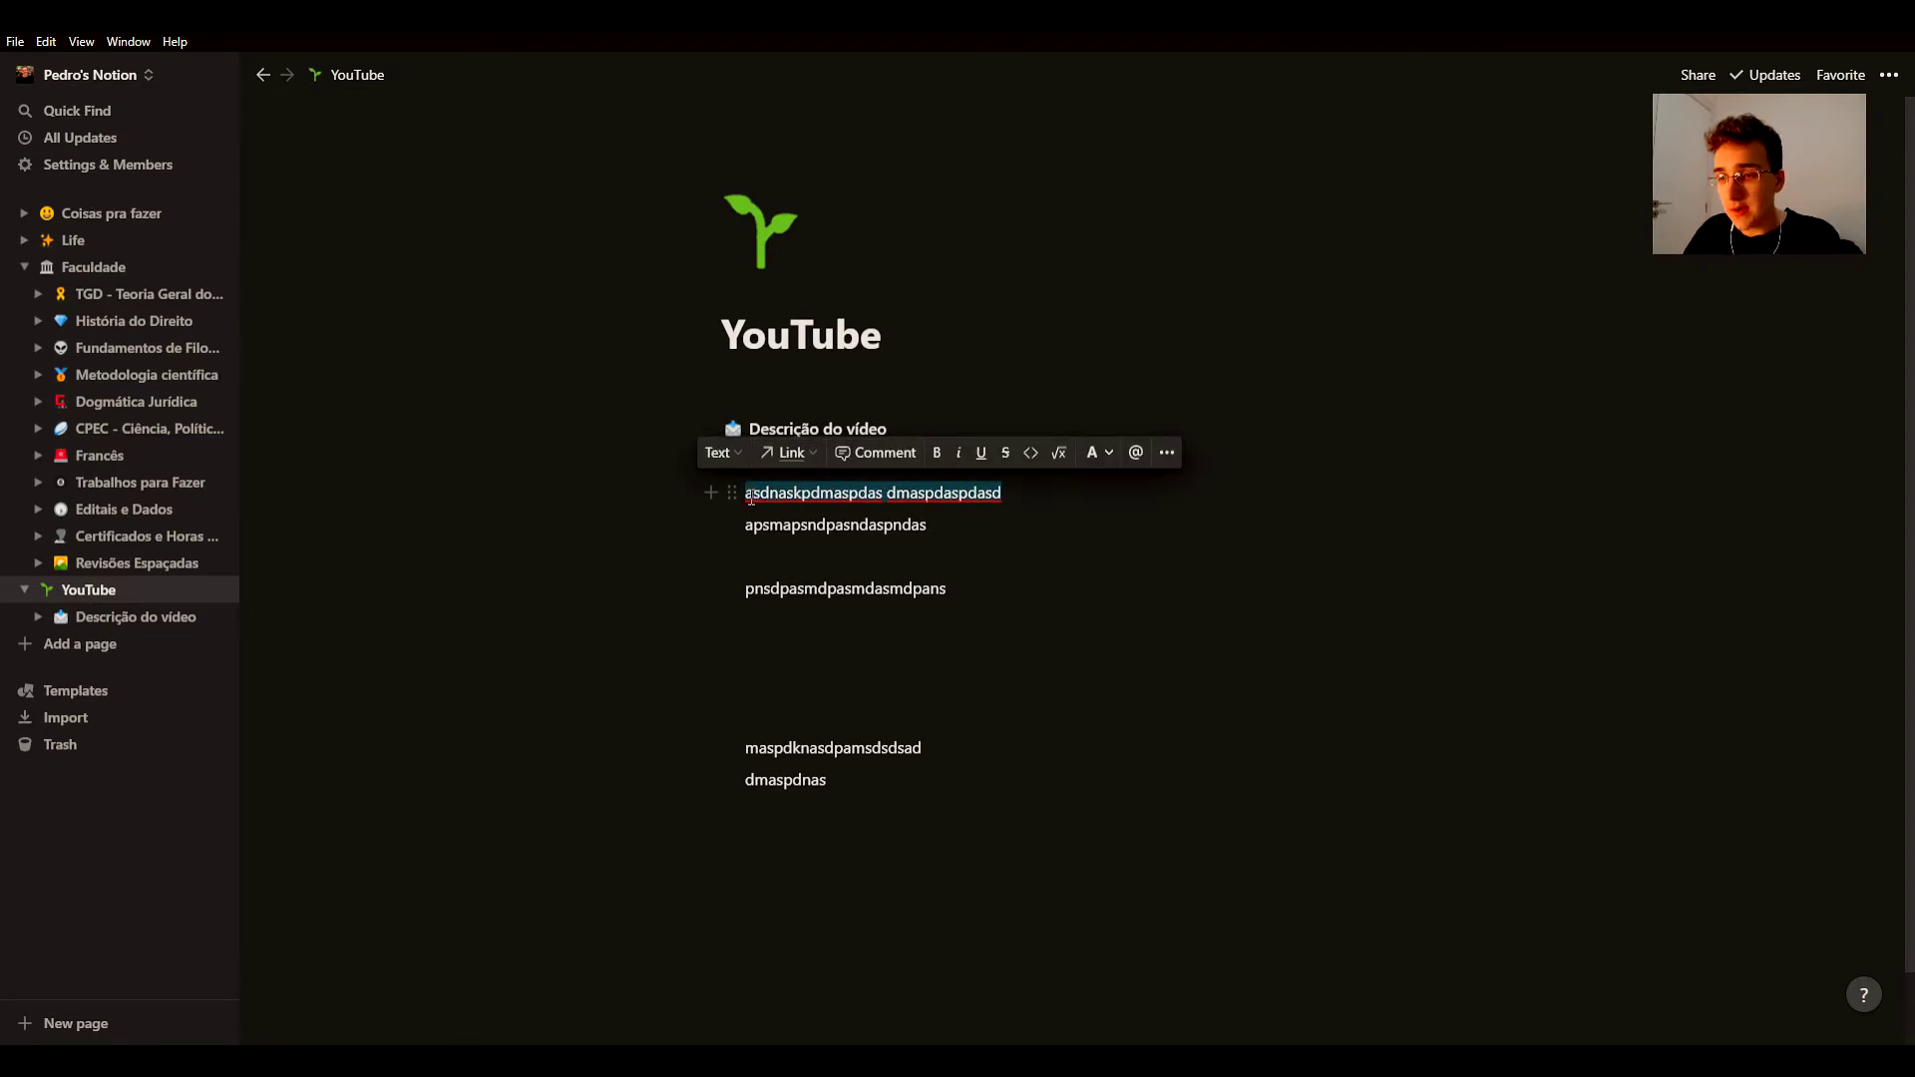
type("msdapsddasdaspdas")
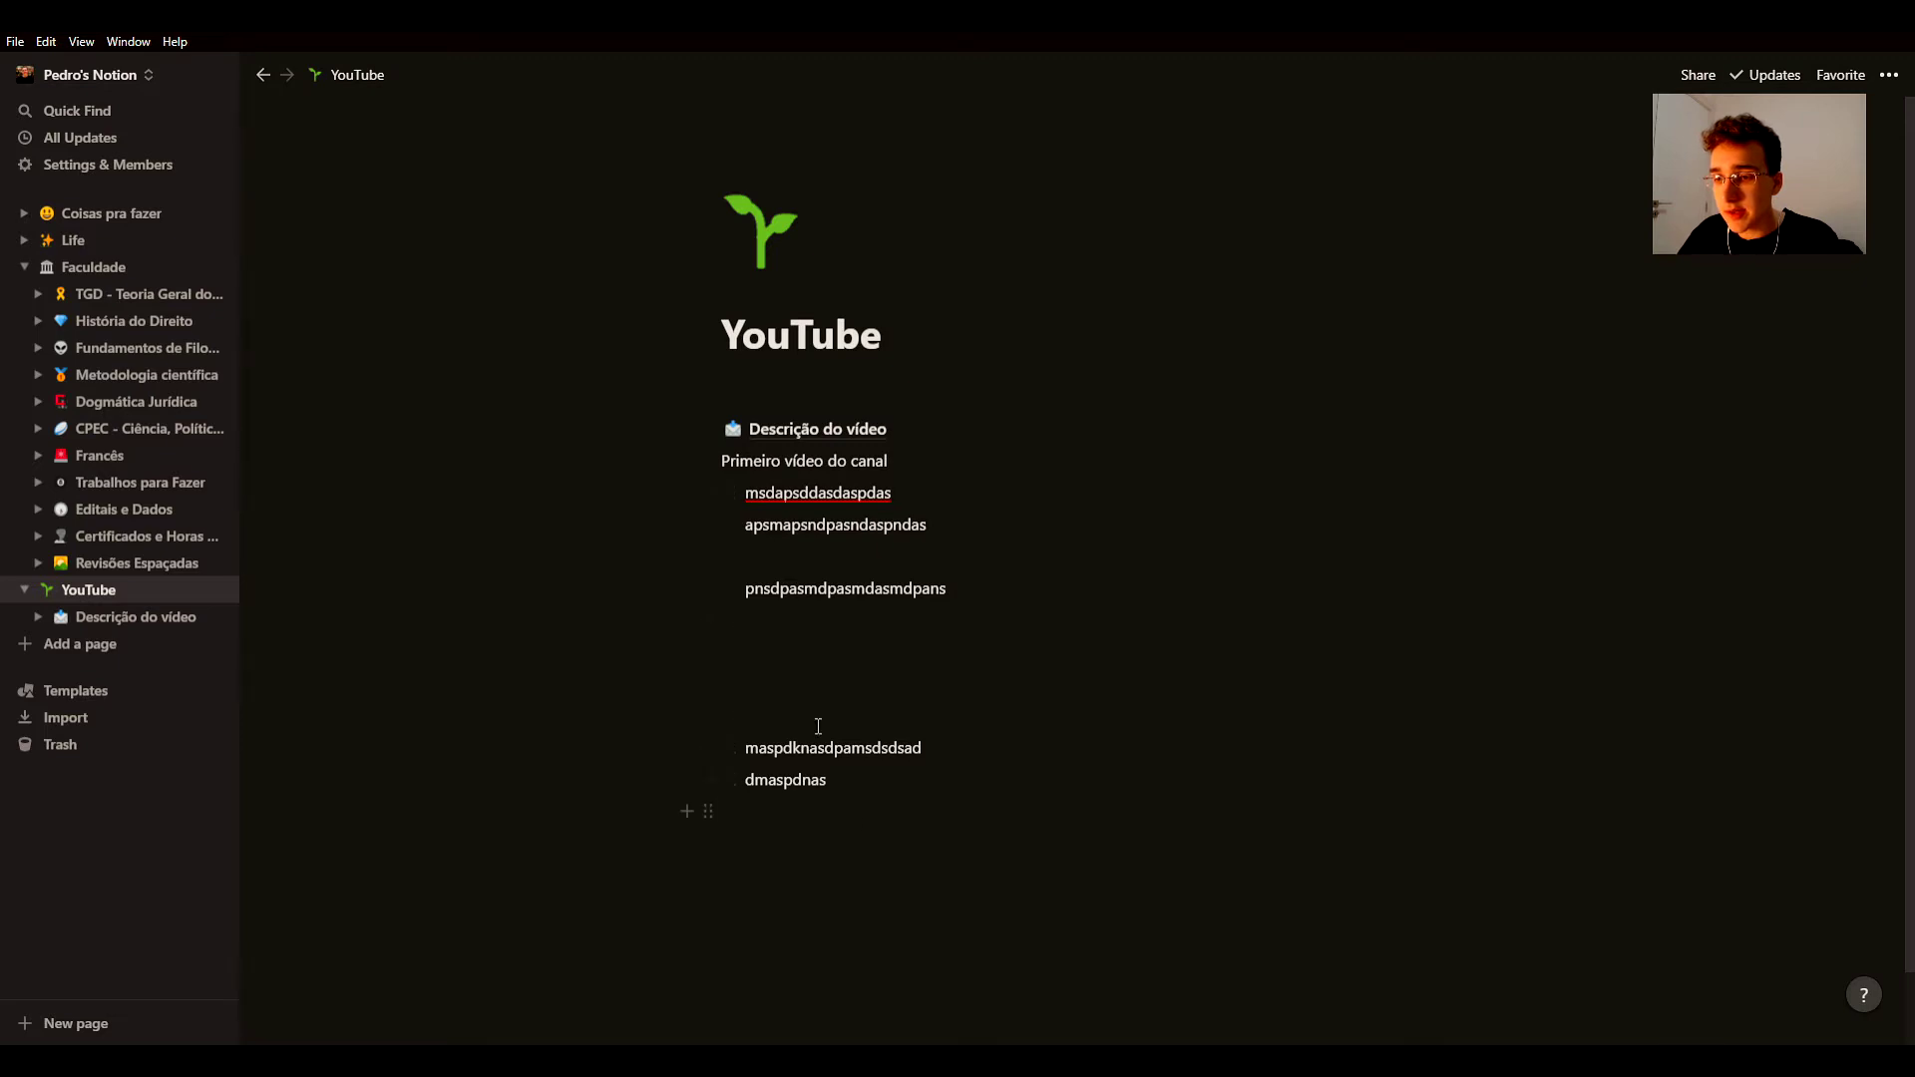
Step: Turn the "Primeiro vídeo do canal" block into a to-do item and check it off
left_click_drag(818, 726, 723, 462)
left_click(806, 507)
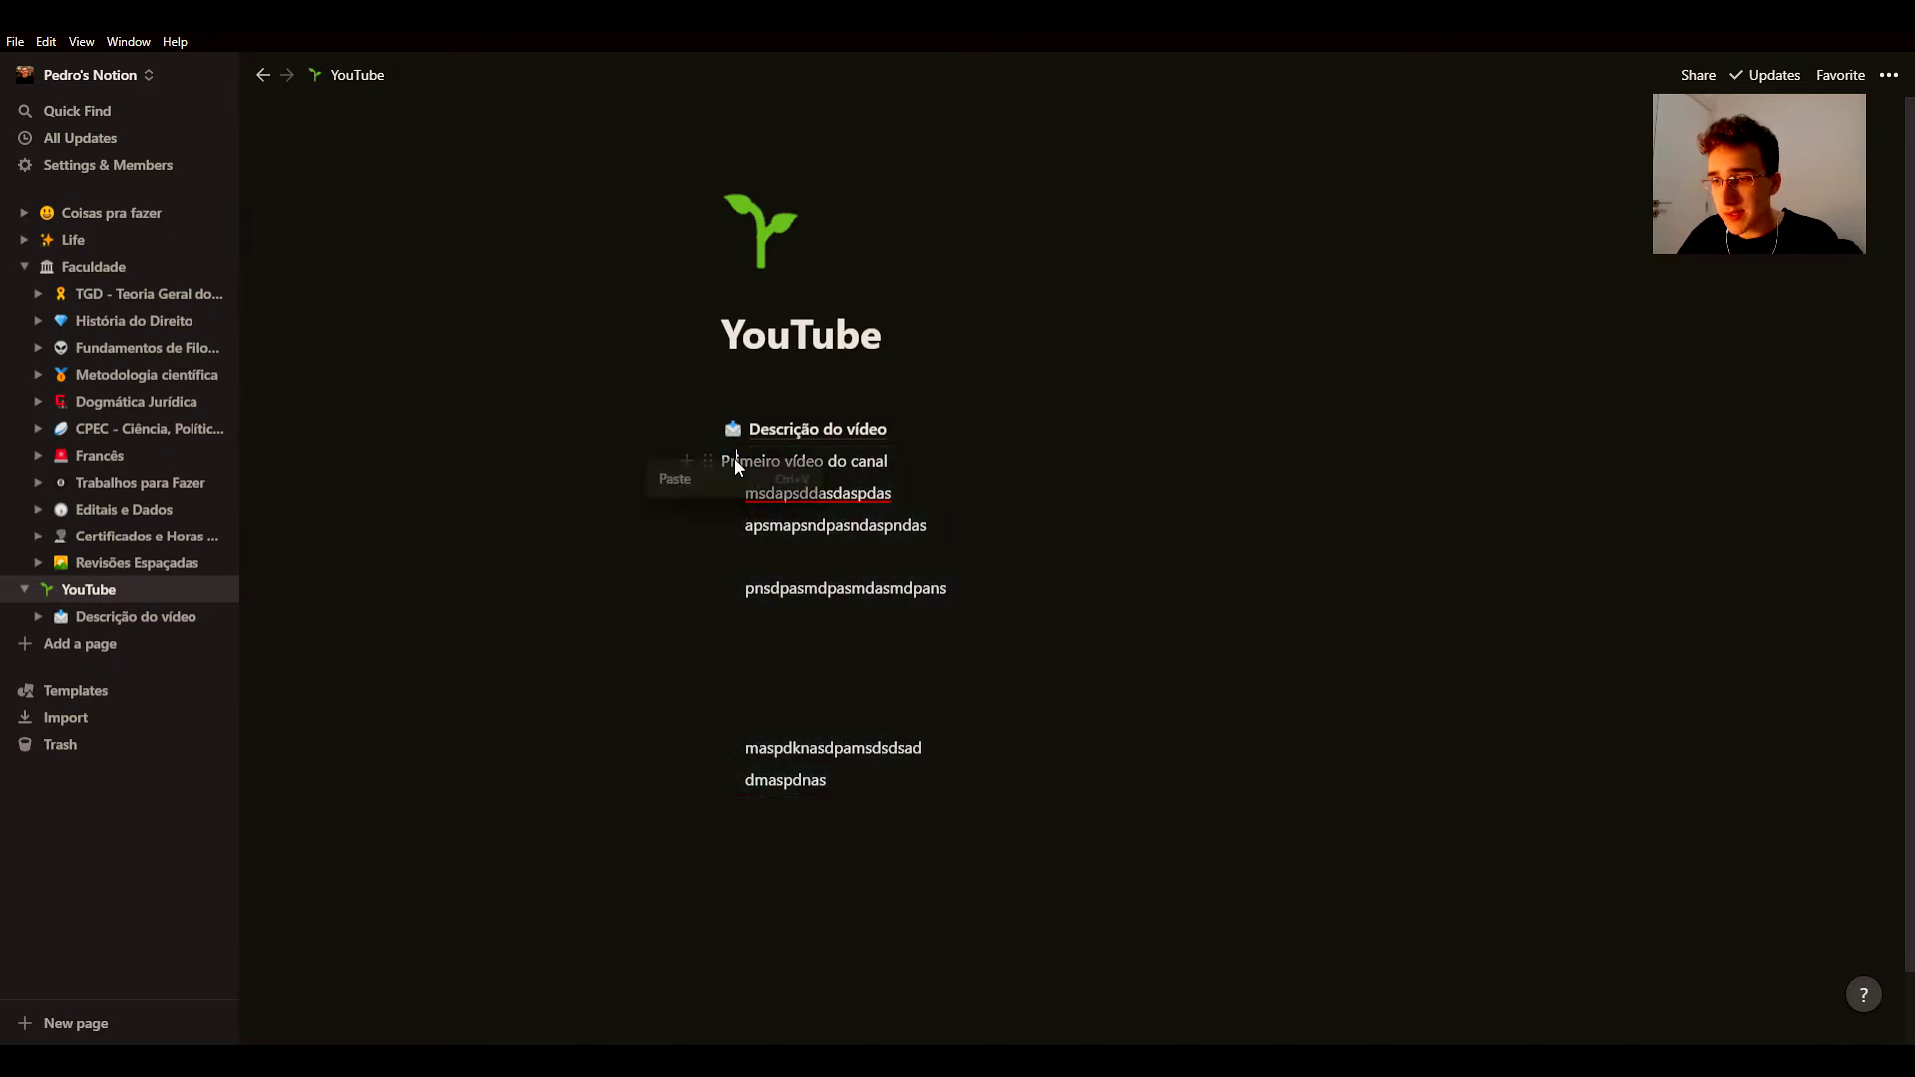
left_click(746, 565)
left_click_drag(818, 575, 792, 499)
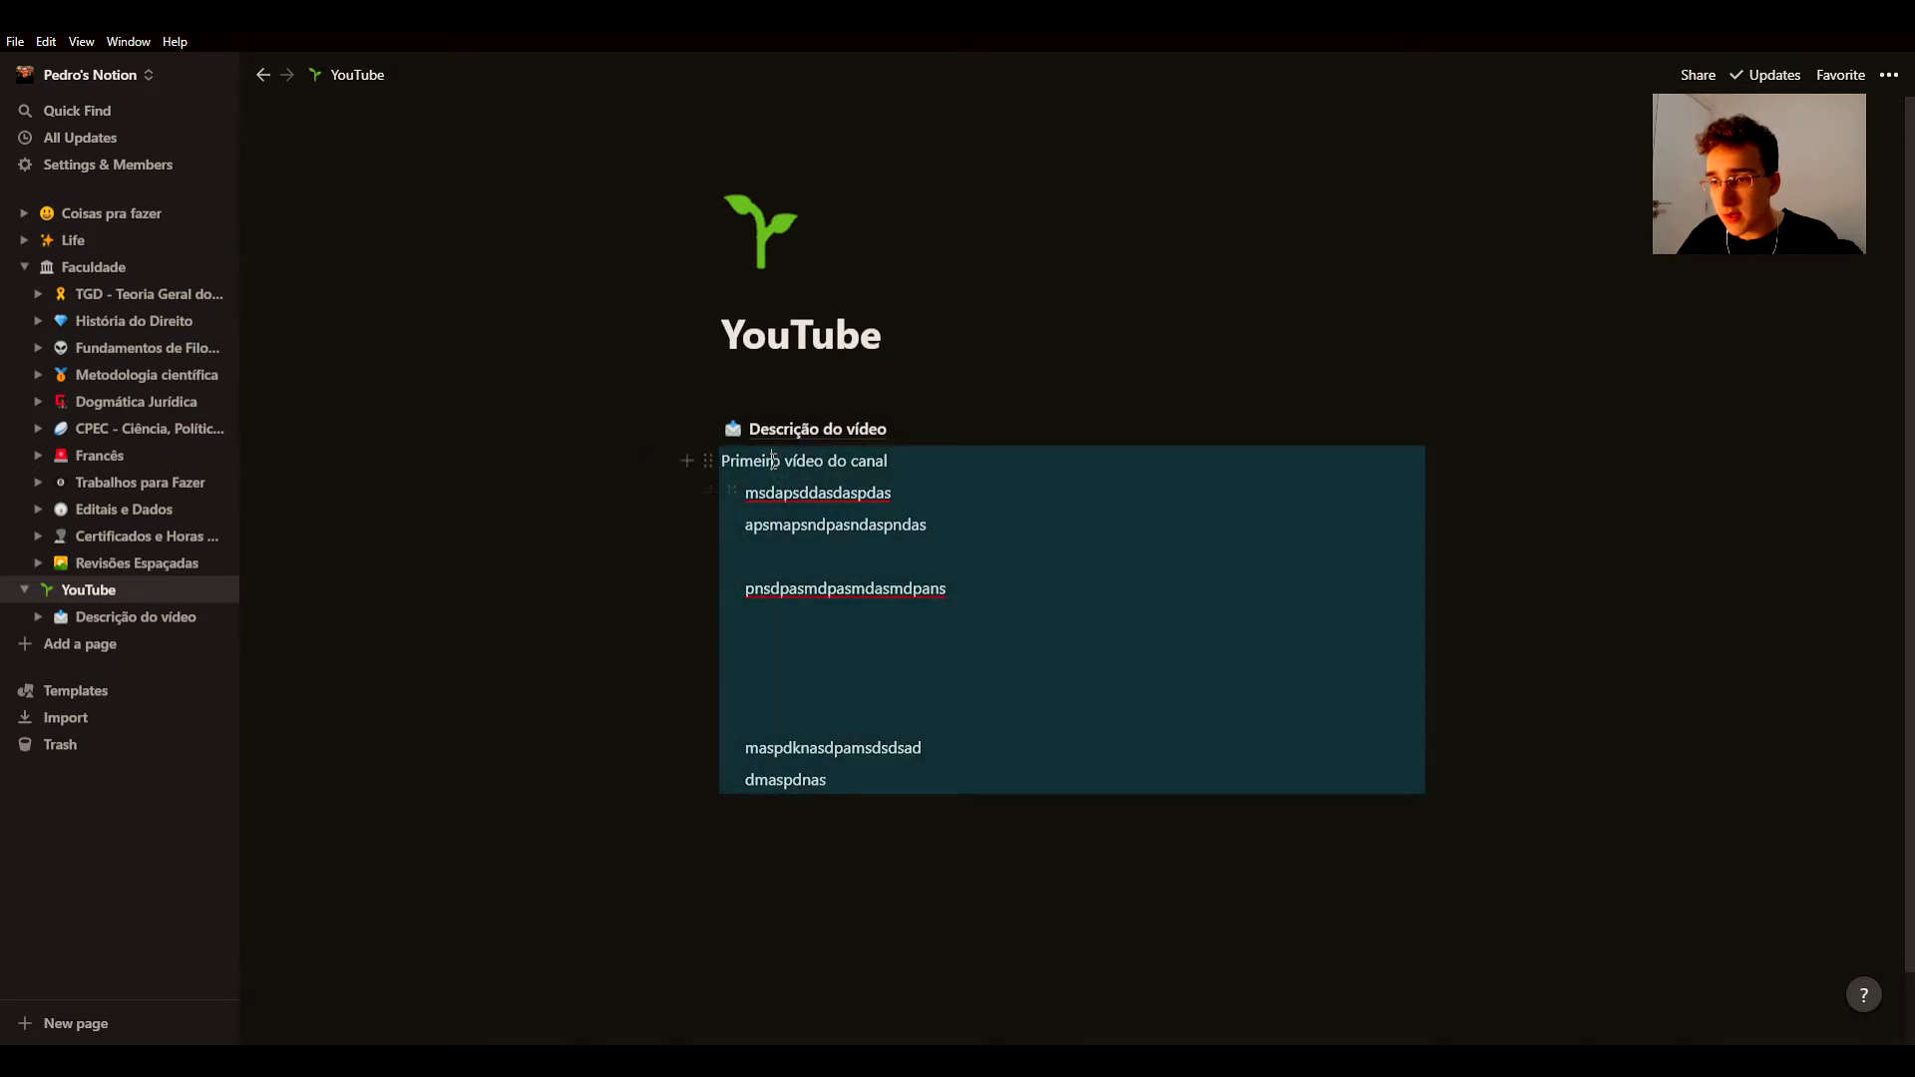
left_click(803, 563)
right_click(780, 474)
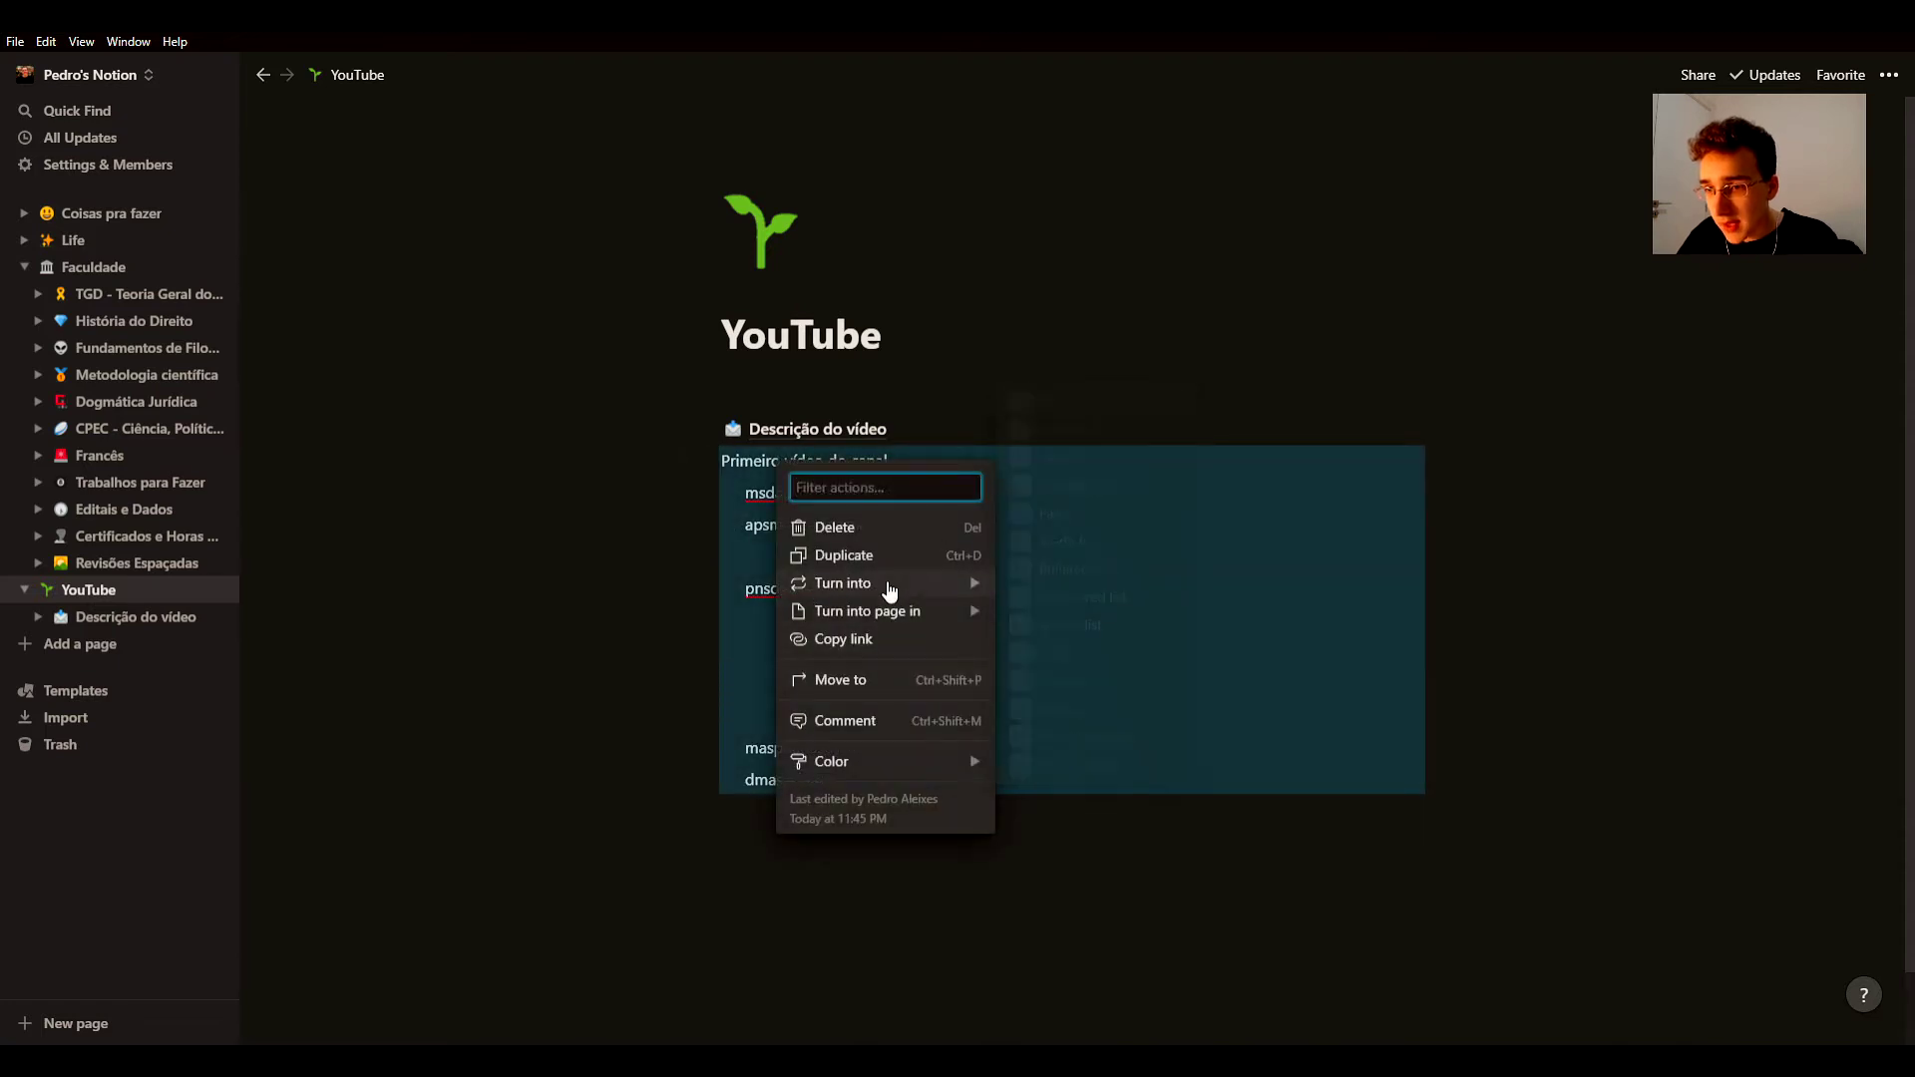
mouse_move(958, 611)
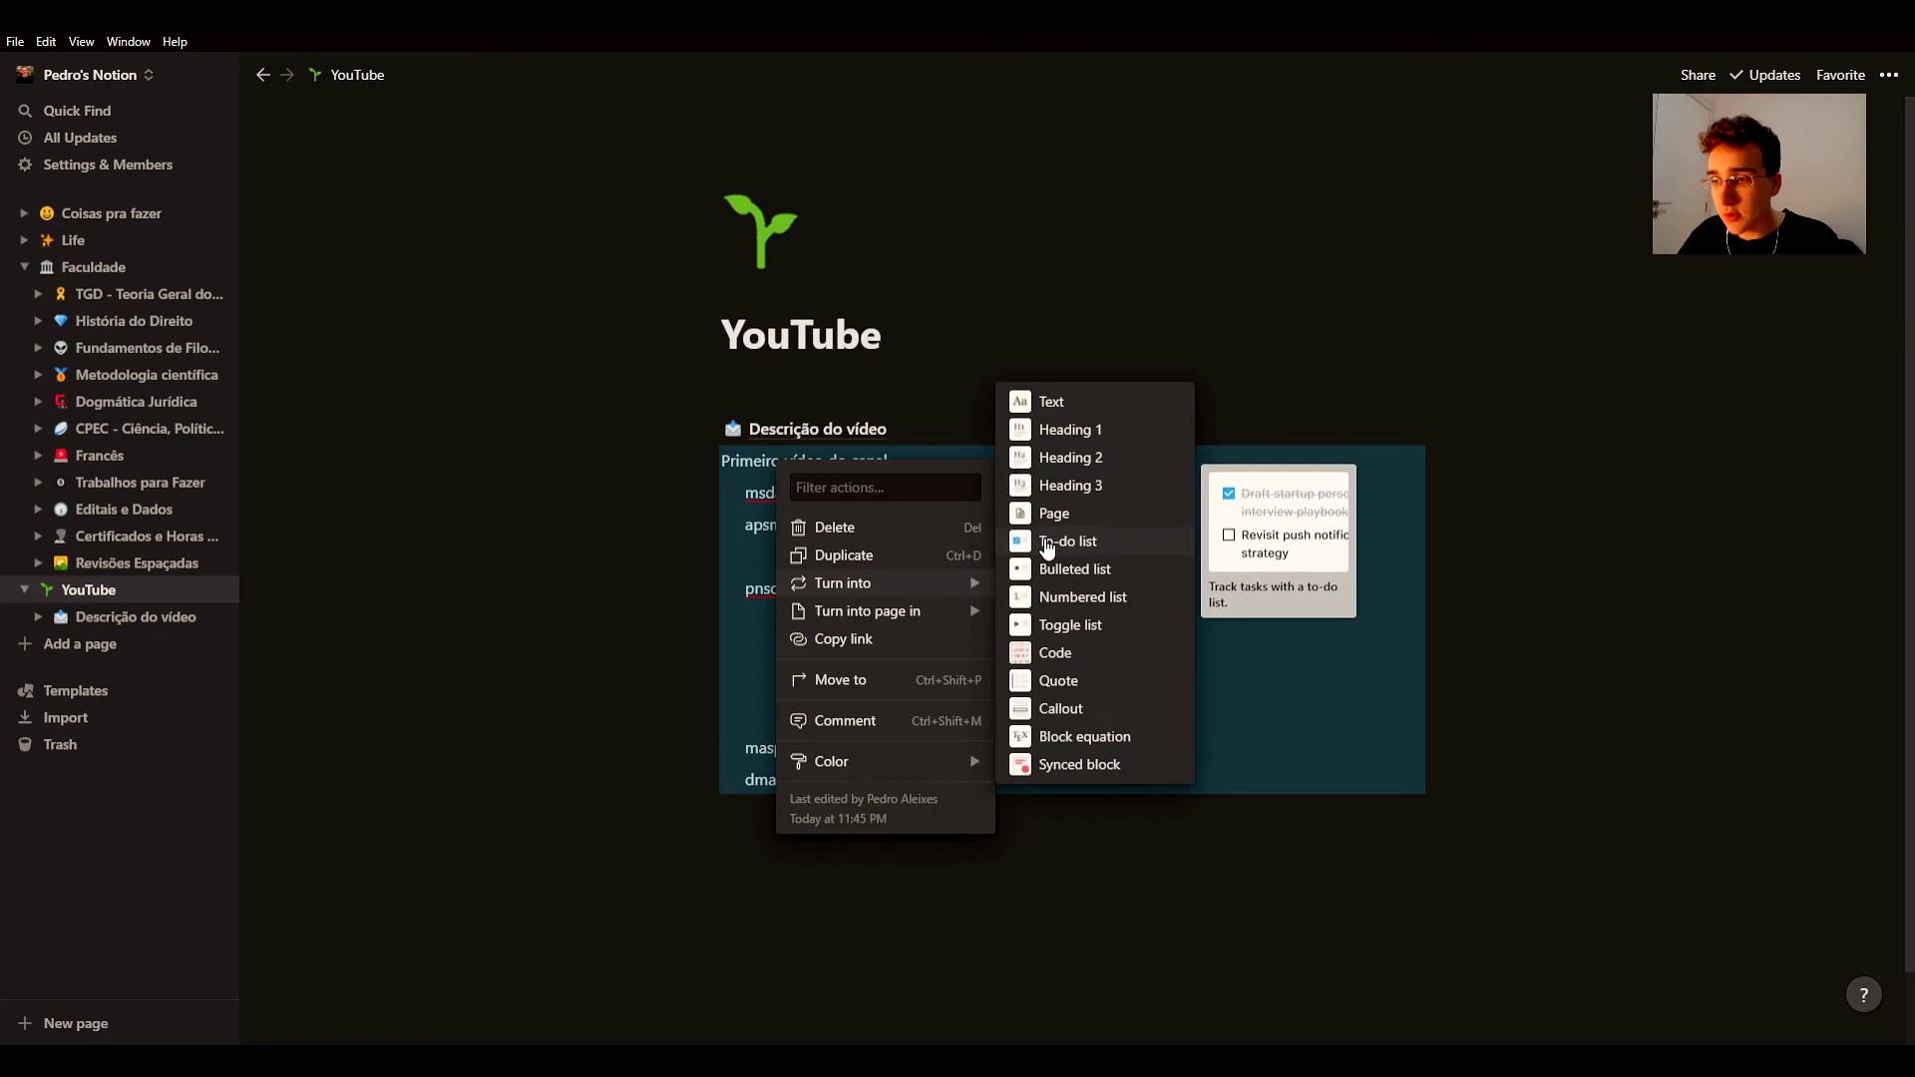
left_click(1046, 547)
left_click(733, 461)
left_click(880, 619)
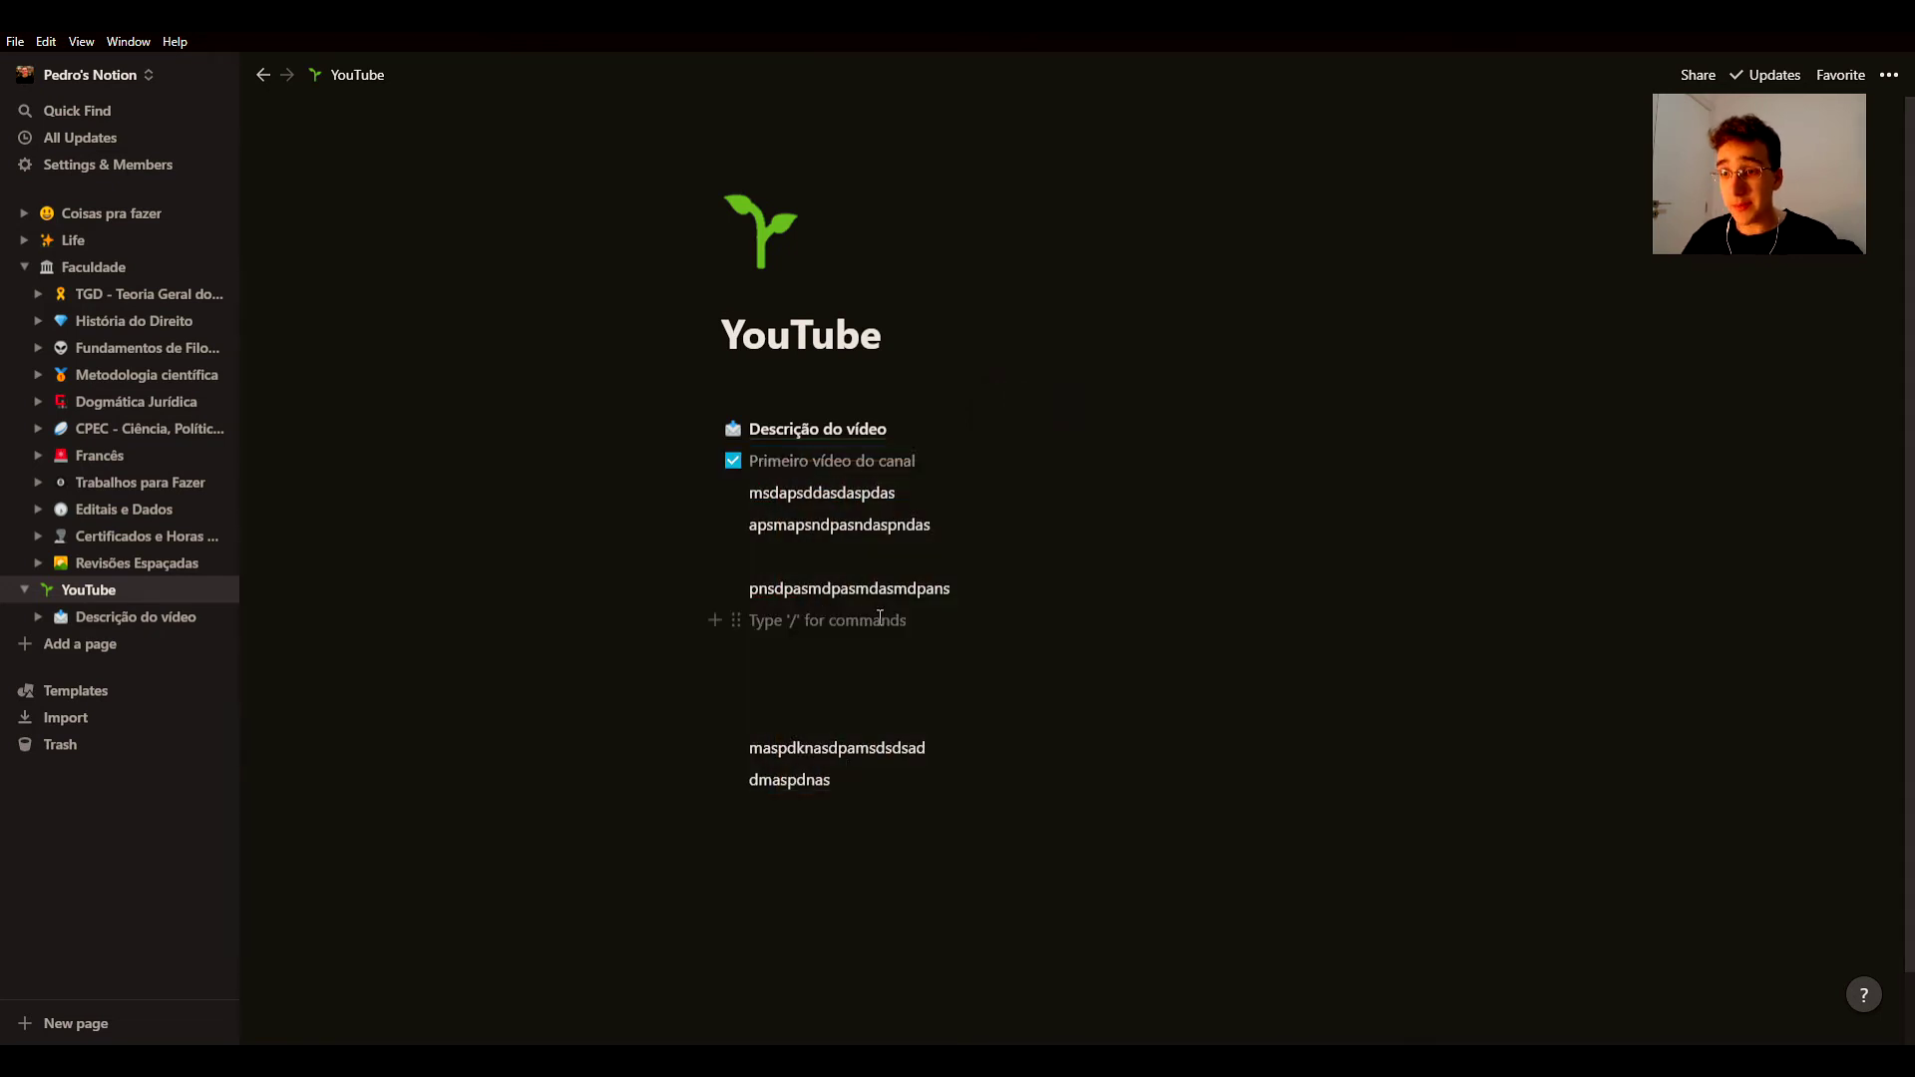
Step: Turn the "Primeiro vídeo do canal" block into a toggle list and expand its nested lines
right_click(763, 465)
mouse_move(887, 597)
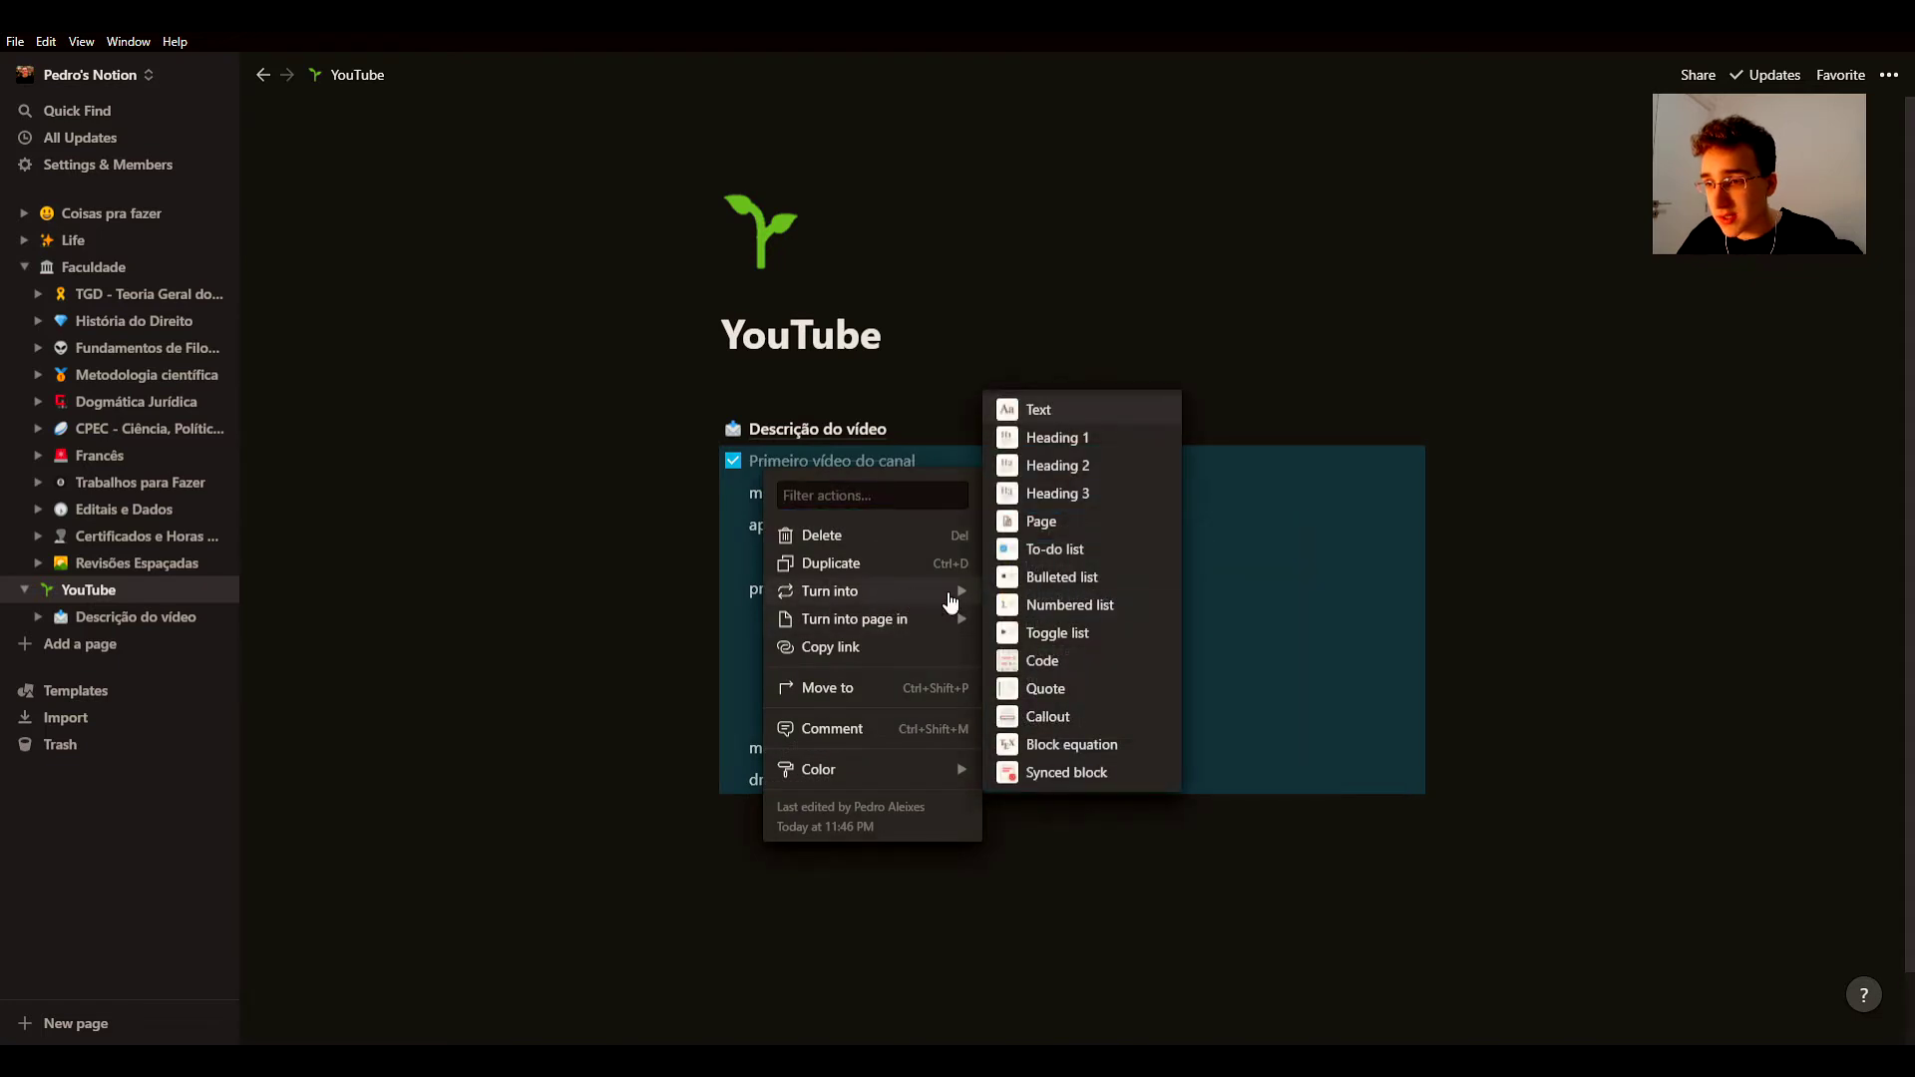
left_click(1042, 632)
left_click(733, 461)
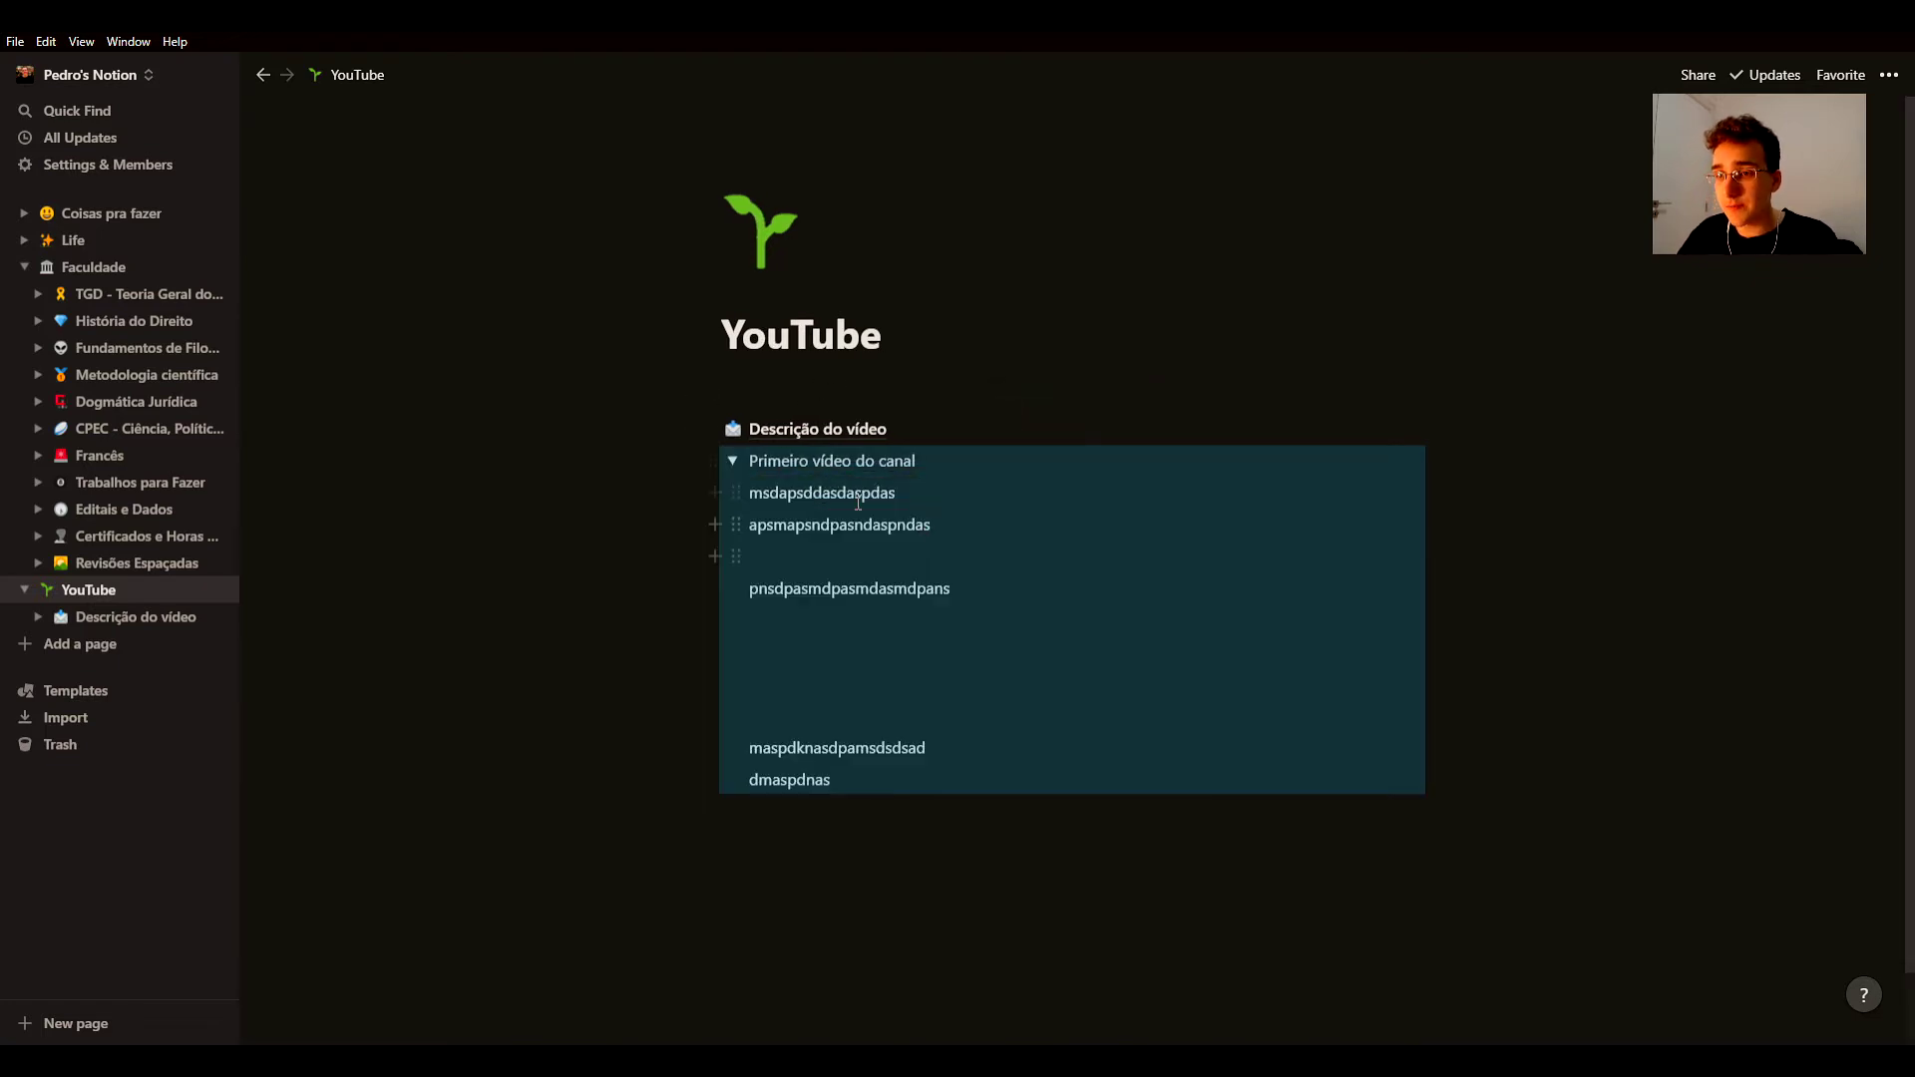
Step: Turn the "Primeiro vídeo do canal" toggle into a bulleted list item
right_click(757, 459)
mouse_move(898, 613)
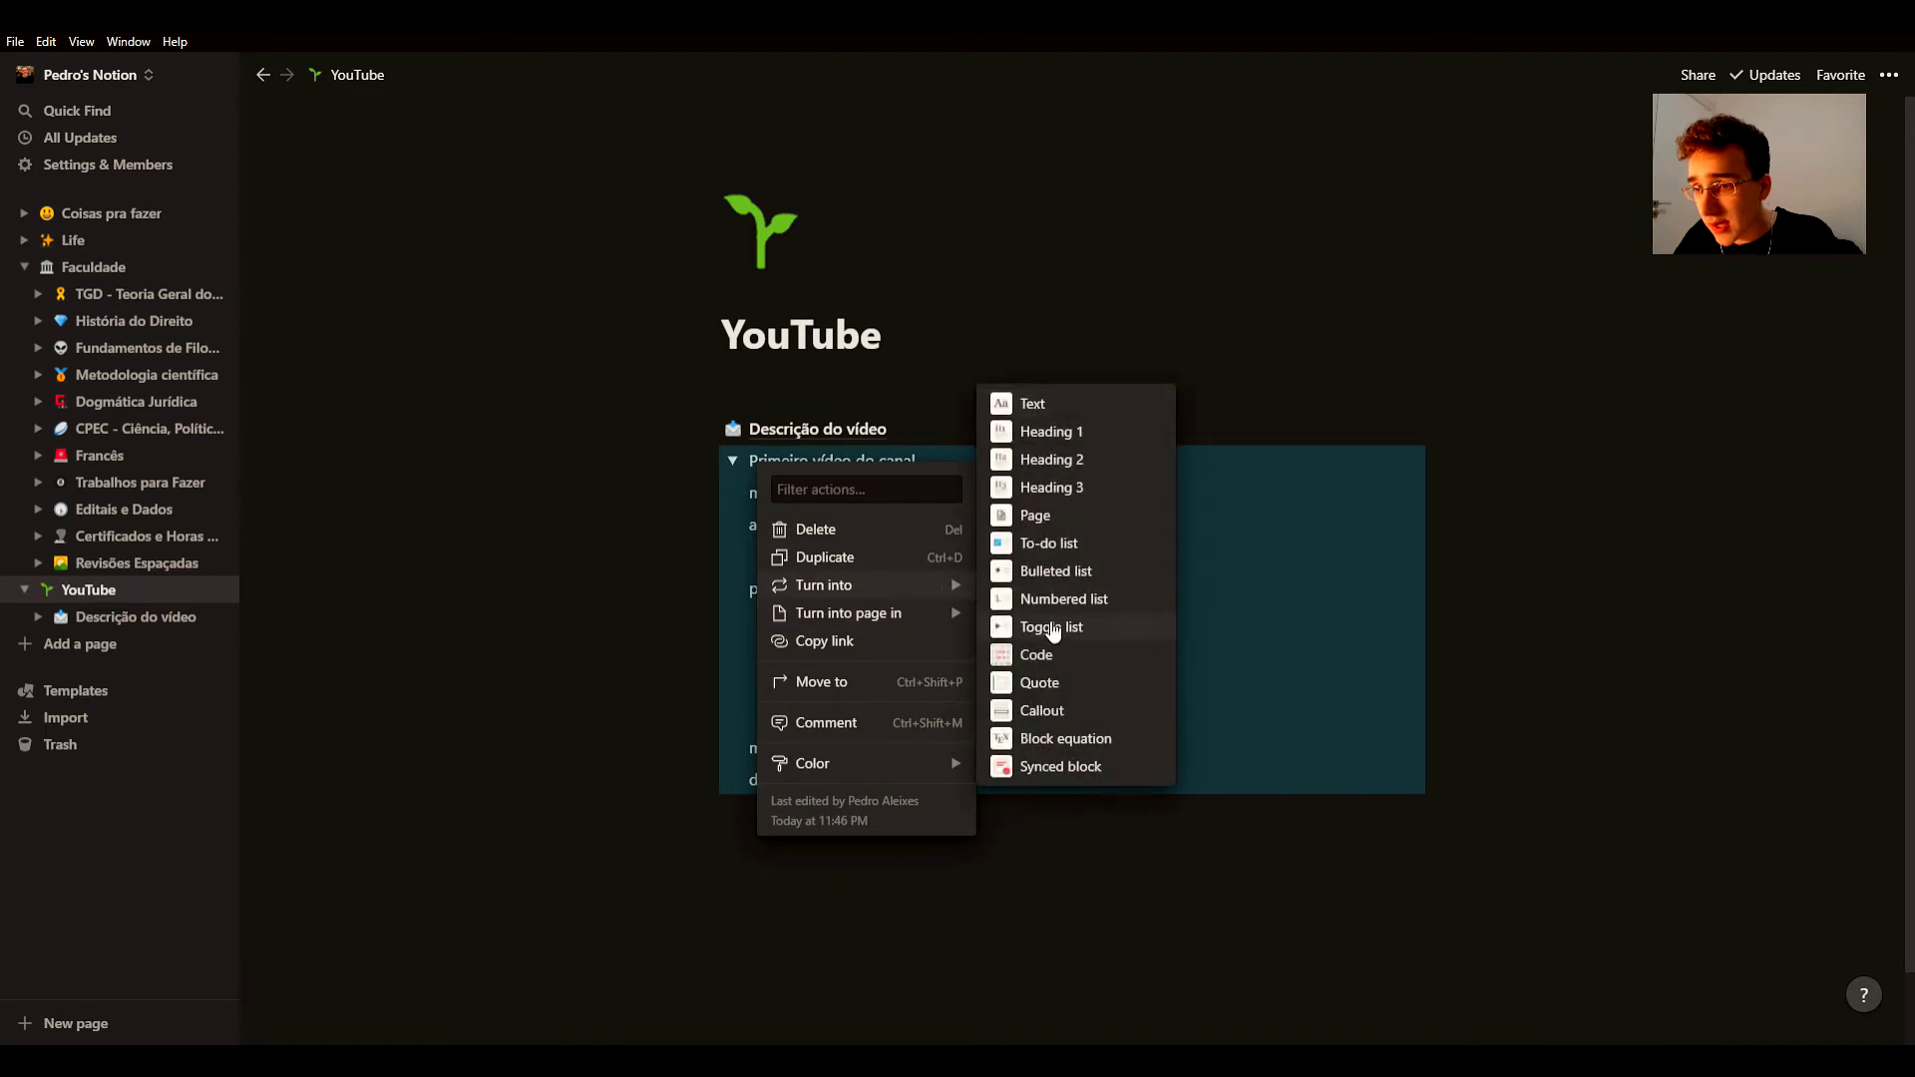
left_click(1038, 569)
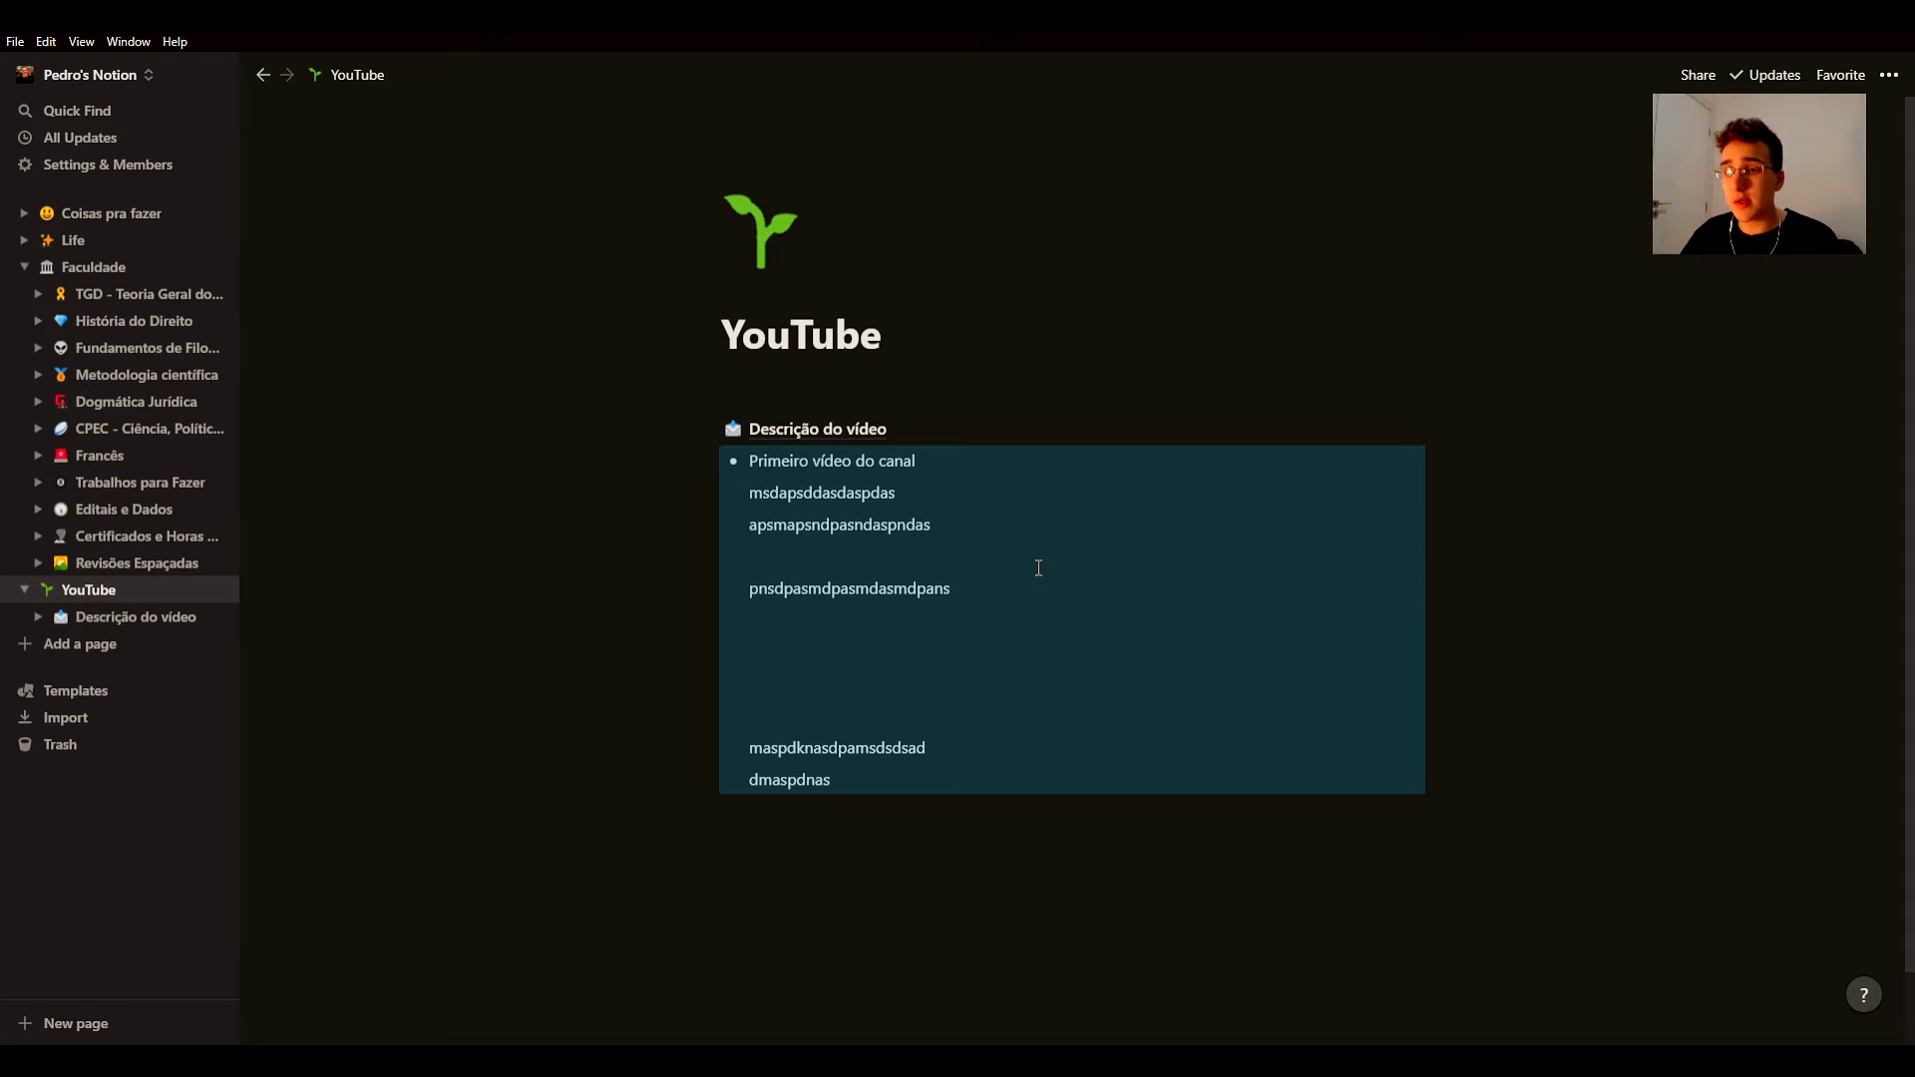
left_click(798, 469)
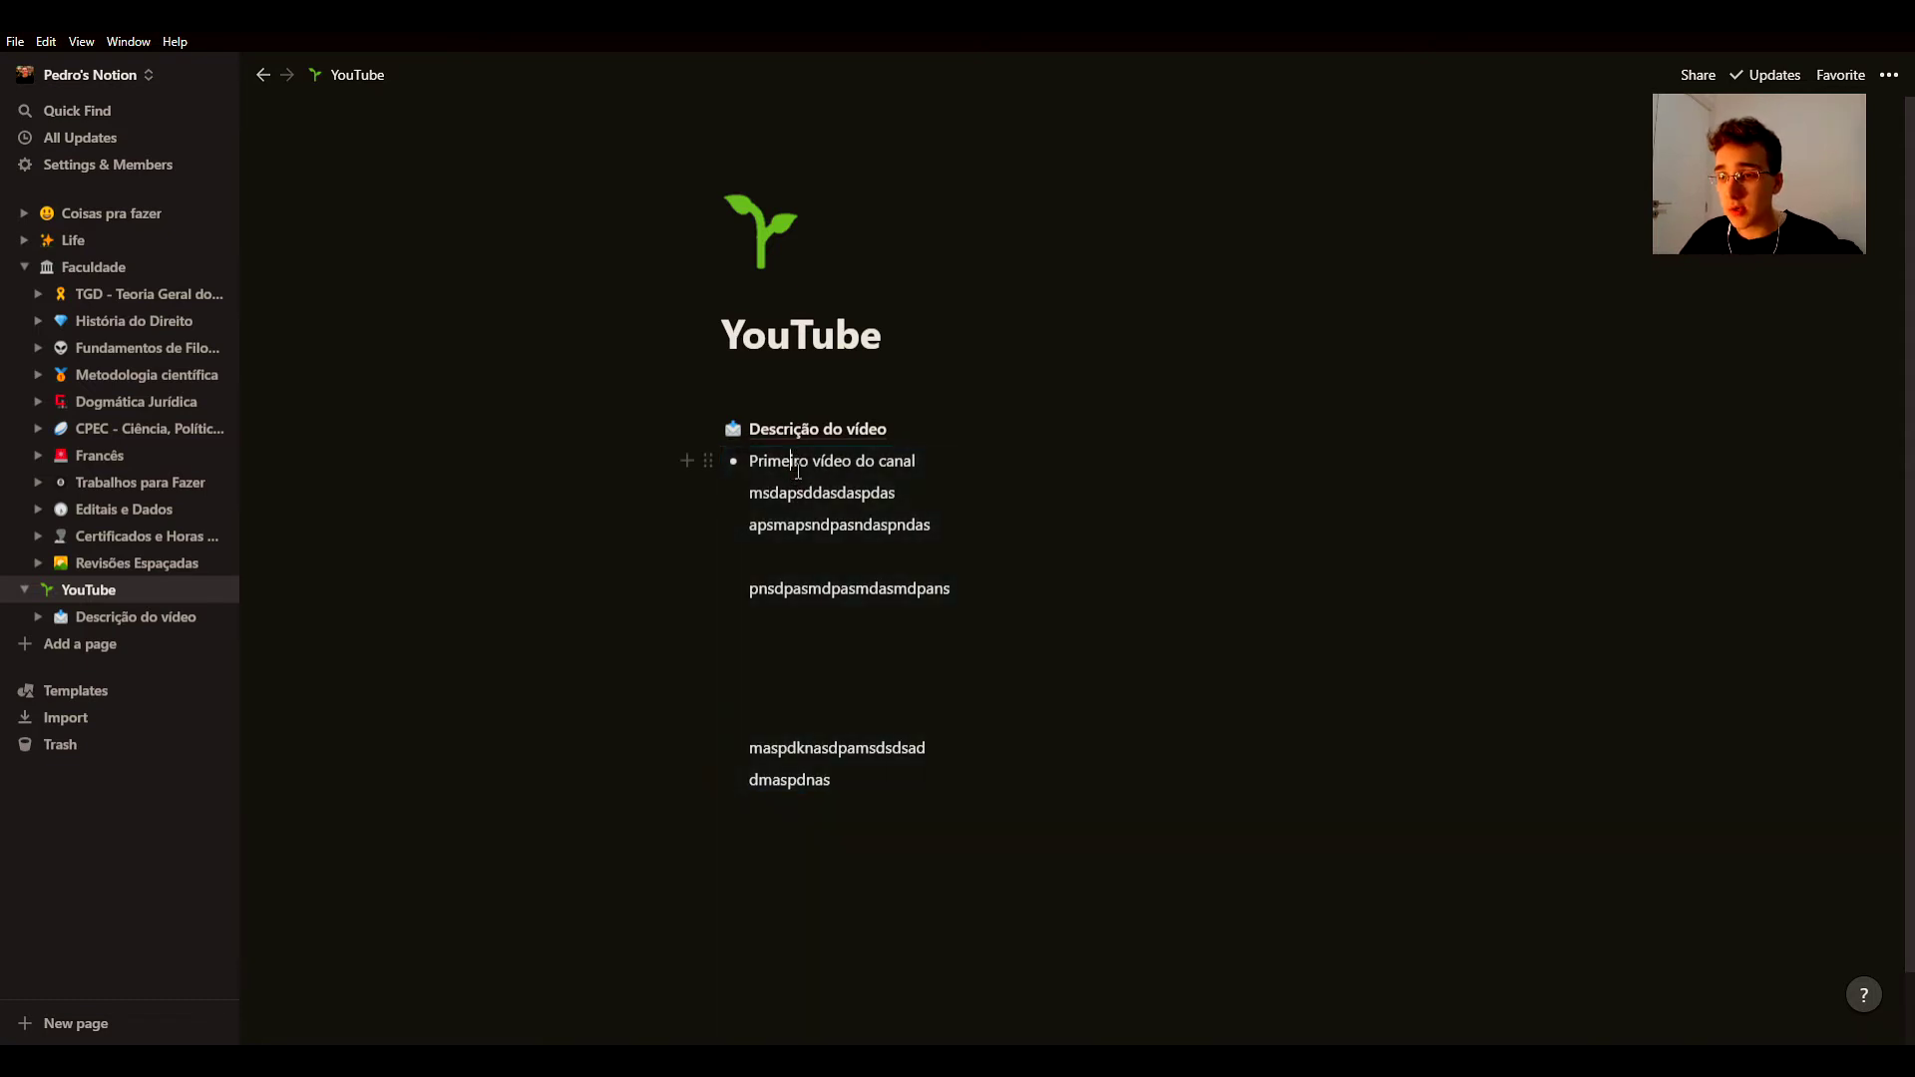
Step: Delete the "Primeiro vídeo do canal" block and all its nested lines from the YouTube page
left_click(910, 818)
left_click_drag(909, 748, 795, 518)
key("BackSpace")
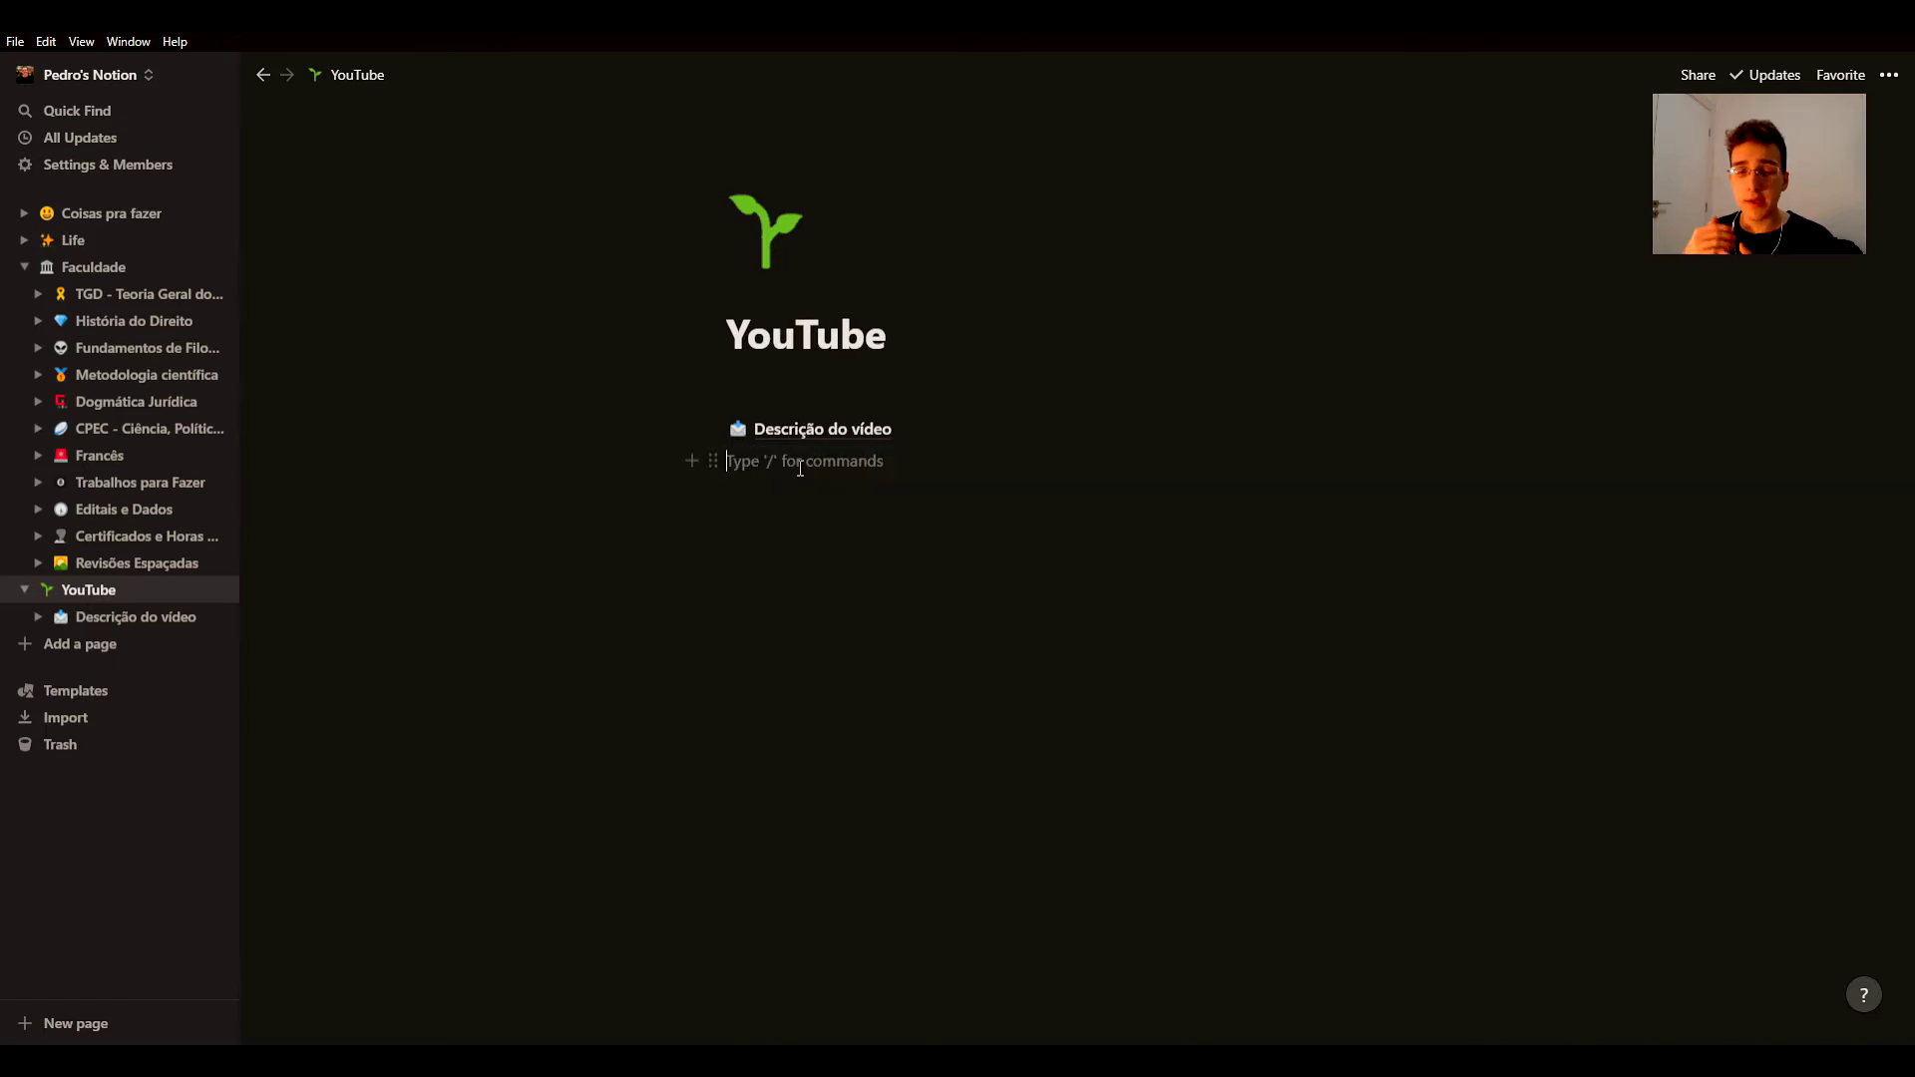
Step: Collapse YouTube in the page tree and open the Revisões Espaçadas subpage of Faculdade
left_click(27, 589)
left_click(96, 276)
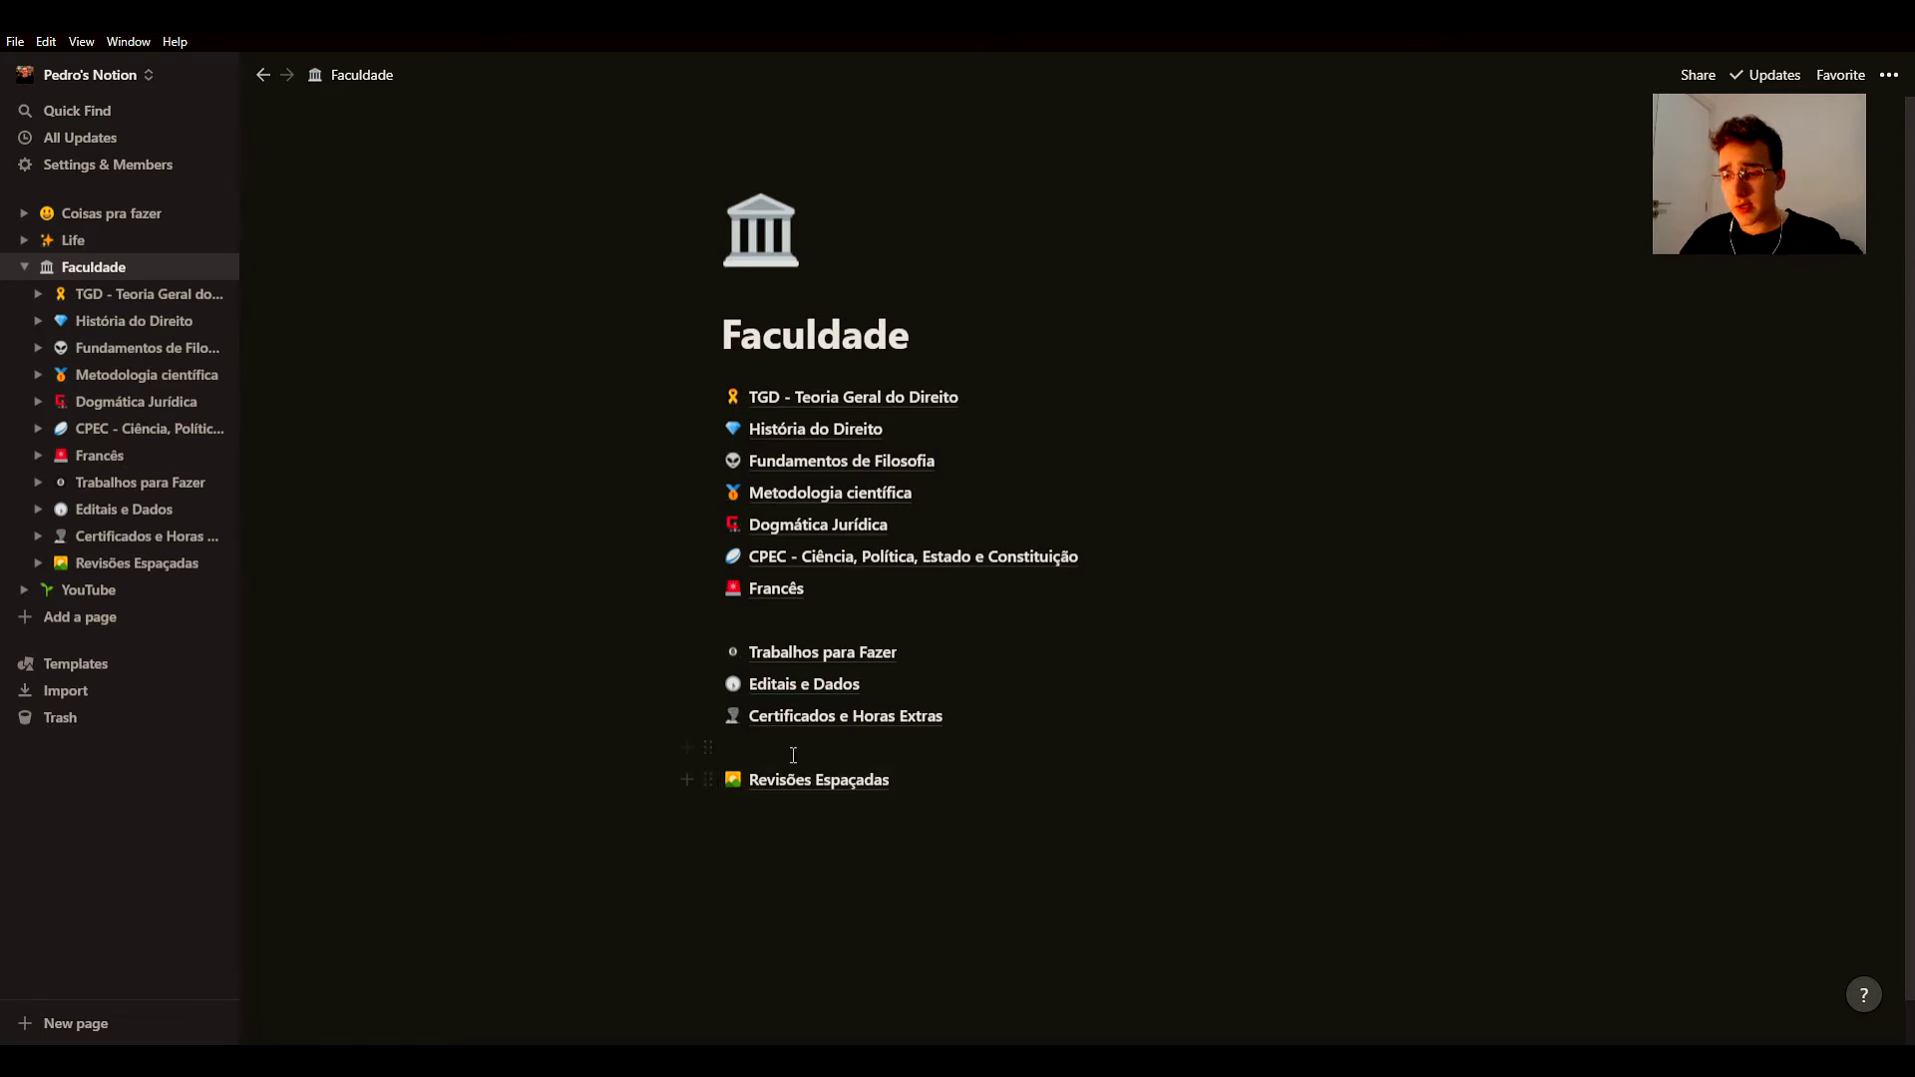
left_click(789, 794)
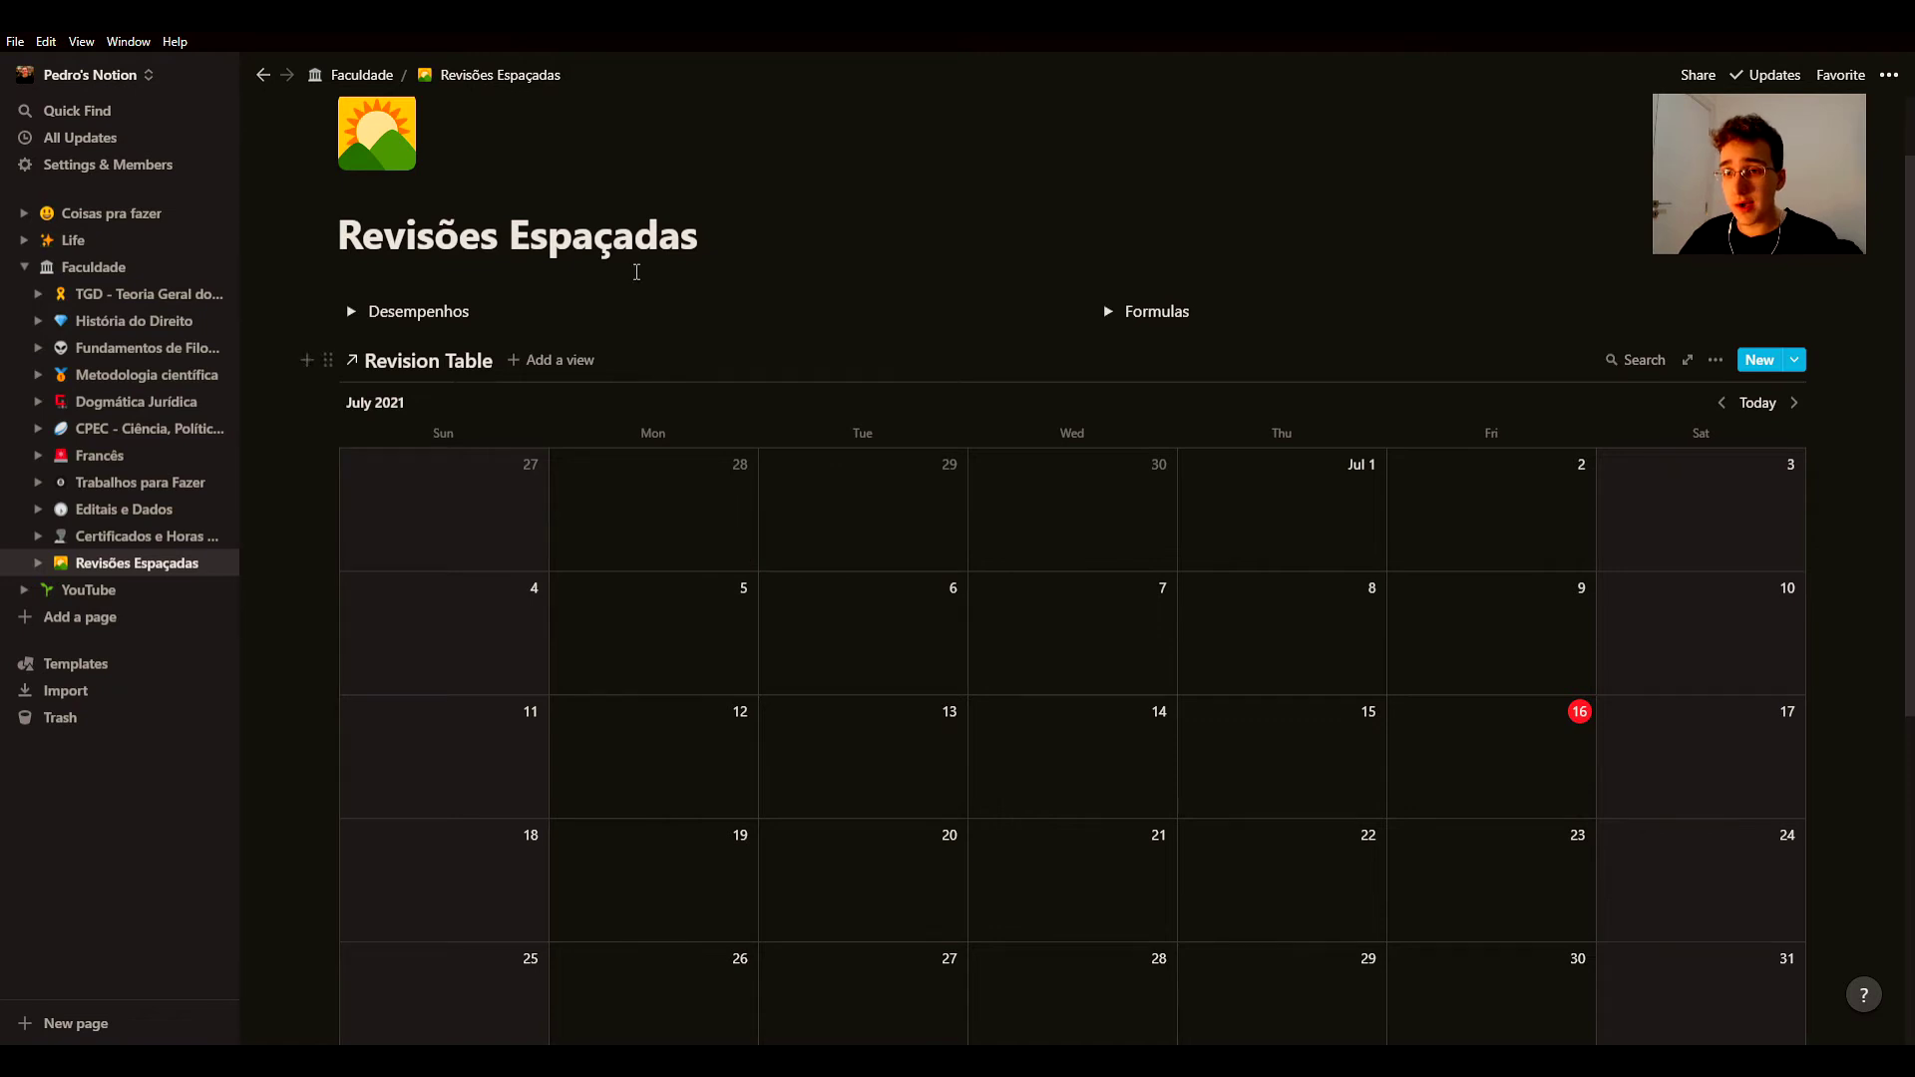
scroll(632, 365, "down", 1)
scroll(877, 585, "up", 1)
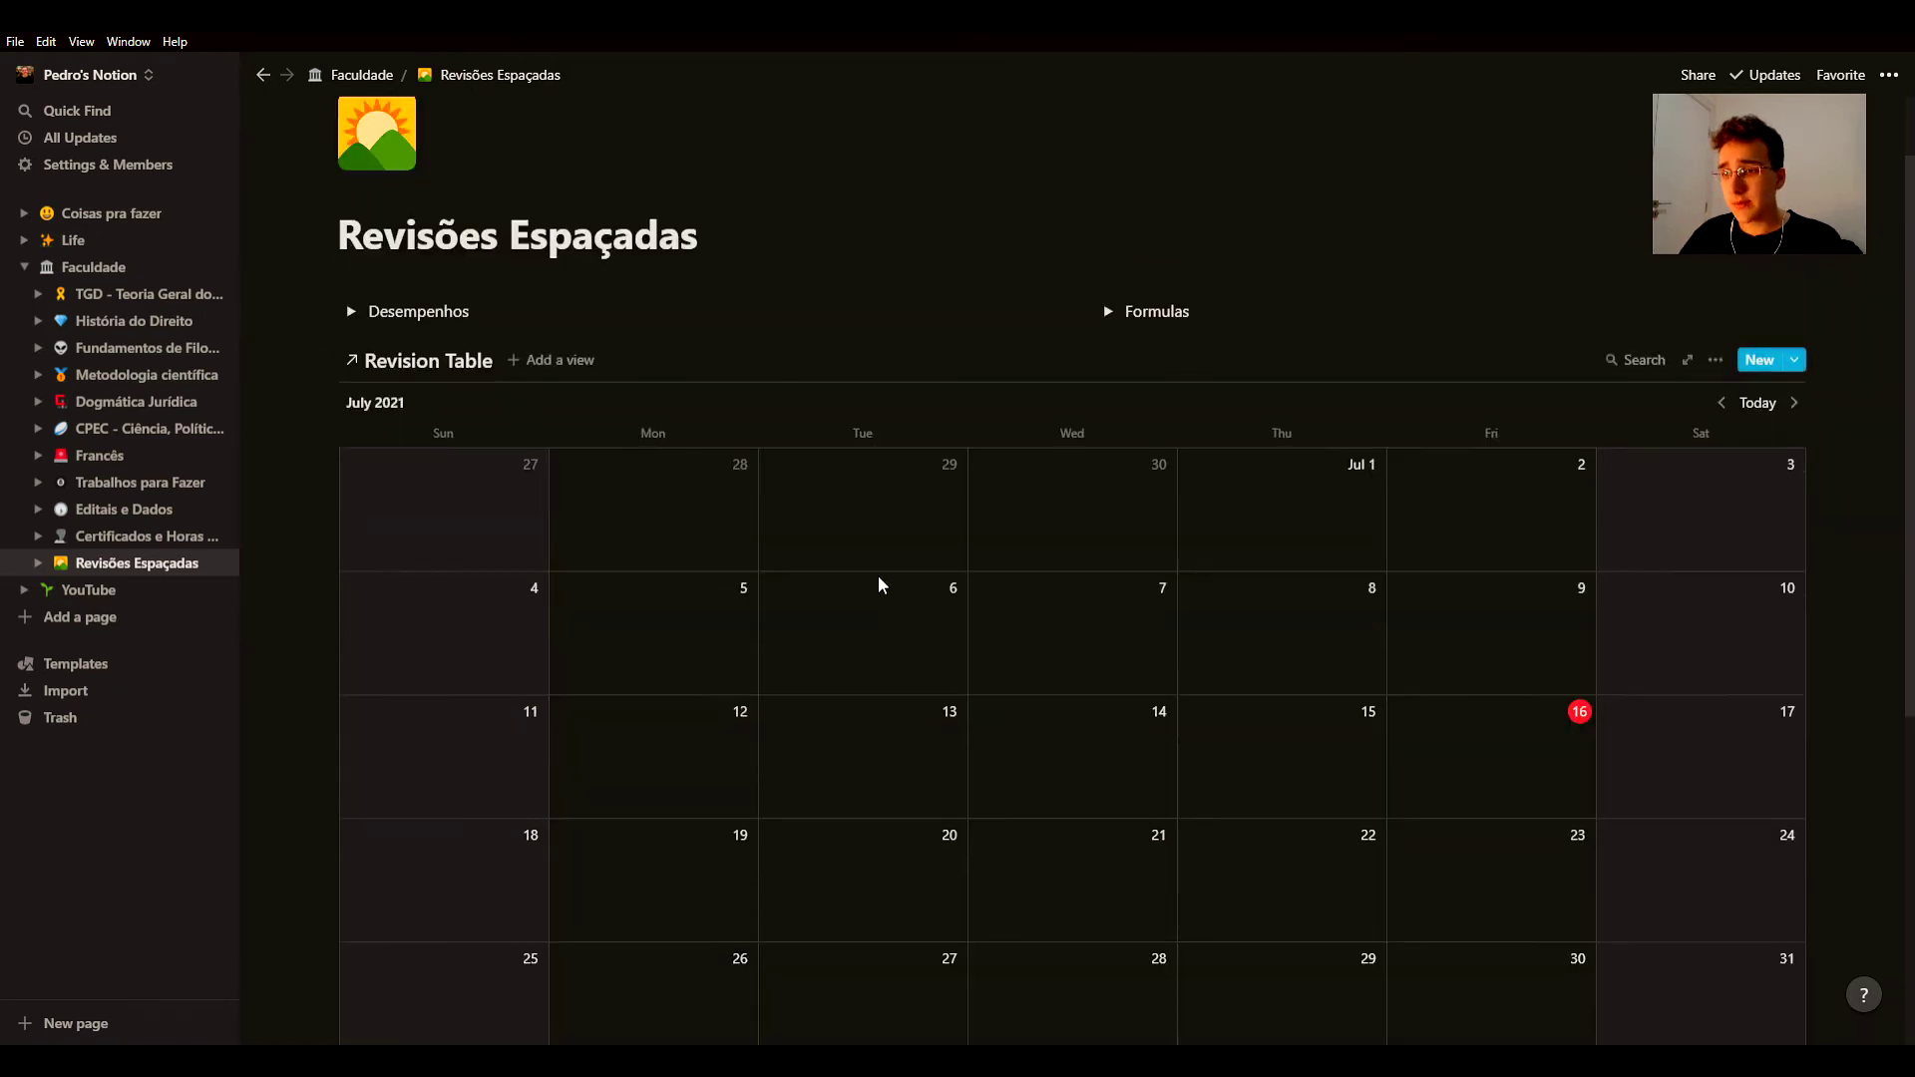
Step: Create a Revision Table entry from the Fundamentos de Filosofia template and title it "hobbes"
scroll(888, 593, "down", 3)
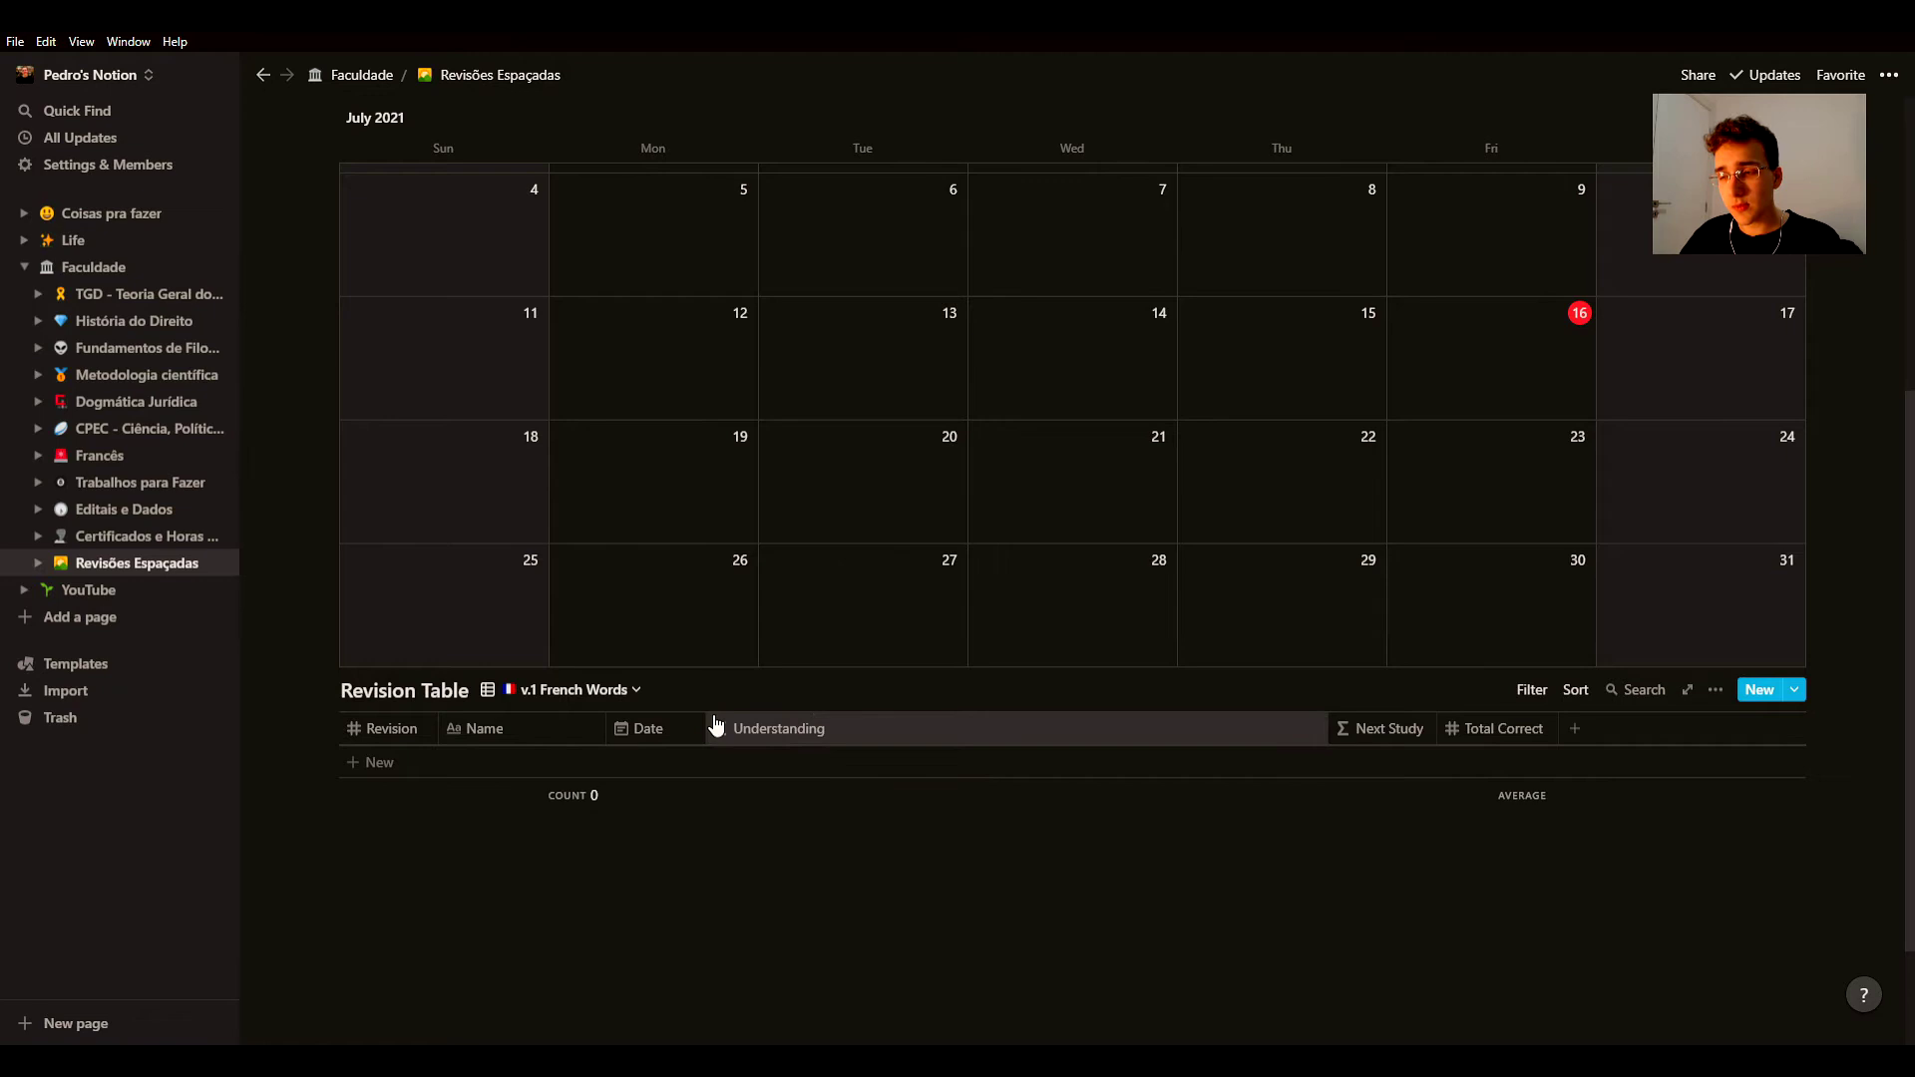
left_click(1793, 691)
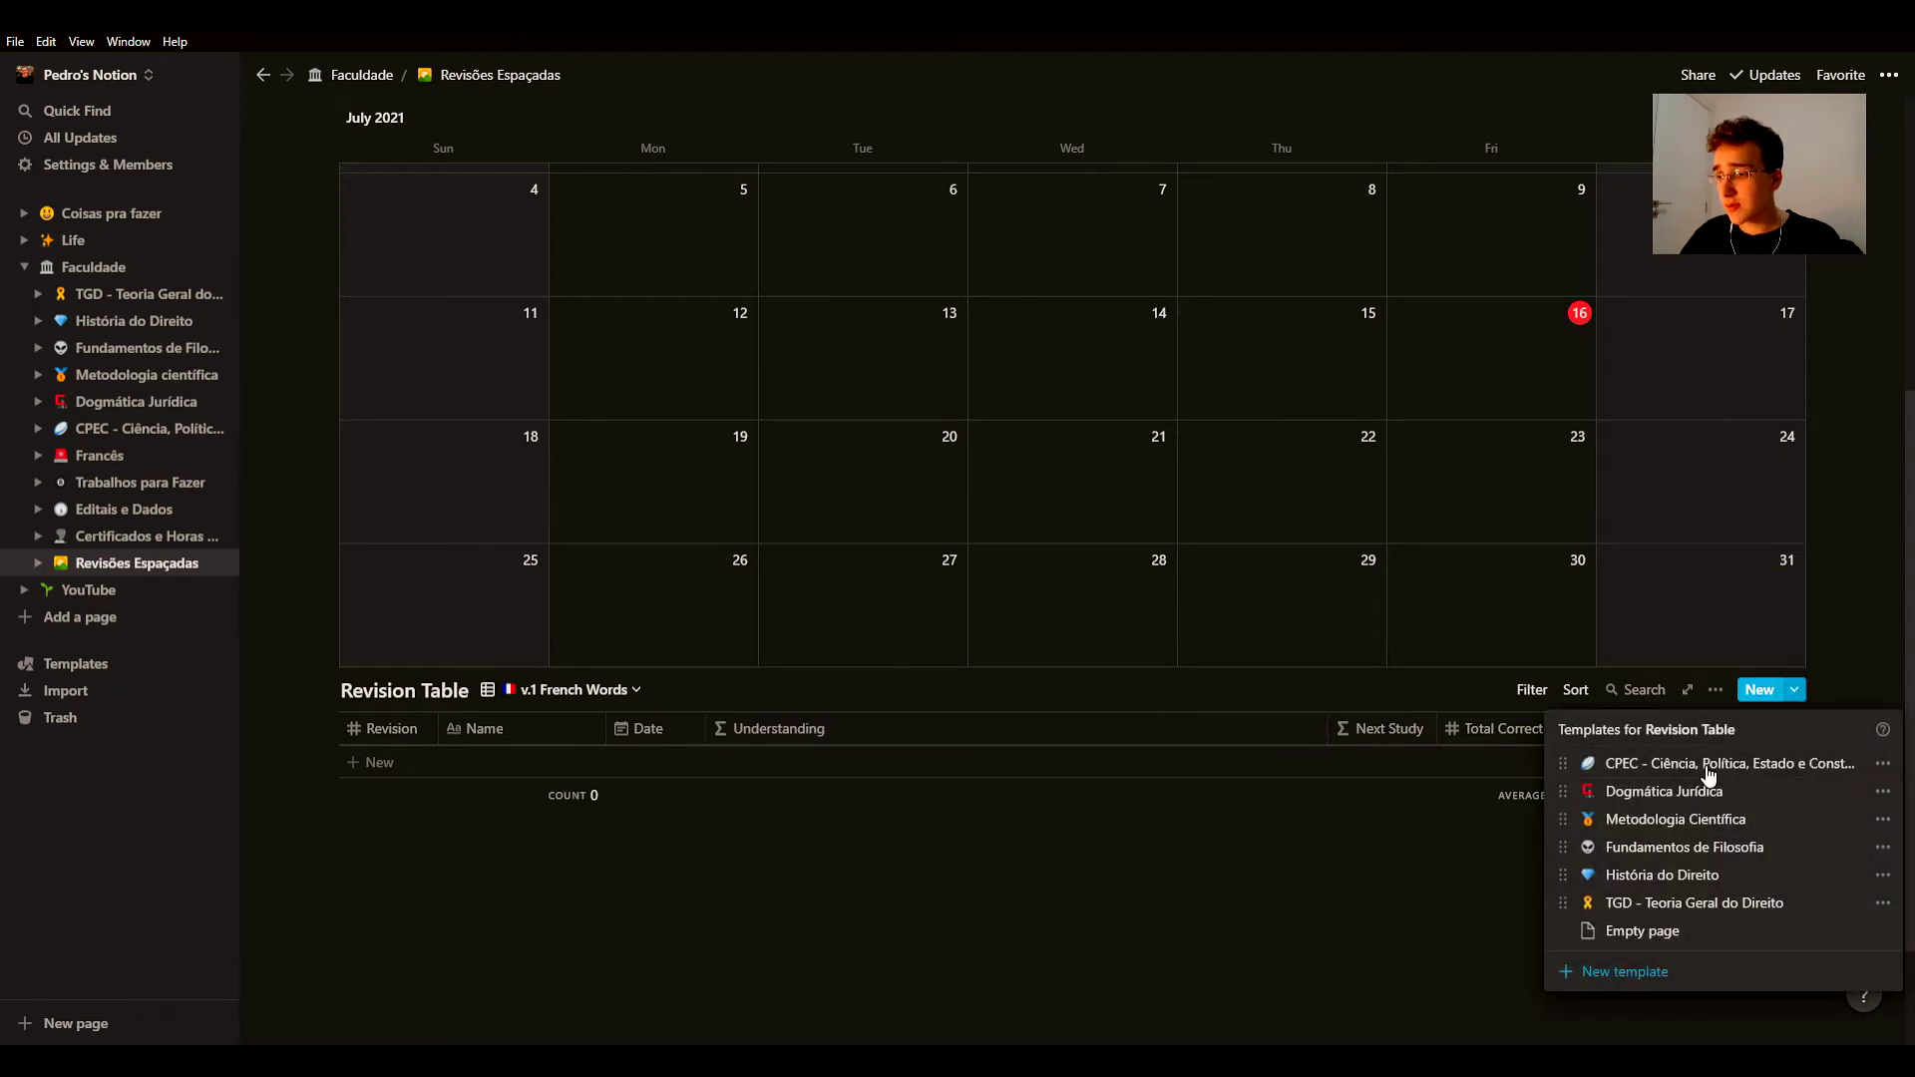
left_click(1685, 855)
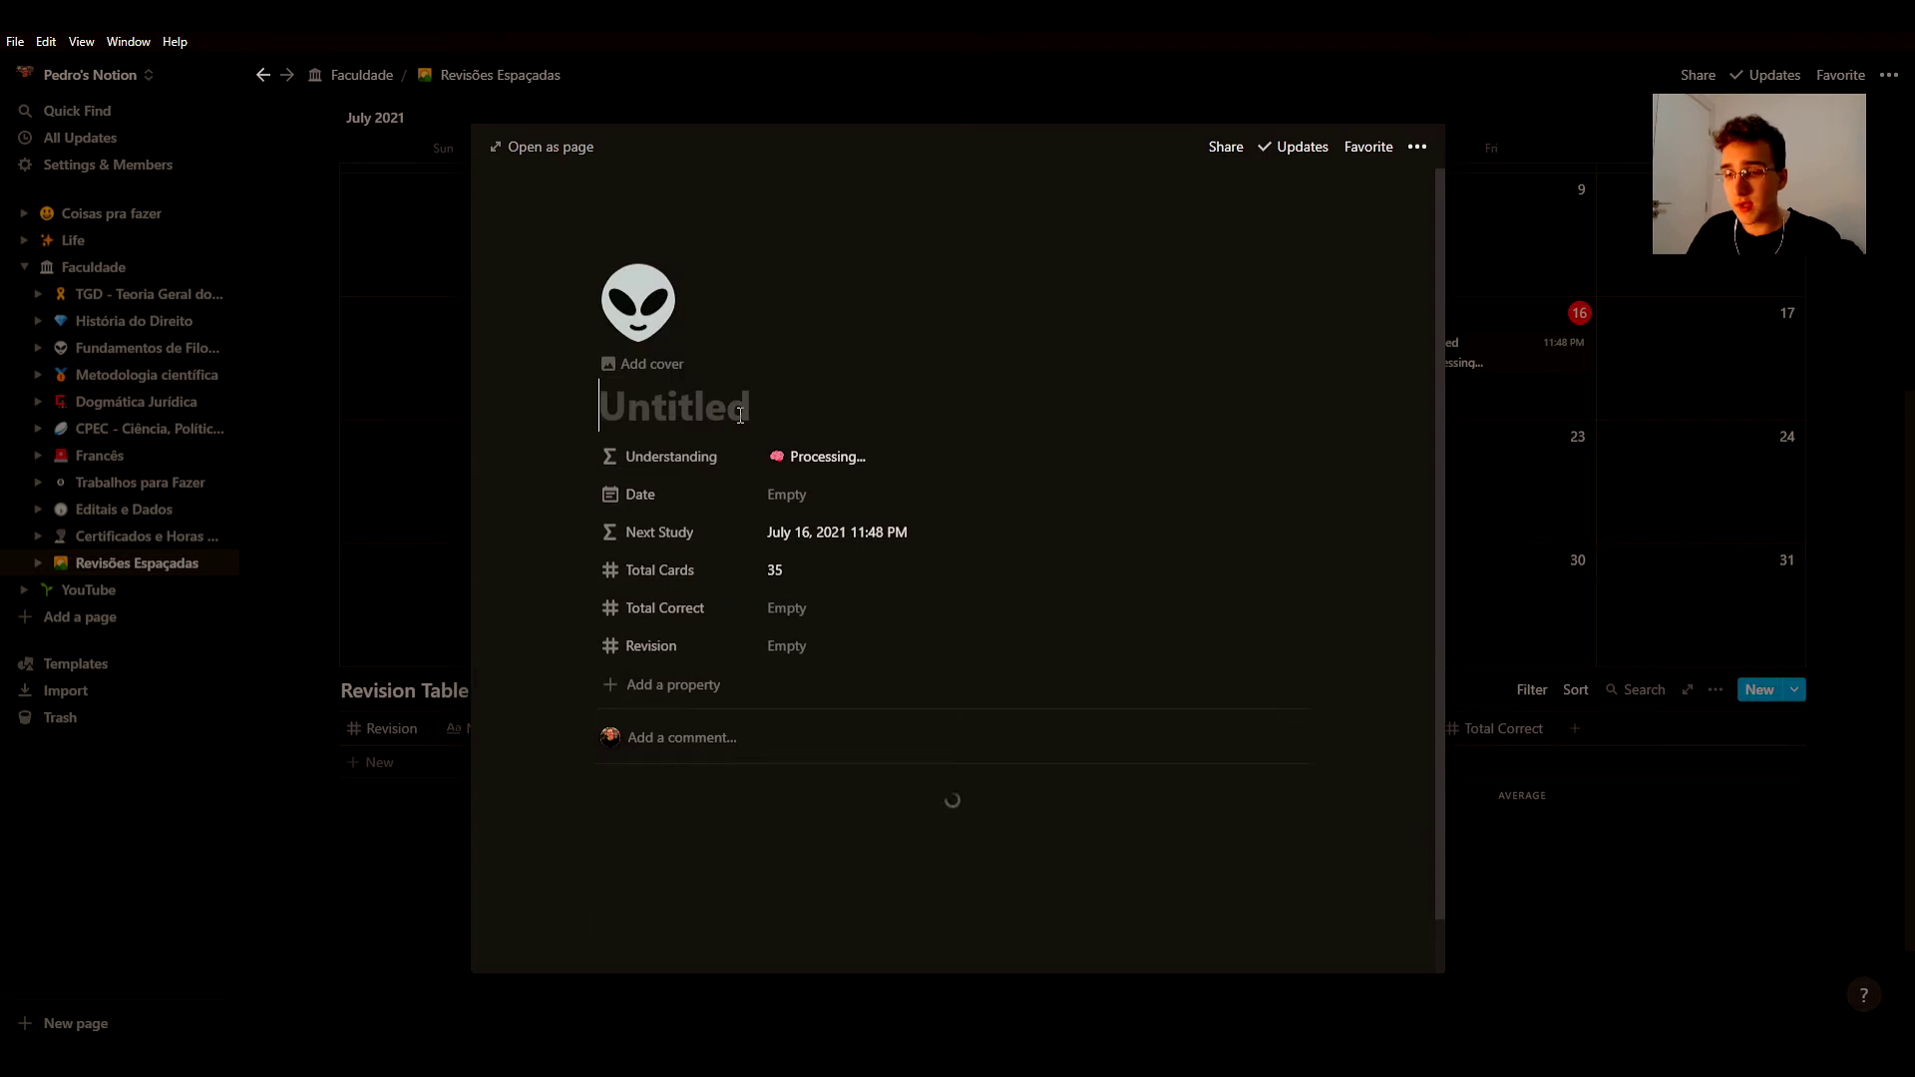
type("hobbes")
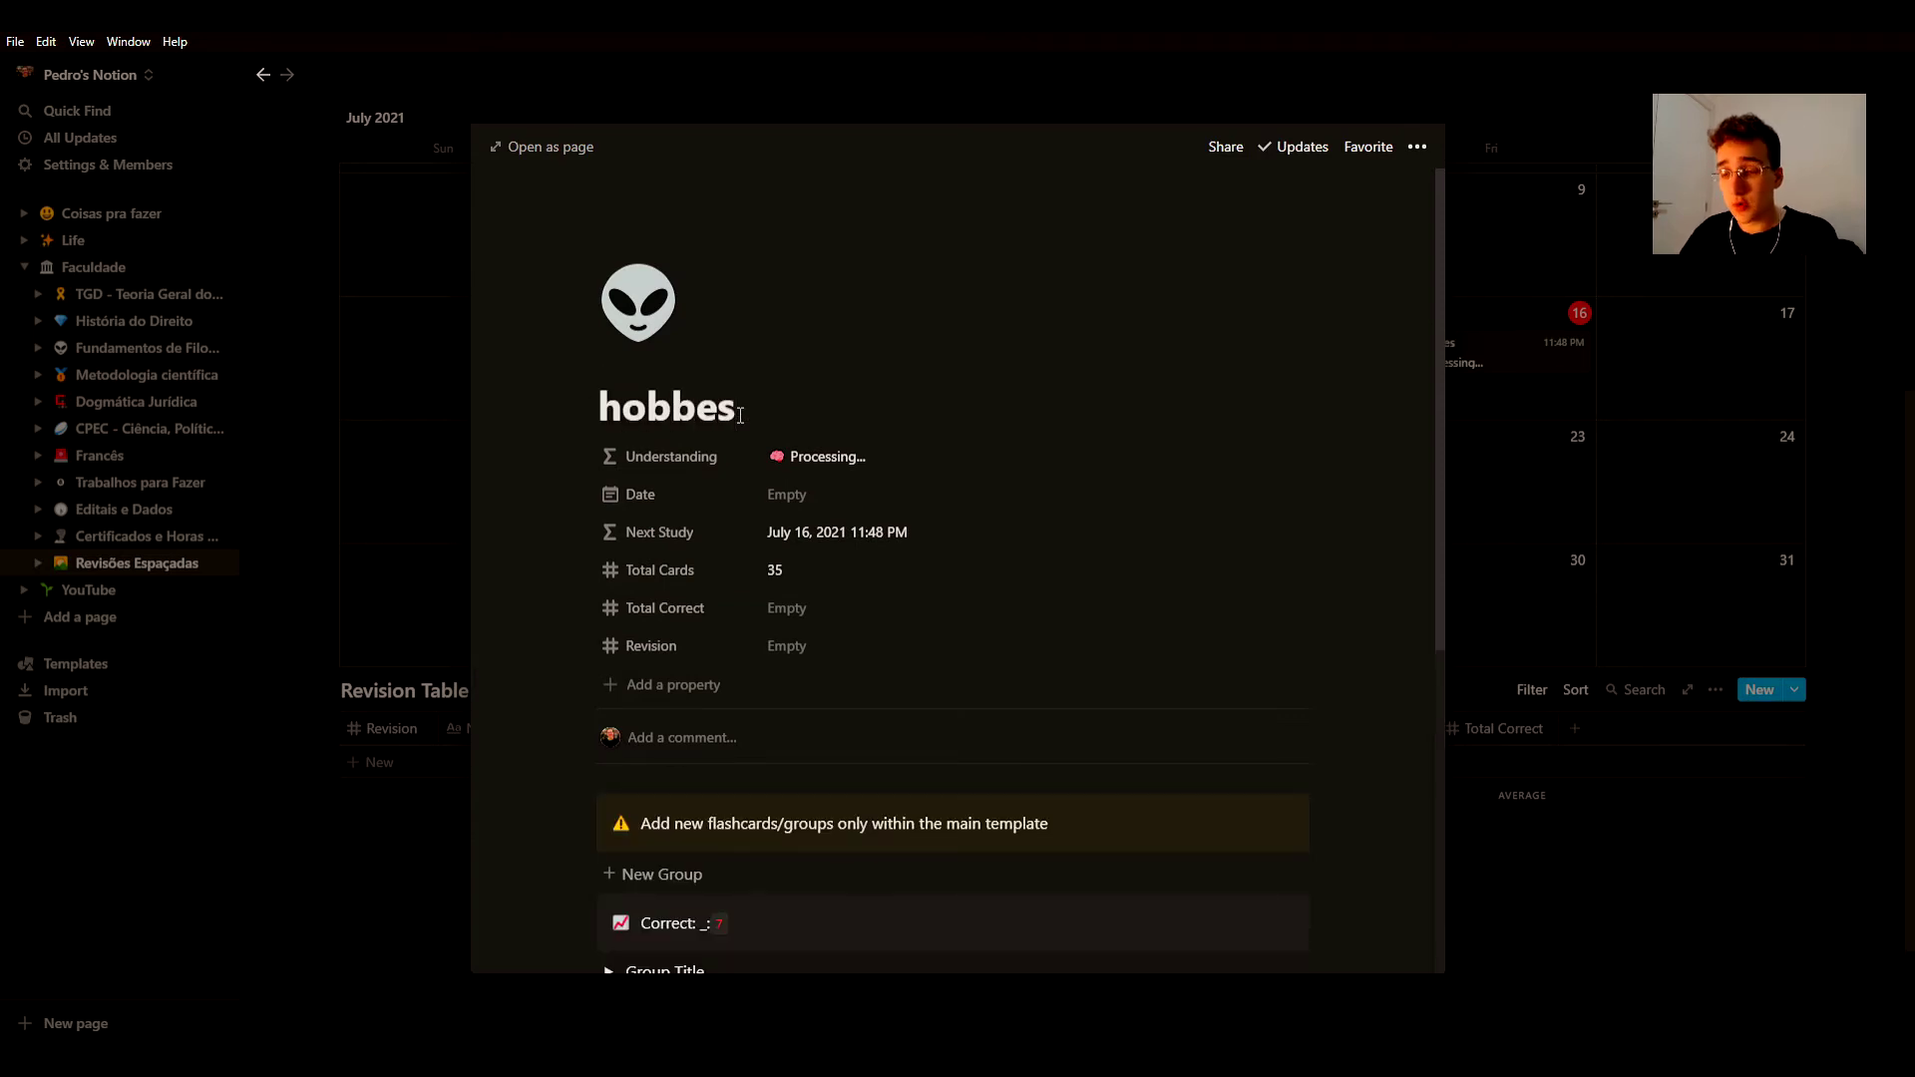
Step: Expand the first flashcard group and replace its first card, "even", with the question "quem foi hobbes?"
scroll(752, 666, "down", 4)
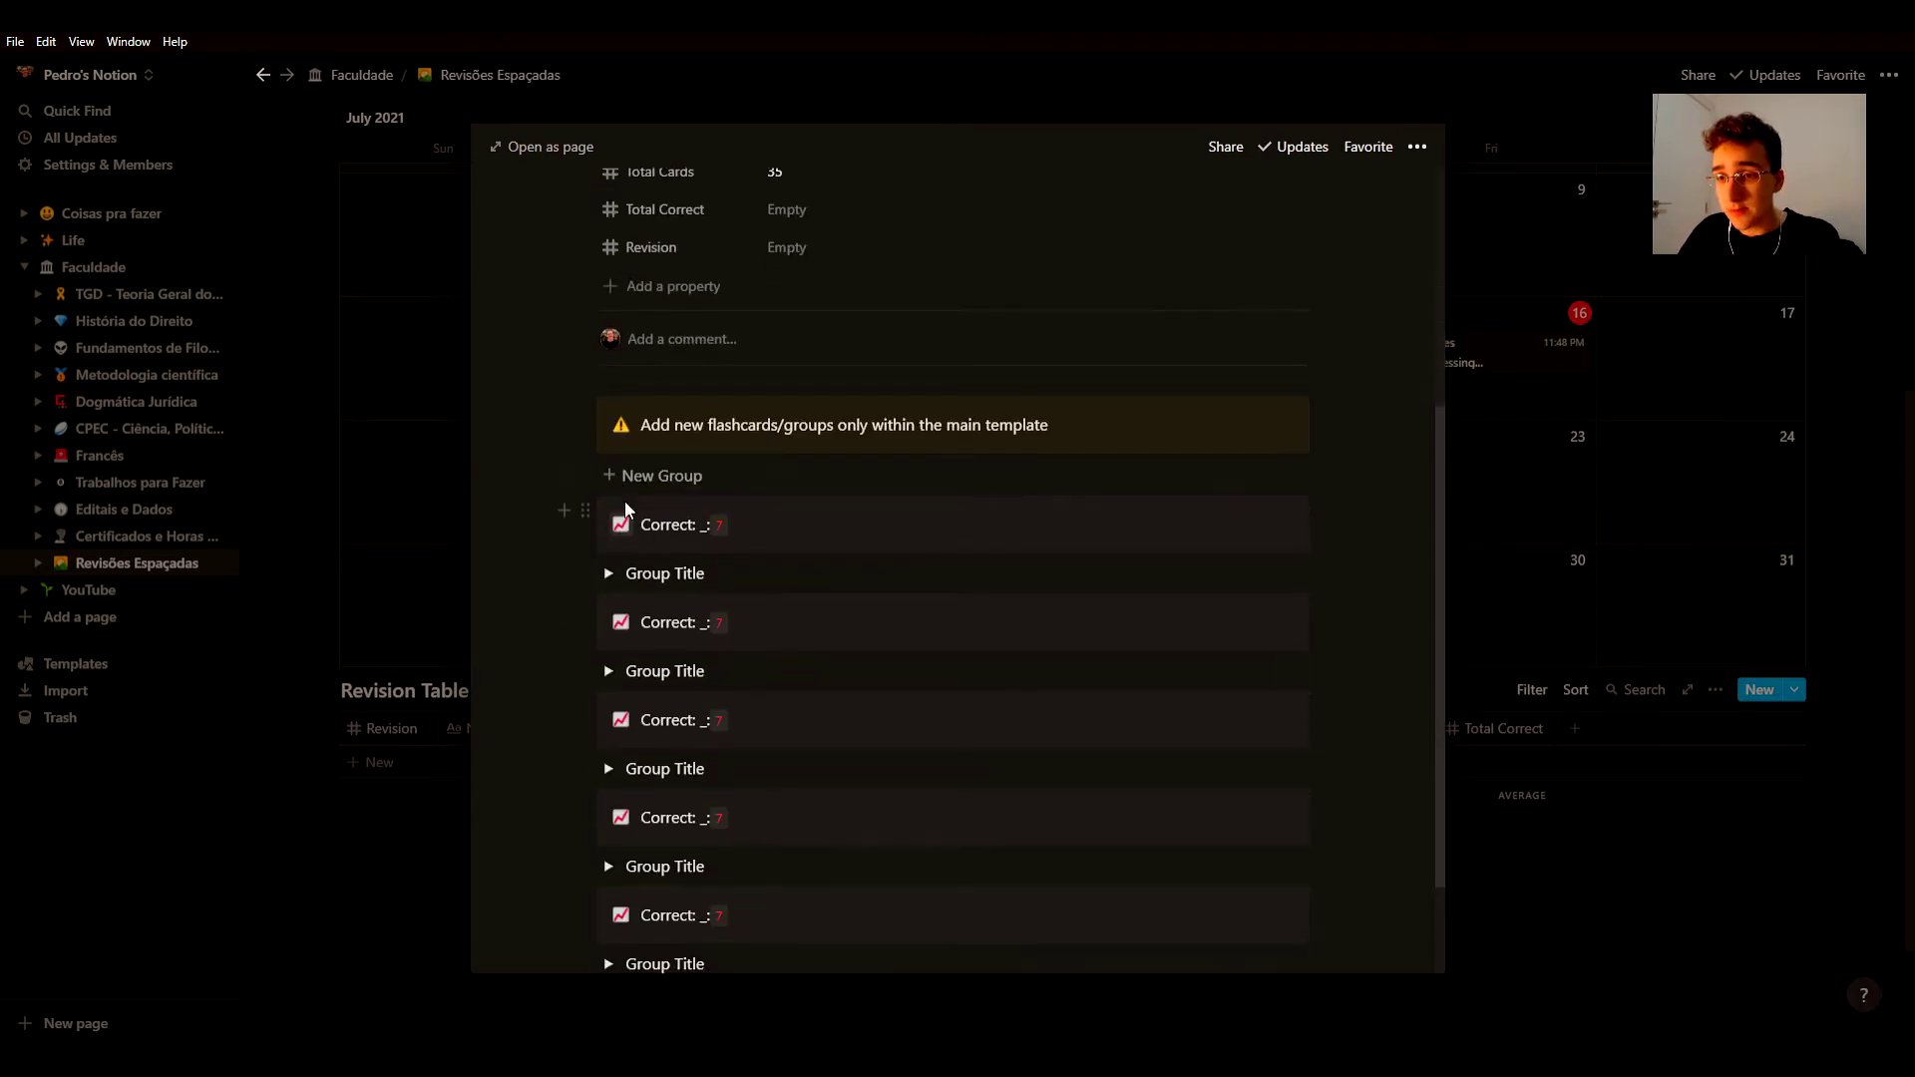
left_click(609, 575)
scroll(633, 559, "down", 3)
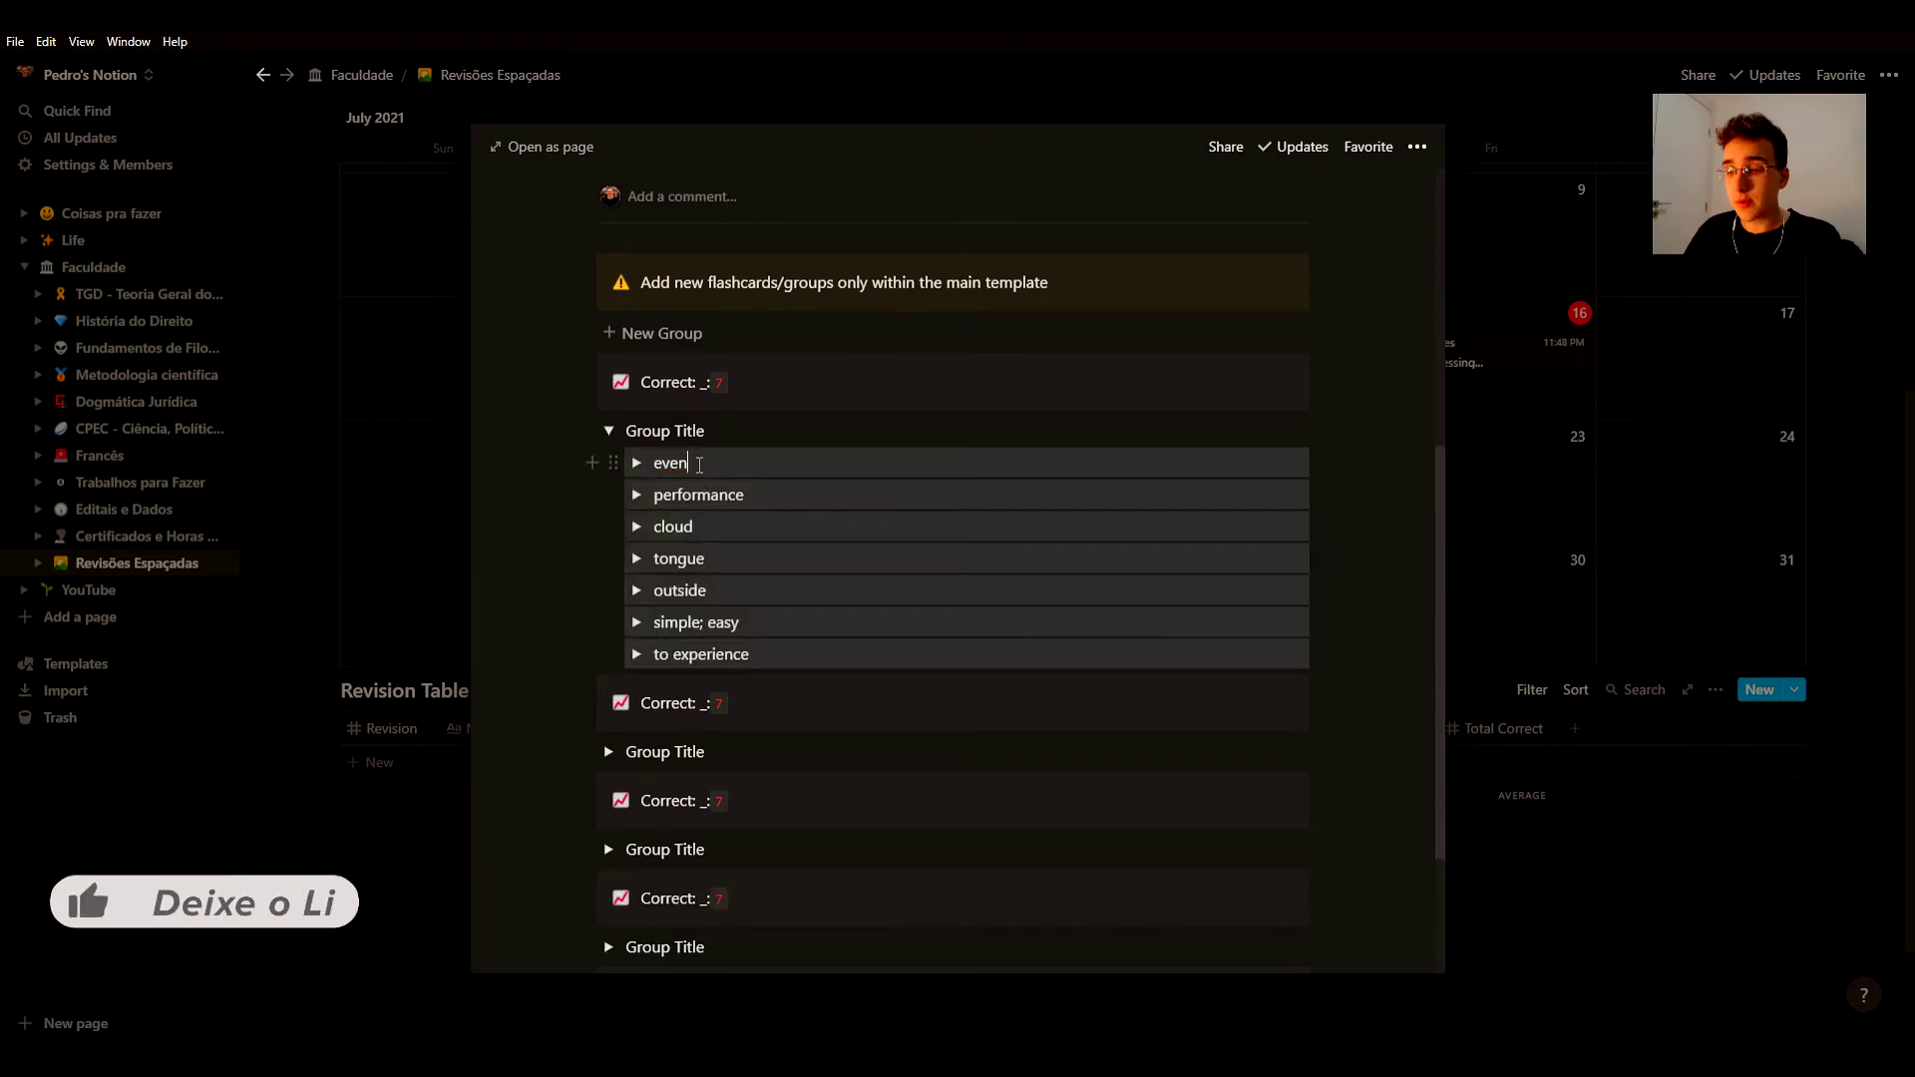
key("BackSpace")
key("BackSpace")
key("BackSpace")
key("BackSpace")
key("BackSpace")
type("qu")
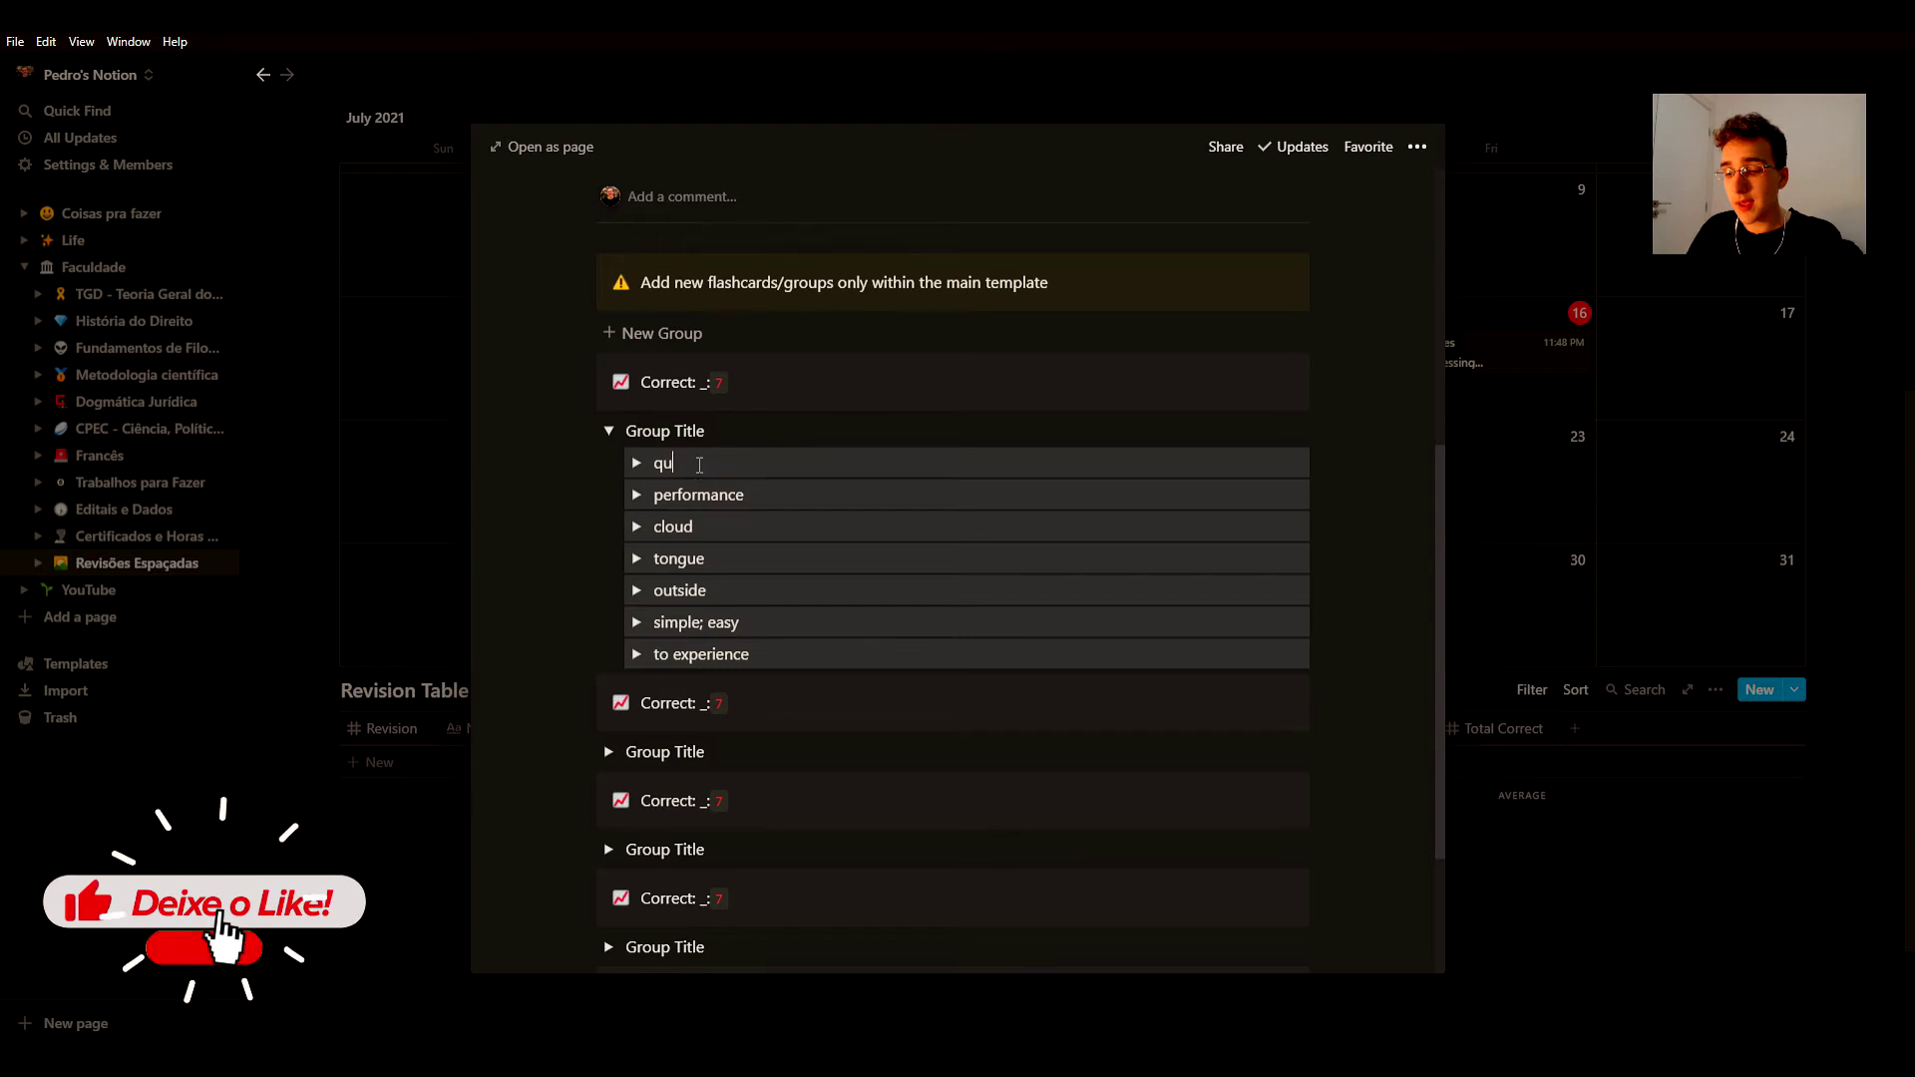
type("em foi hobbes?")
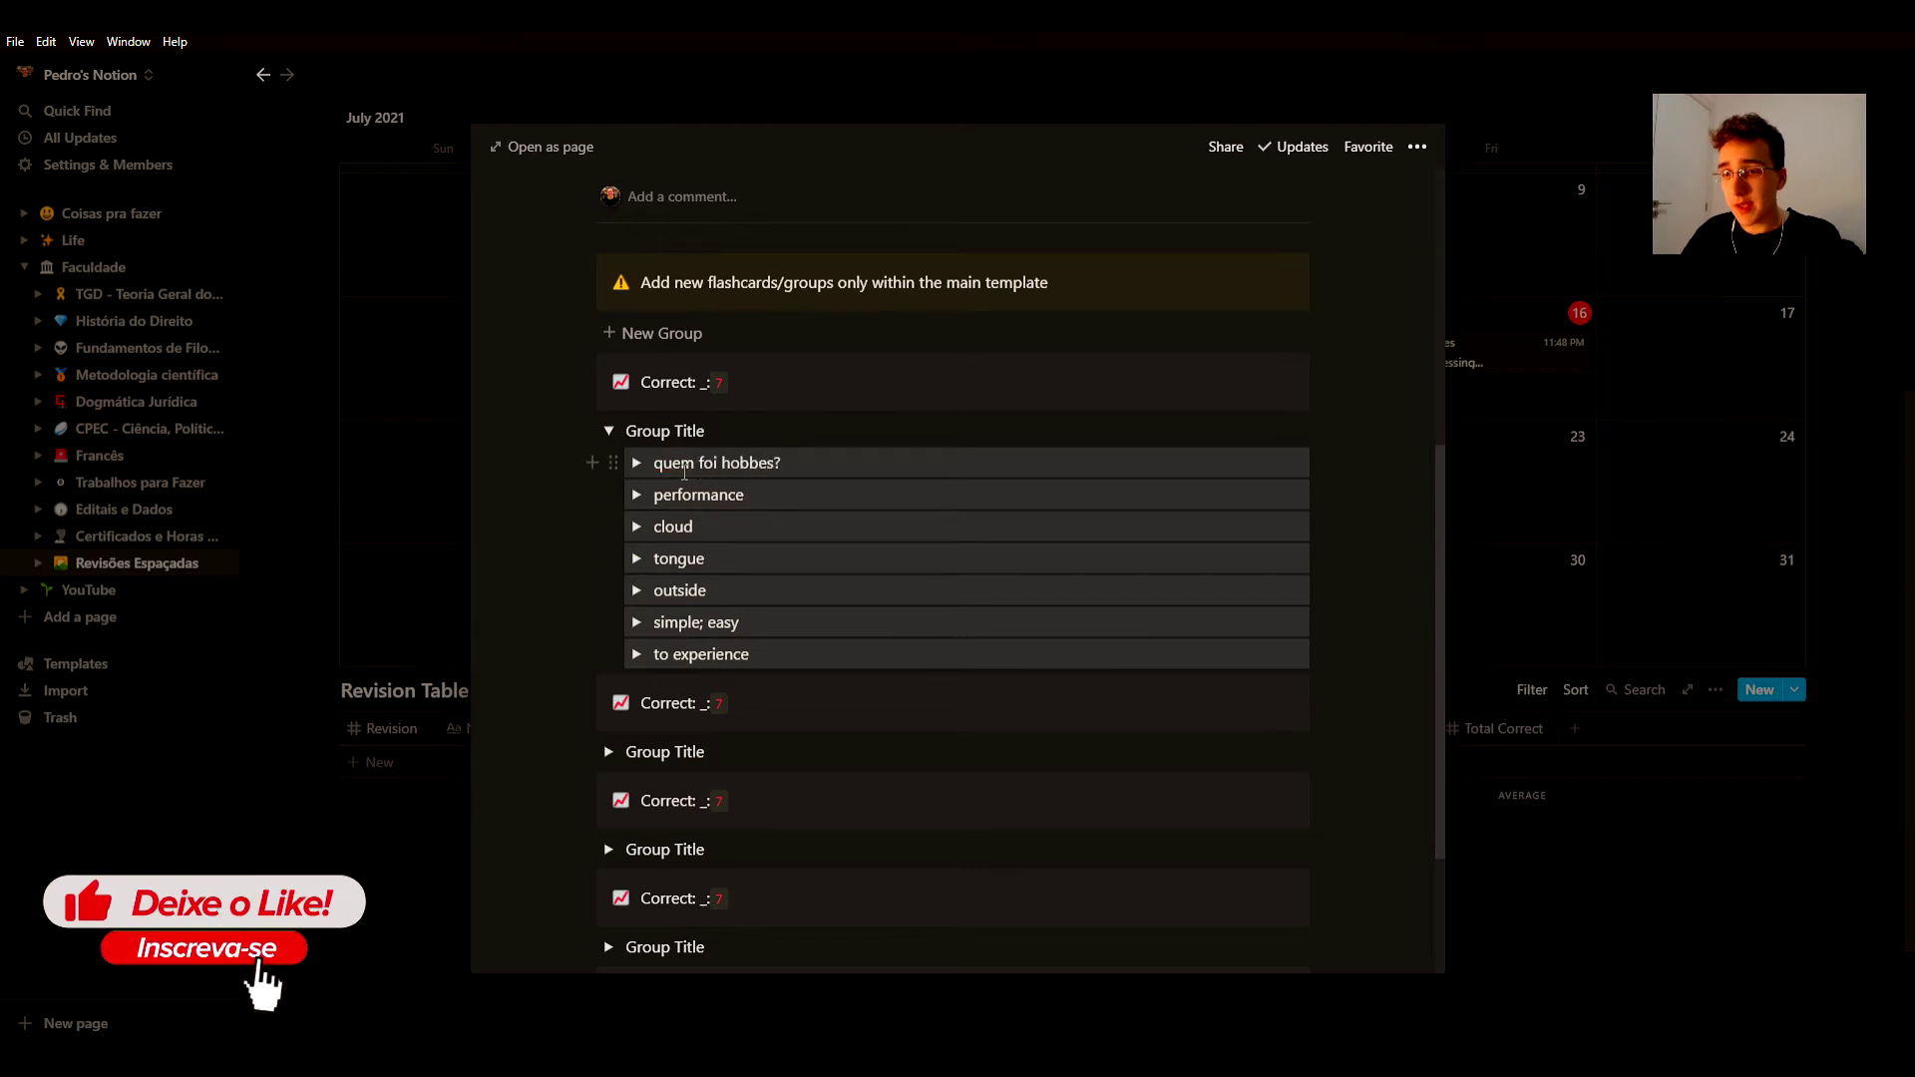
Step: Expand the "quem foi hobbes?" card and replace its answer placeholder with "filósofo"
left_click(636, 462)
left_click(743, 497)
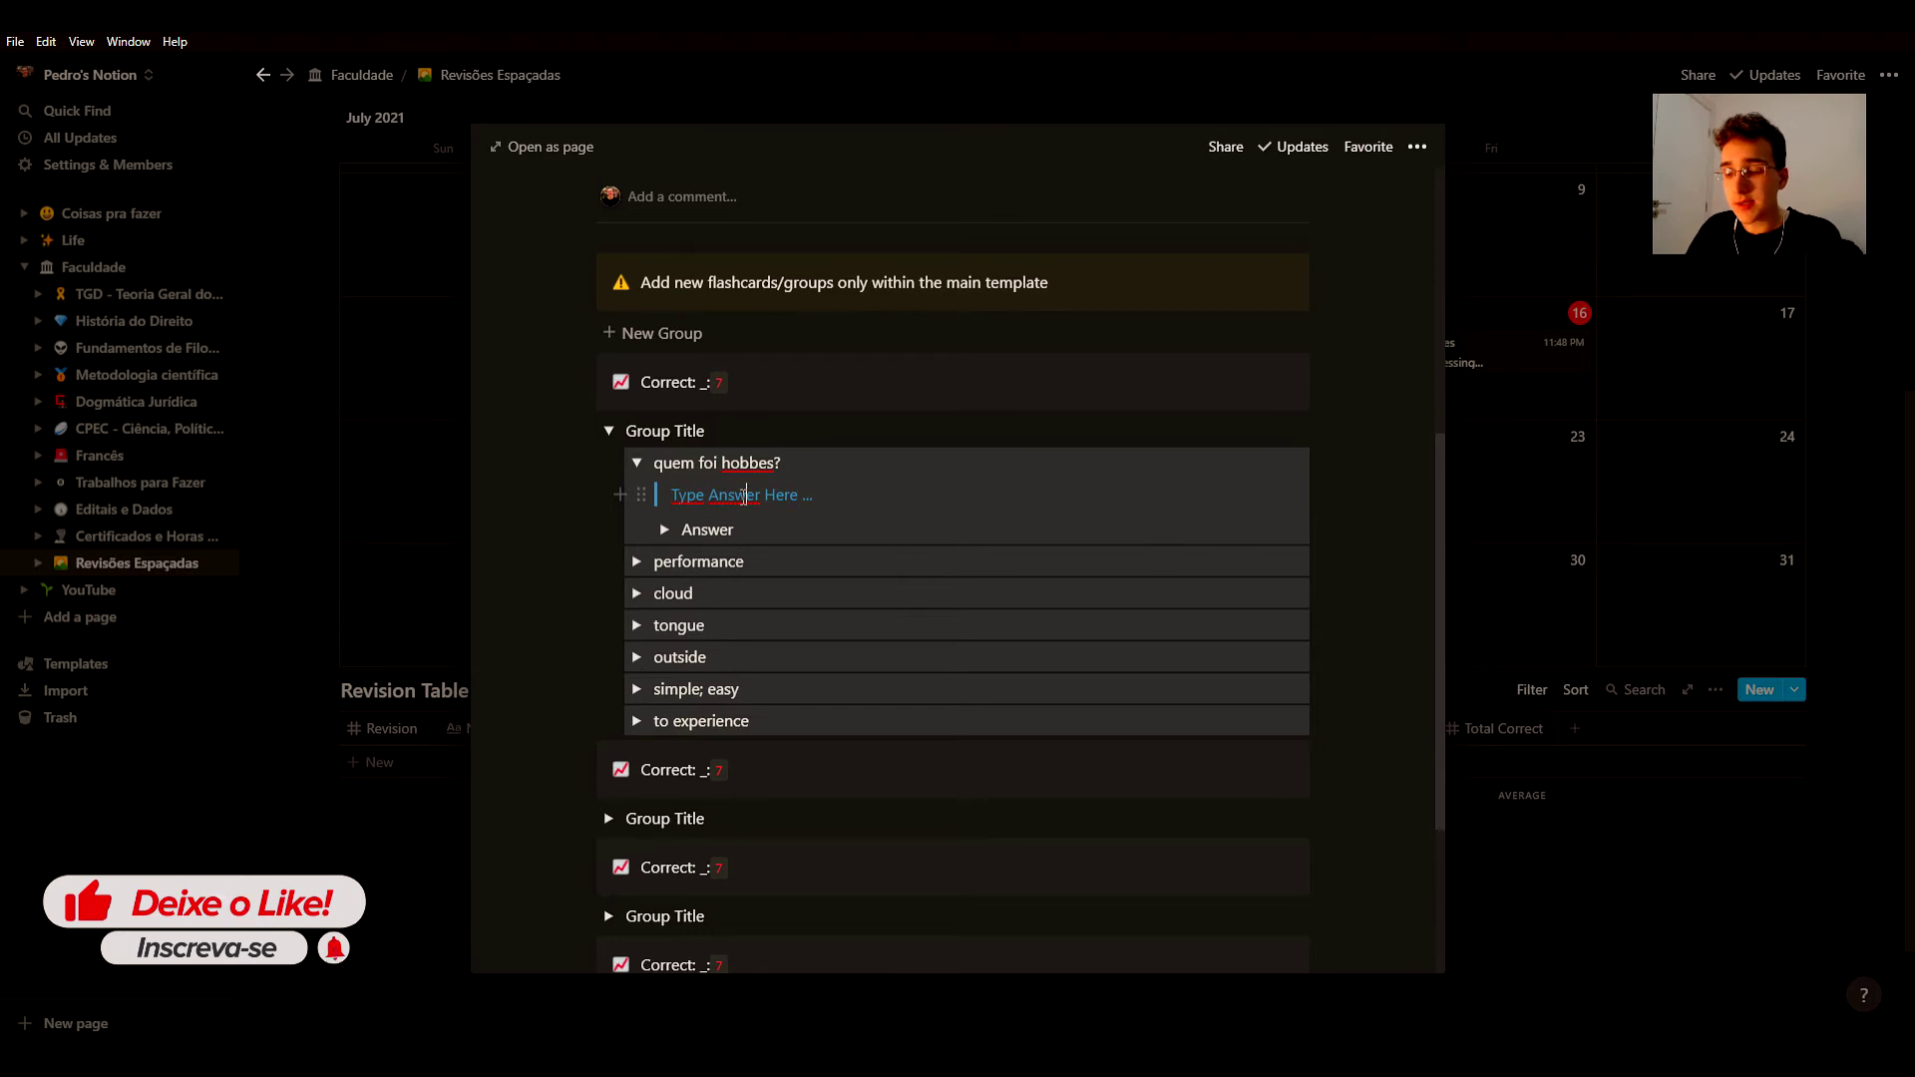
key("ctrl+a")
type("filósofo")
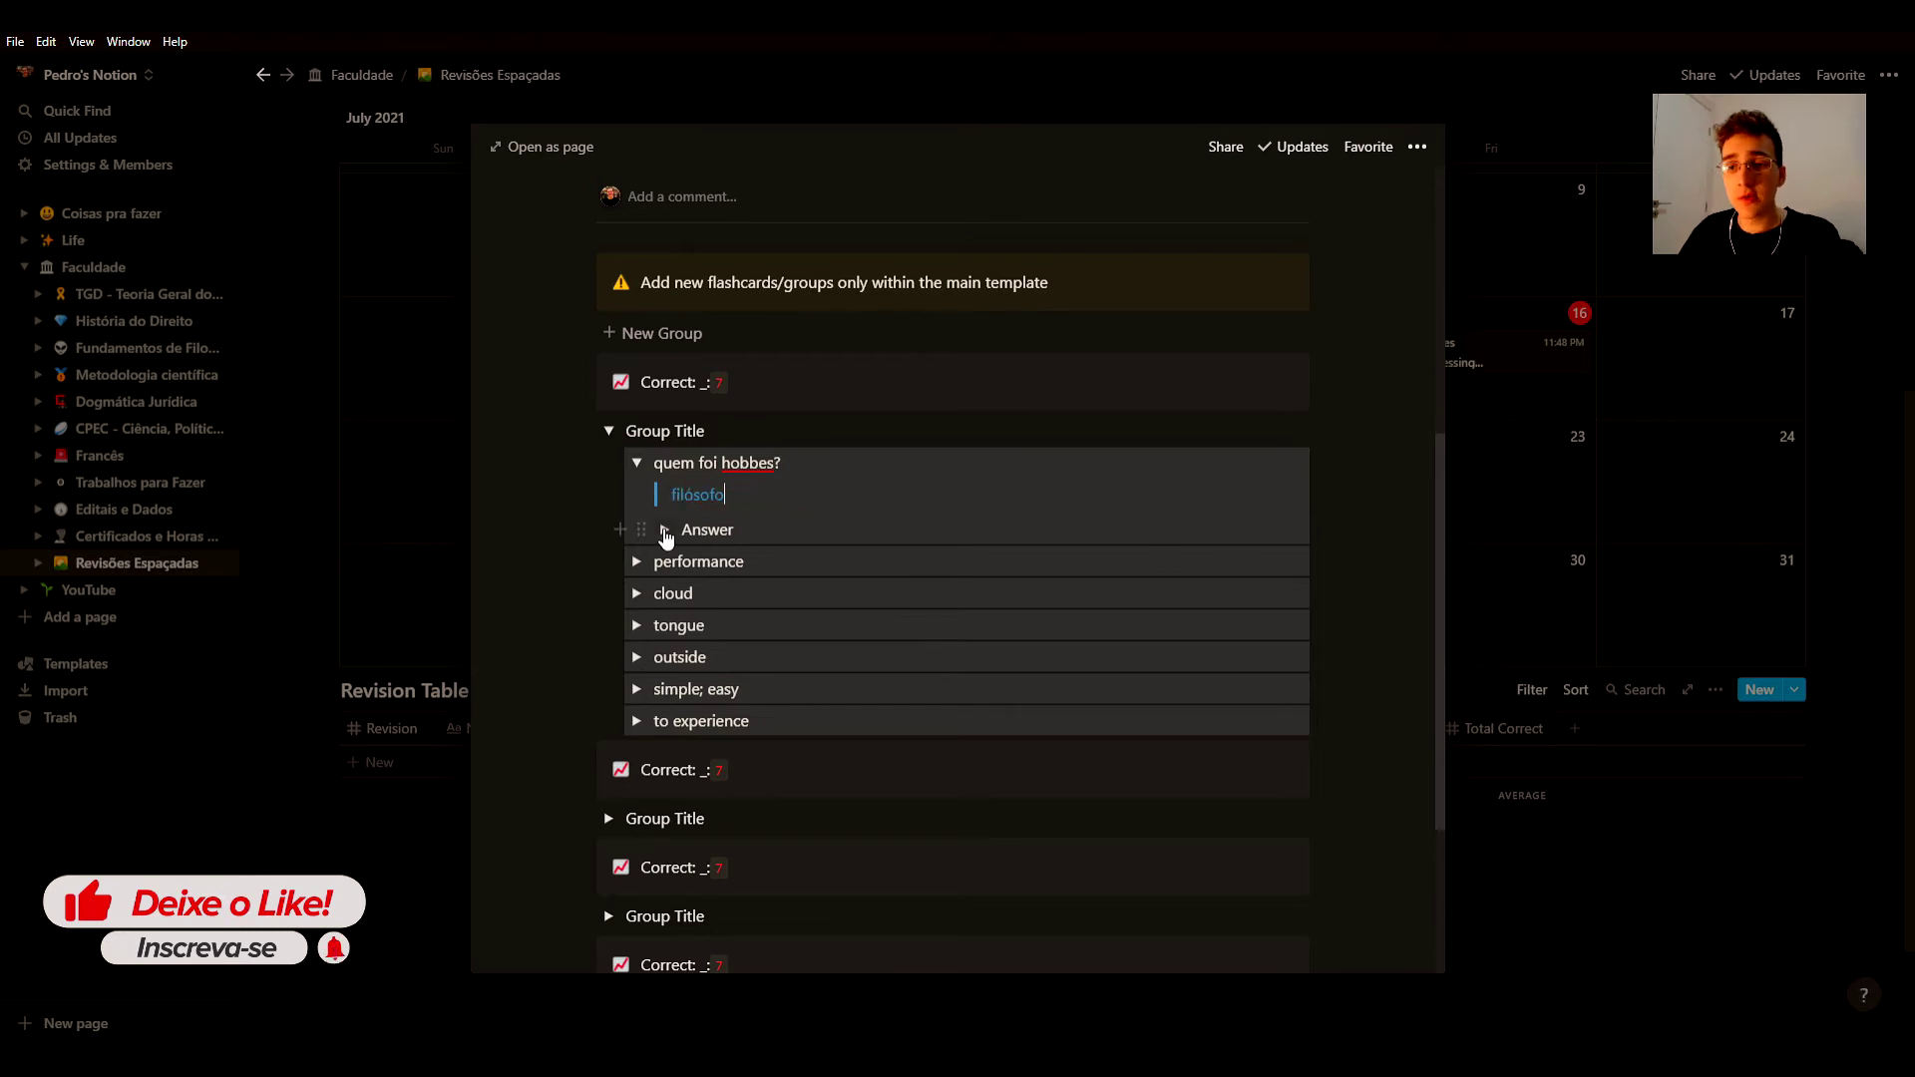
Step: Replace the card's hidden answer with "filosofo", collapse the Answer toggle and close the entry
left_click(665, 530)
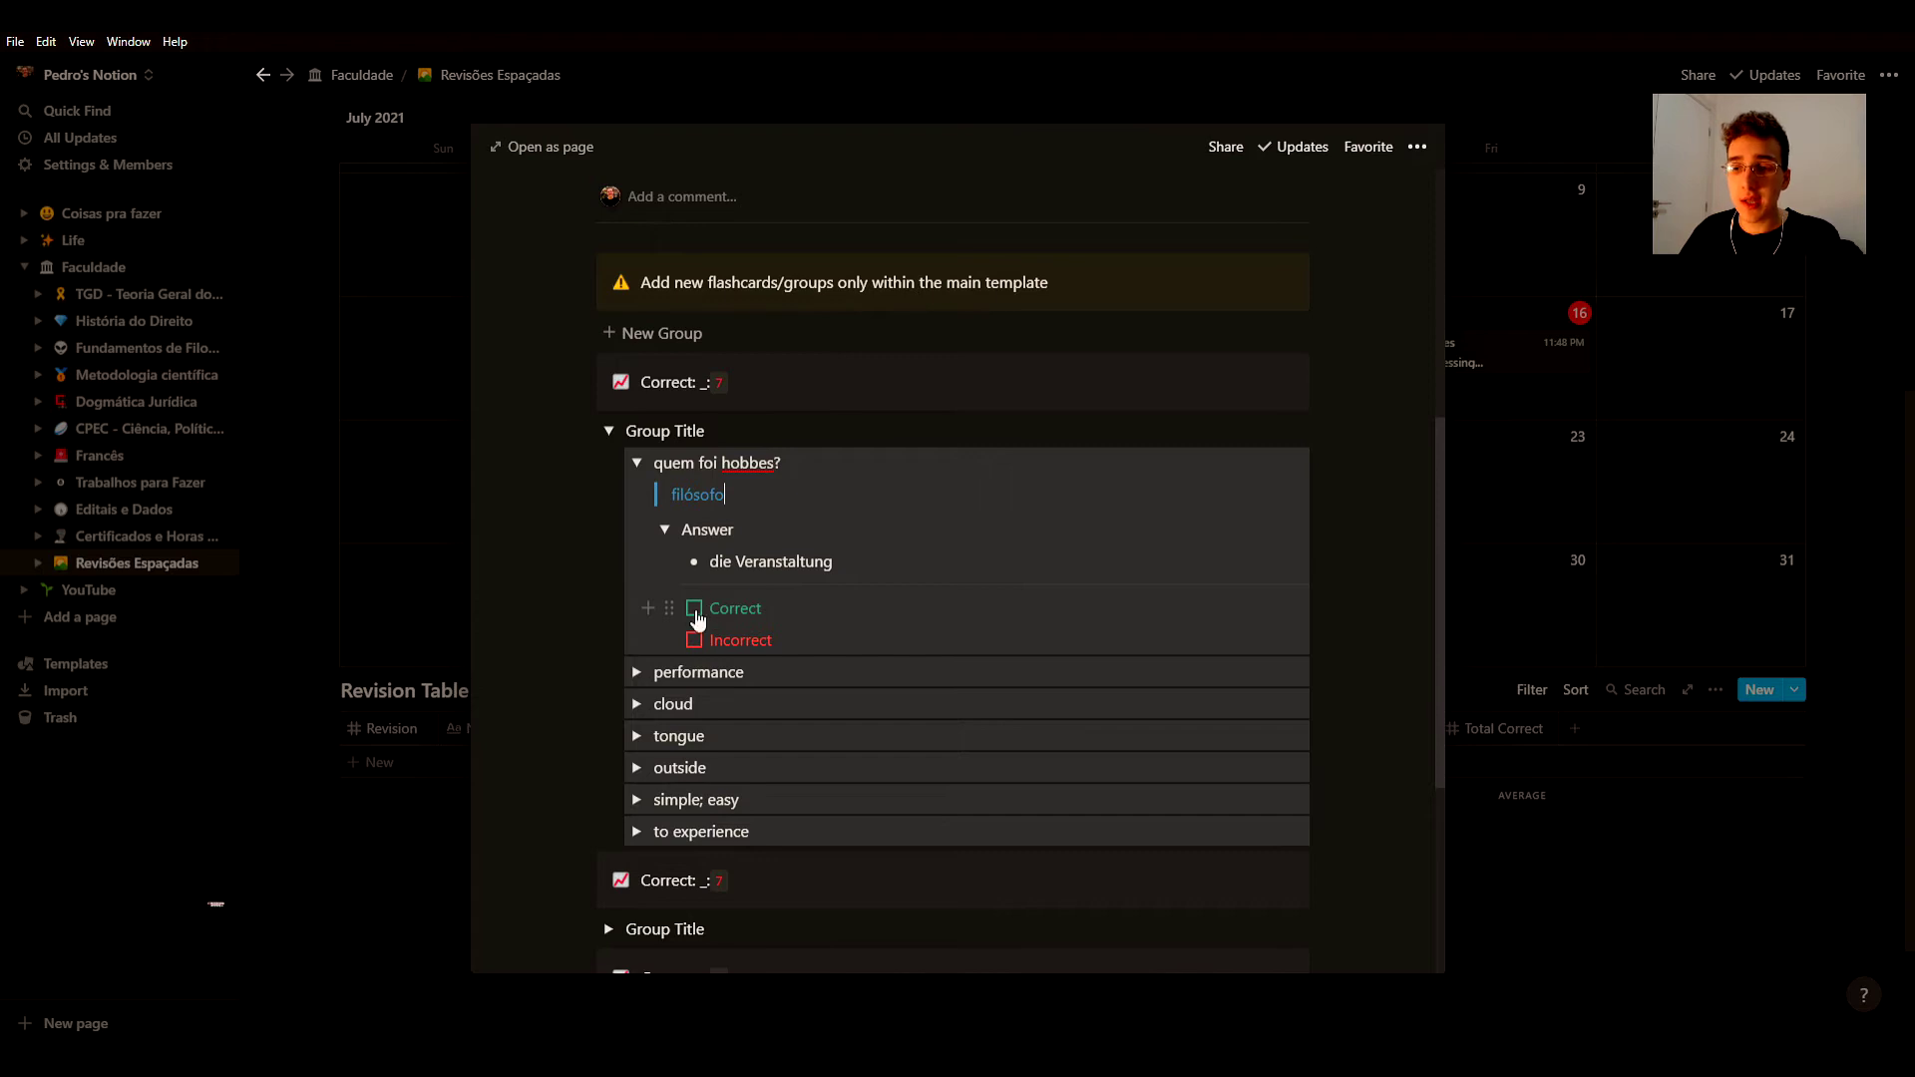
mouse_move(714, 559)
left_mouse_down()
mouse_move(838, 564)
mouse_move(758, 588)
mouse_move(834, 567)
mouse_move(710, 576)
left_mouse_up()
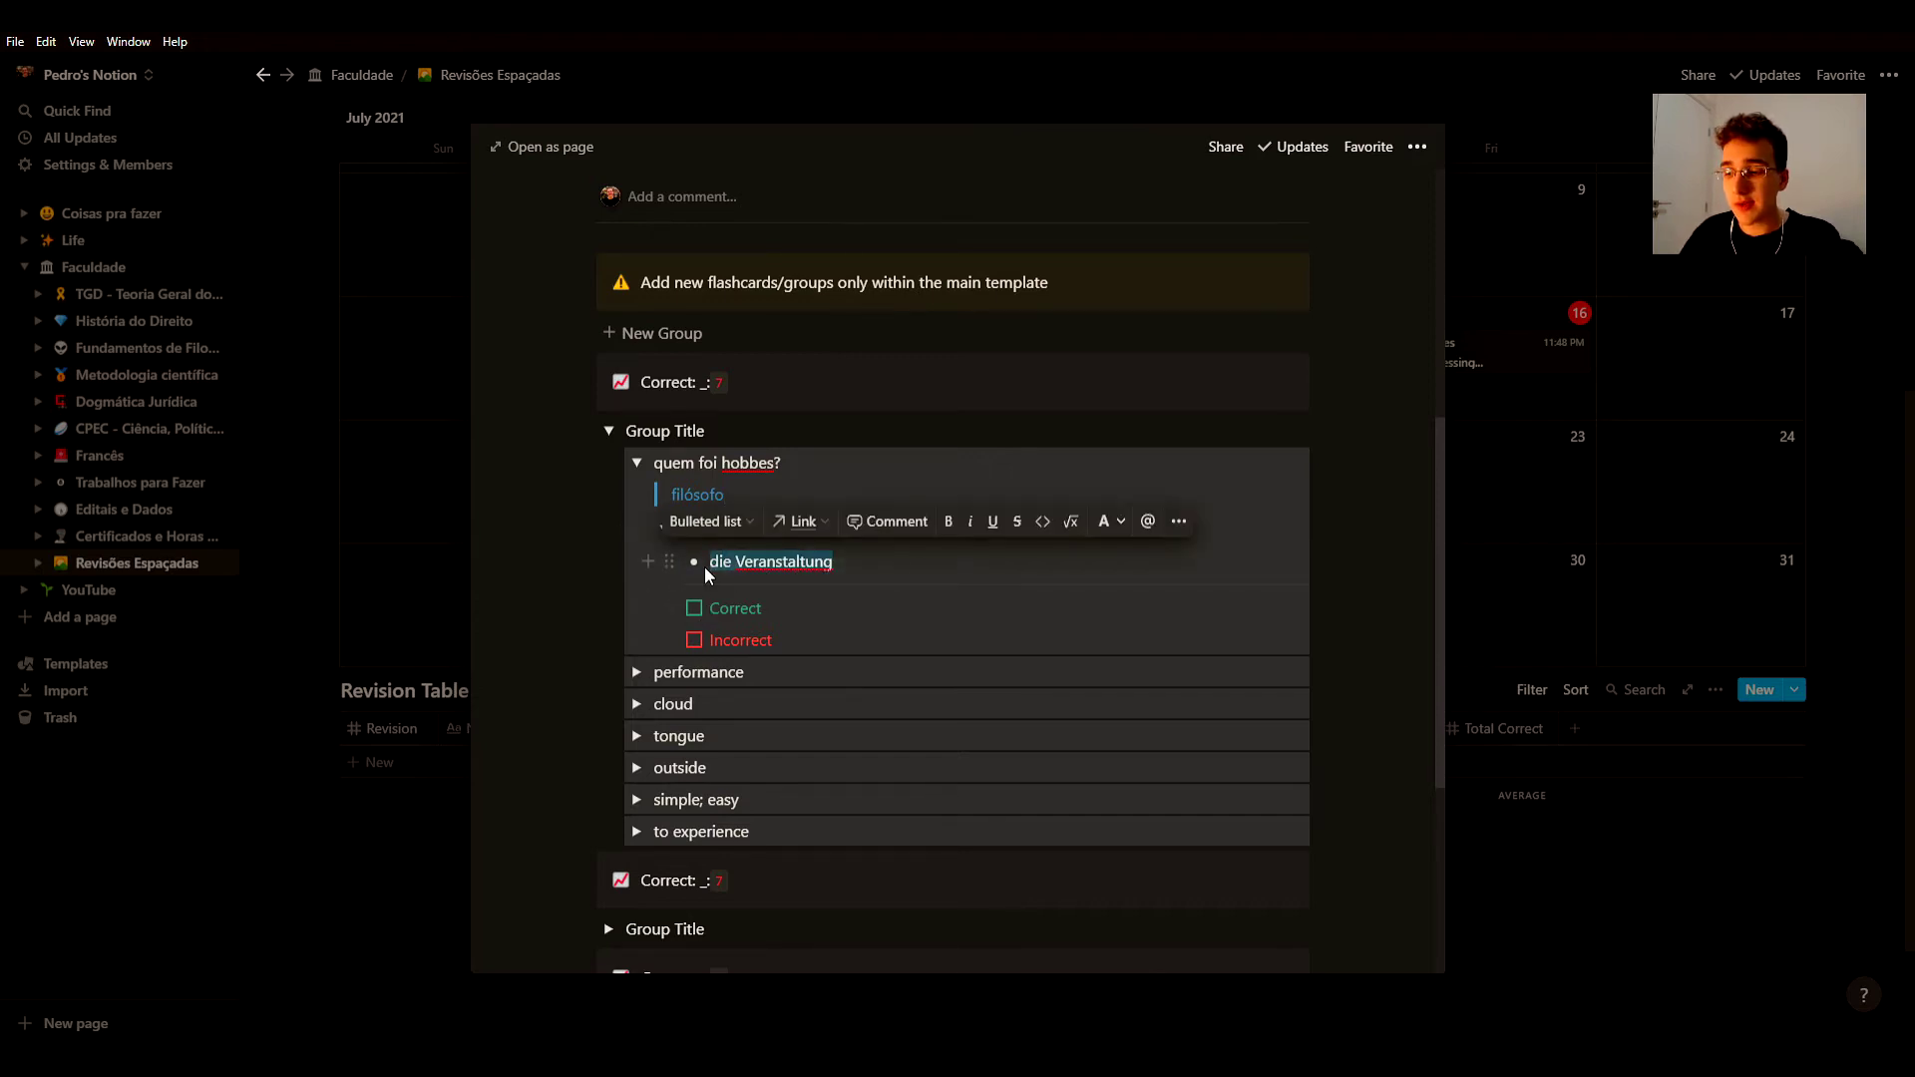
type("filosofo")
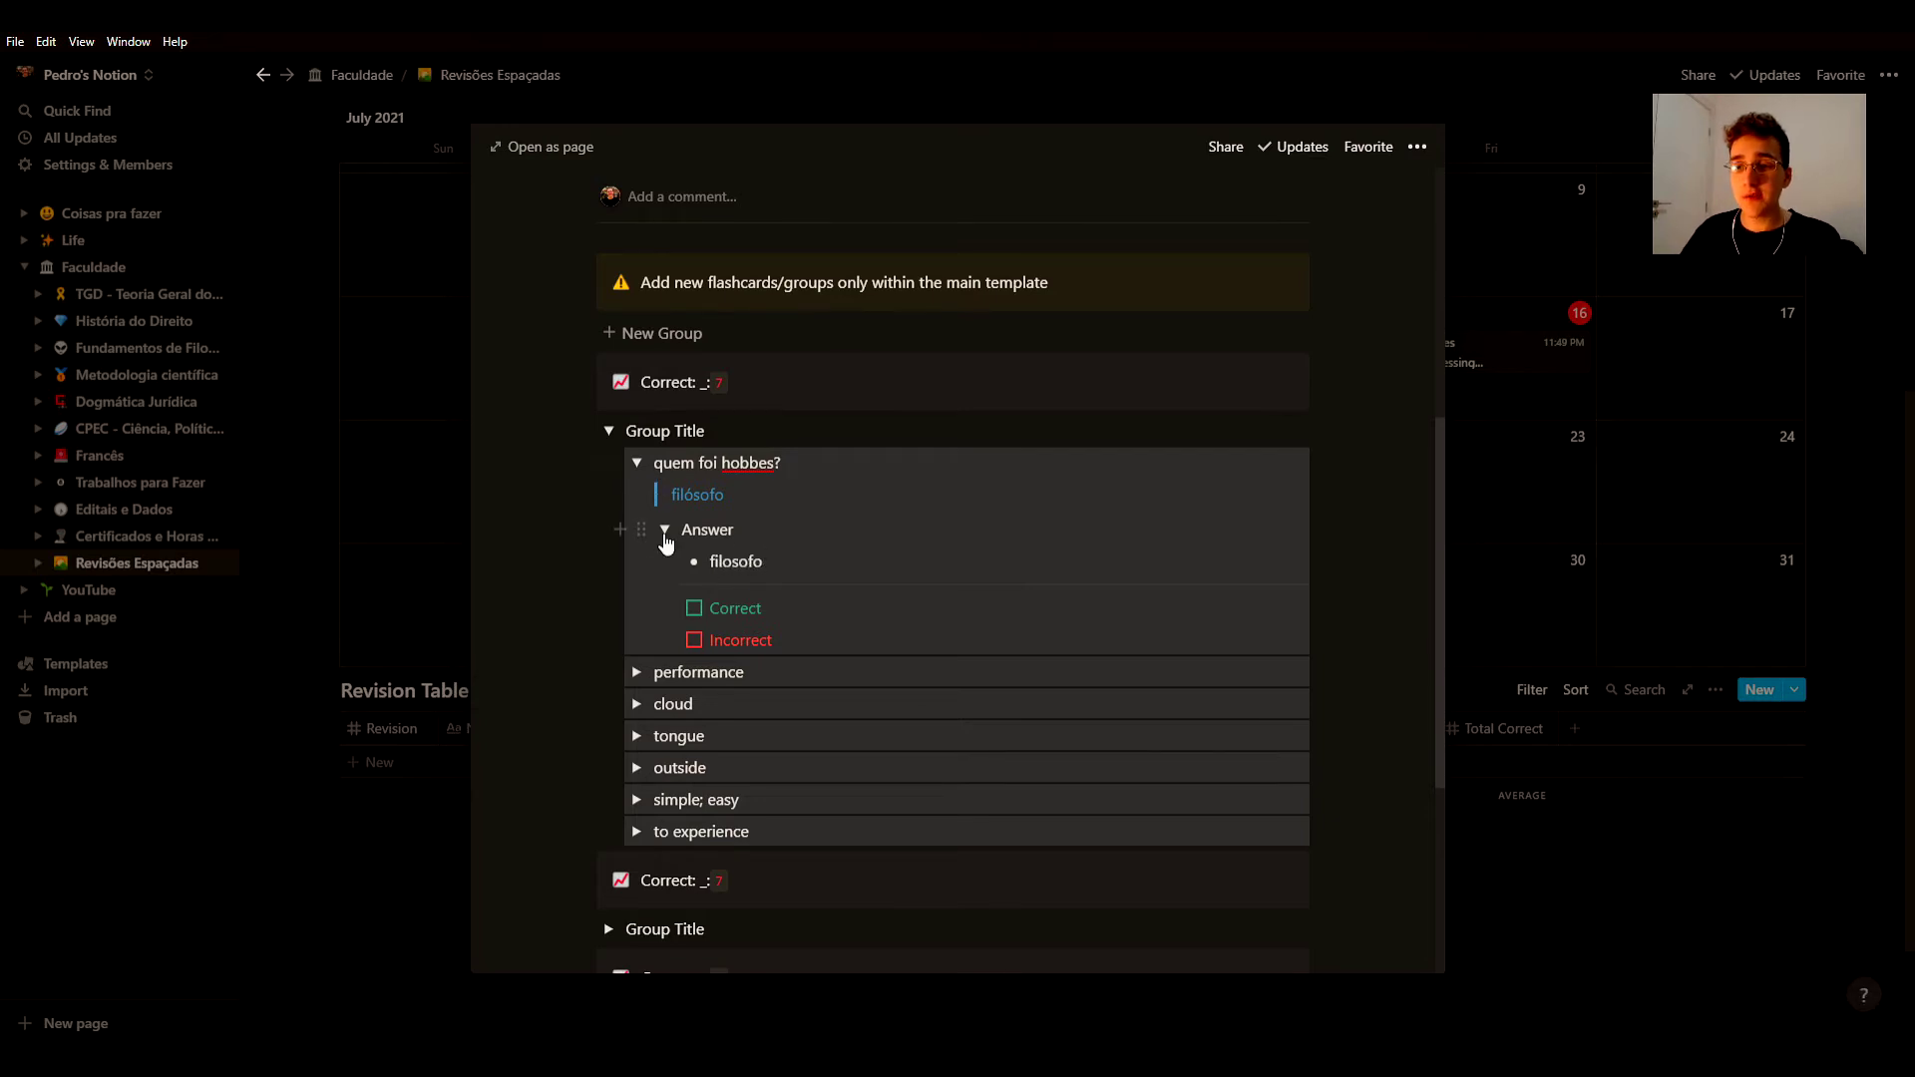
left_click(665, 531)
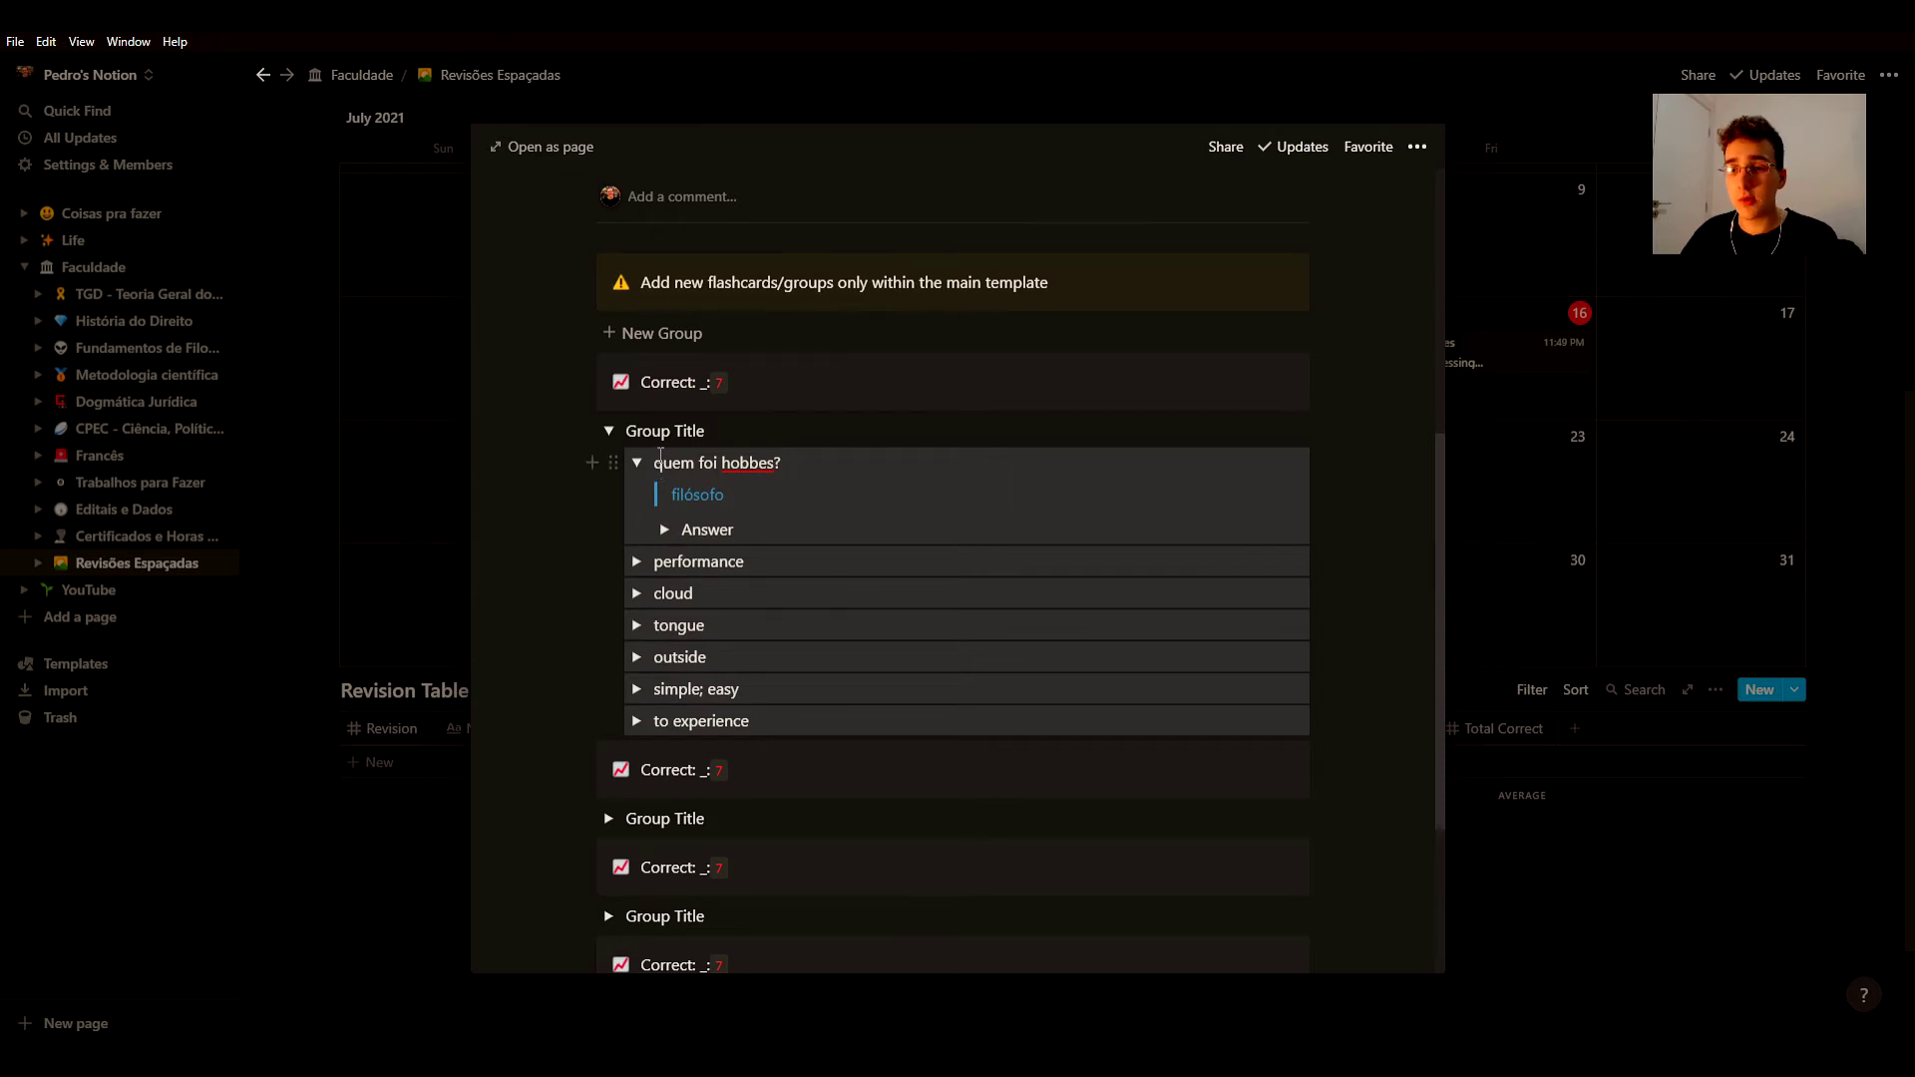
key("Escape")
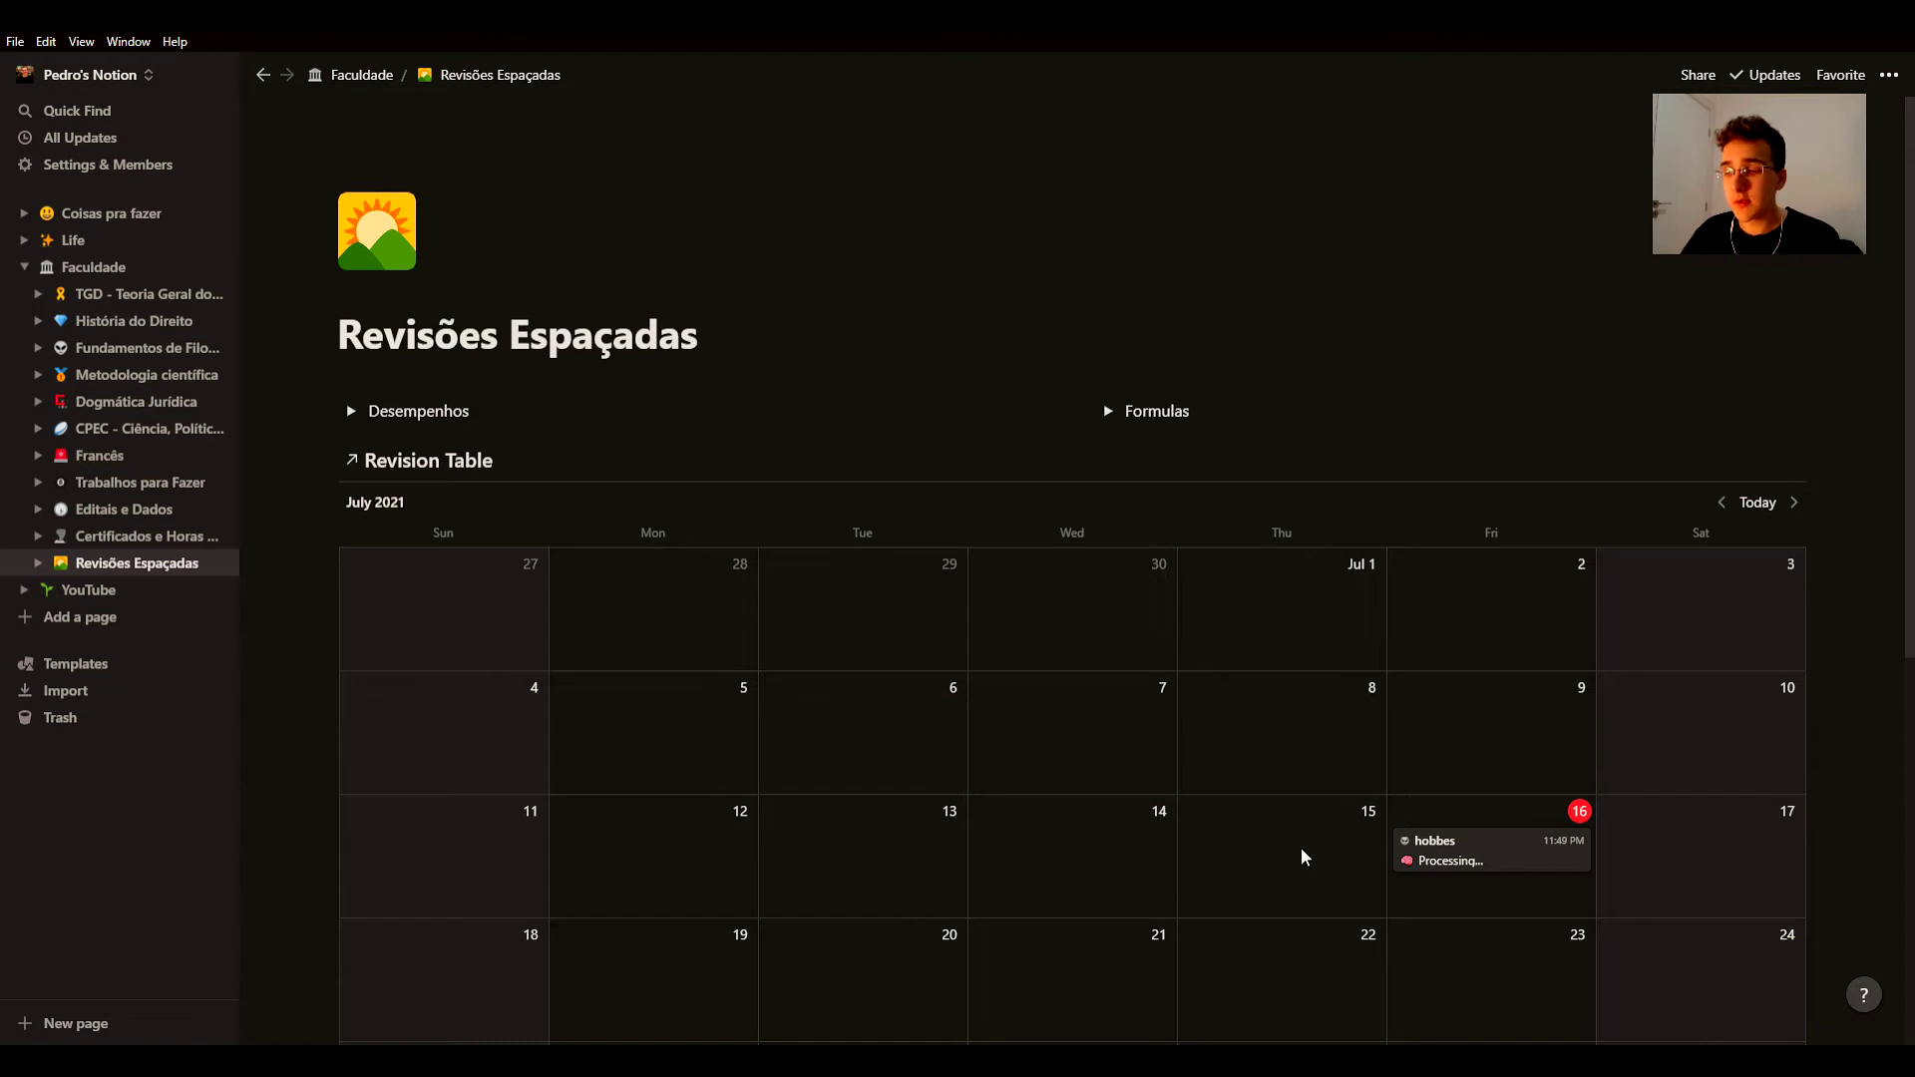
Step: Examine the revision calendar and expand Desempenhos to read the understanding thresholds and their review intervals
scroll(1196, 718, "down", 4)
scroll(685, 317, "up", 2)
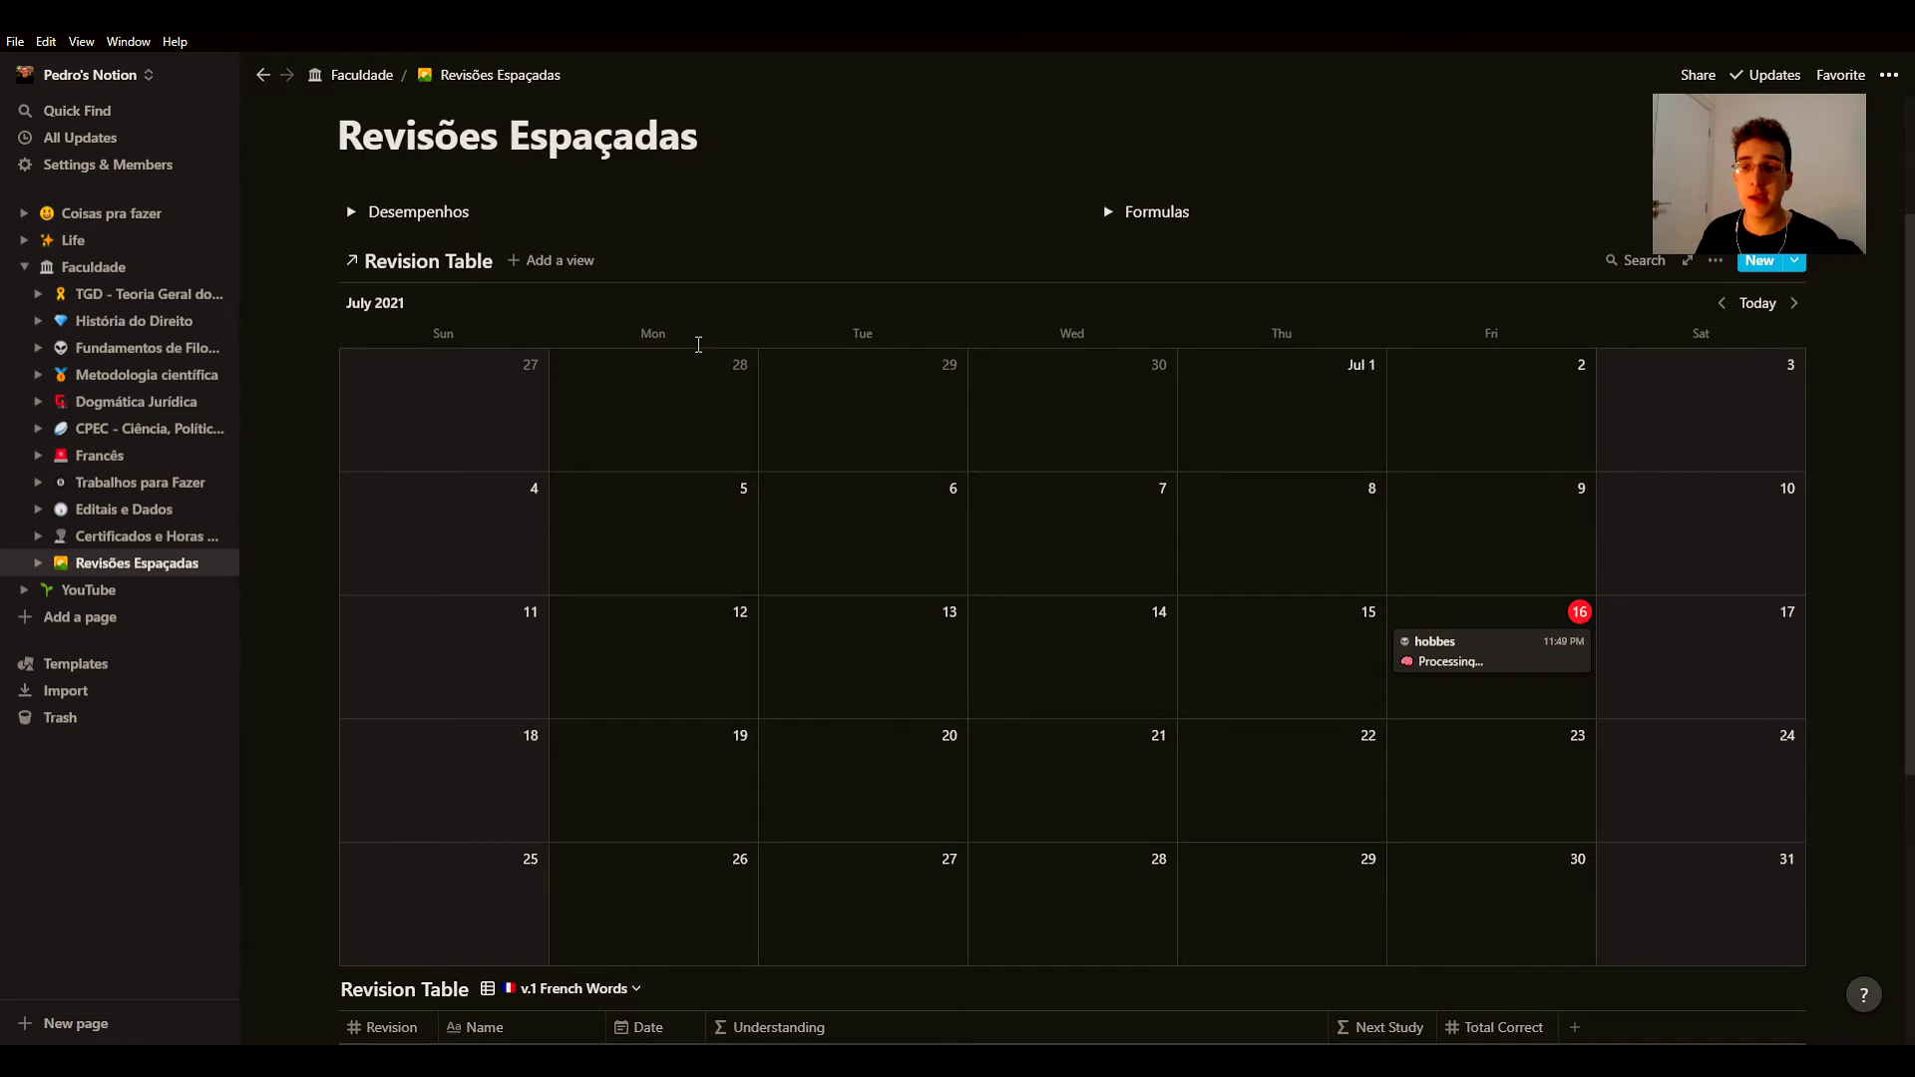
left_click(352, 215)
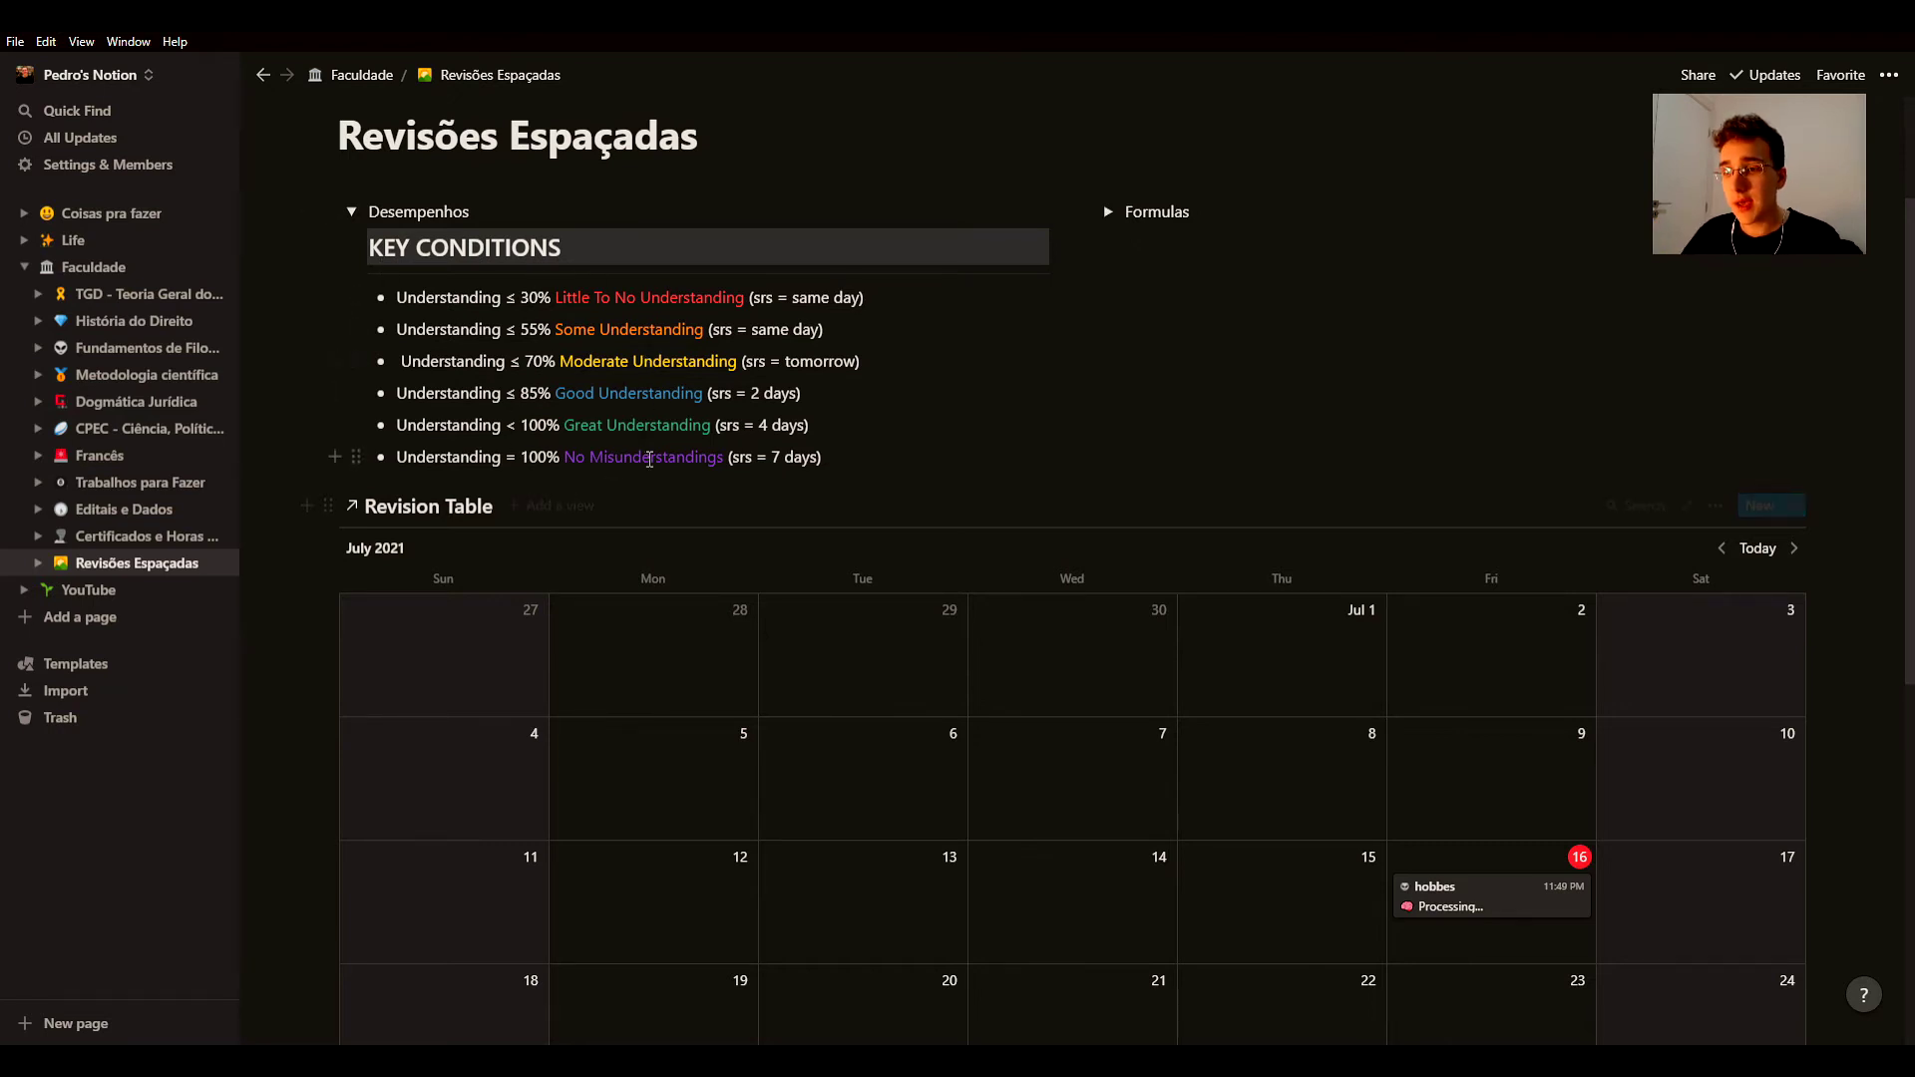
scroll(653, 461, "down", 3)
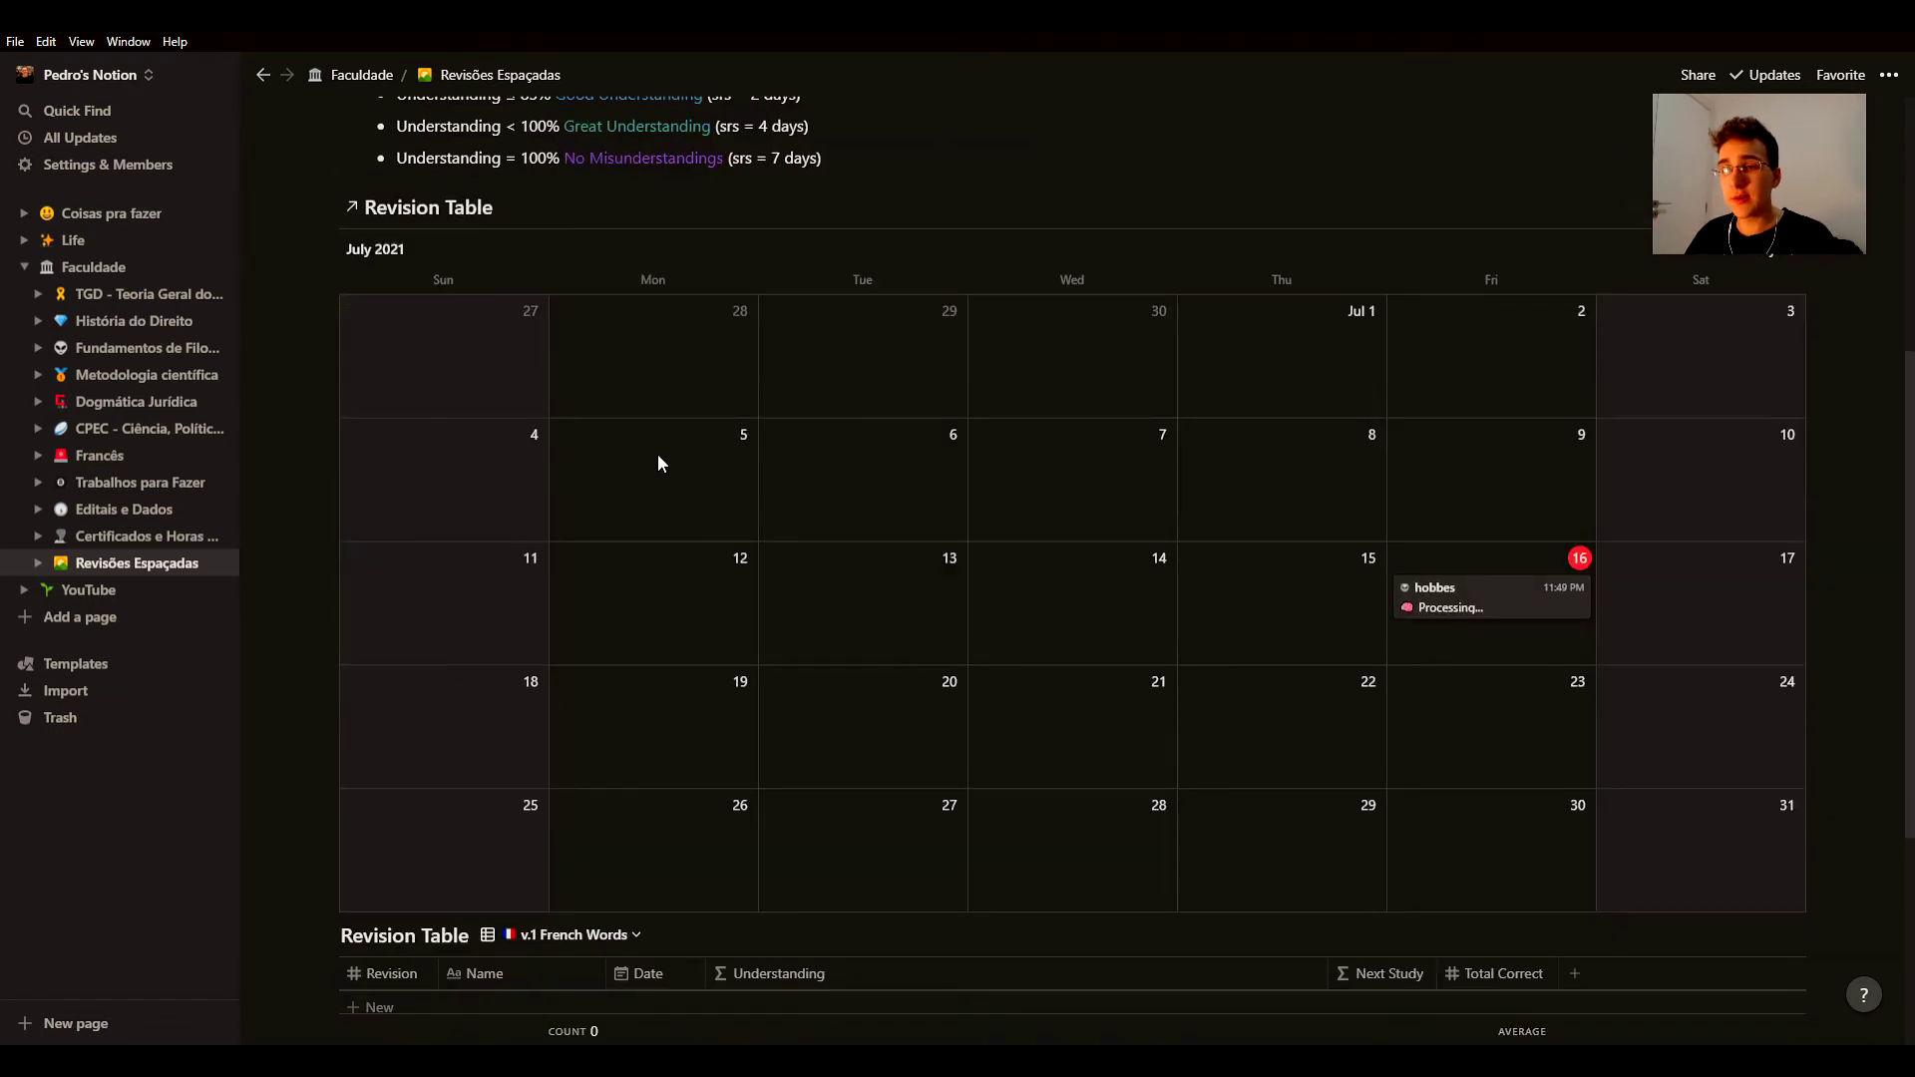
Step: Go back to Faculdade and open the Anotações da matéria page inside TGD - Teoria Geral do Direito
key("ctrl+bracketleft")
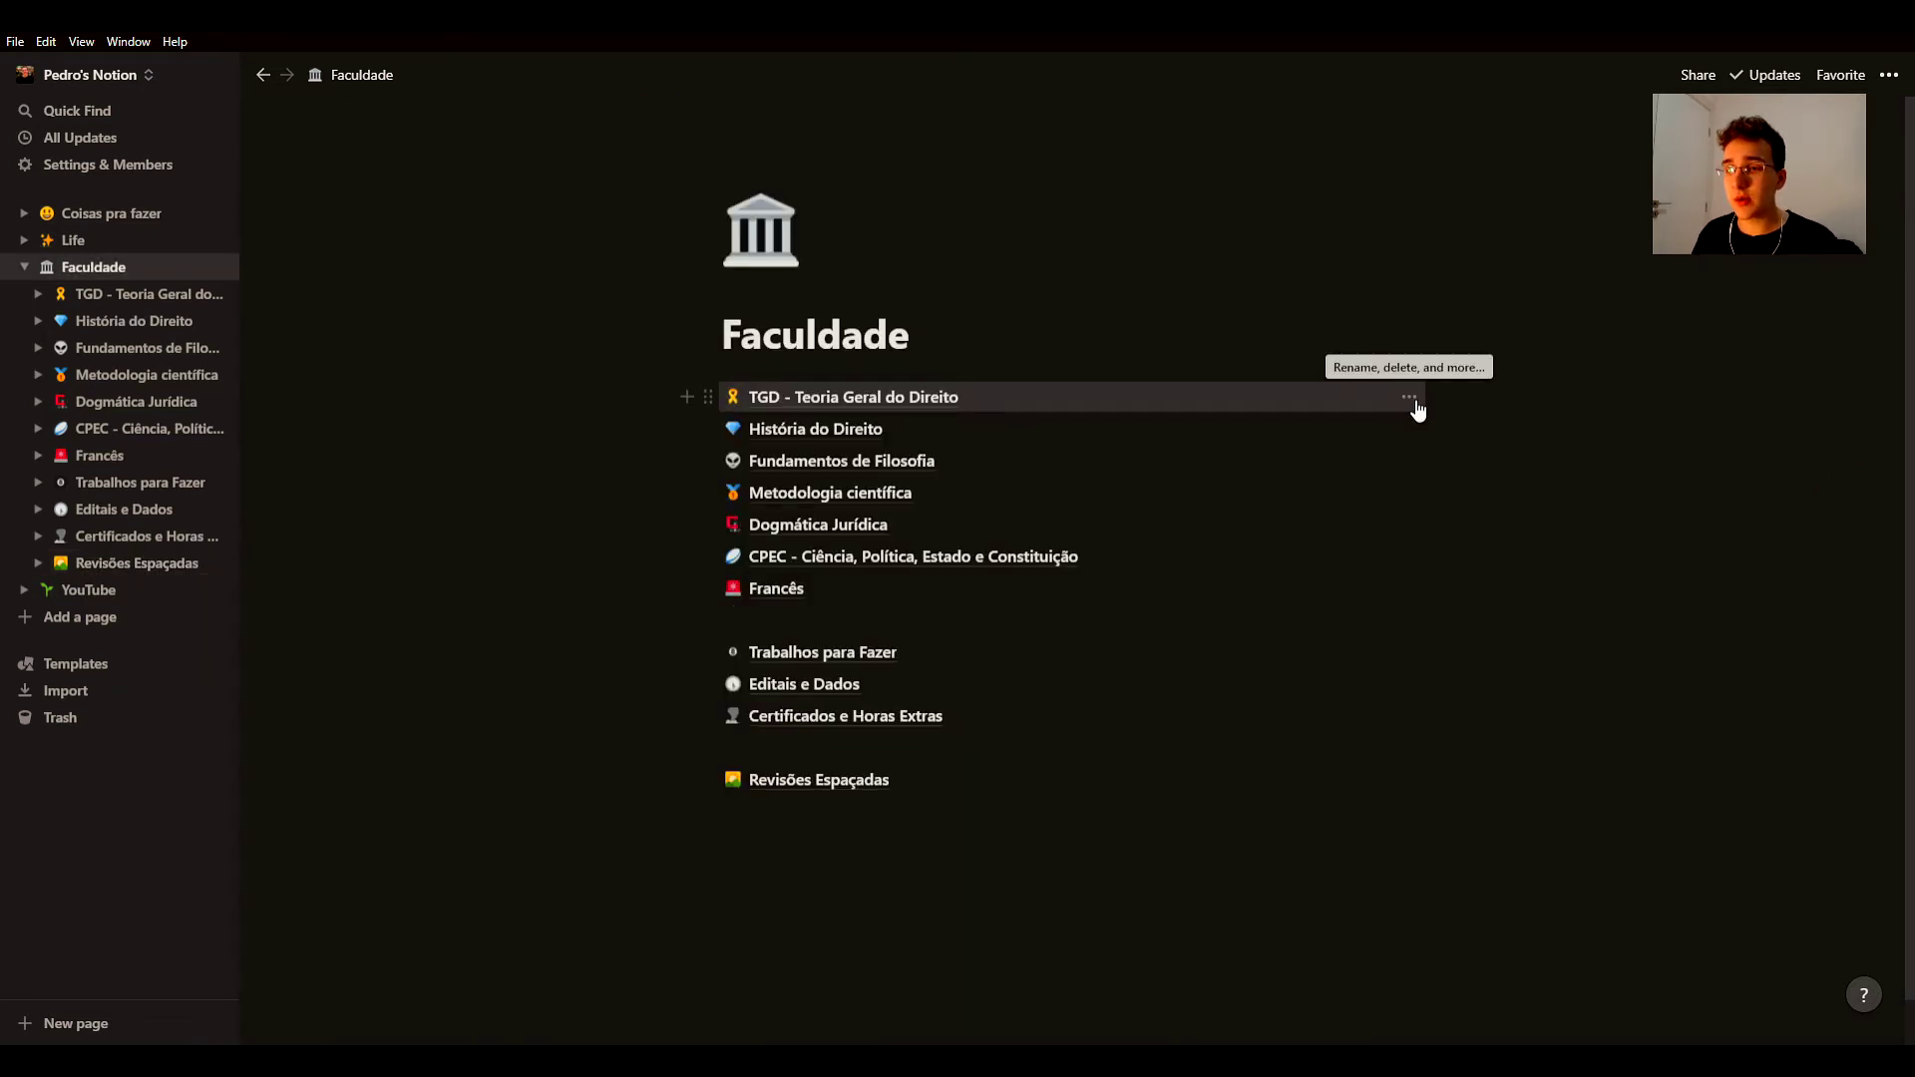
left_click(803, 406)
left_click_drag(844, 400, 743, 396)
key("Right")
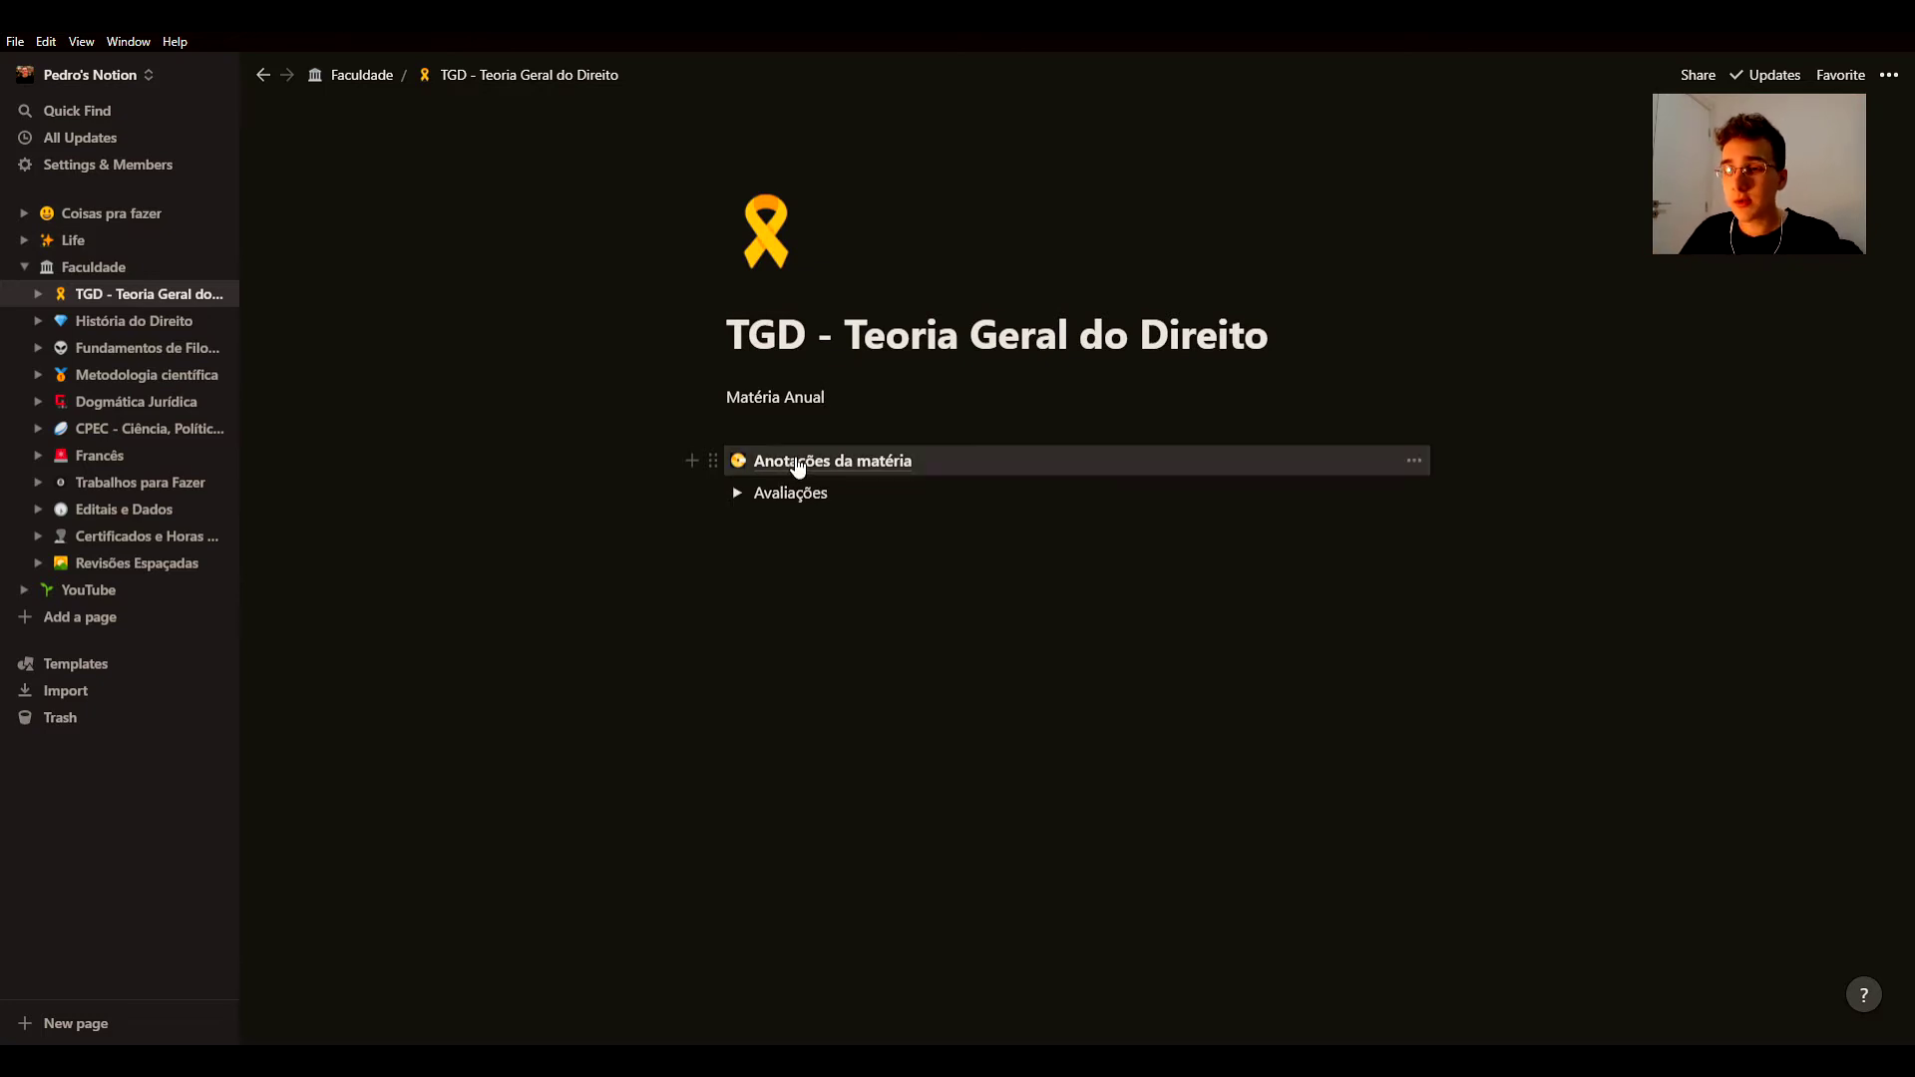
left_click(798, 465)
left_click(732, 460)
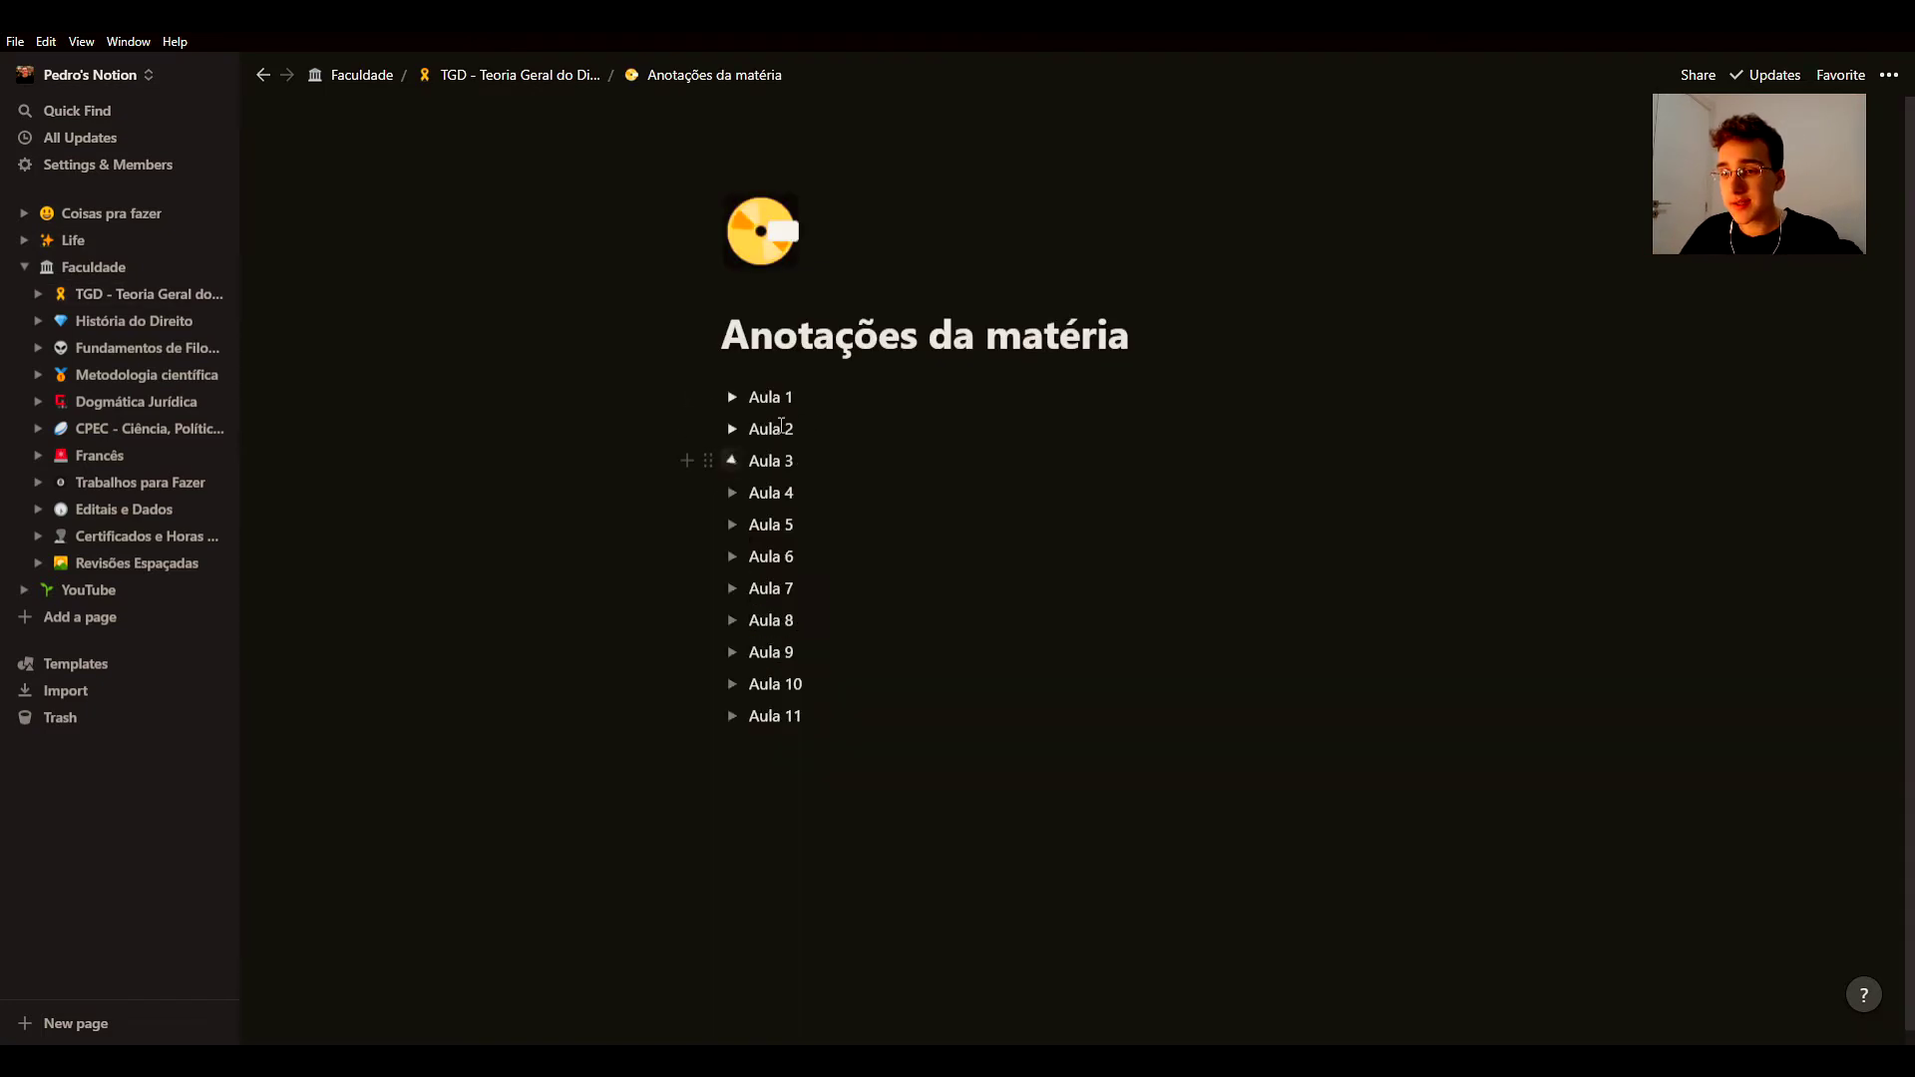
Step: Add an "Aula 12" line below "Aula 11" and turn it into a toggle list
left_click(776, 747)
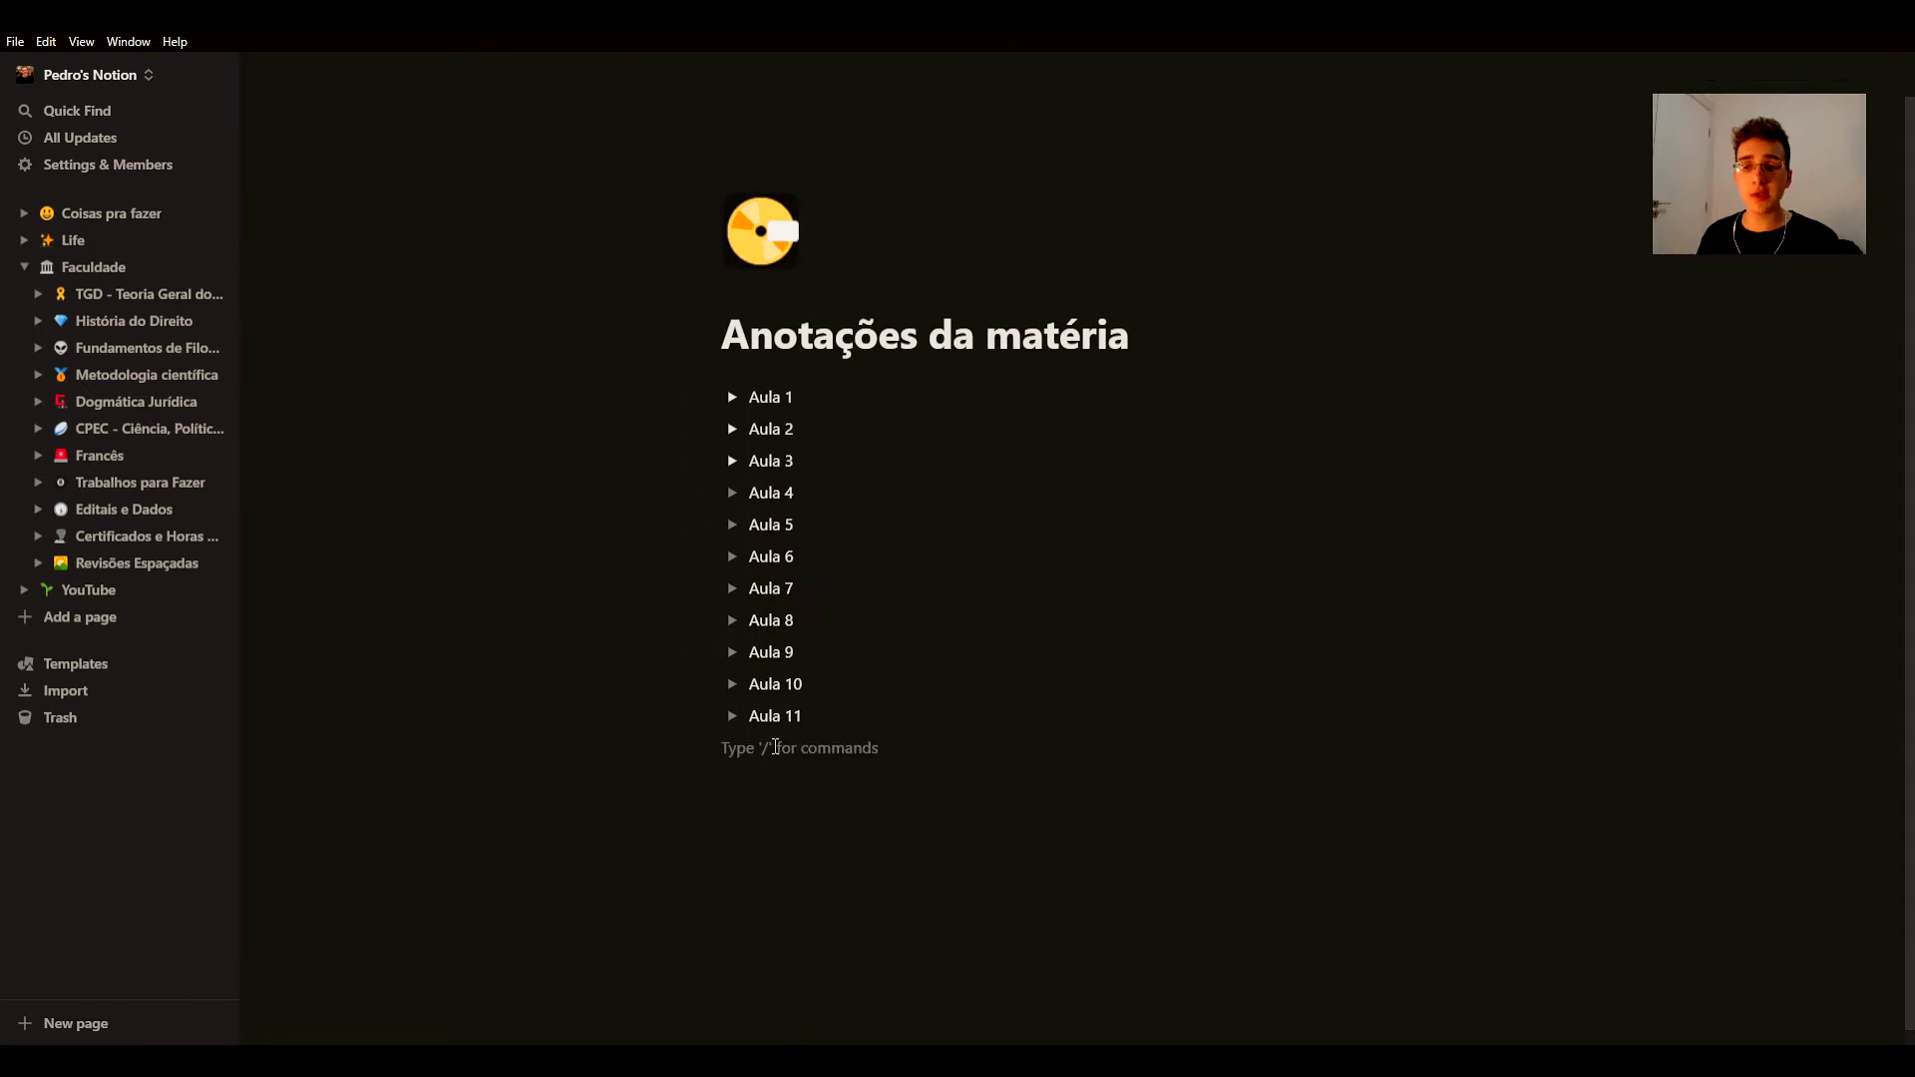
type("Aul")
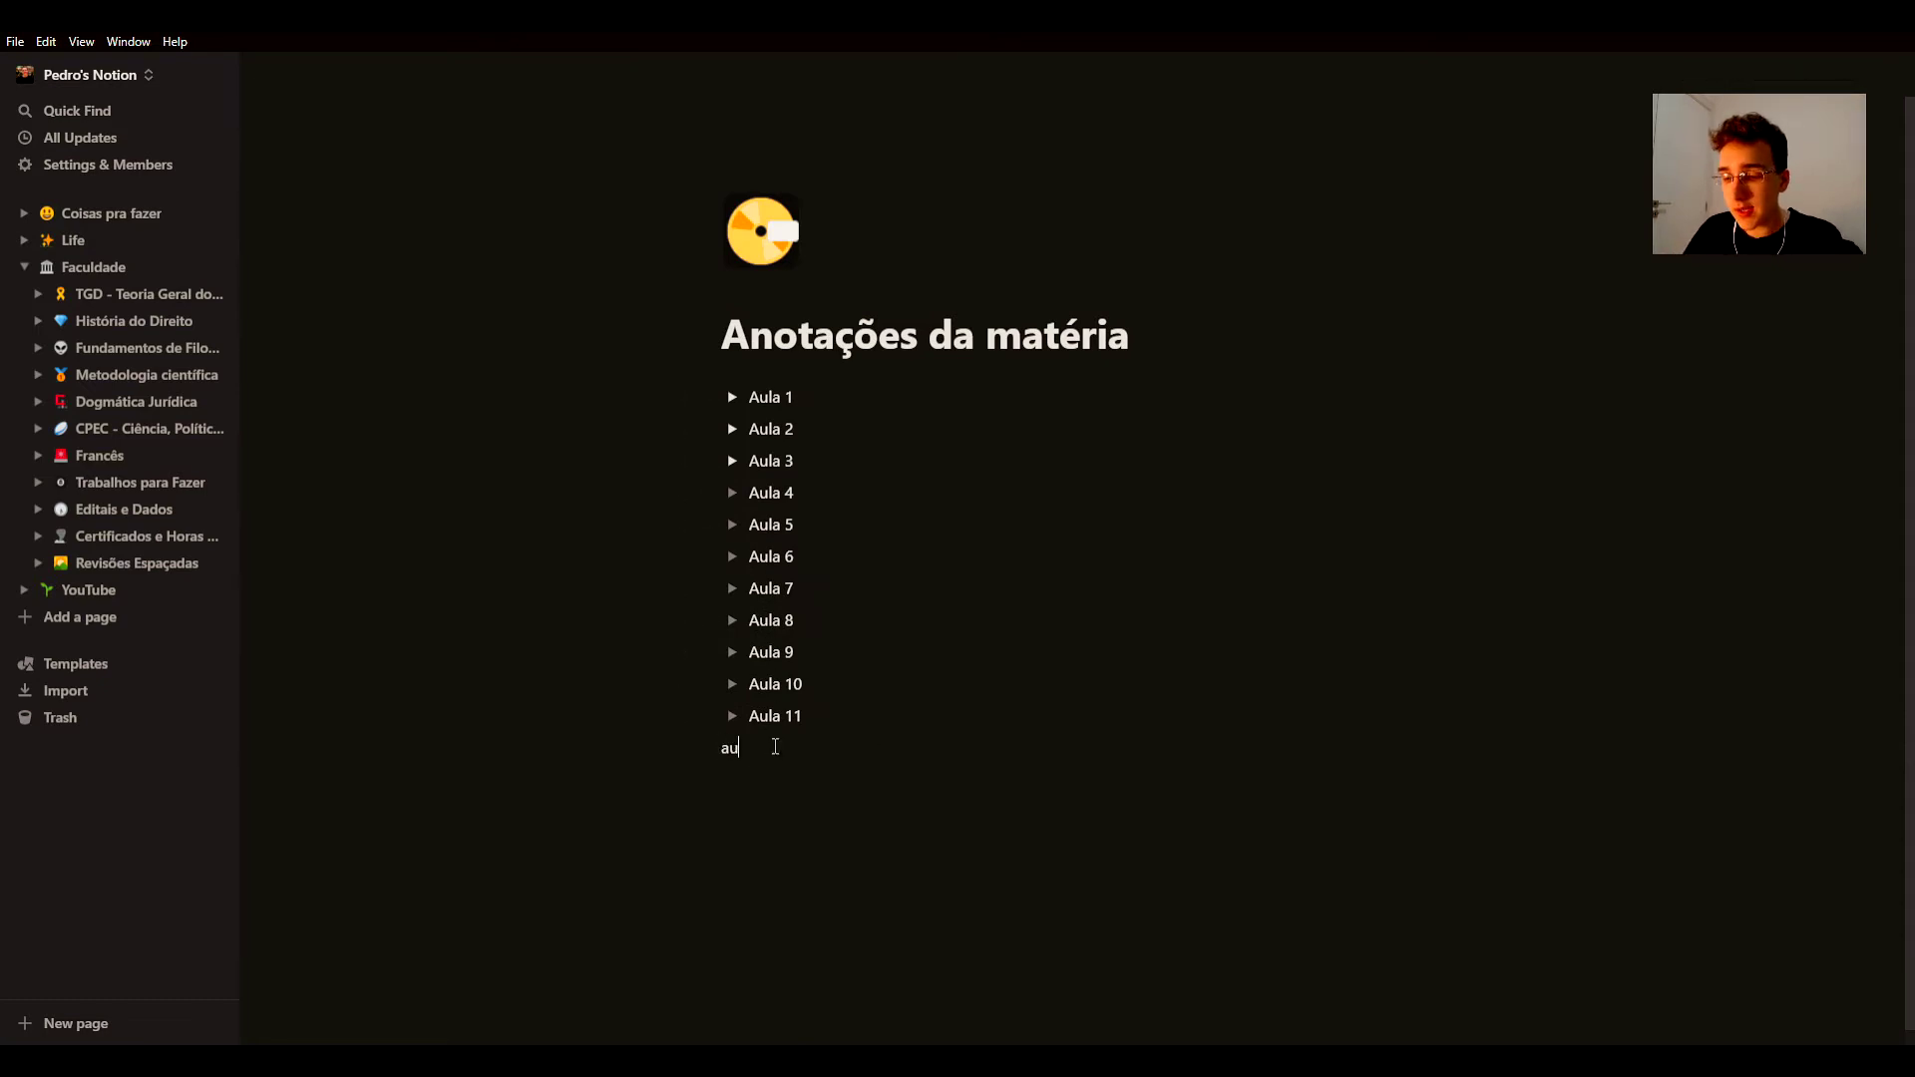
type("a 12")
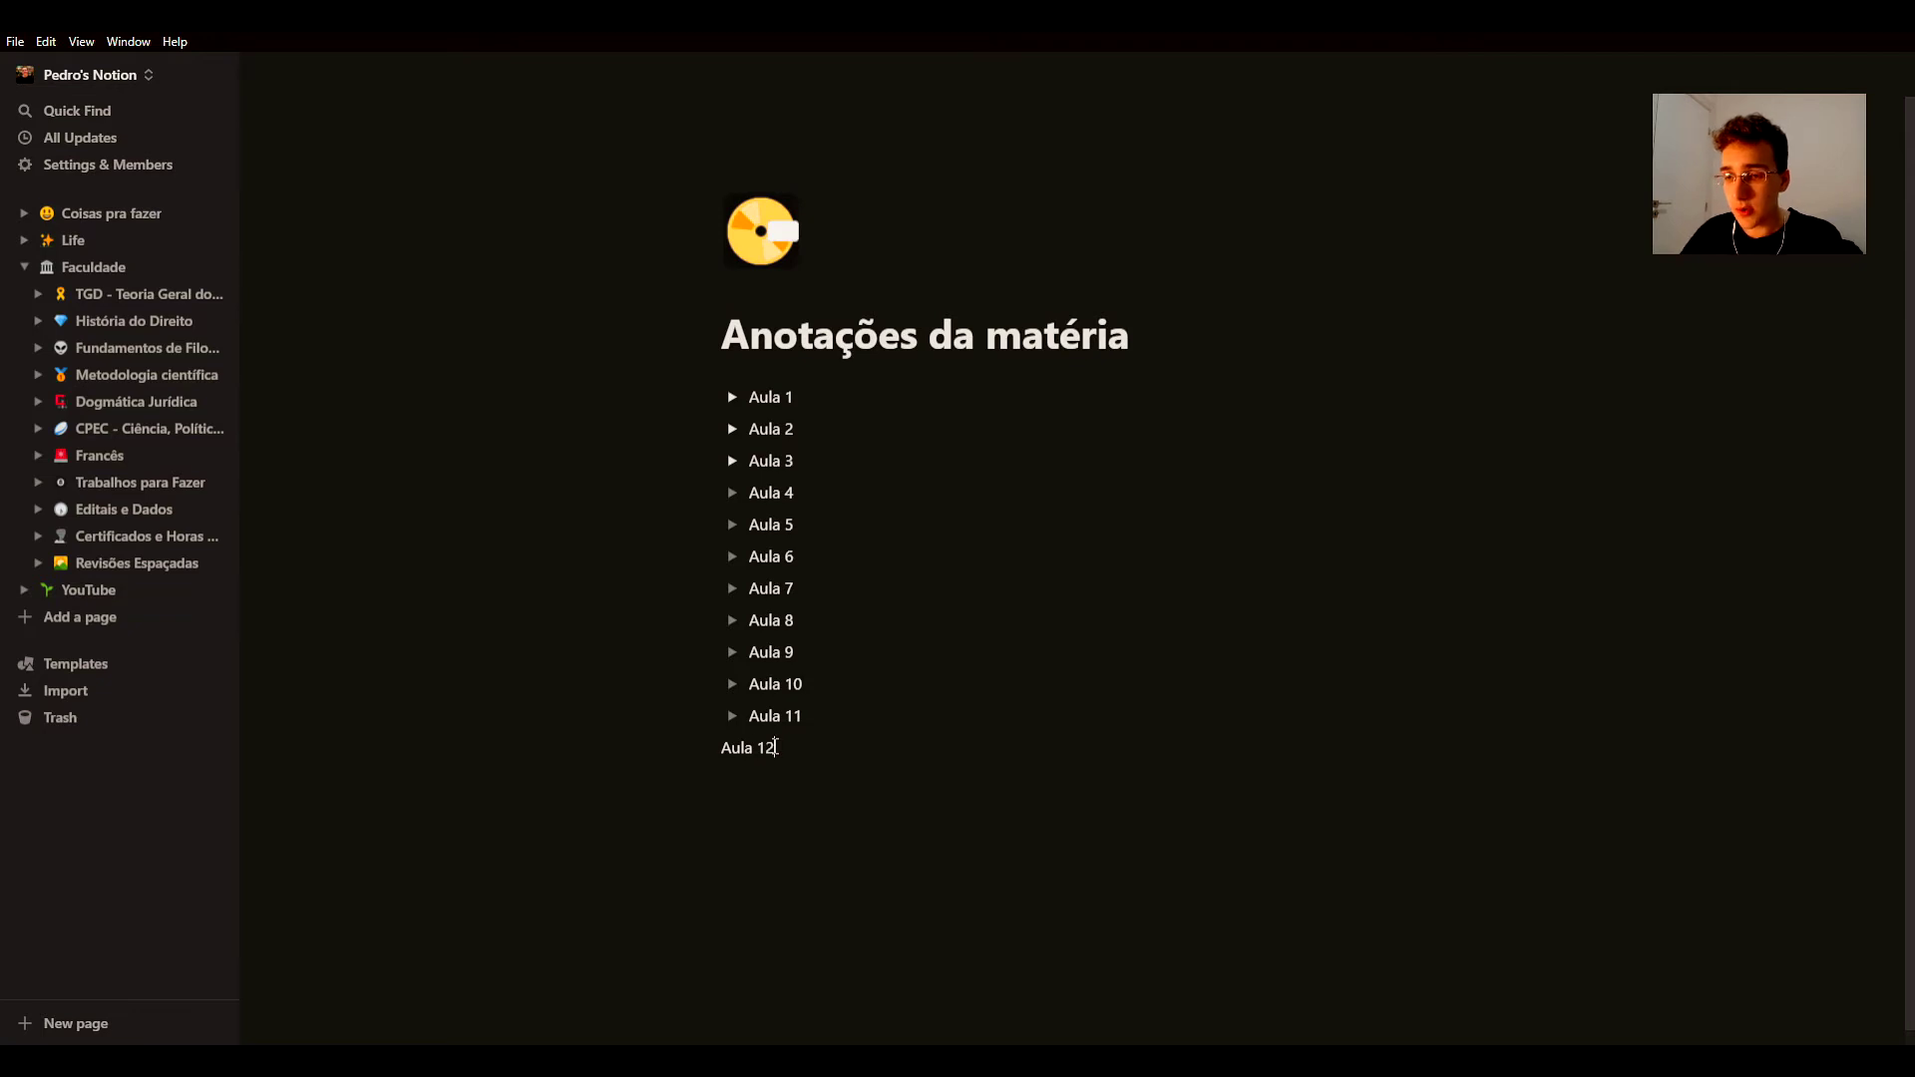
key("Return")
right_click(780, 740)
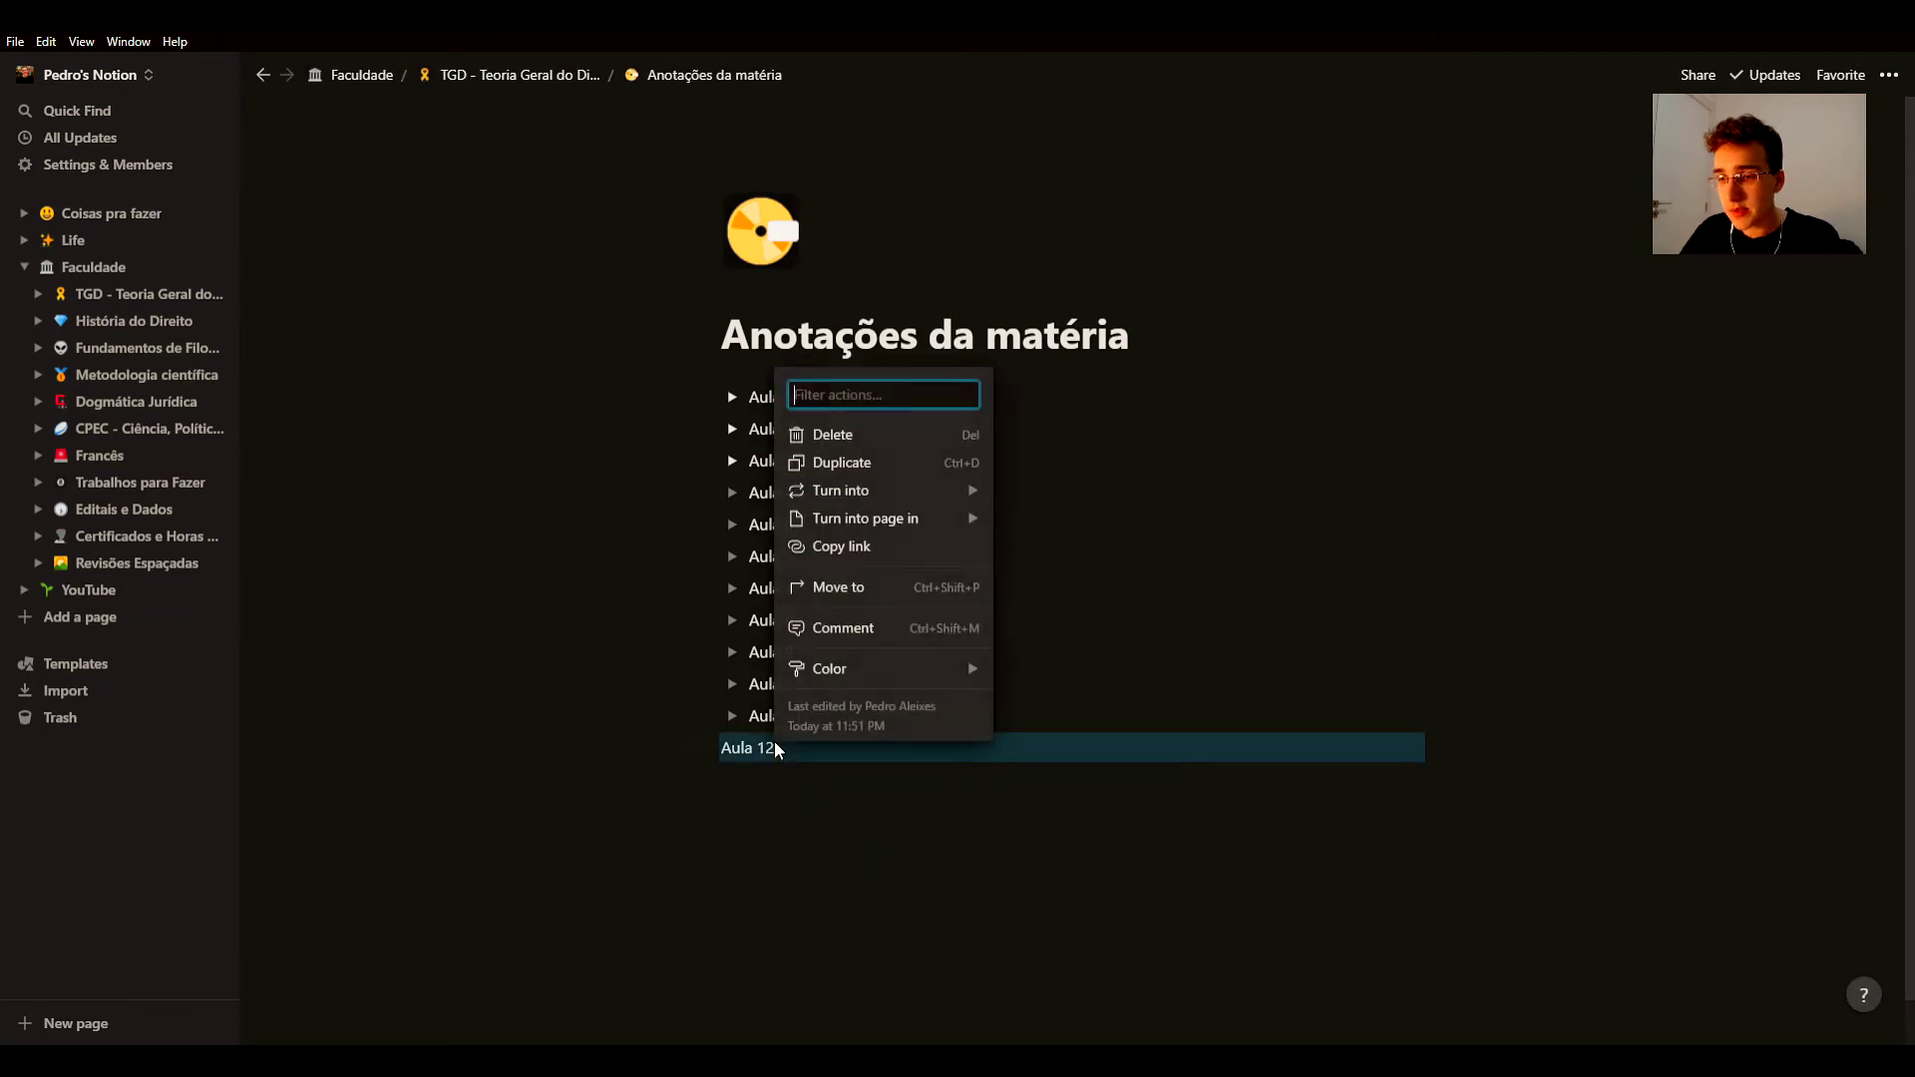
mouse_move(946, 496)
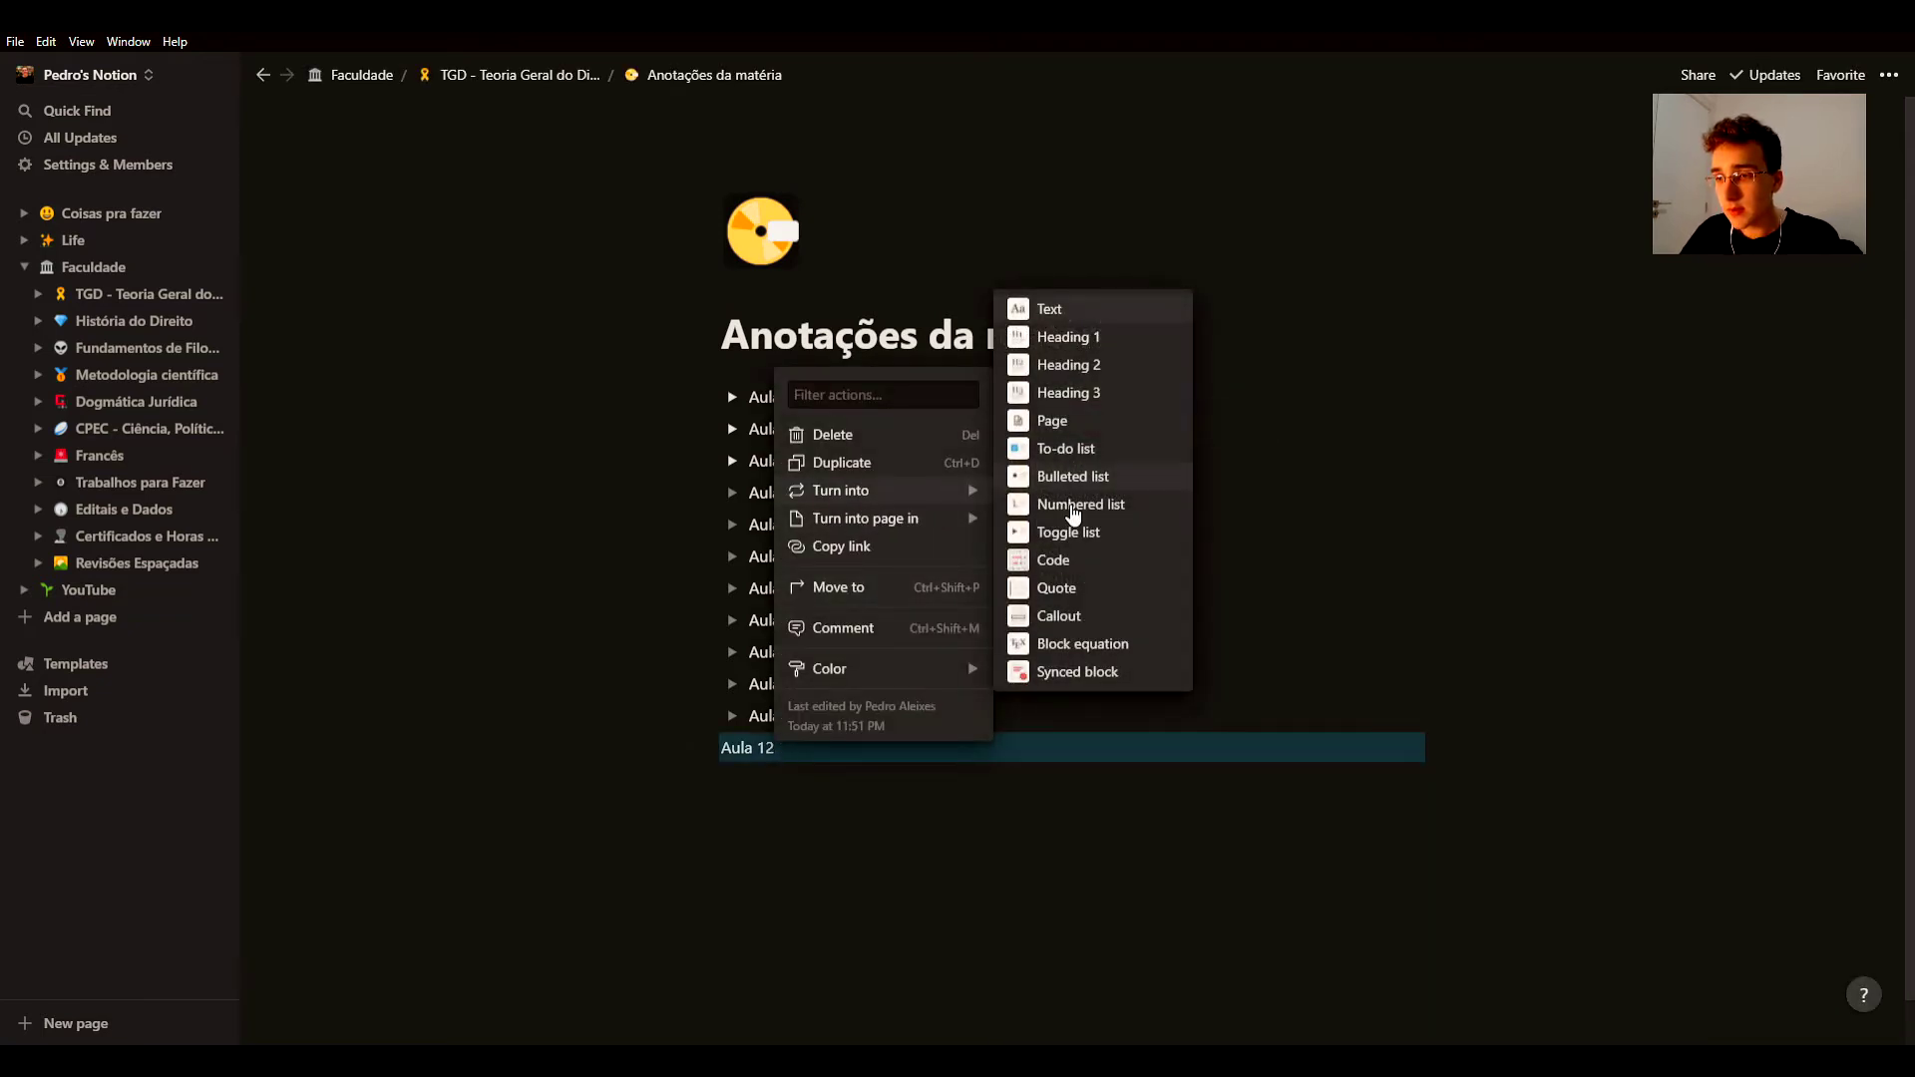
left_click(1068, 532)
Step: Expand the "Aula 12" toggle, add the nested line "asdasdasd" and collapse the toggle again
left_click(732, 747)
left_click(763, 780)
type("asdasdasd")
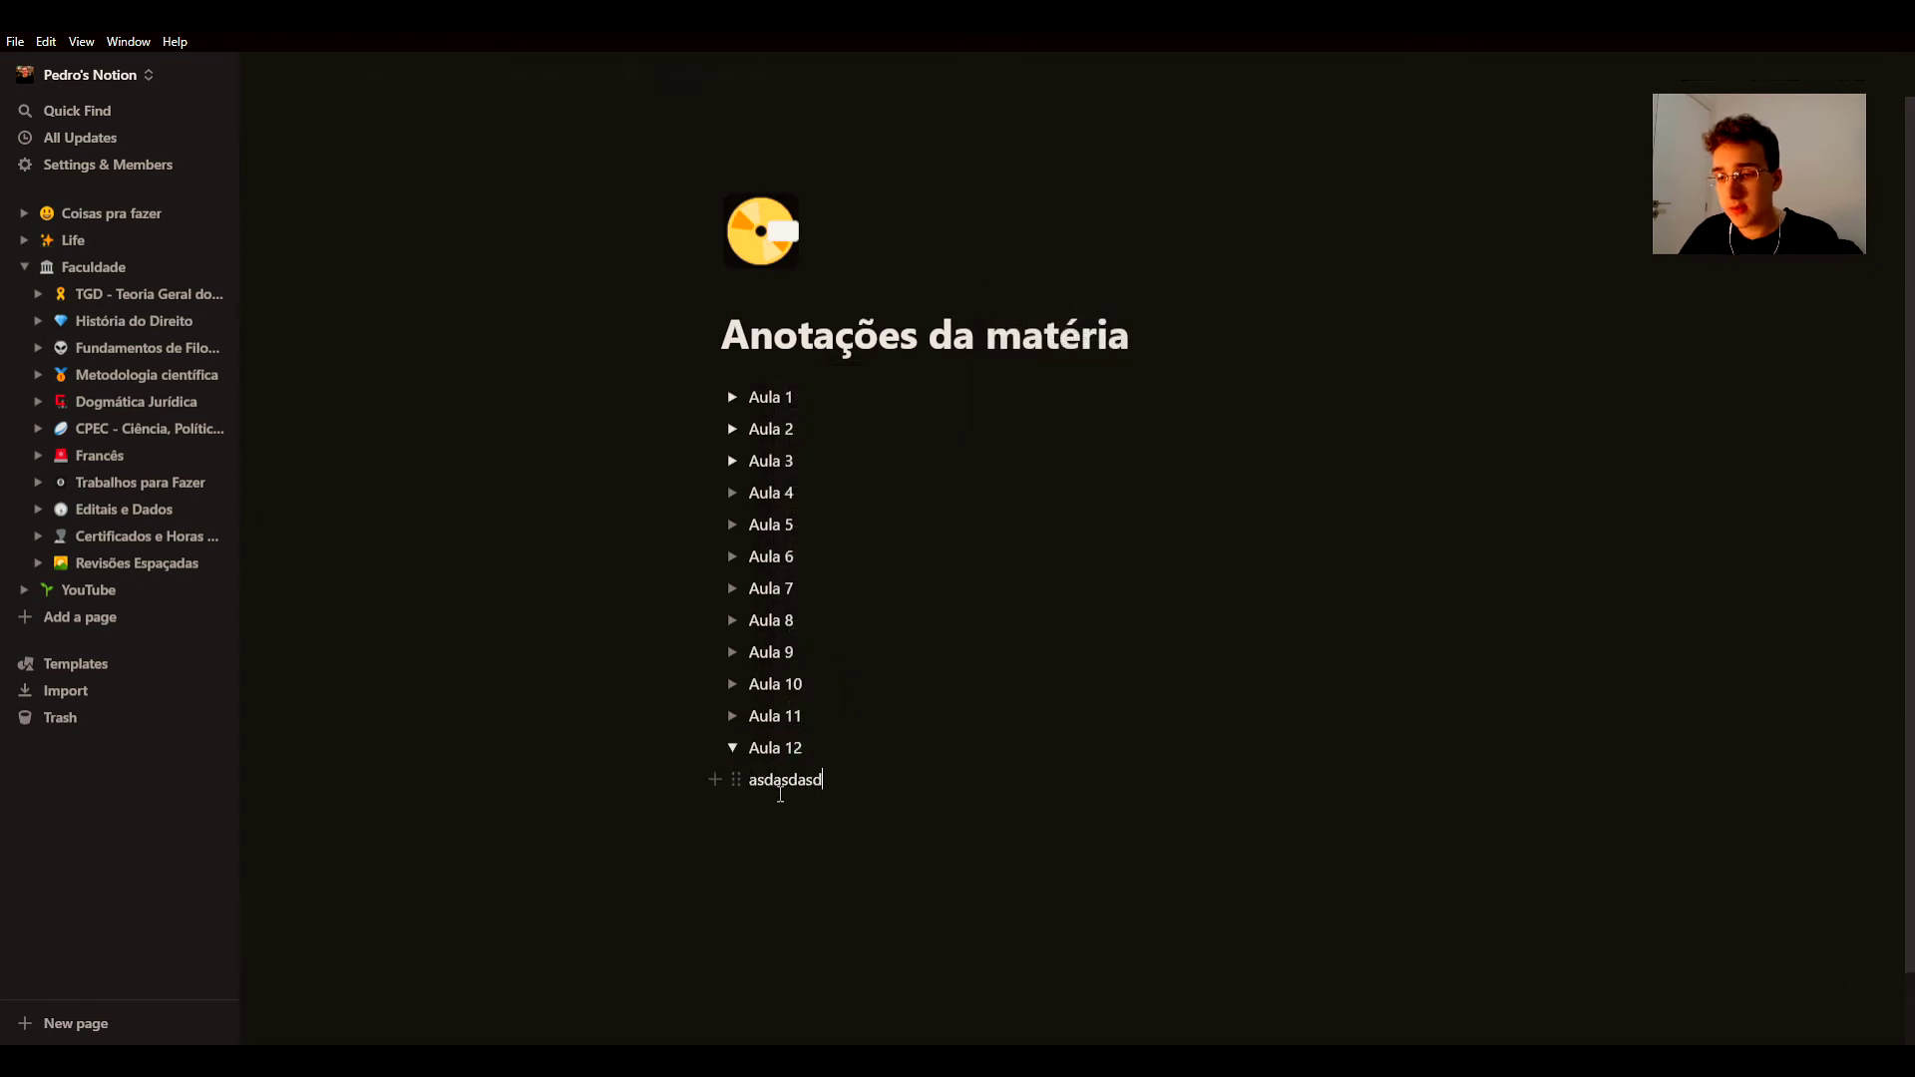
left_click(732, 747)
Step: Delete the "Aula 12" toggle and its nested text from the end of the class list
left_click(793, 750)
key("BackSpace")
key("Return")
left_click_drag(794, 750, 779, 750)
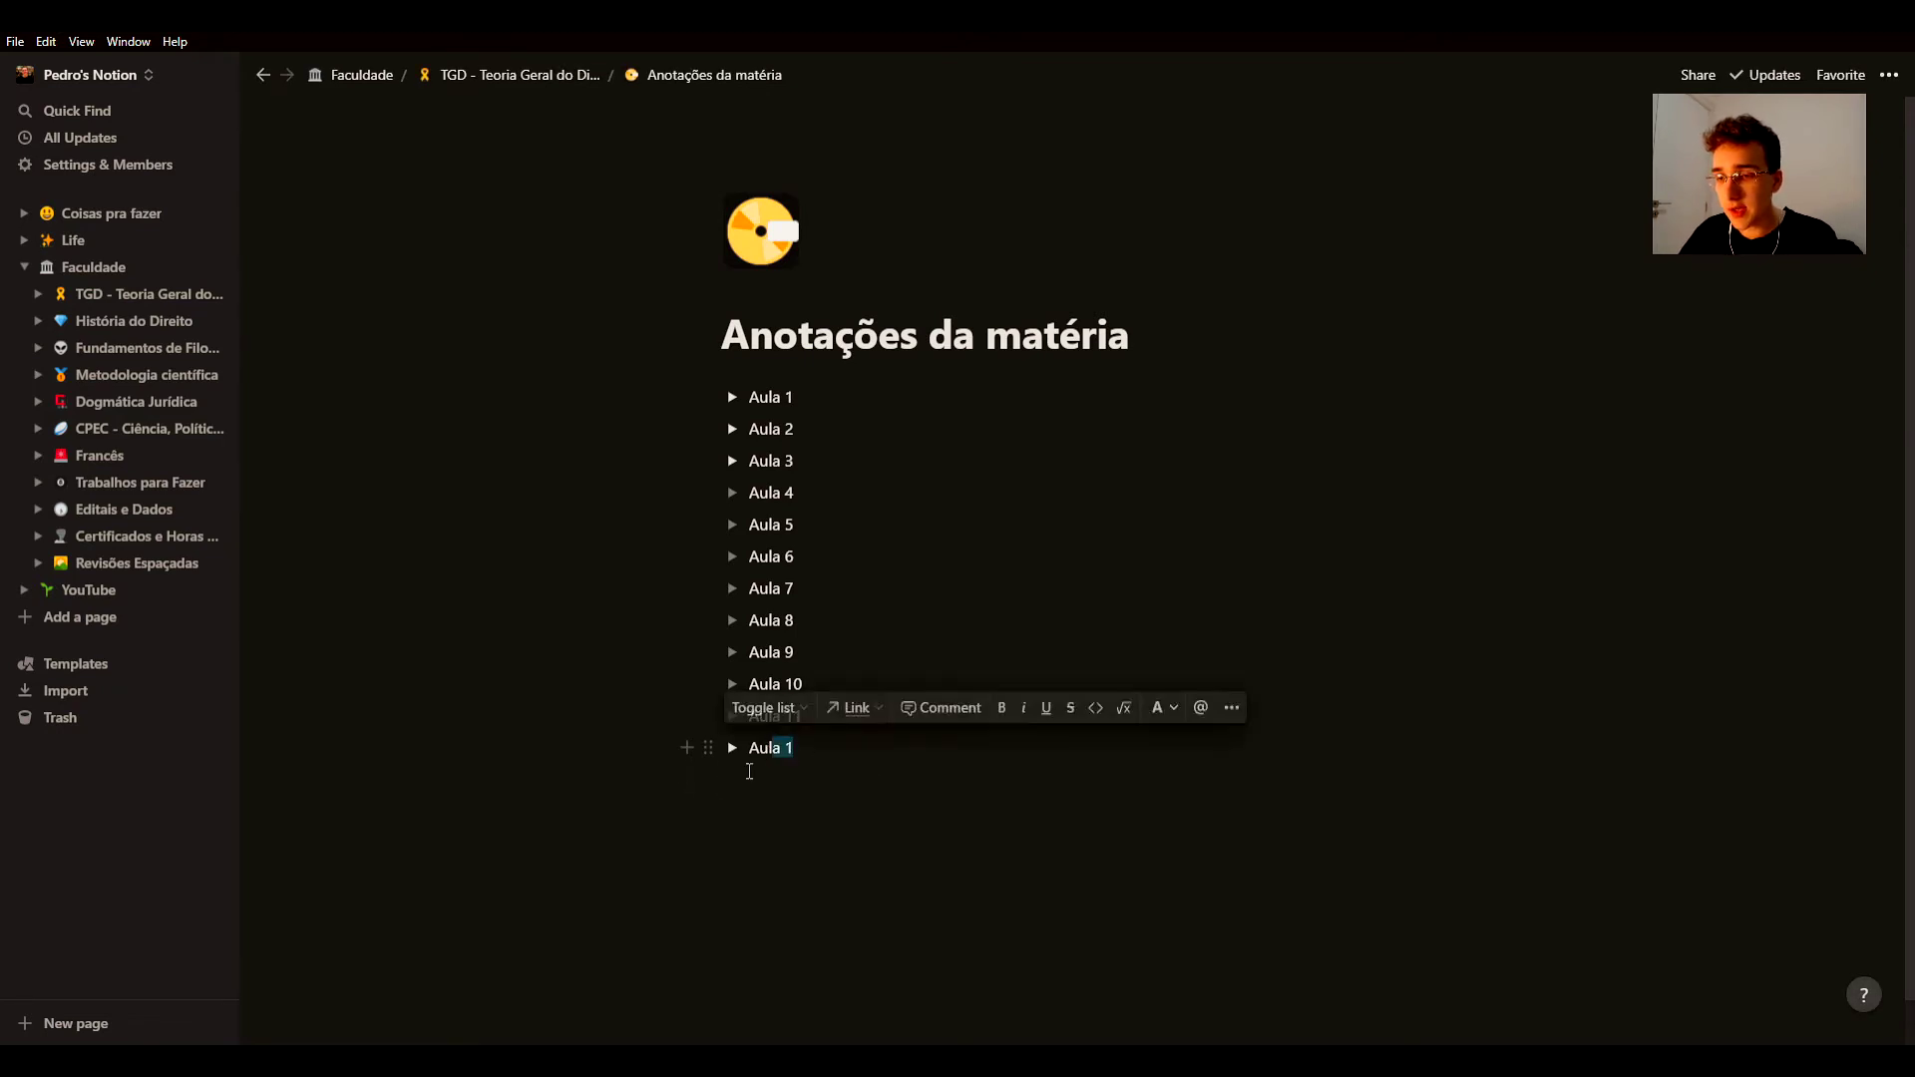
key("Escape")
key("BackSpace")
Step: Expand the Aula 1 and Aula 2 toggles to read their class notes, collapsing each one again
left_click(737, 397)
left_click_drag(854, 430, 984, 431)
left_click(1035, 429)
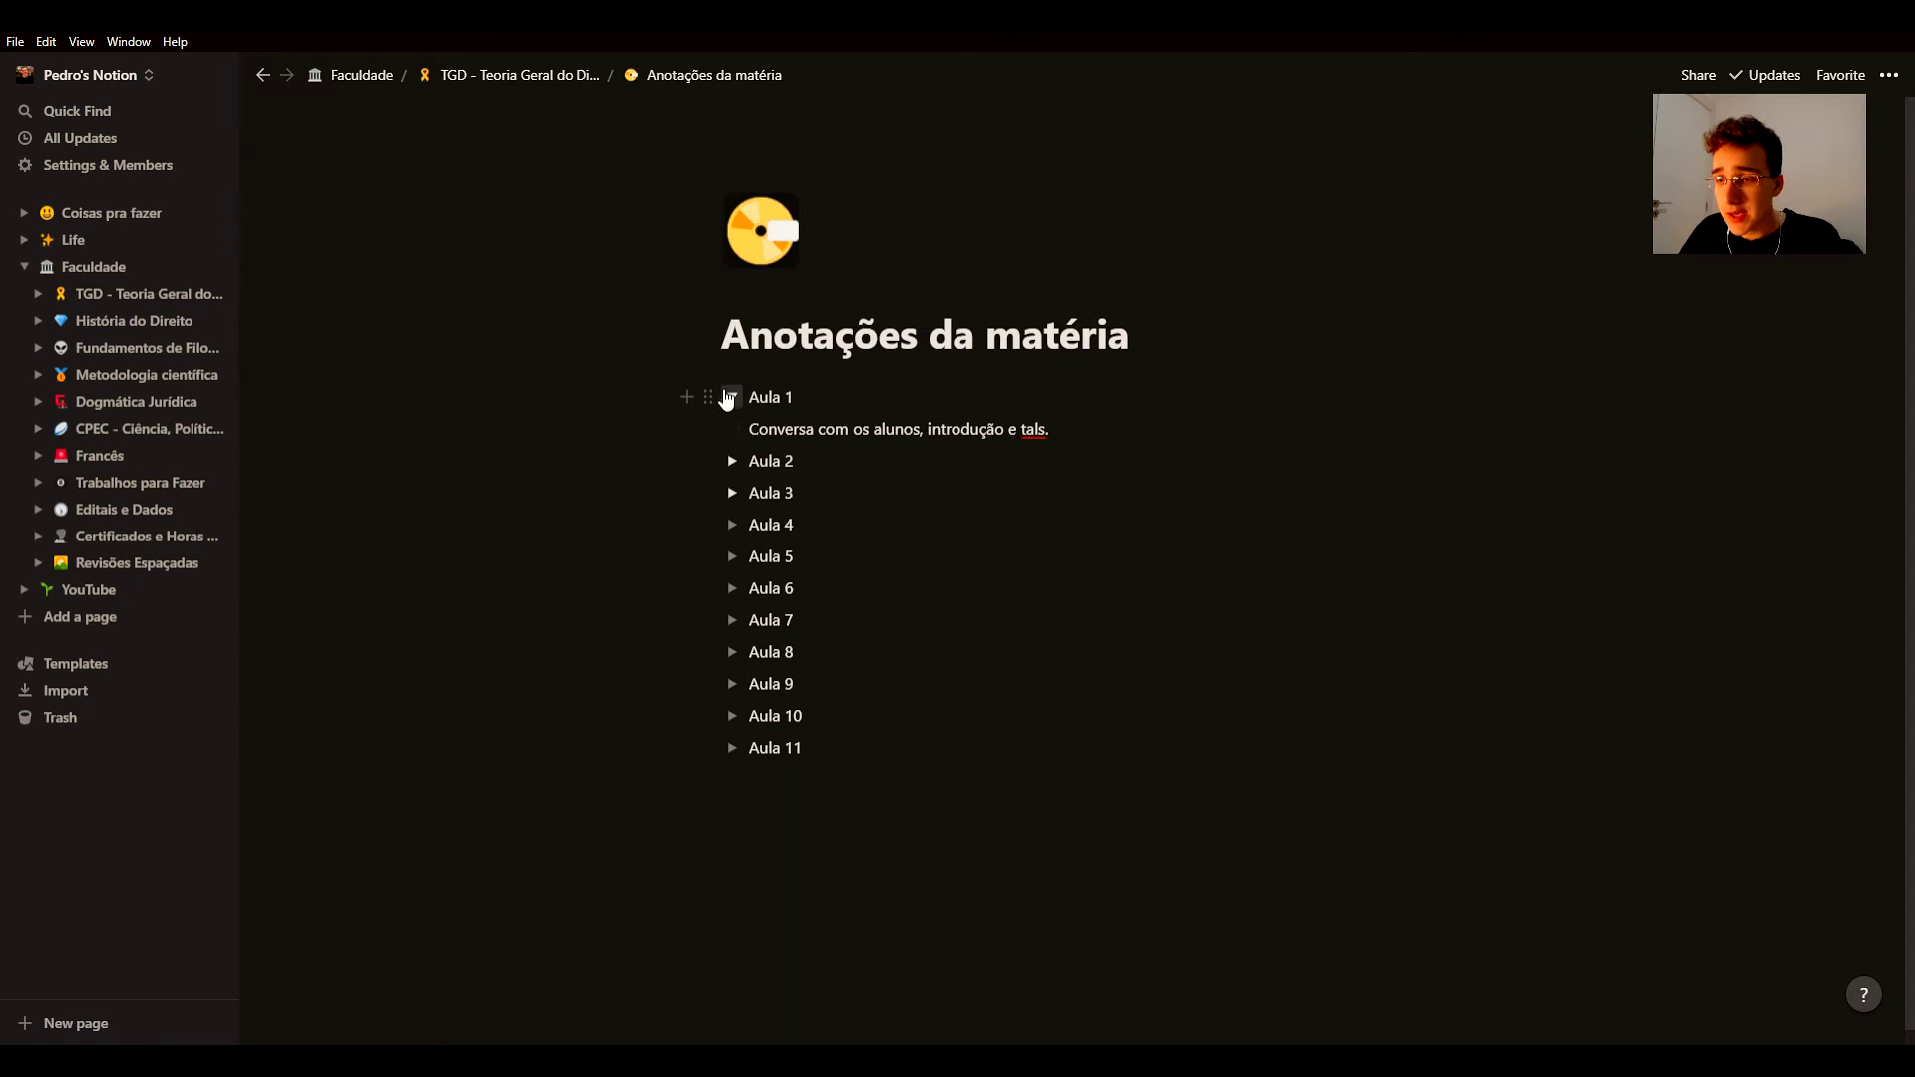
left_click(732, 397)
left_click(734, 429)
scroll(742, 432, "down", 5)
scroll(742, 432, "up", 5)
left_click(734, 429)
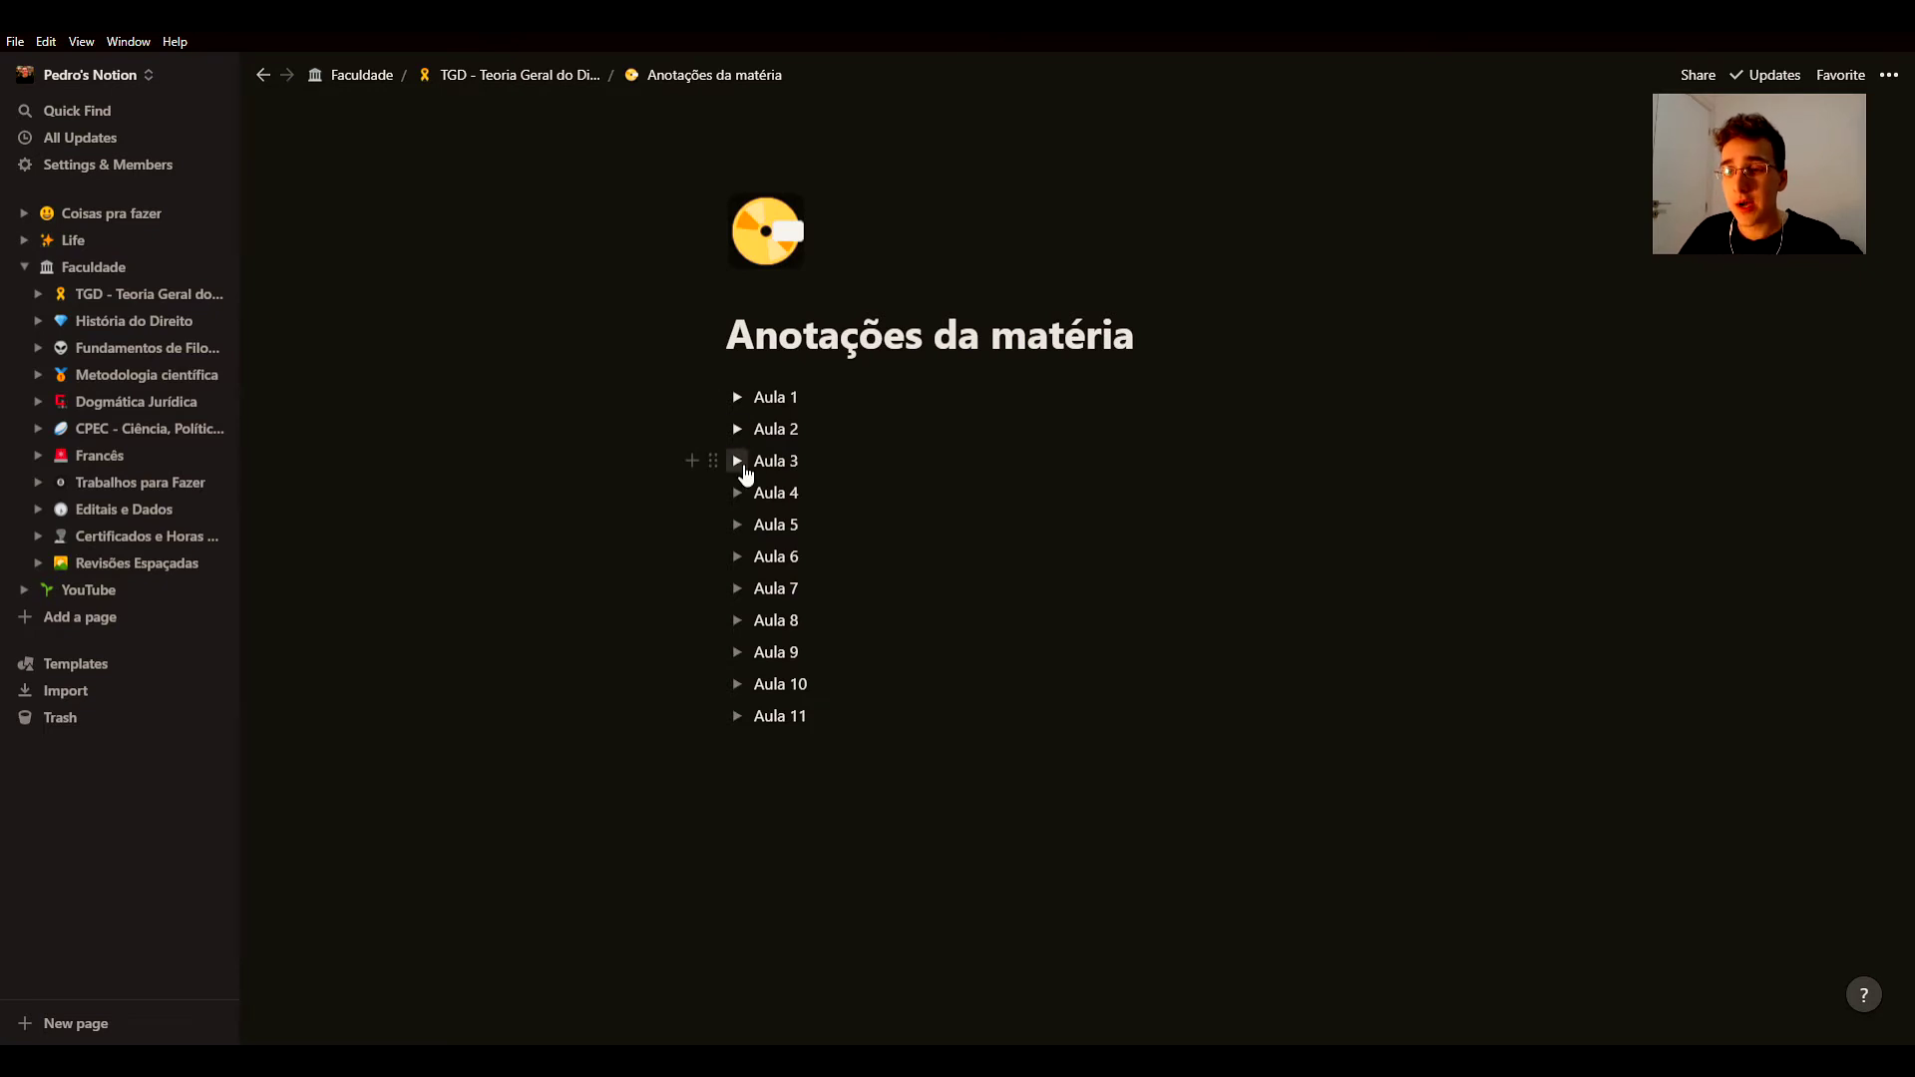
Step: Expand the Aula 3 toggle to read its colour-highlighted notes
left_click(737, 462)
left_click(737, 464)
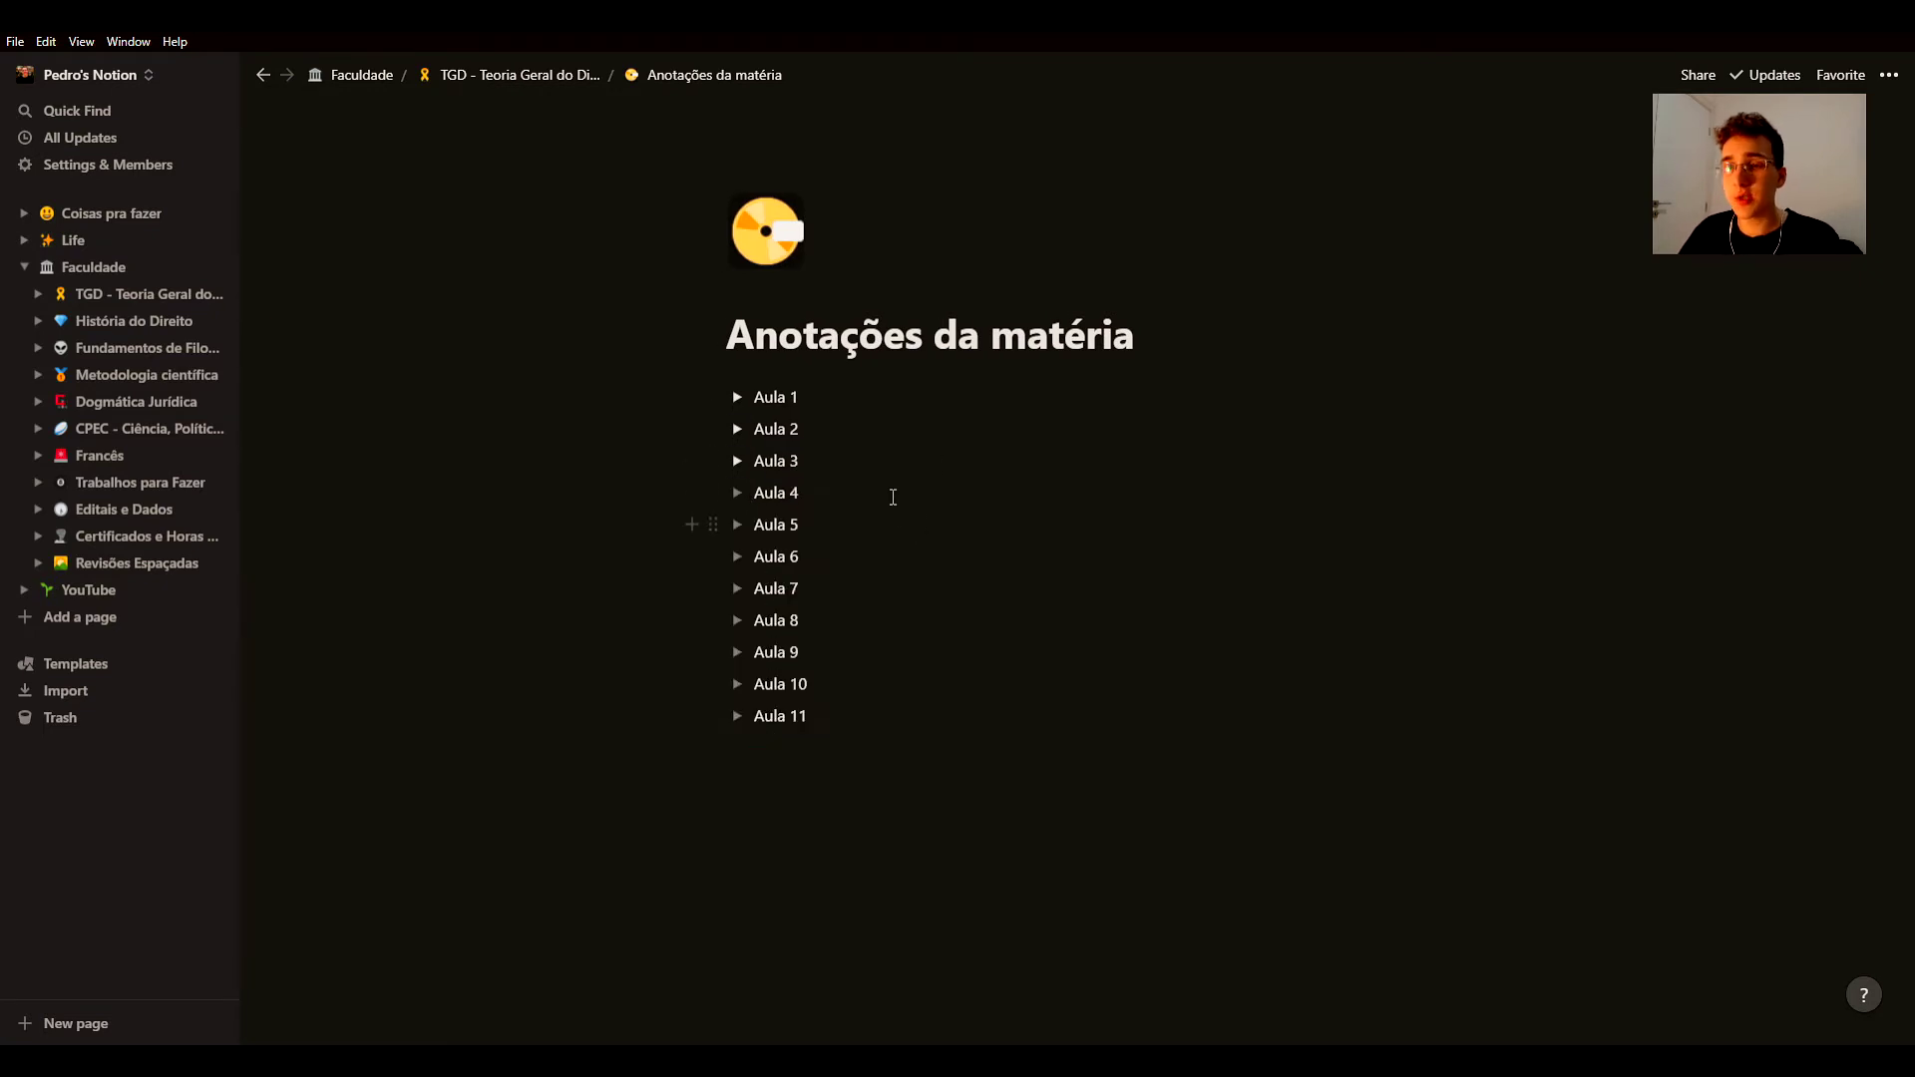
left_click(737, 461)
scroll(982, 428, "down", 1)
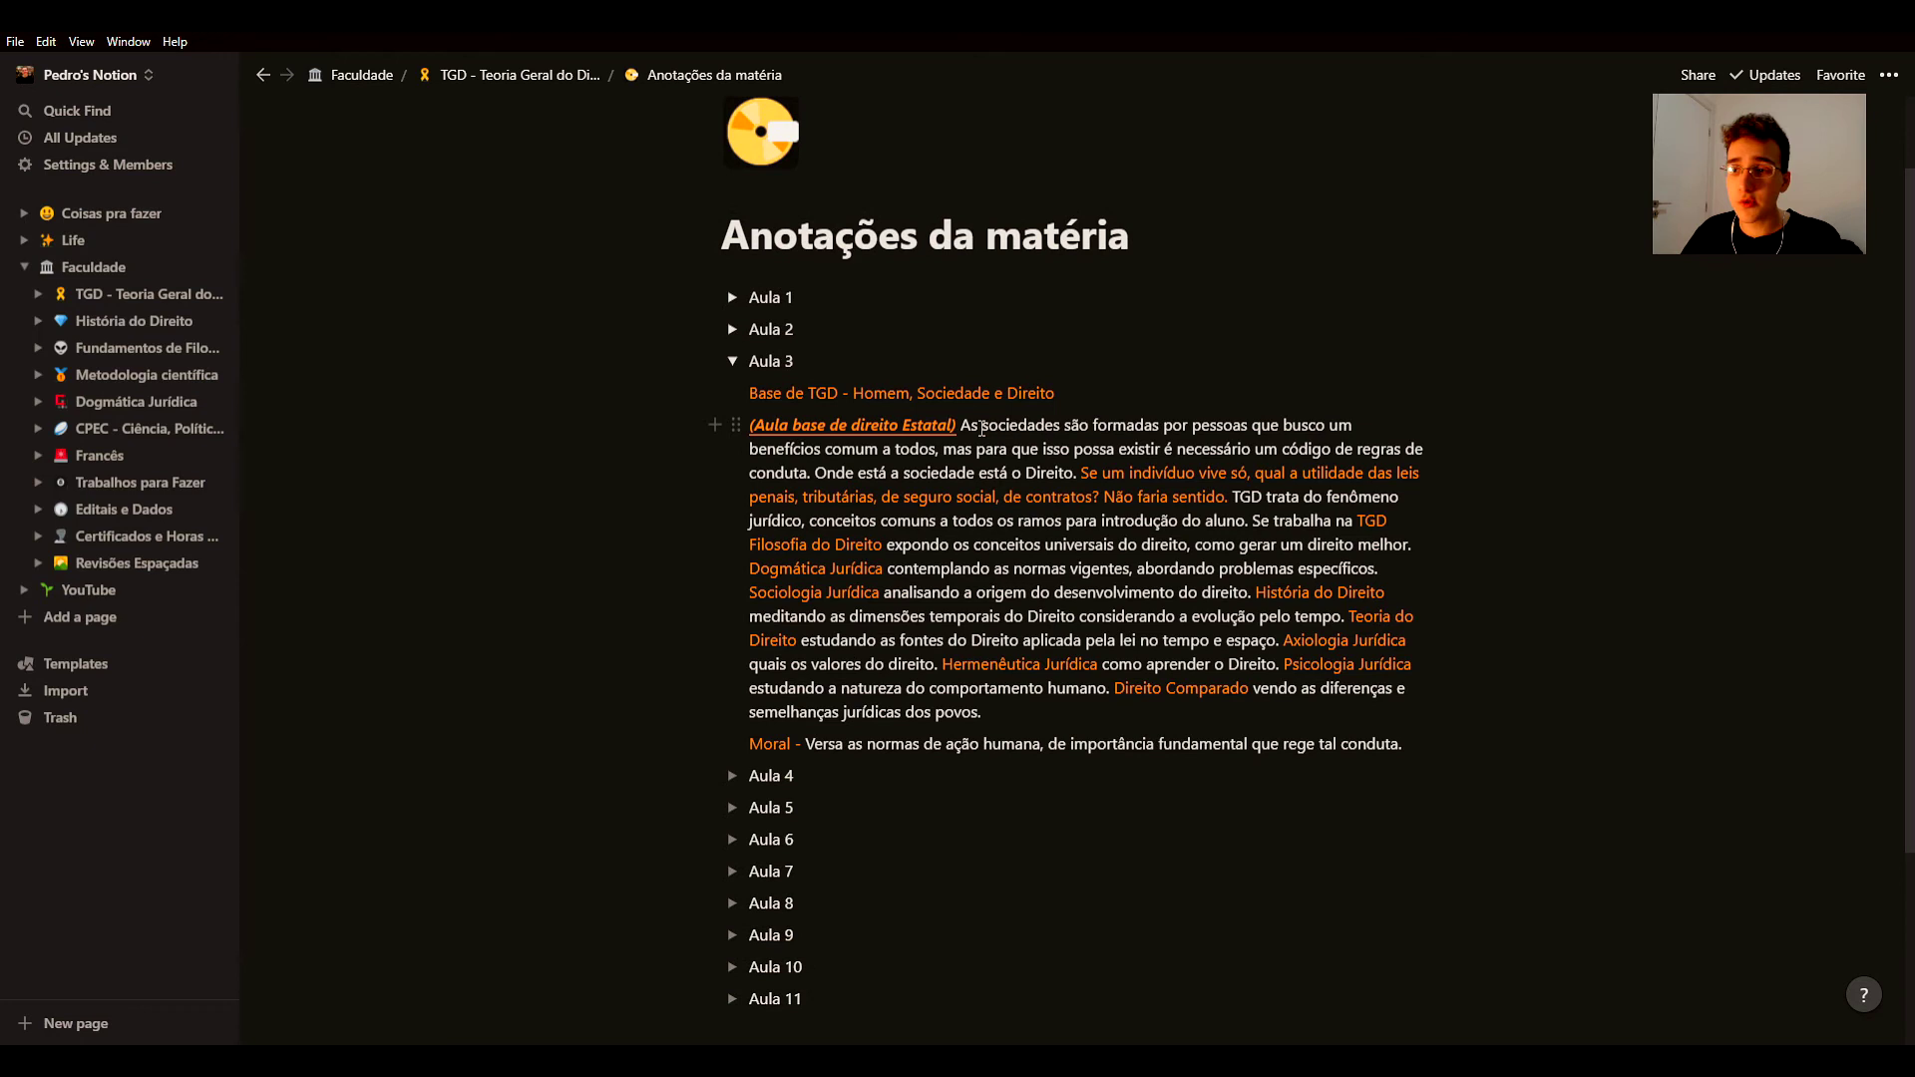
Step: Select "sociedades" in the Aula 3 notes, view the text colour options and apply bold, italic and underline to it
left_click_drag(982, 429, 1065, 429)
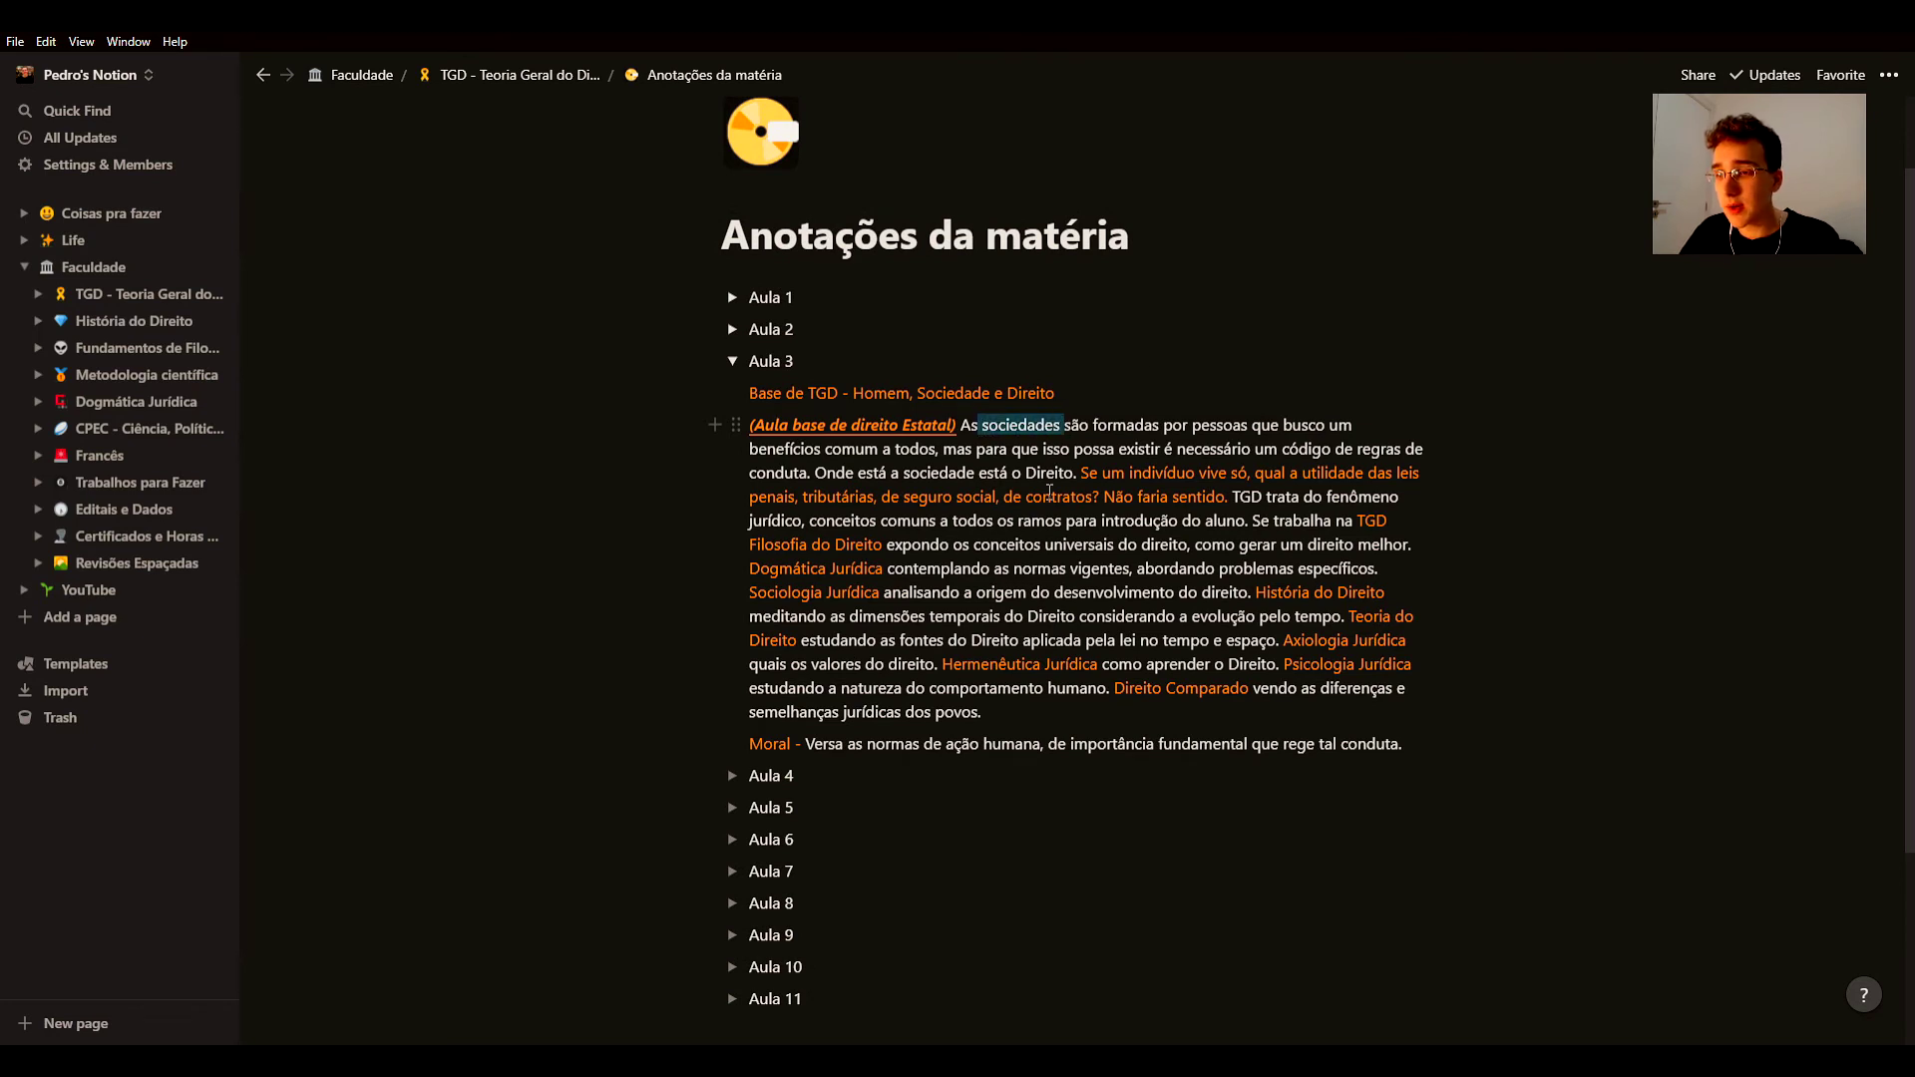
left_click(1333, 385)
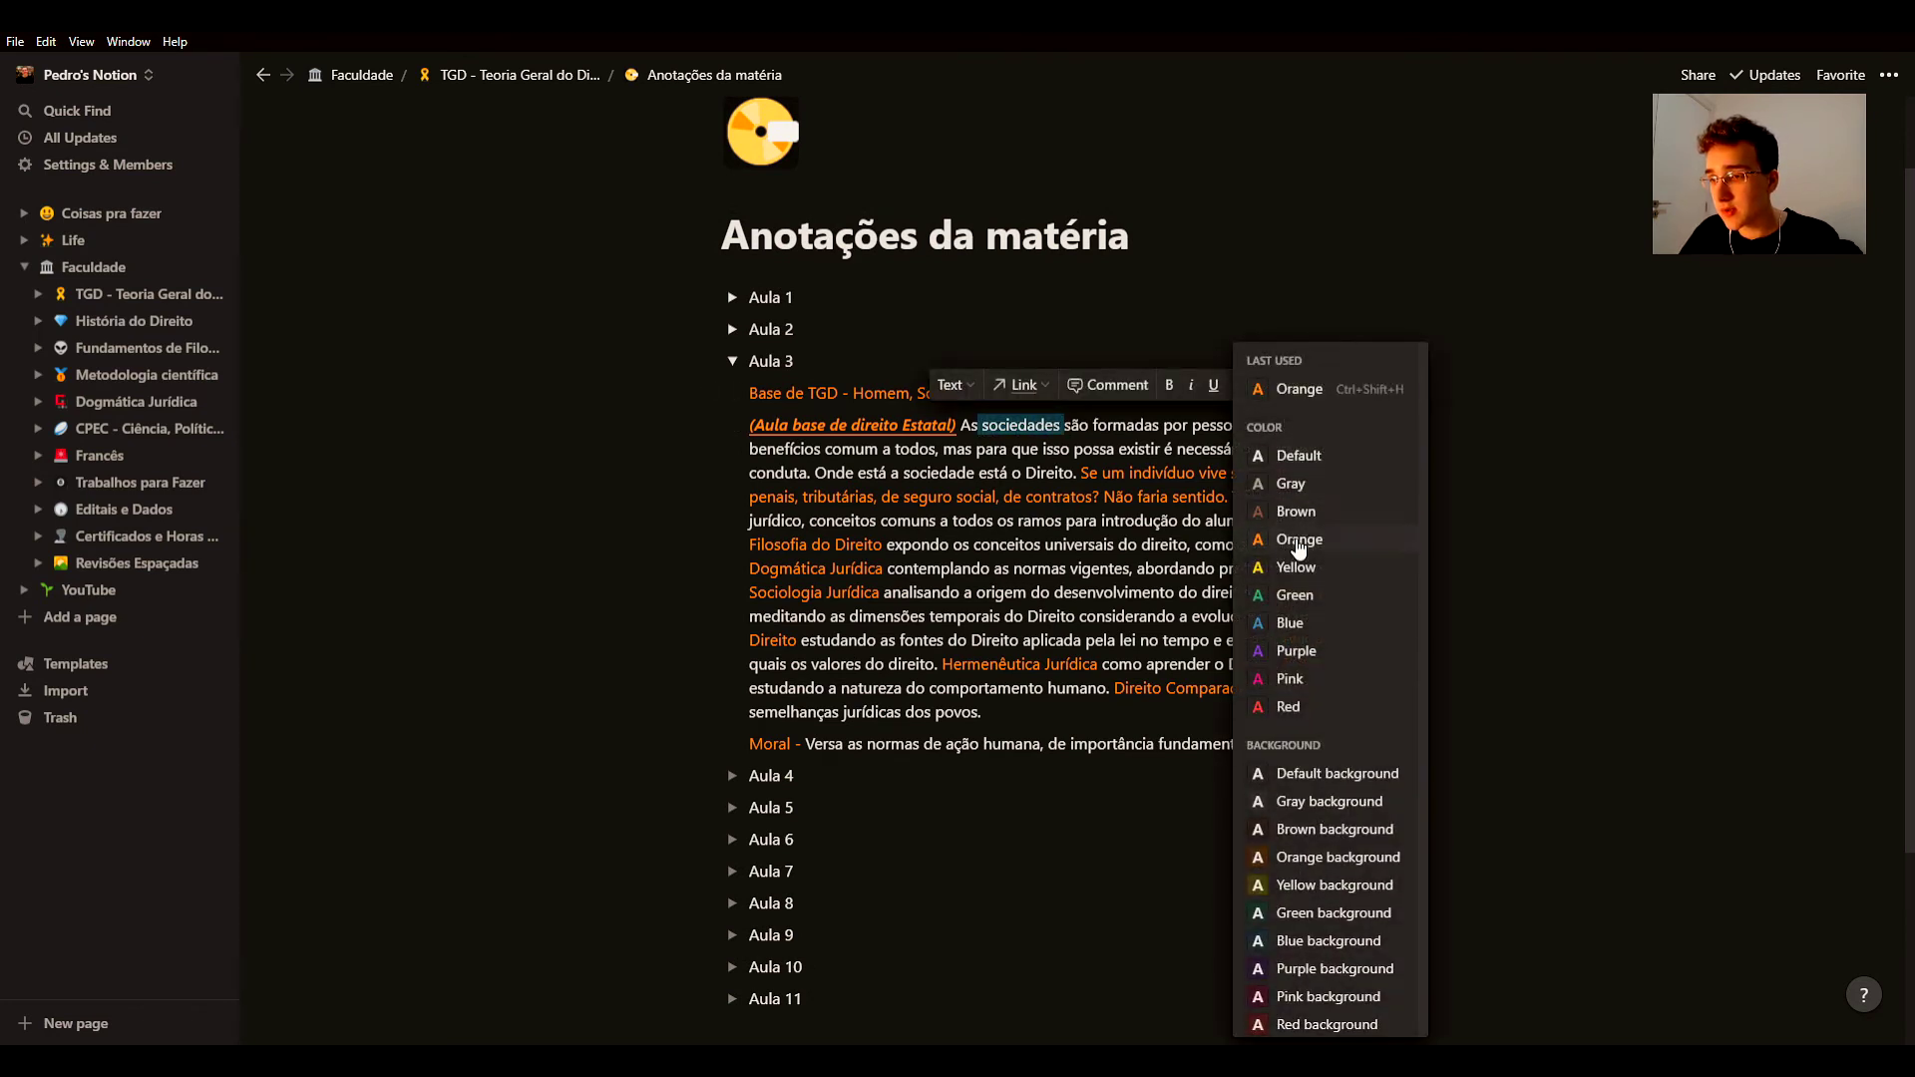
left_click(1171, 385)
left_click(1170, 386)
left_click(1190, 385)
left_click(1212, 385)
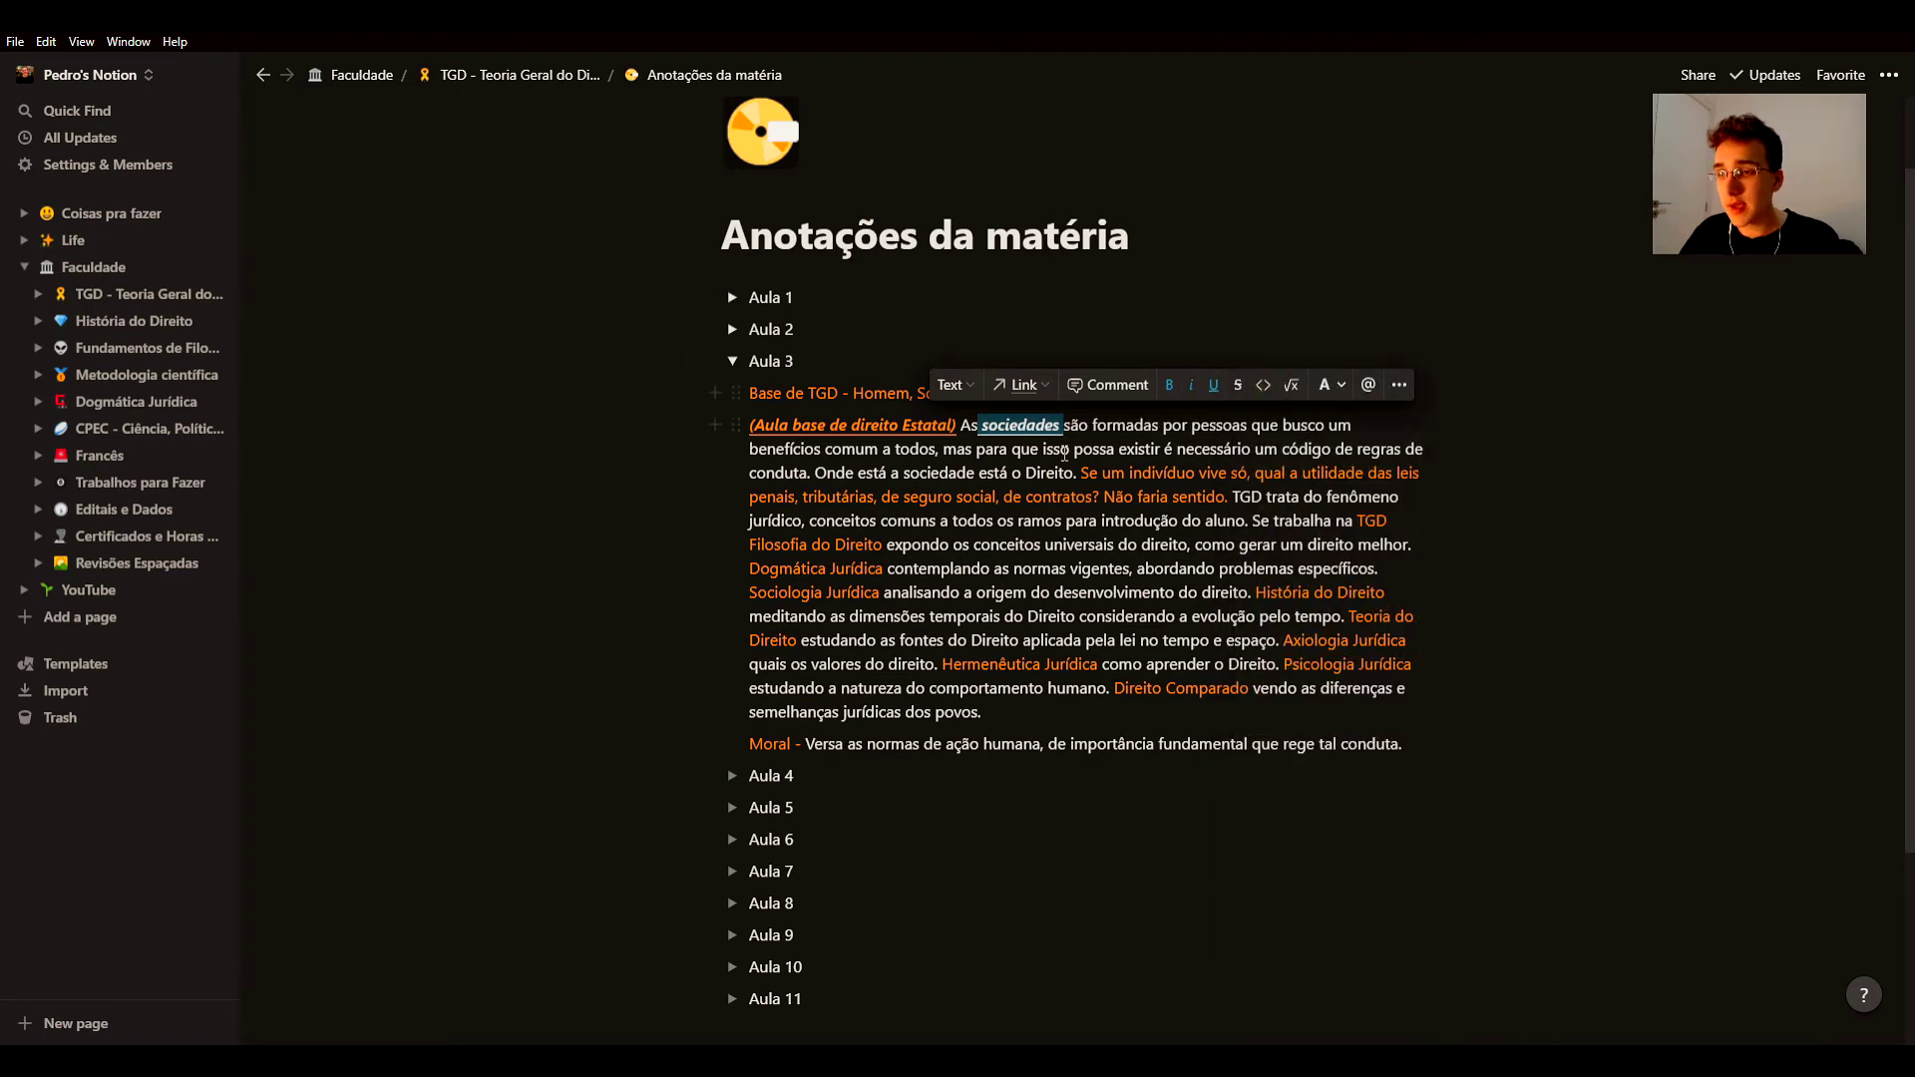
Step: Remove the bold, italic and underline formatting from "sociedades" and deselect the word
left_click(1169, 385)
left_click(1191, 385)
left_click(1212, 385)
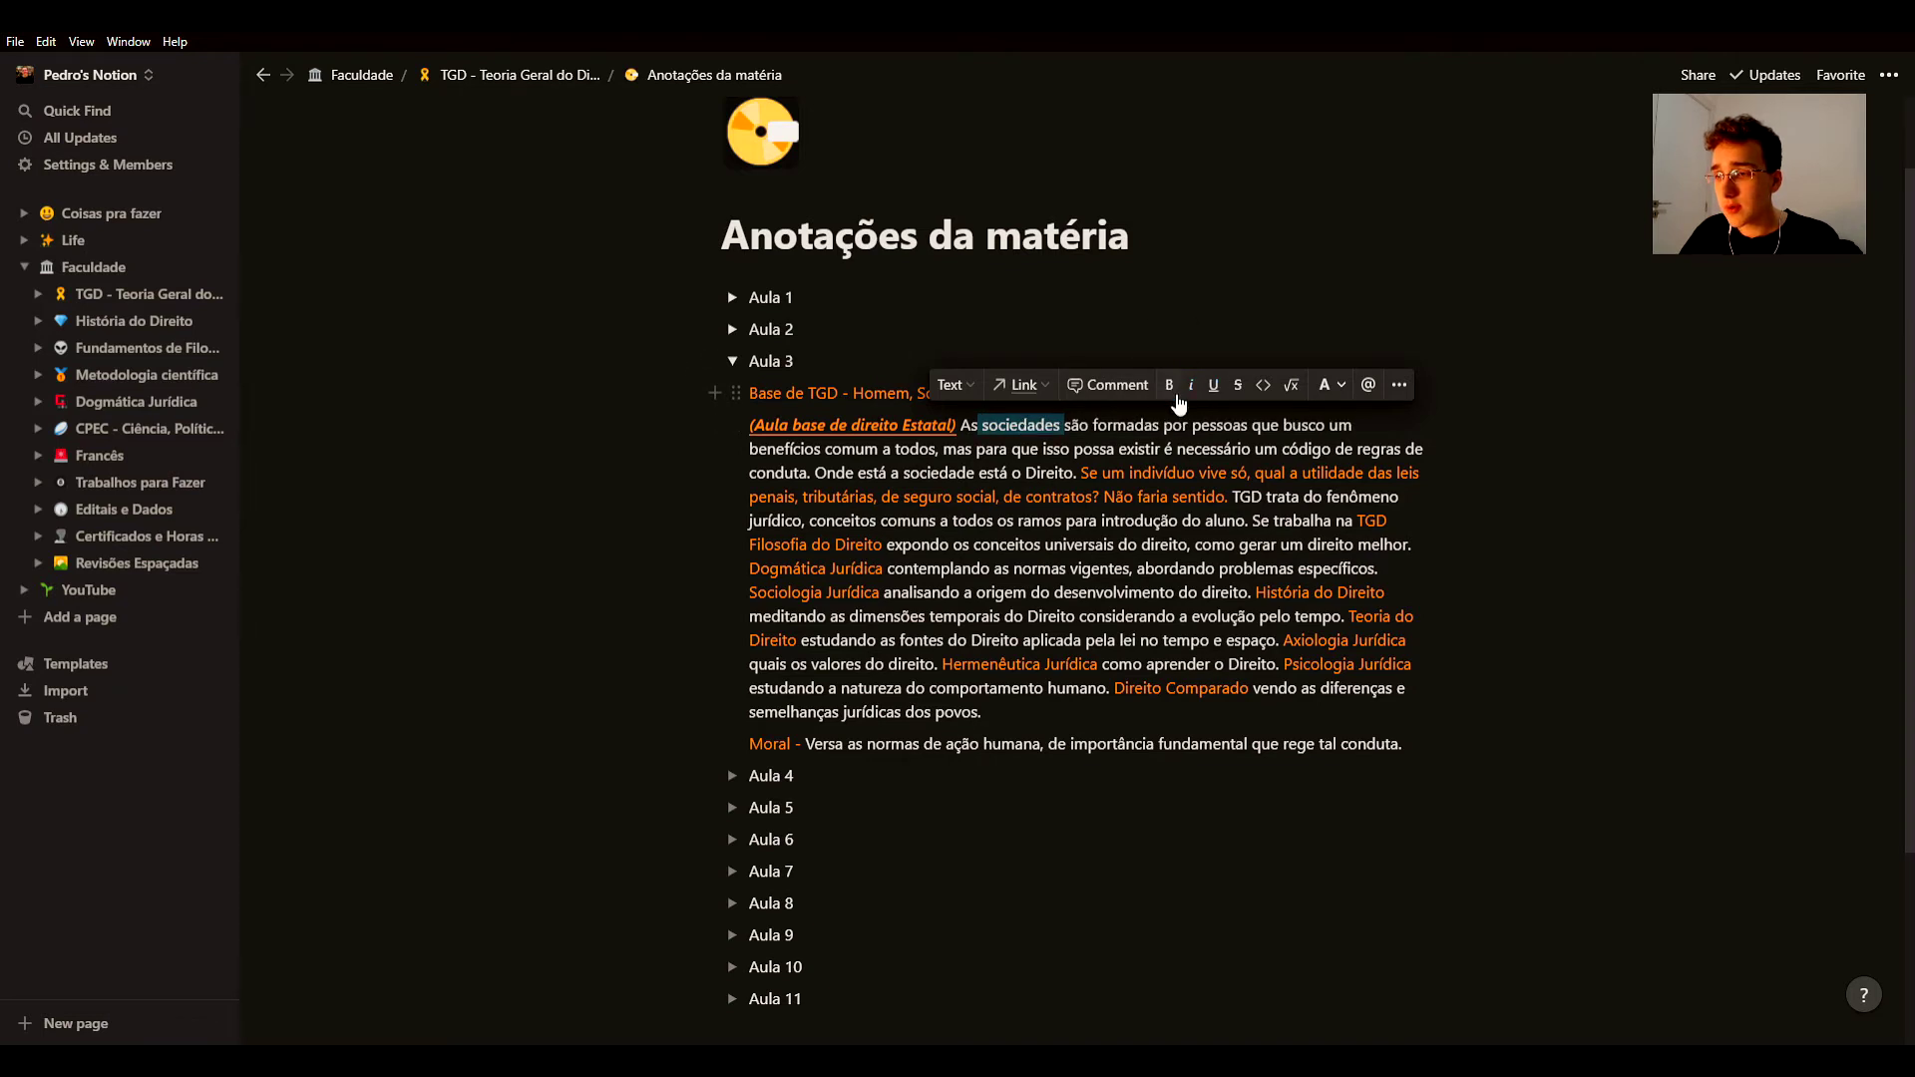
left_click(1105, 475)
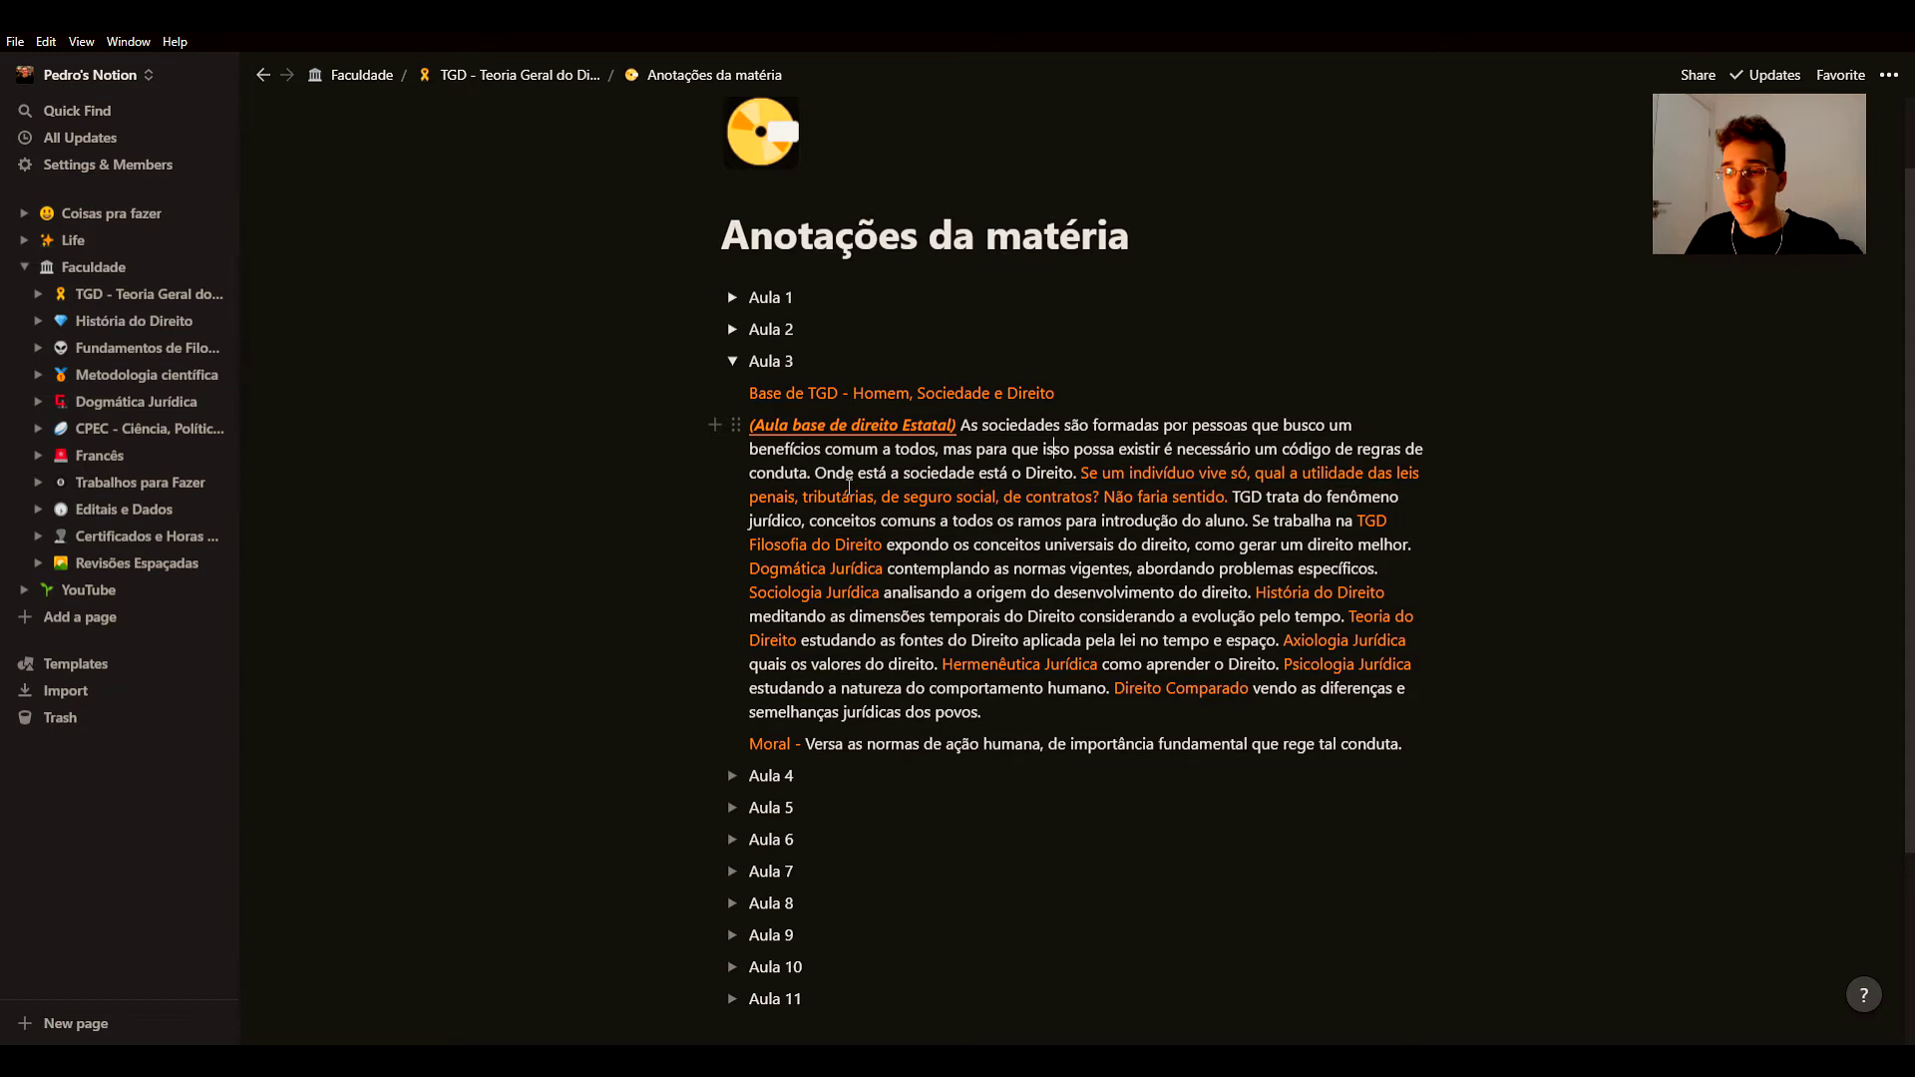
Step: Open História do Direito from the Faculdade page and skim the notes inside the Módulo I toggle, collapsing it again
key("ctrl+[")
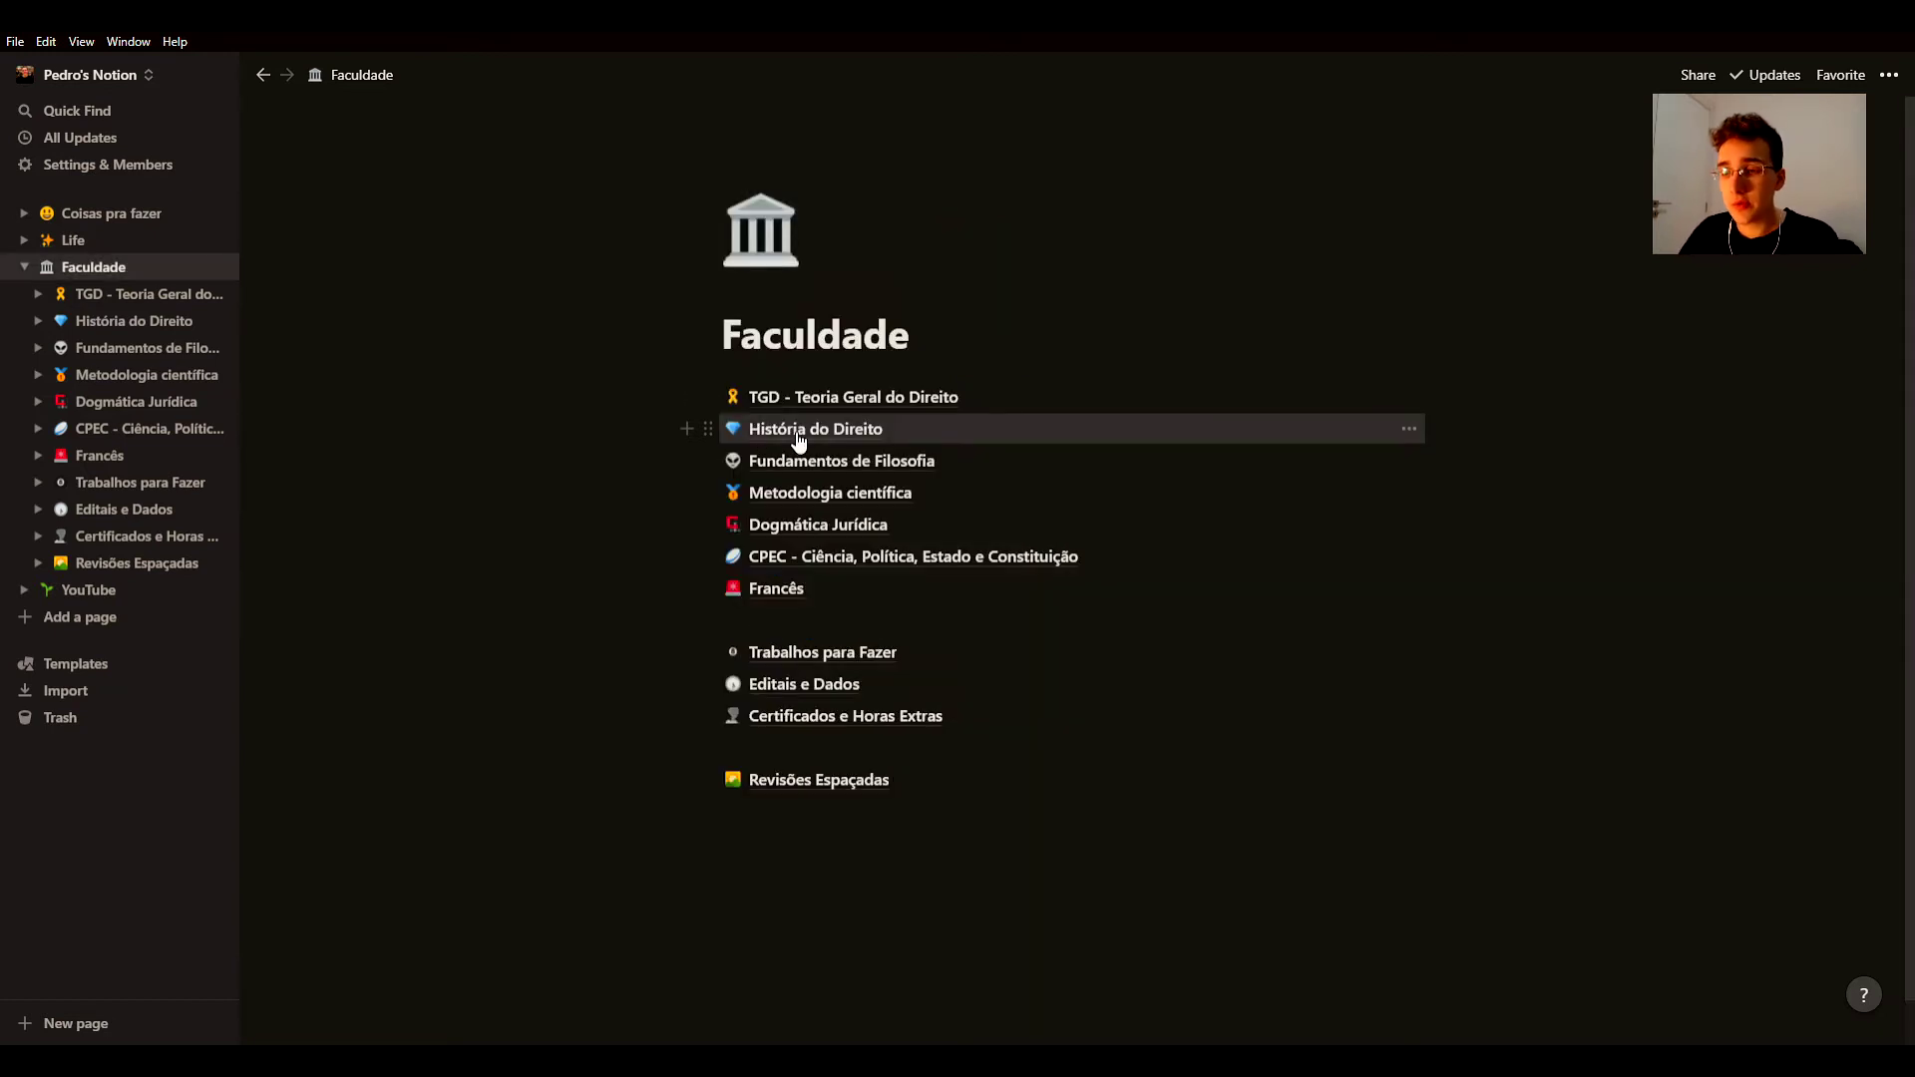
left_click(798, 436)
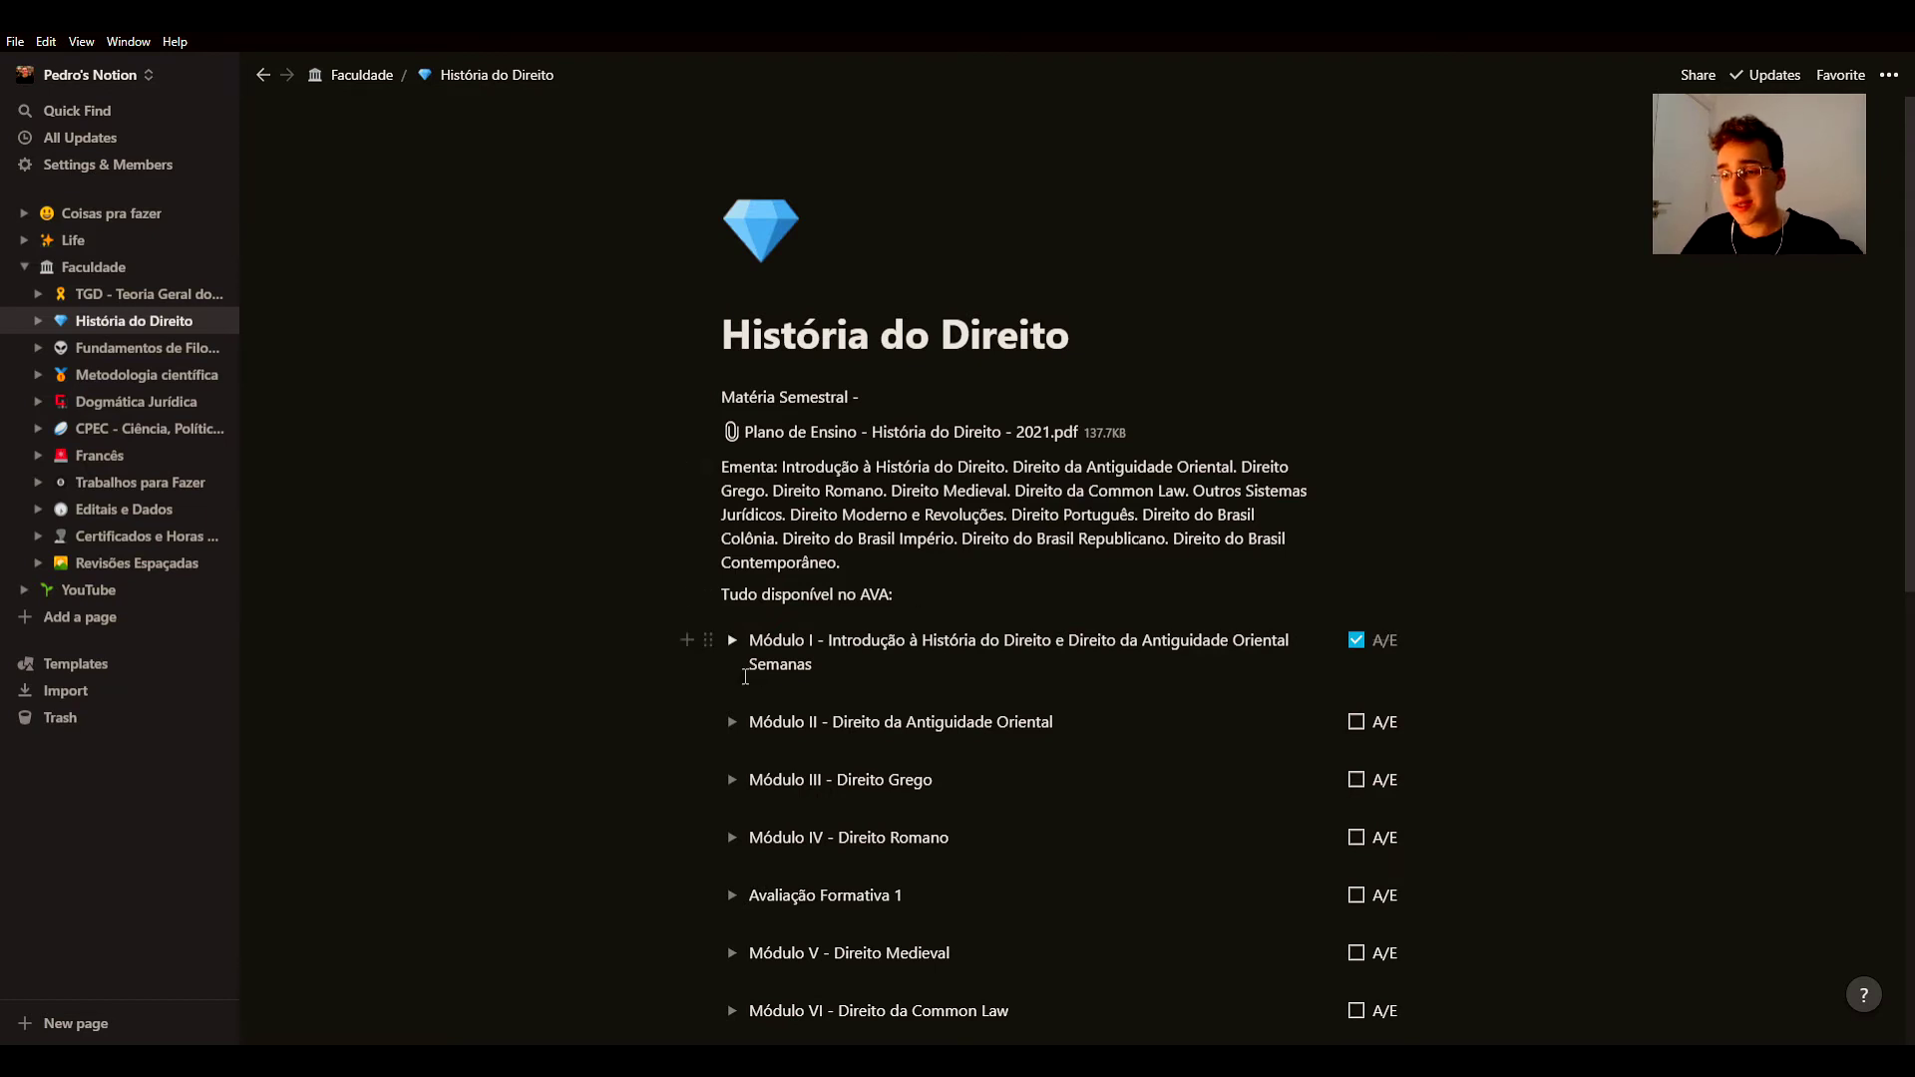
left_click(731, 640)
scroll(790, 527, "down", 3)
scroll(790, 527, "down", 6)
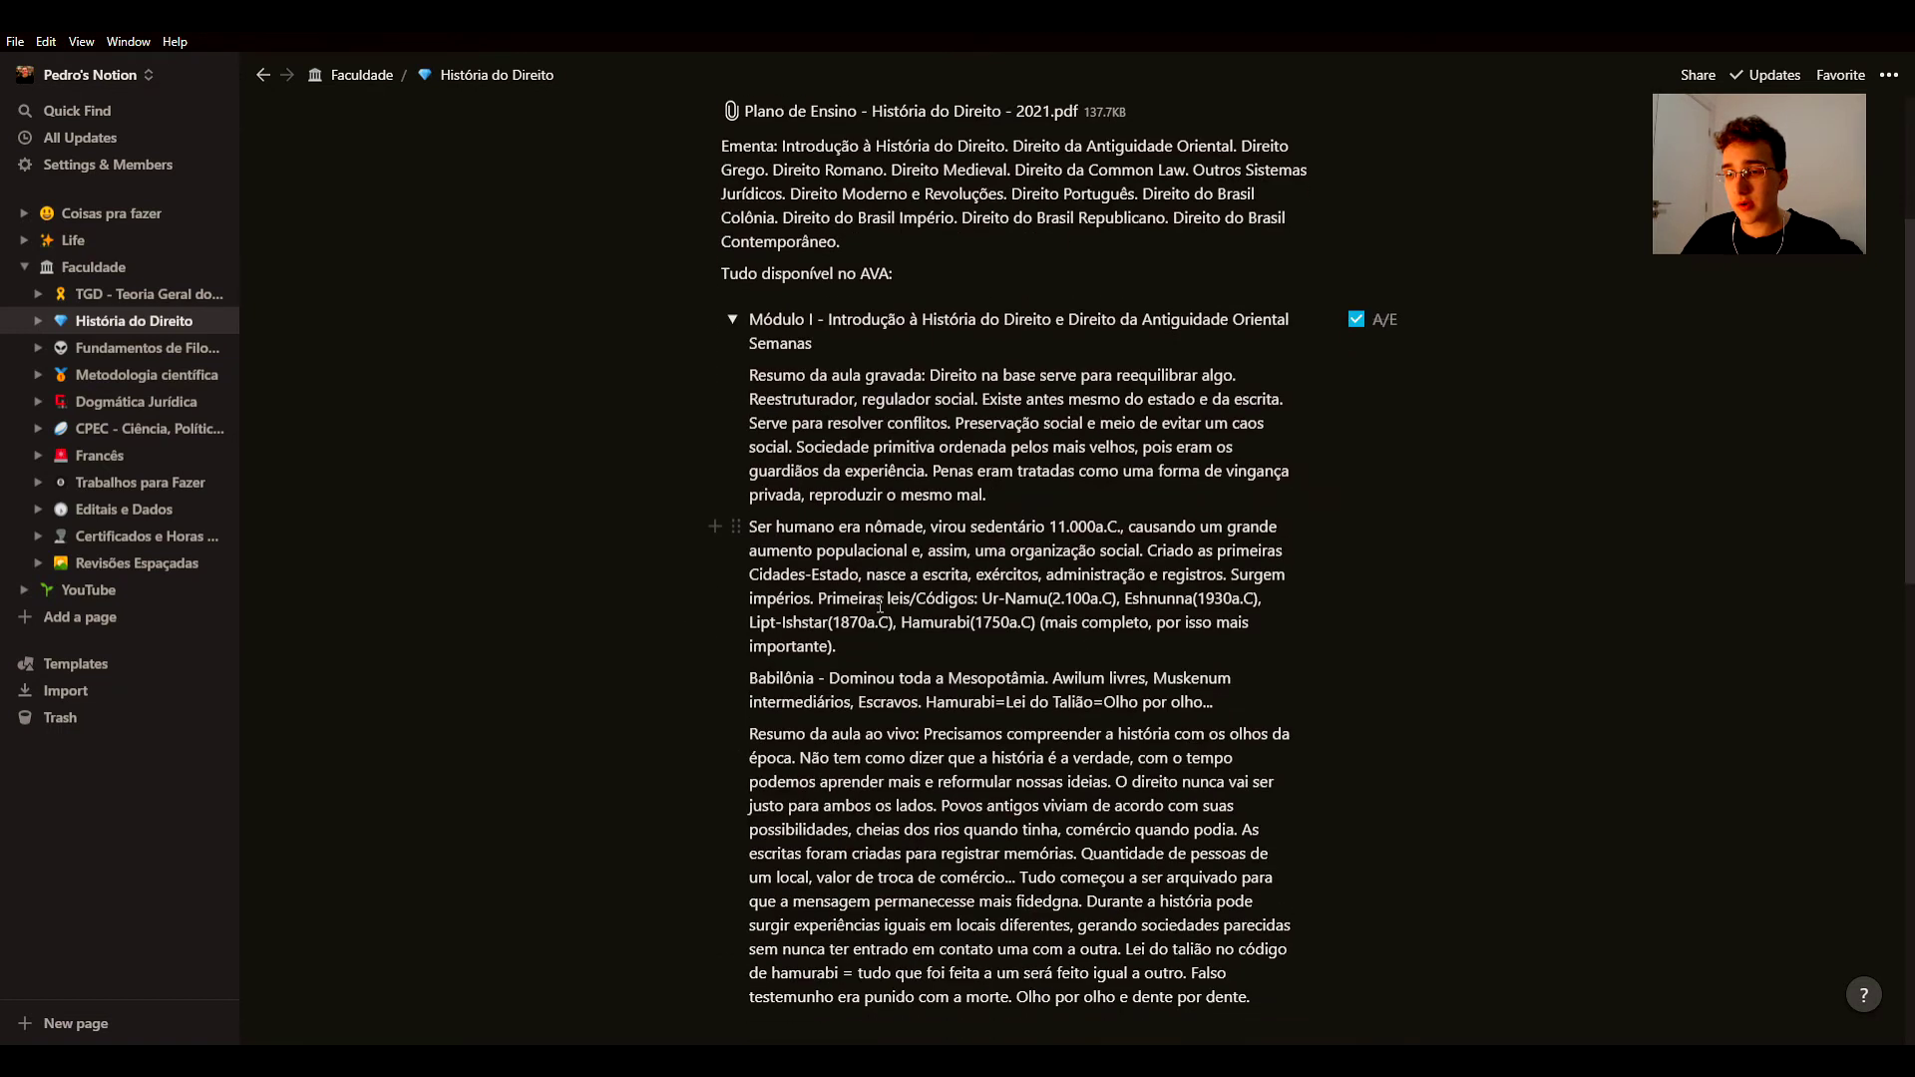
scroll(817, 322, "up", 6)
scroll(818, 322, "up", 3)
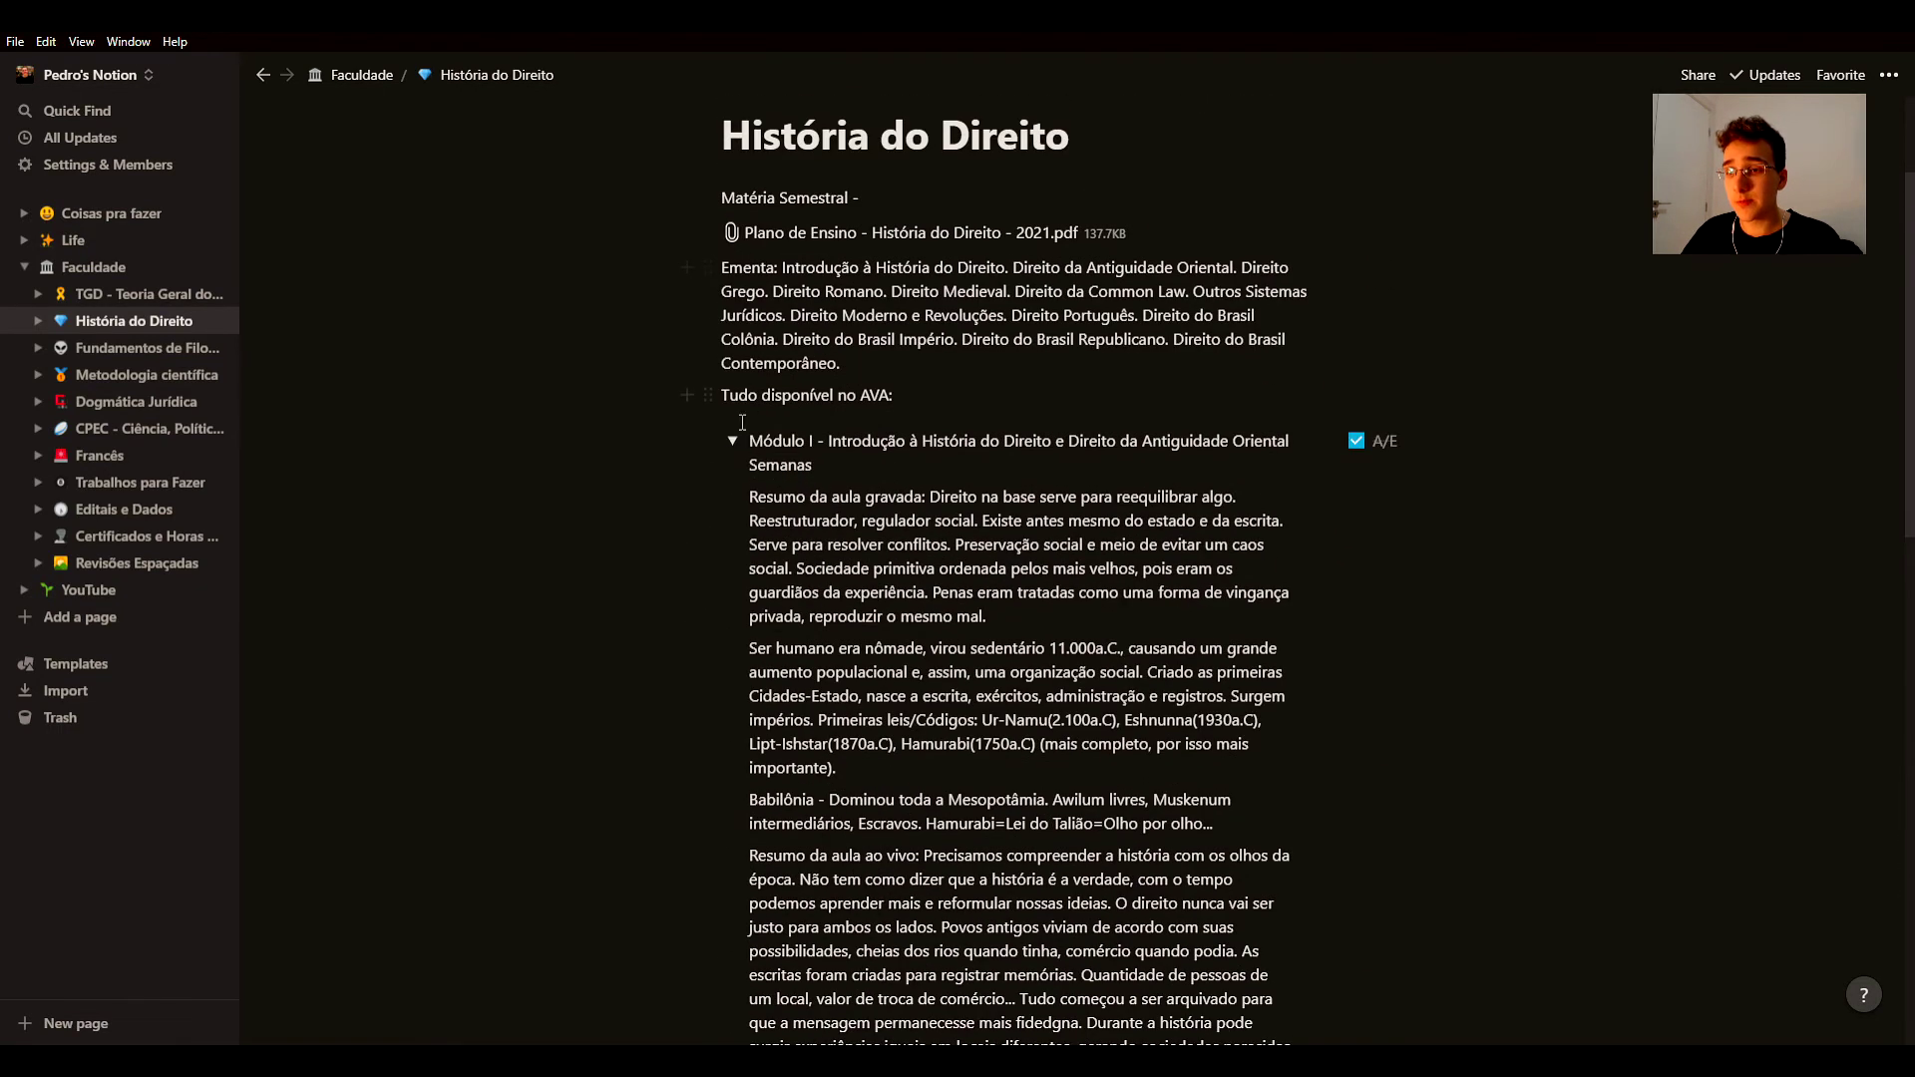
left_click(731, 440)
Step: Examine the list of module and Avaliação Formativa toggles with their A/E checkboxes in História do Direito
scroll(1035, 315, "down", 10)
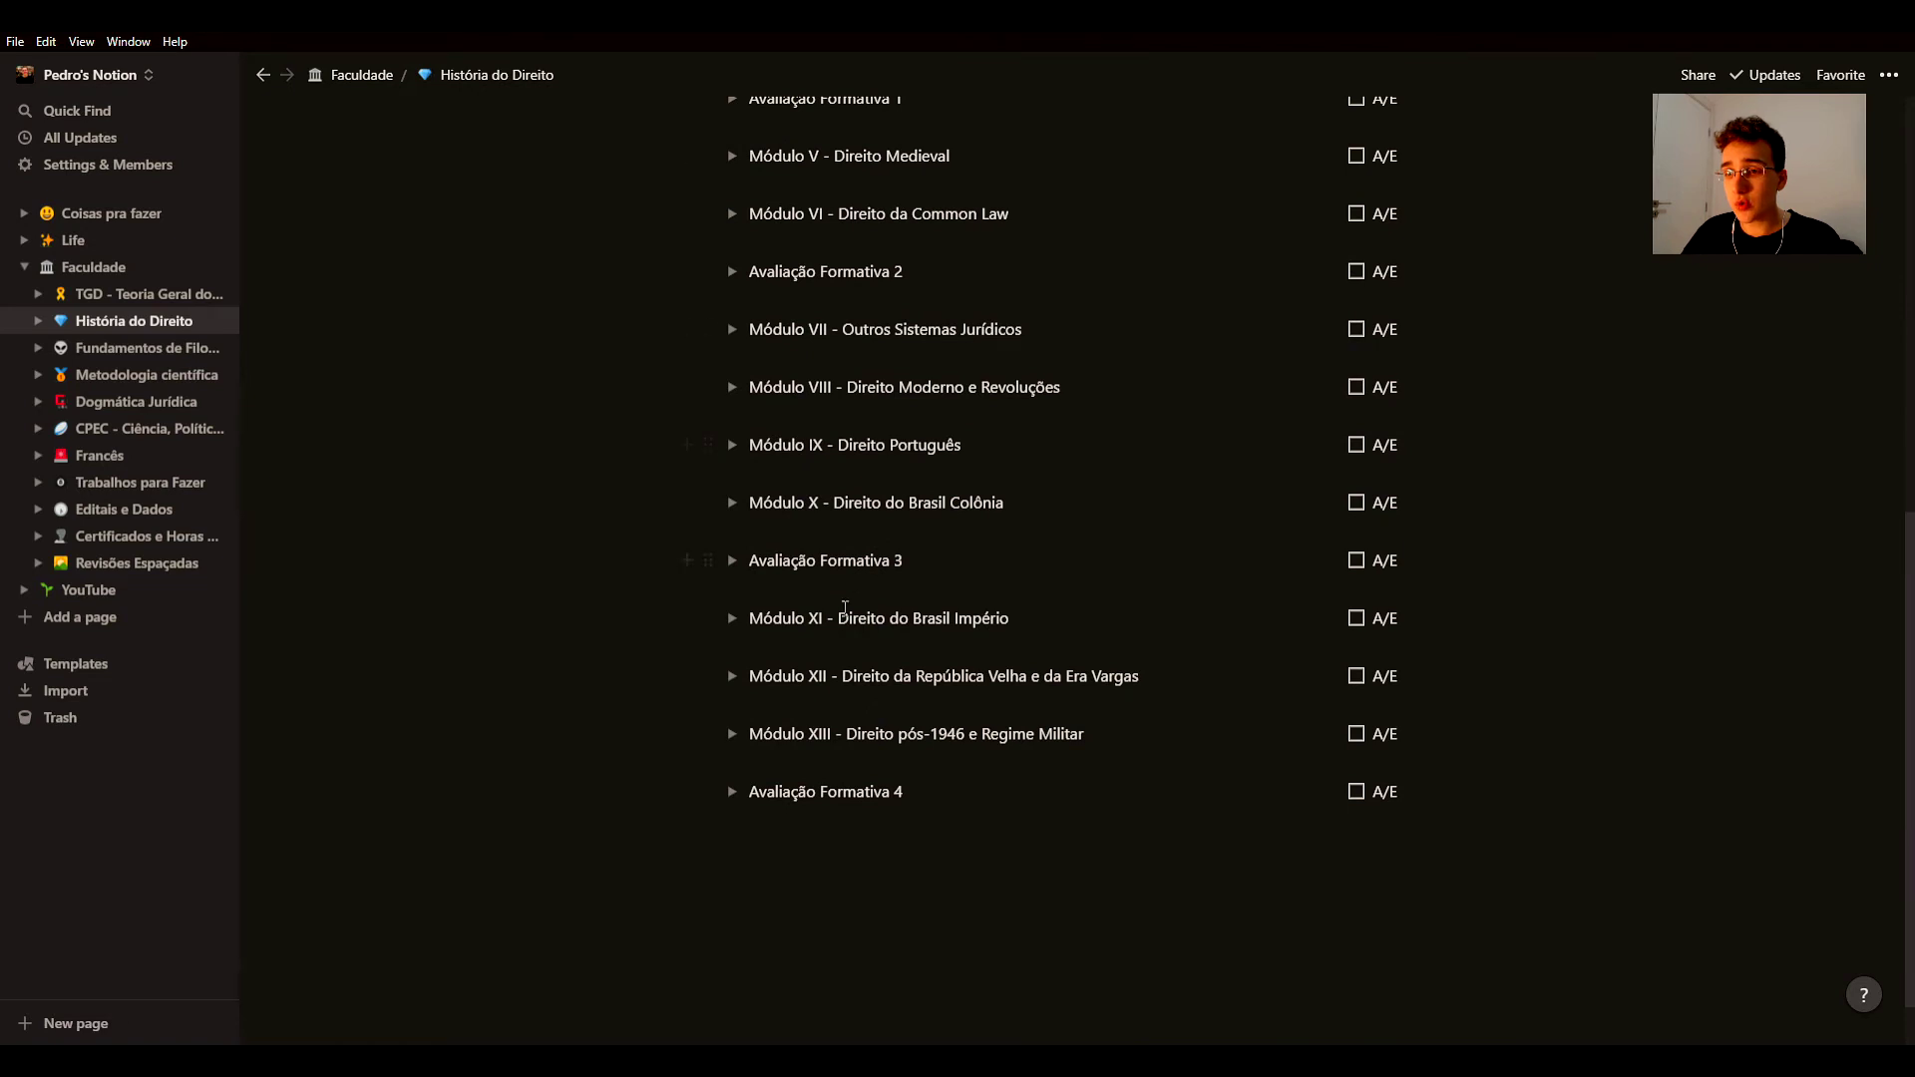
scroll(880, 661, "up", 6)
scroll(880, 661, "up", 1)
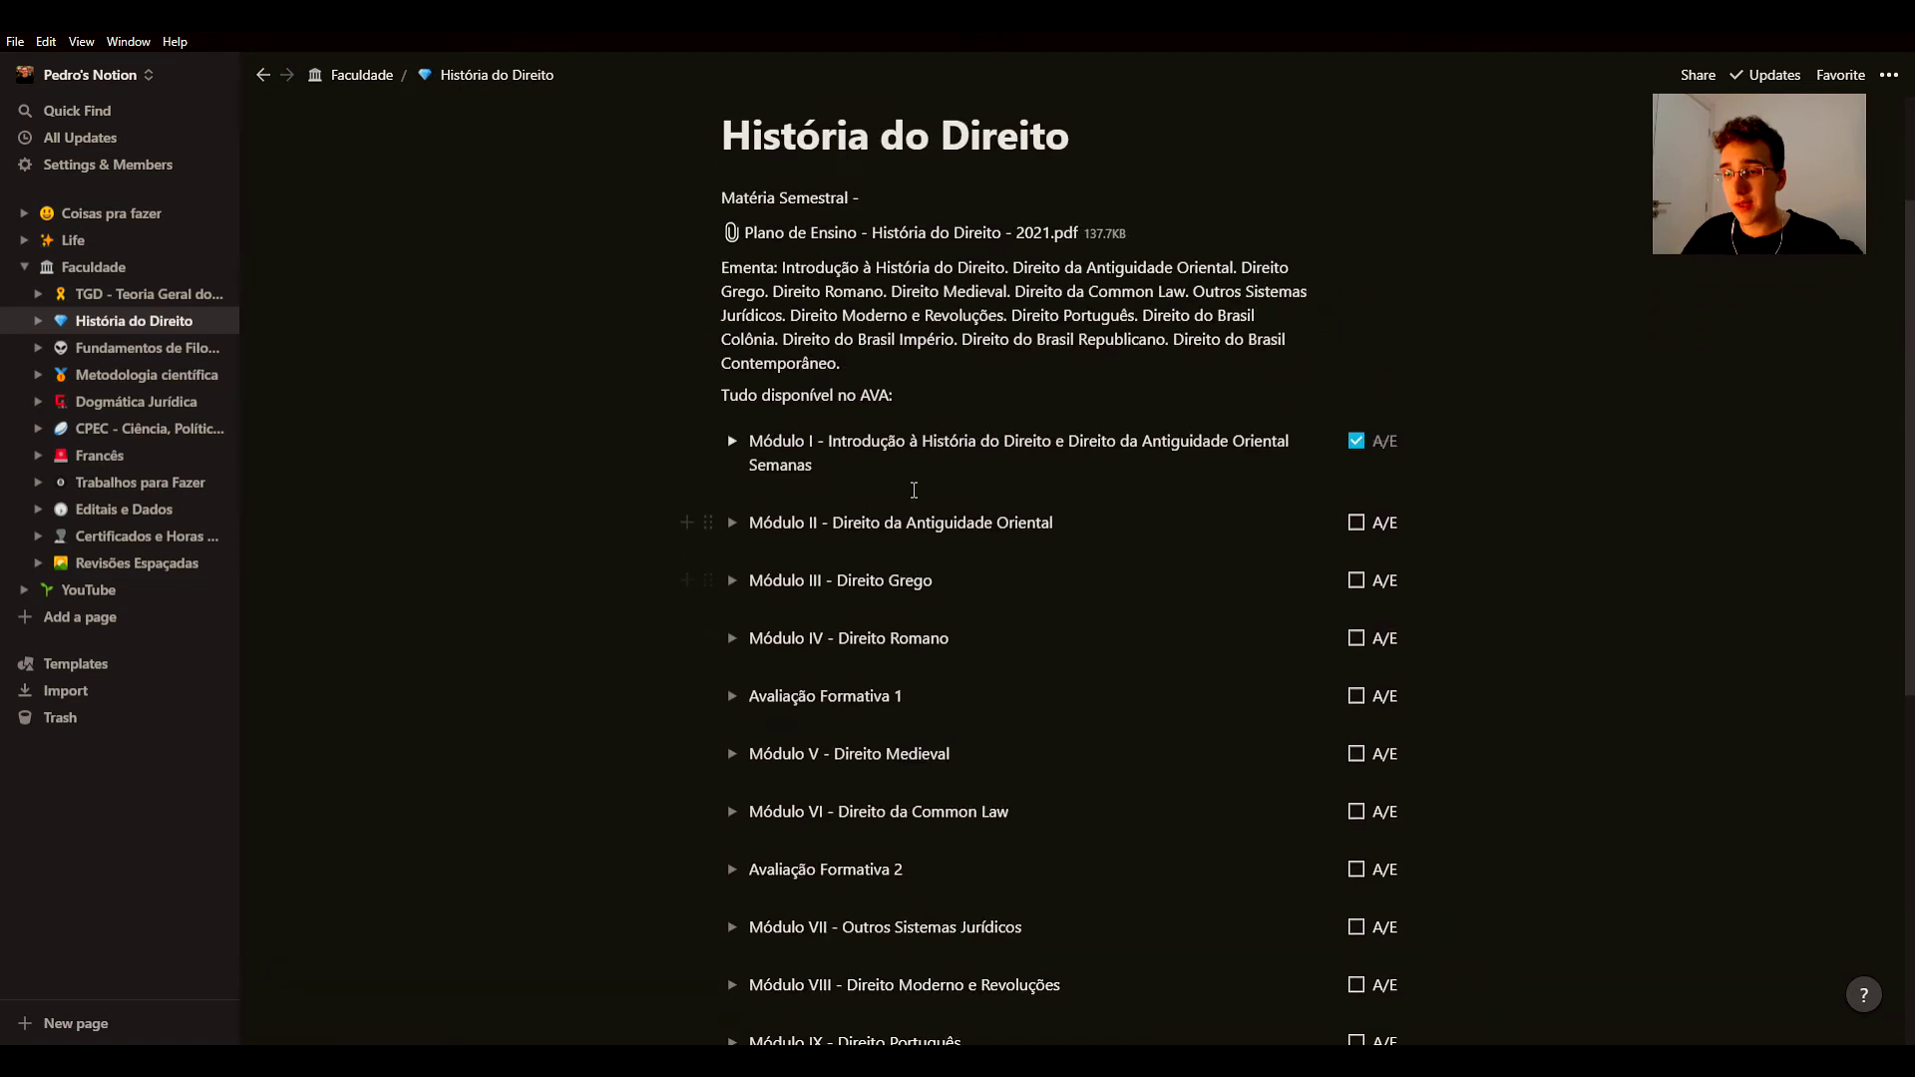
scroll(924, 462, "down", 3)
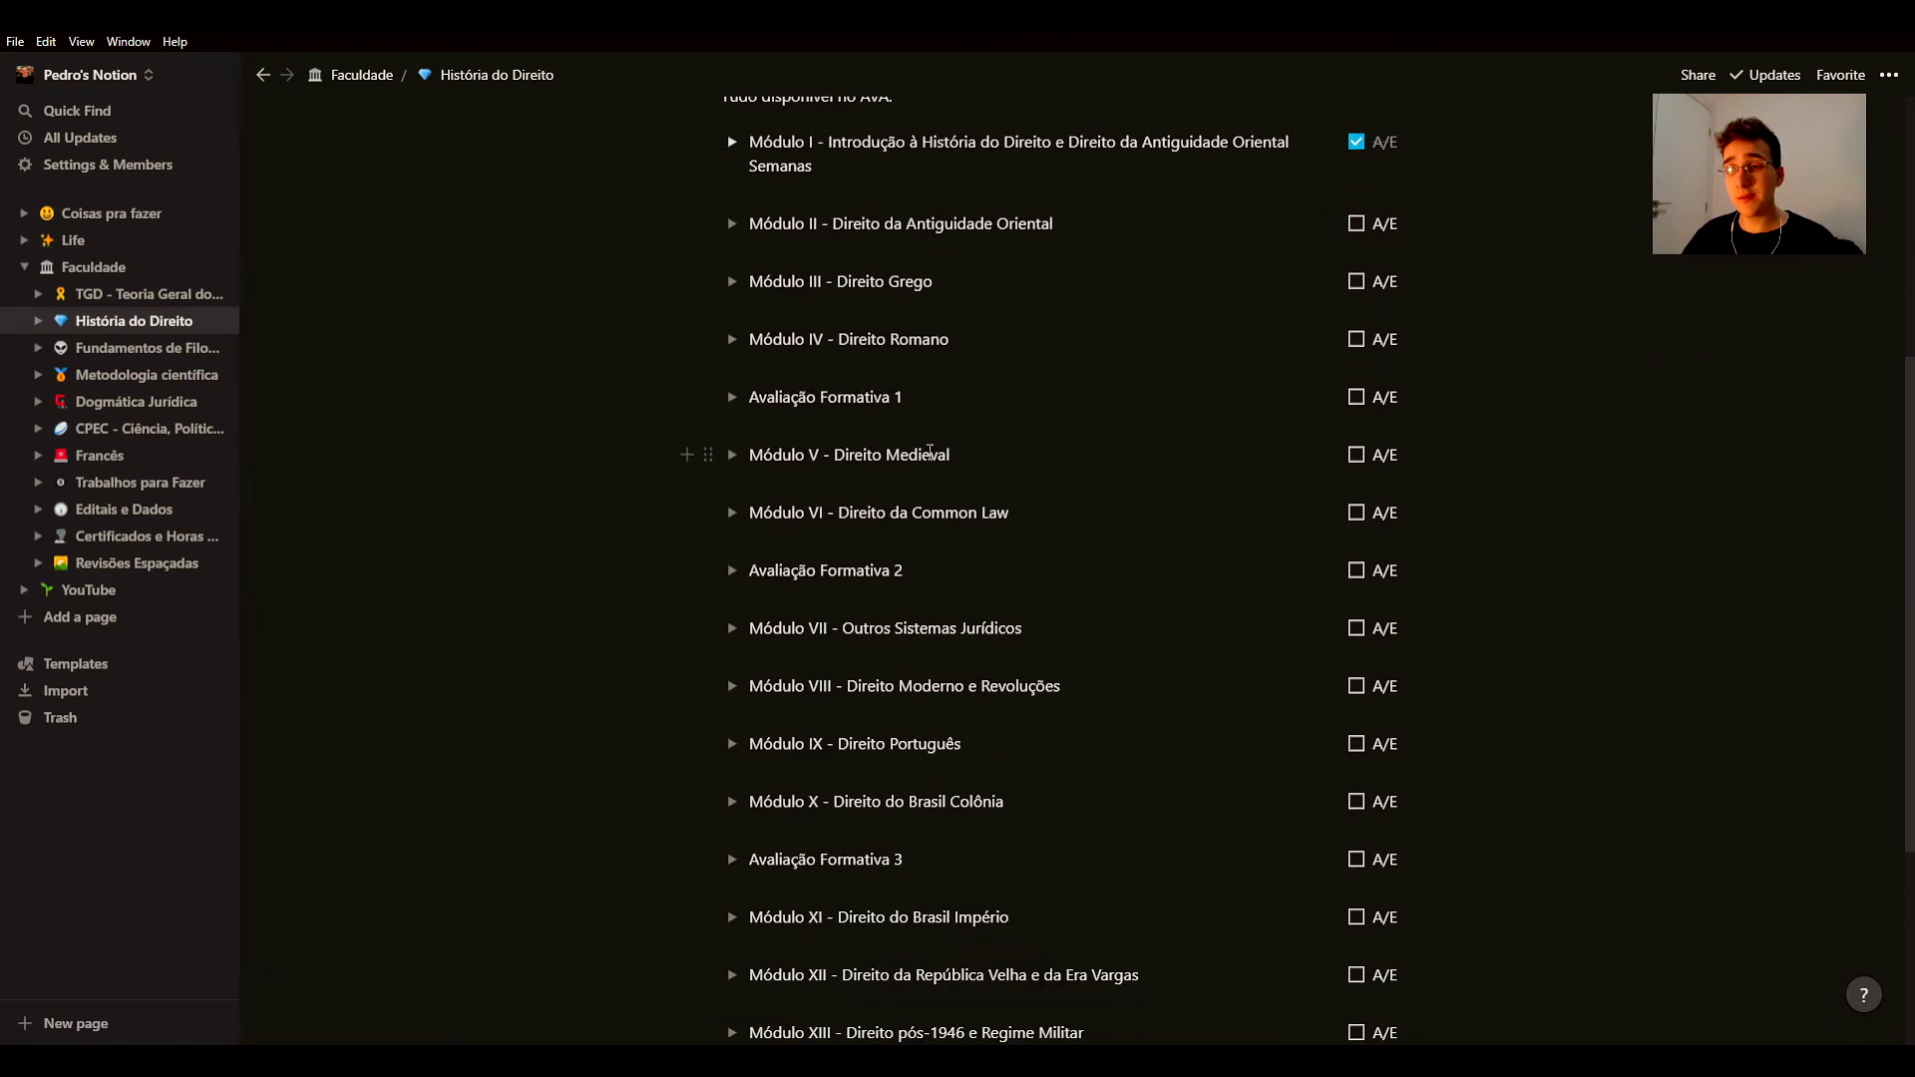
scroll(930, 452, "down", 1)
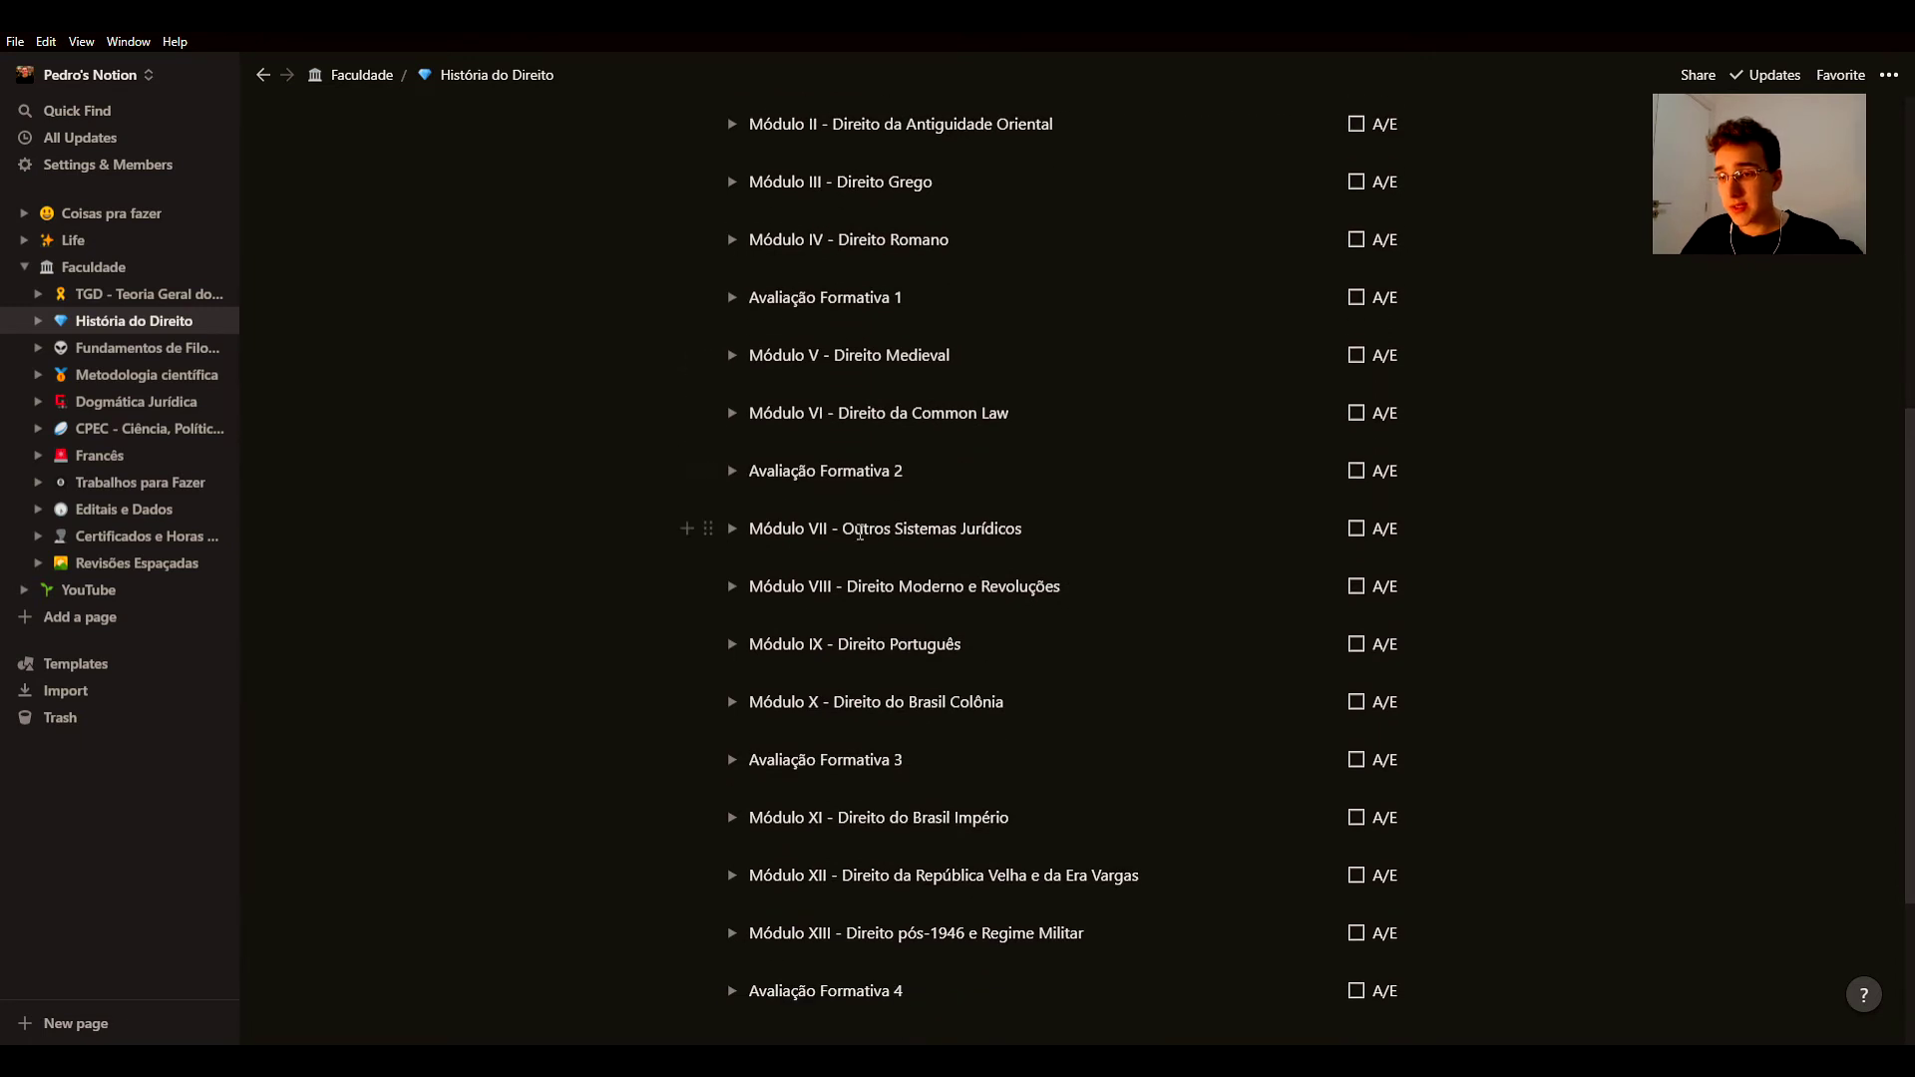
scroll(942, 548, "down", 1)
scroll(943, 548, "up", 4)
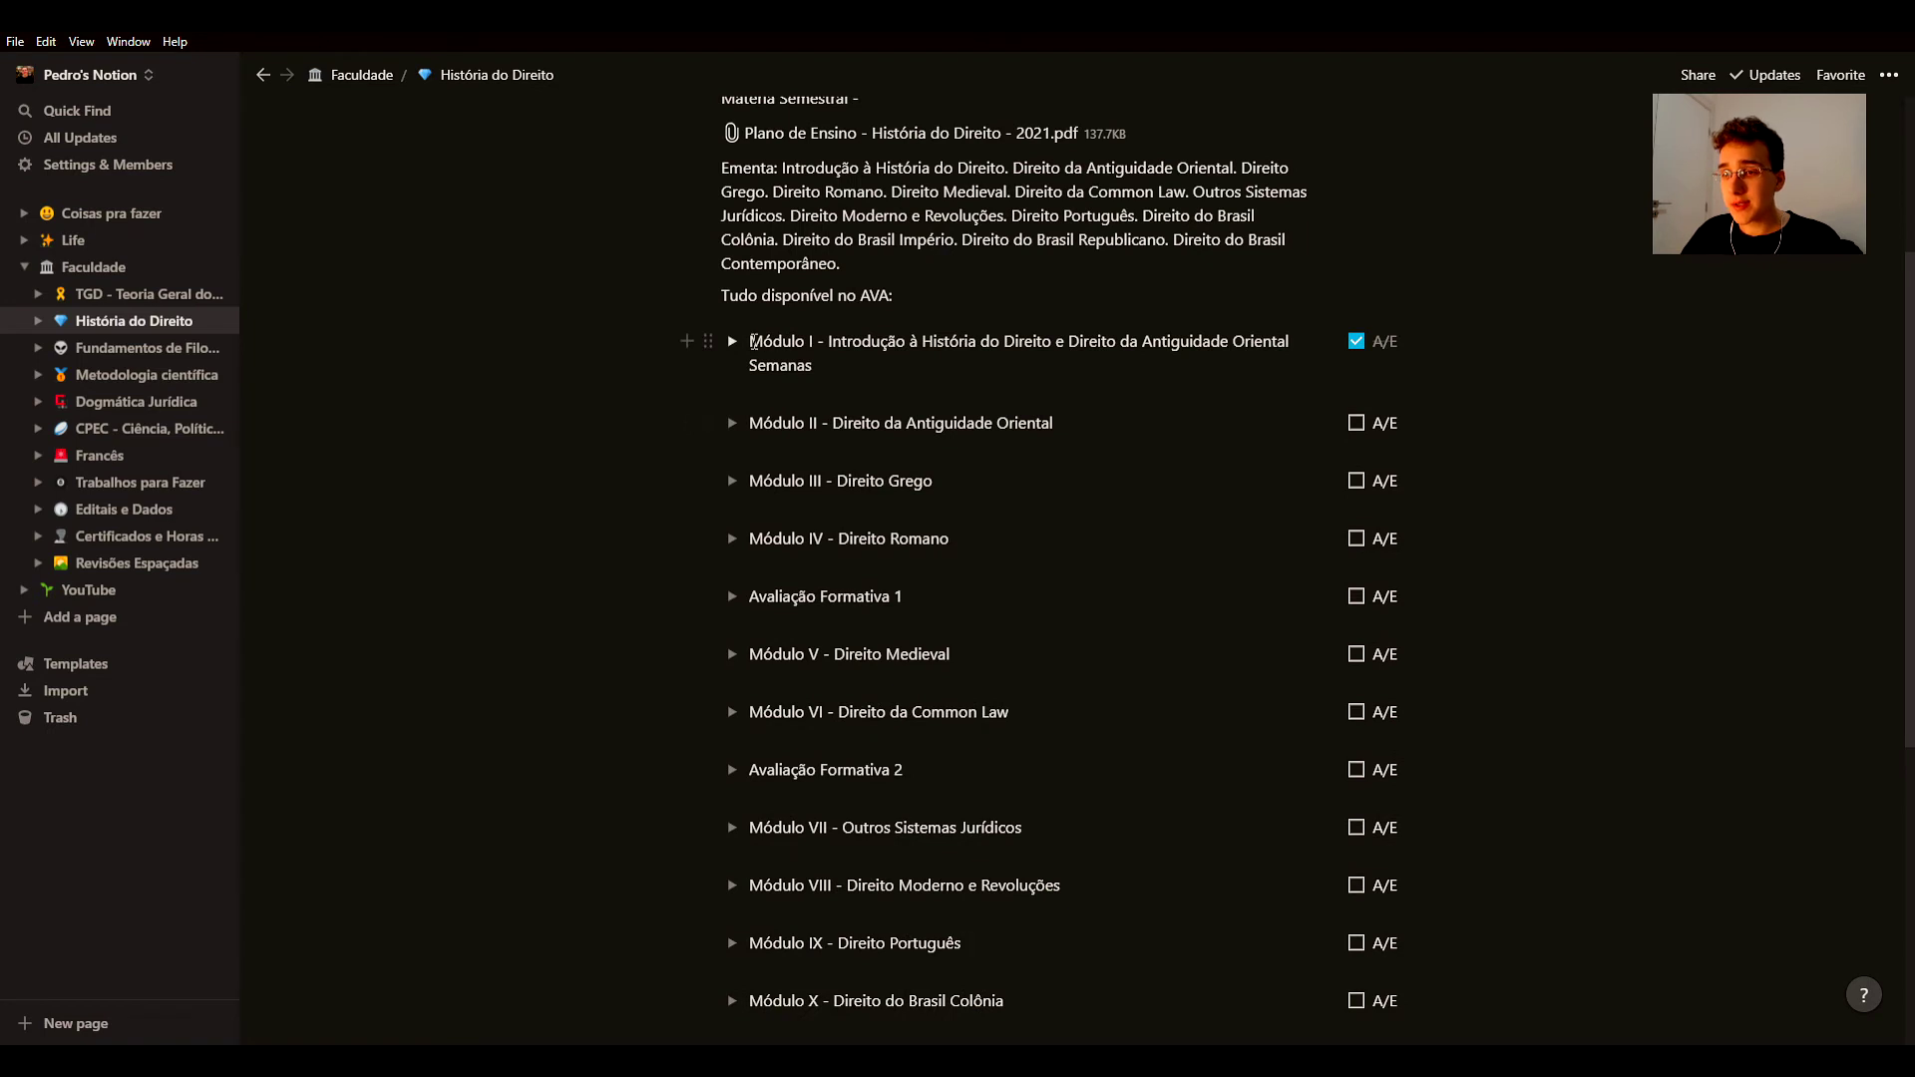
Step: Expand Módulo I, read its recorded-lesson and live-lesson summaries, and collapse the toggle
left_click(732, 341)
left_click_drag(750, 419, 1264, 445)
scroll(925, 419, "down", 4)
left_click_drag(851, 405, 925, 418)
left_click(924, 419)
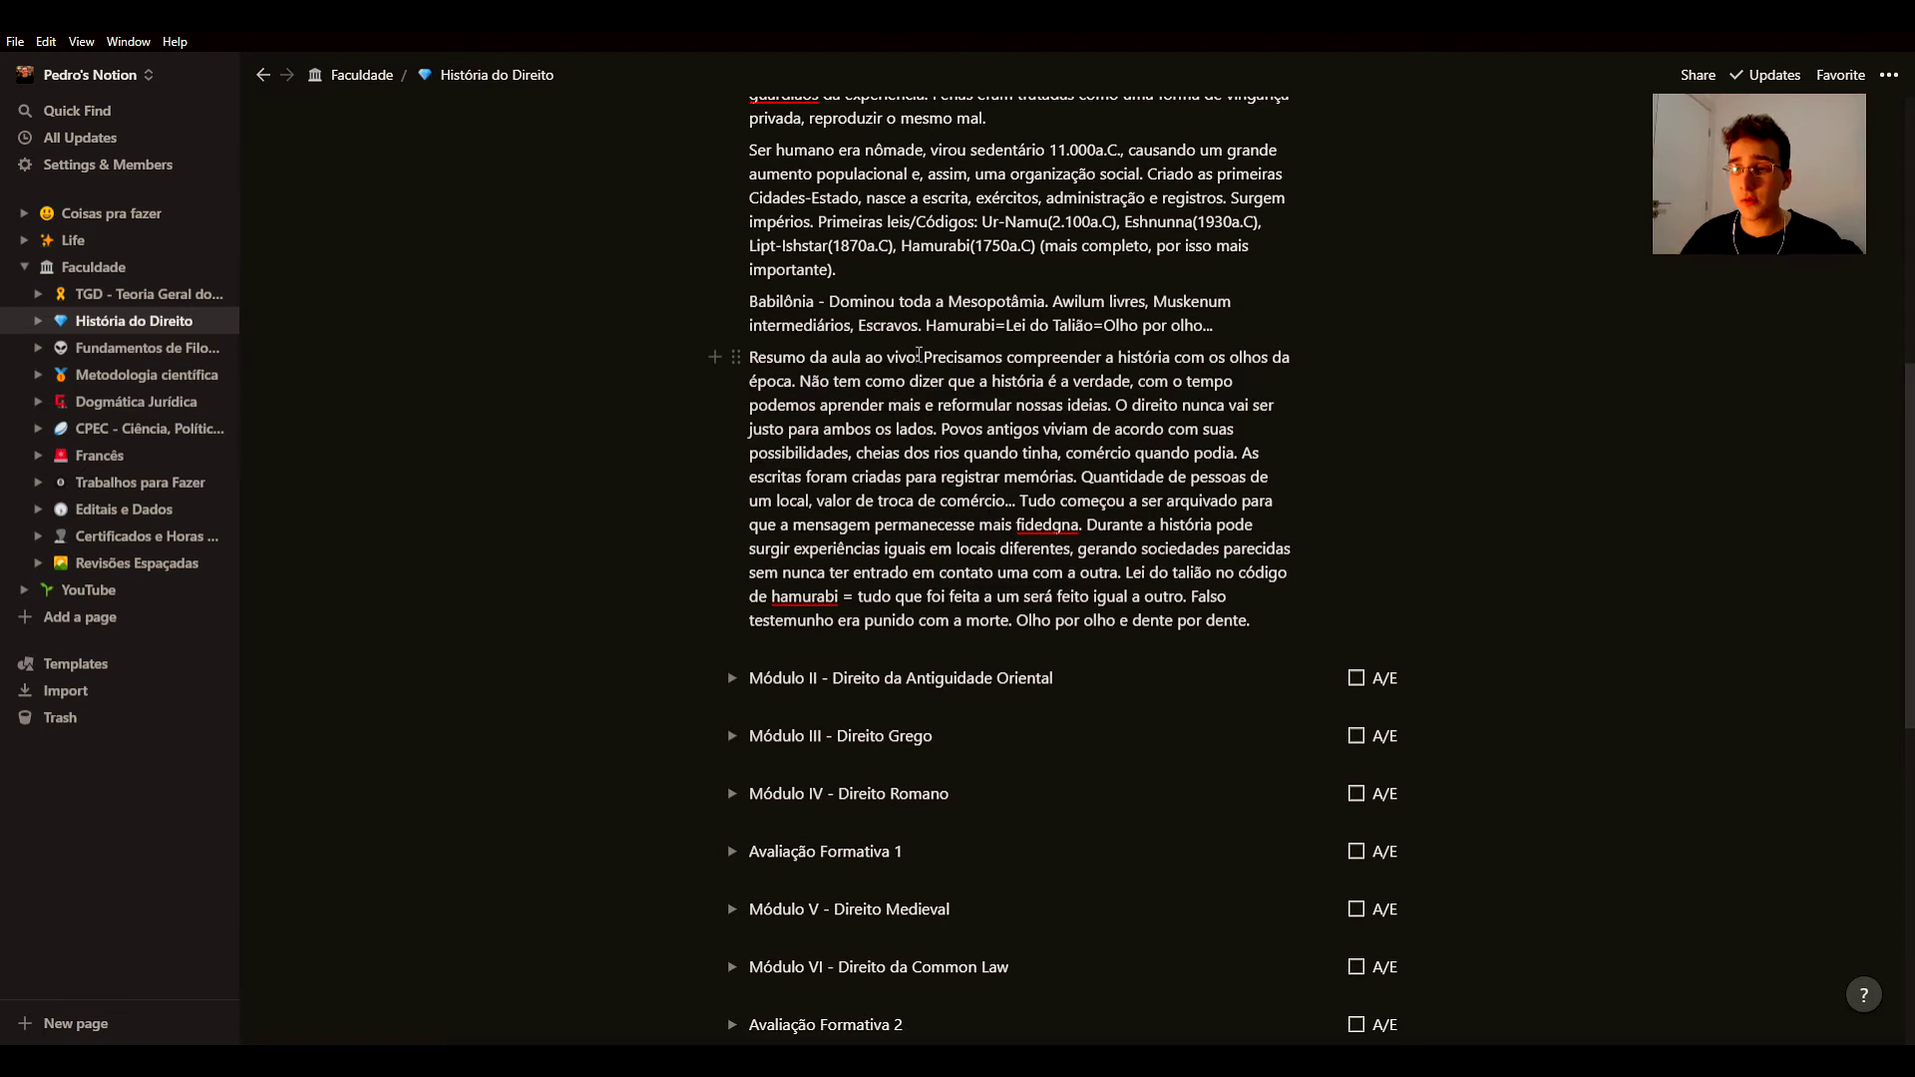
left_click_drag(918, 356, 1107, 359)
left_click(1087, 431)
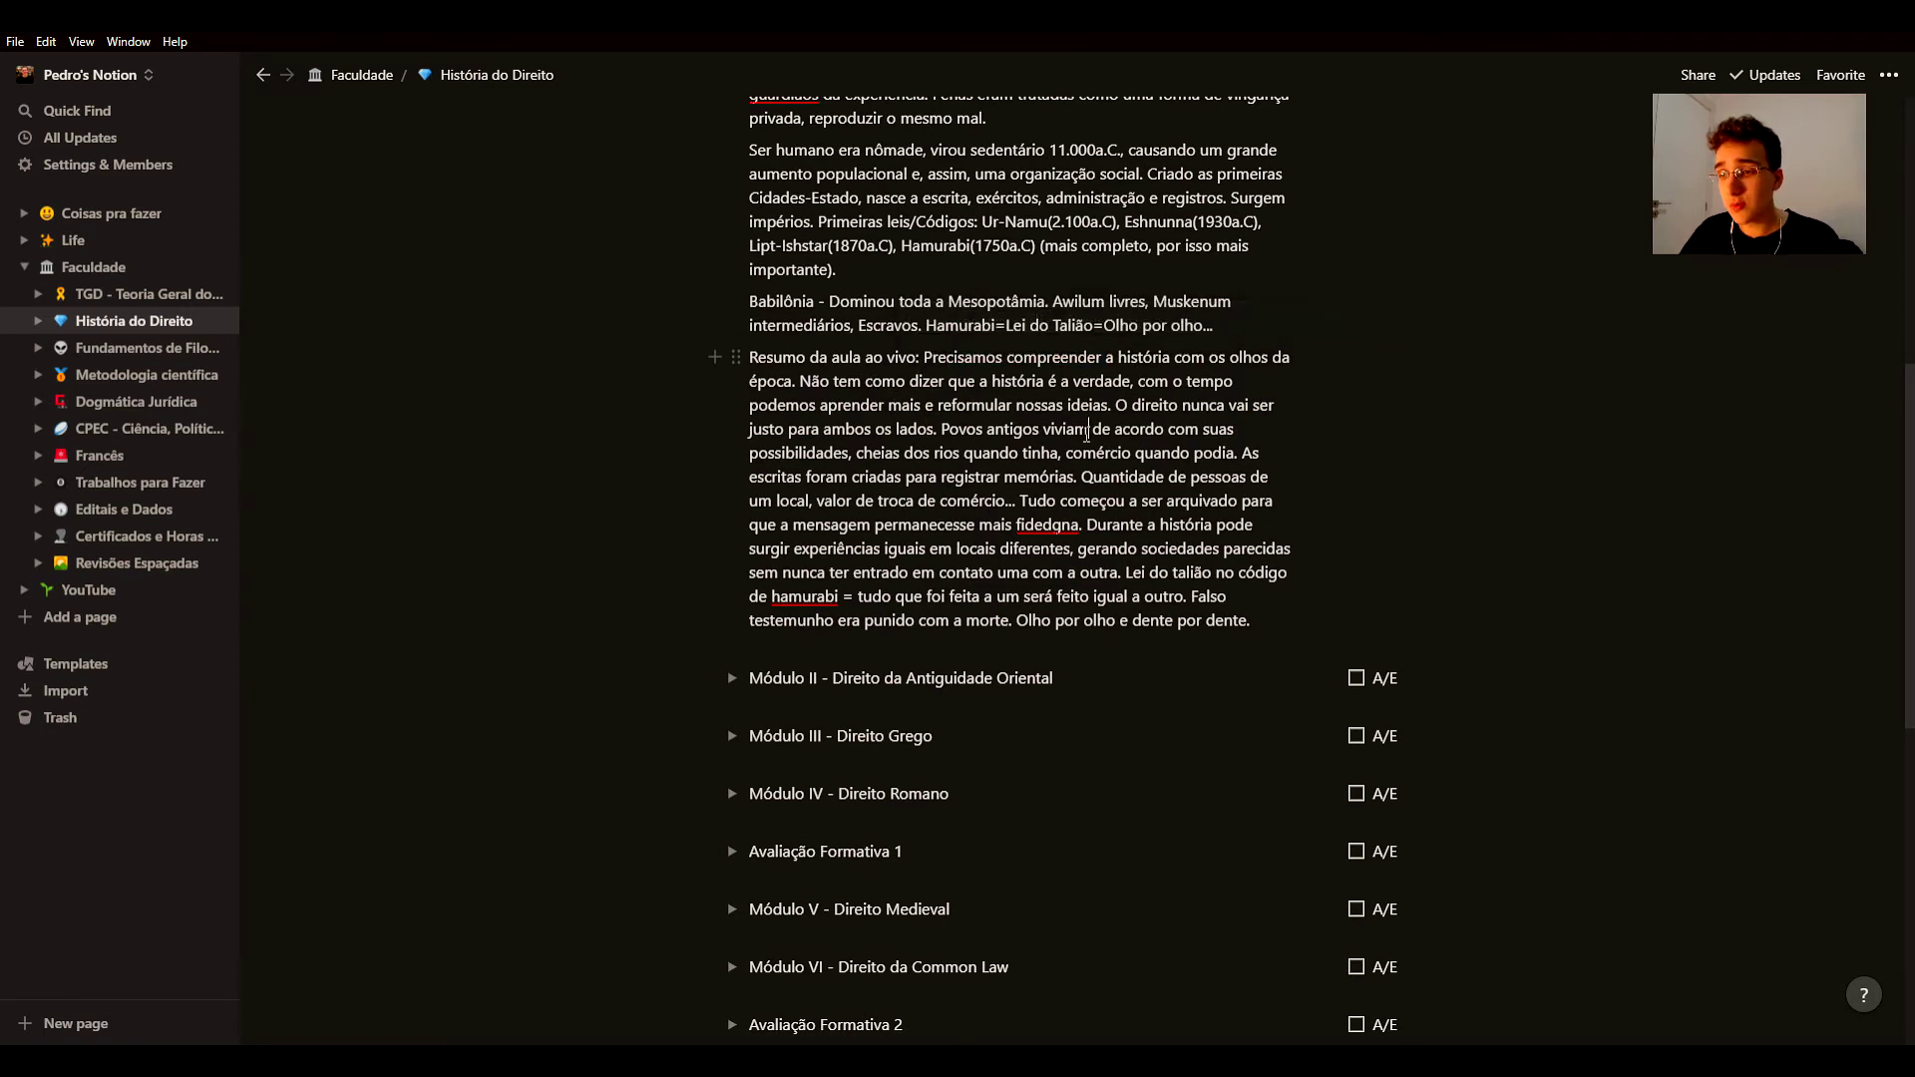
scroll(1087, 431, "up", 5)
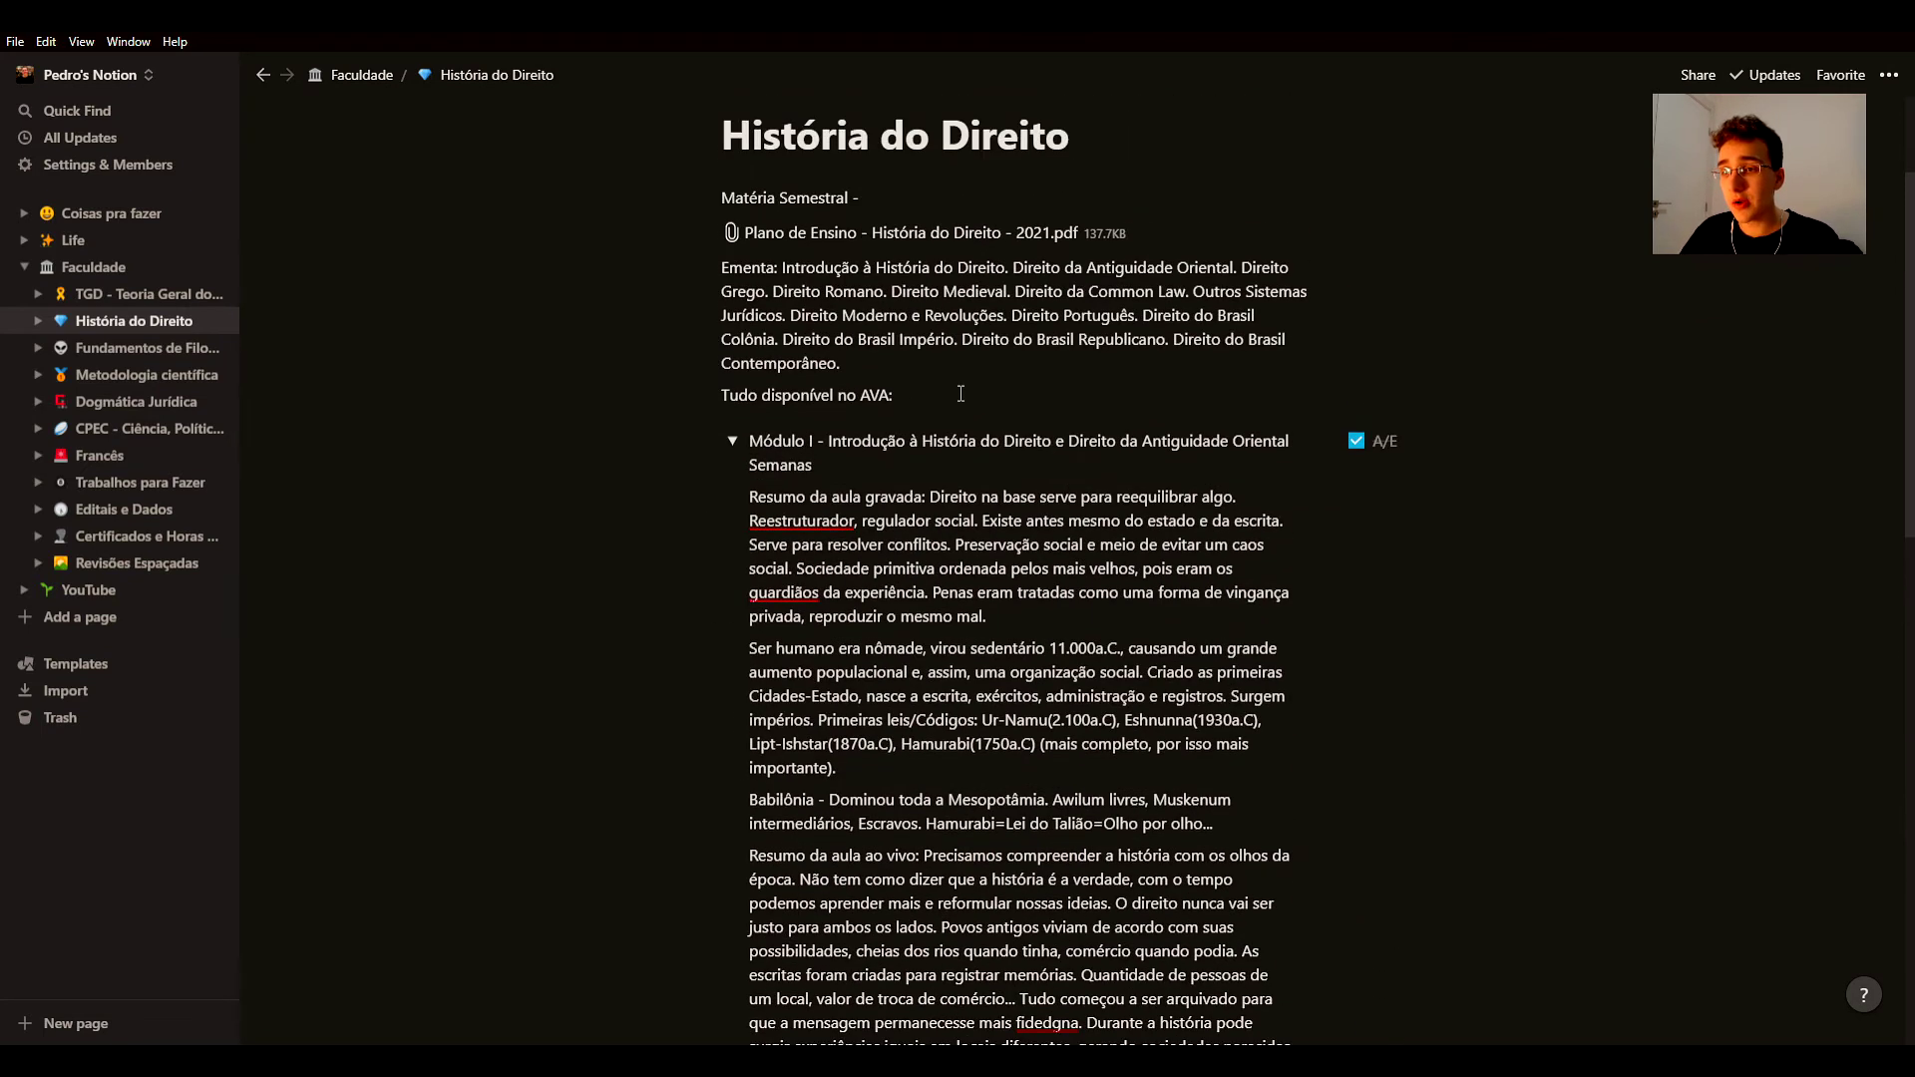
left_click(734, 443)
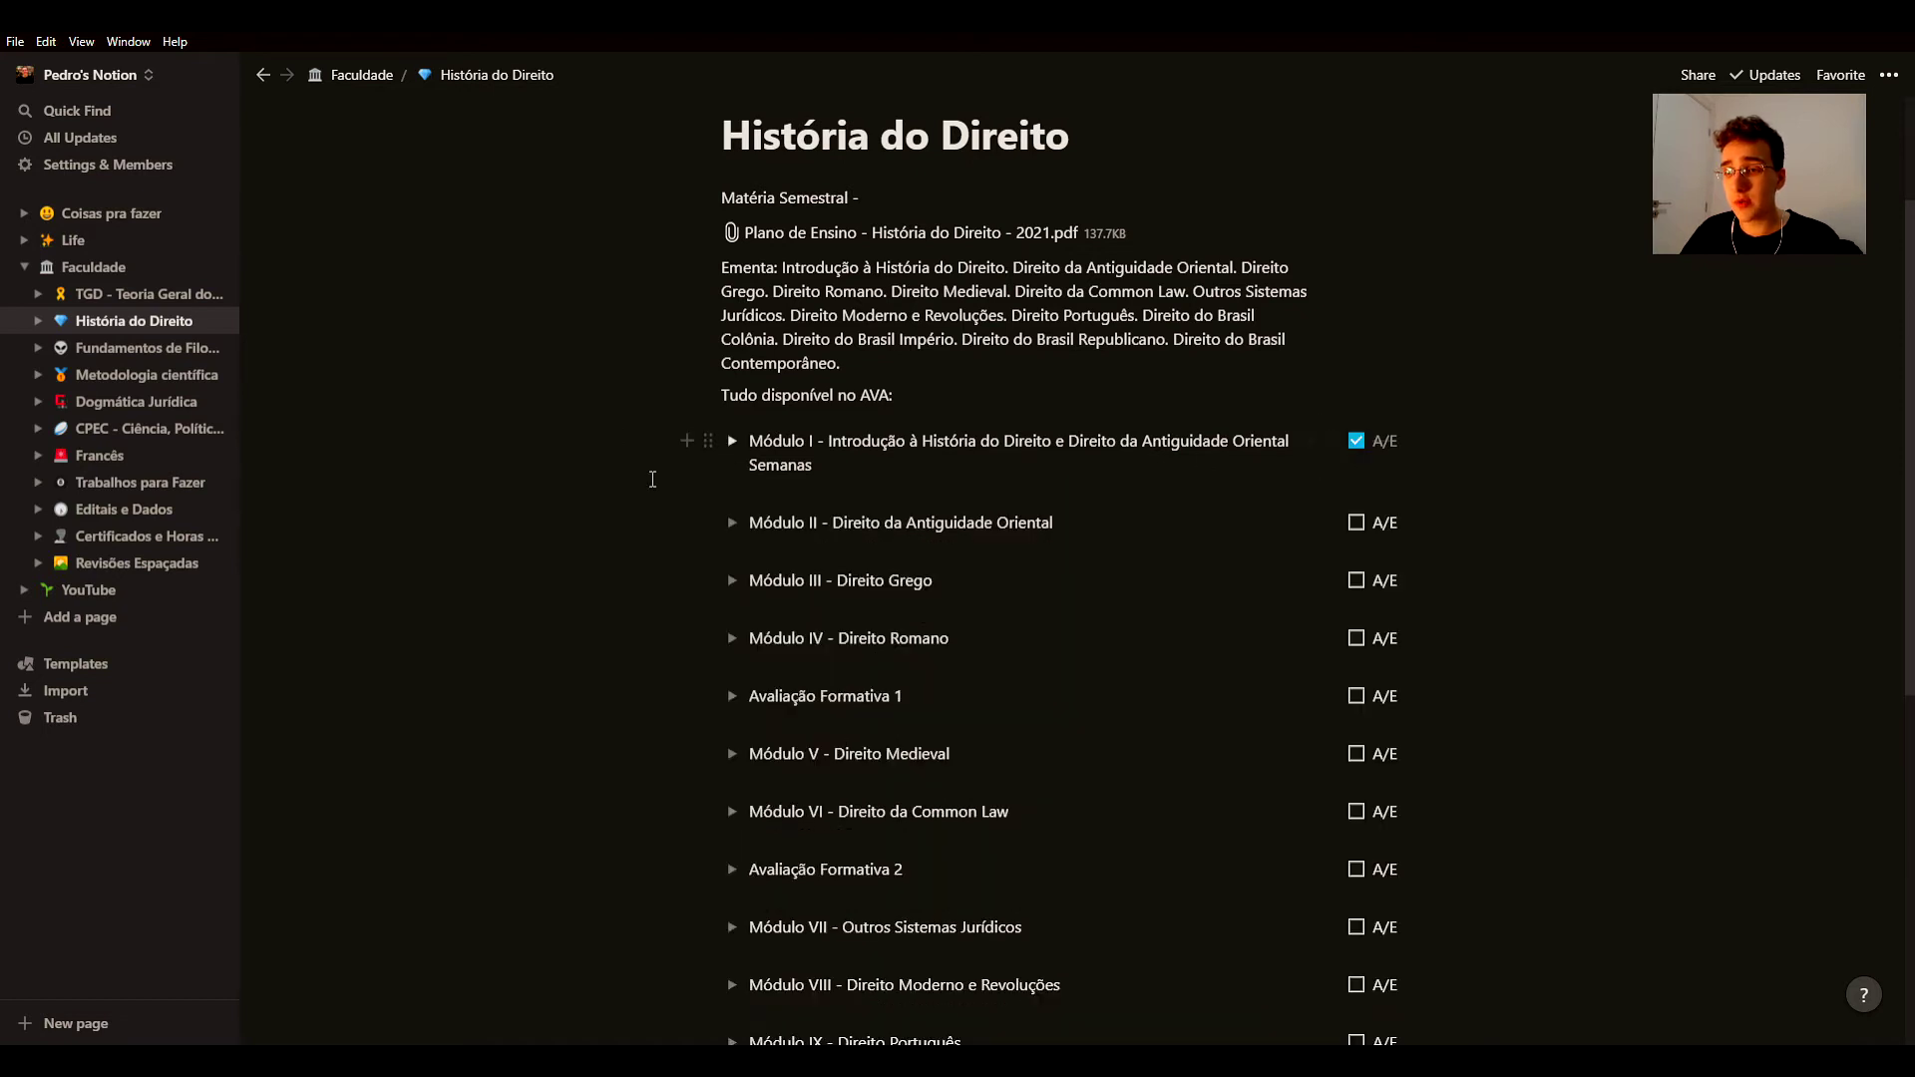
Step: Reopen the Módulo I toggle to skim the full length of its notes and close it again
left_click(736, 447)
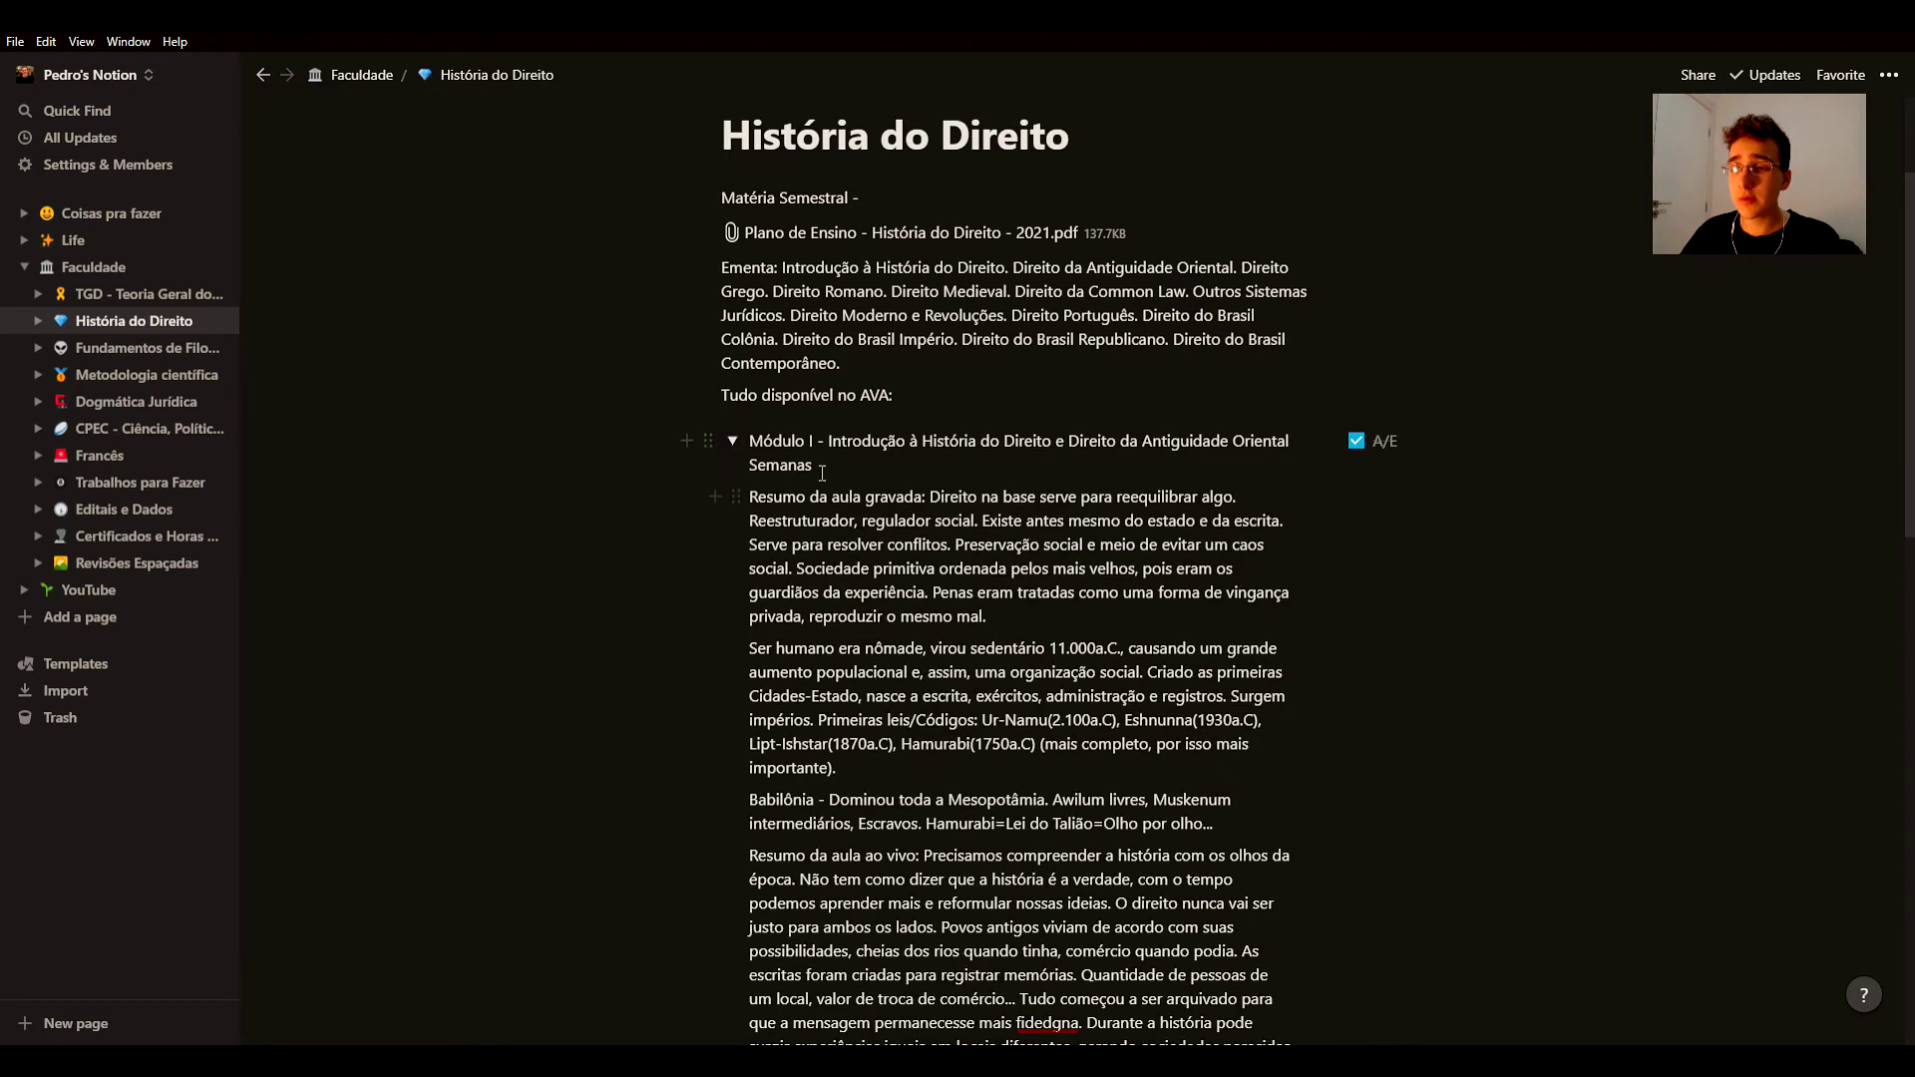
scroll(766, 489, "down", 6)
scroll(738, 539, "up", 7)
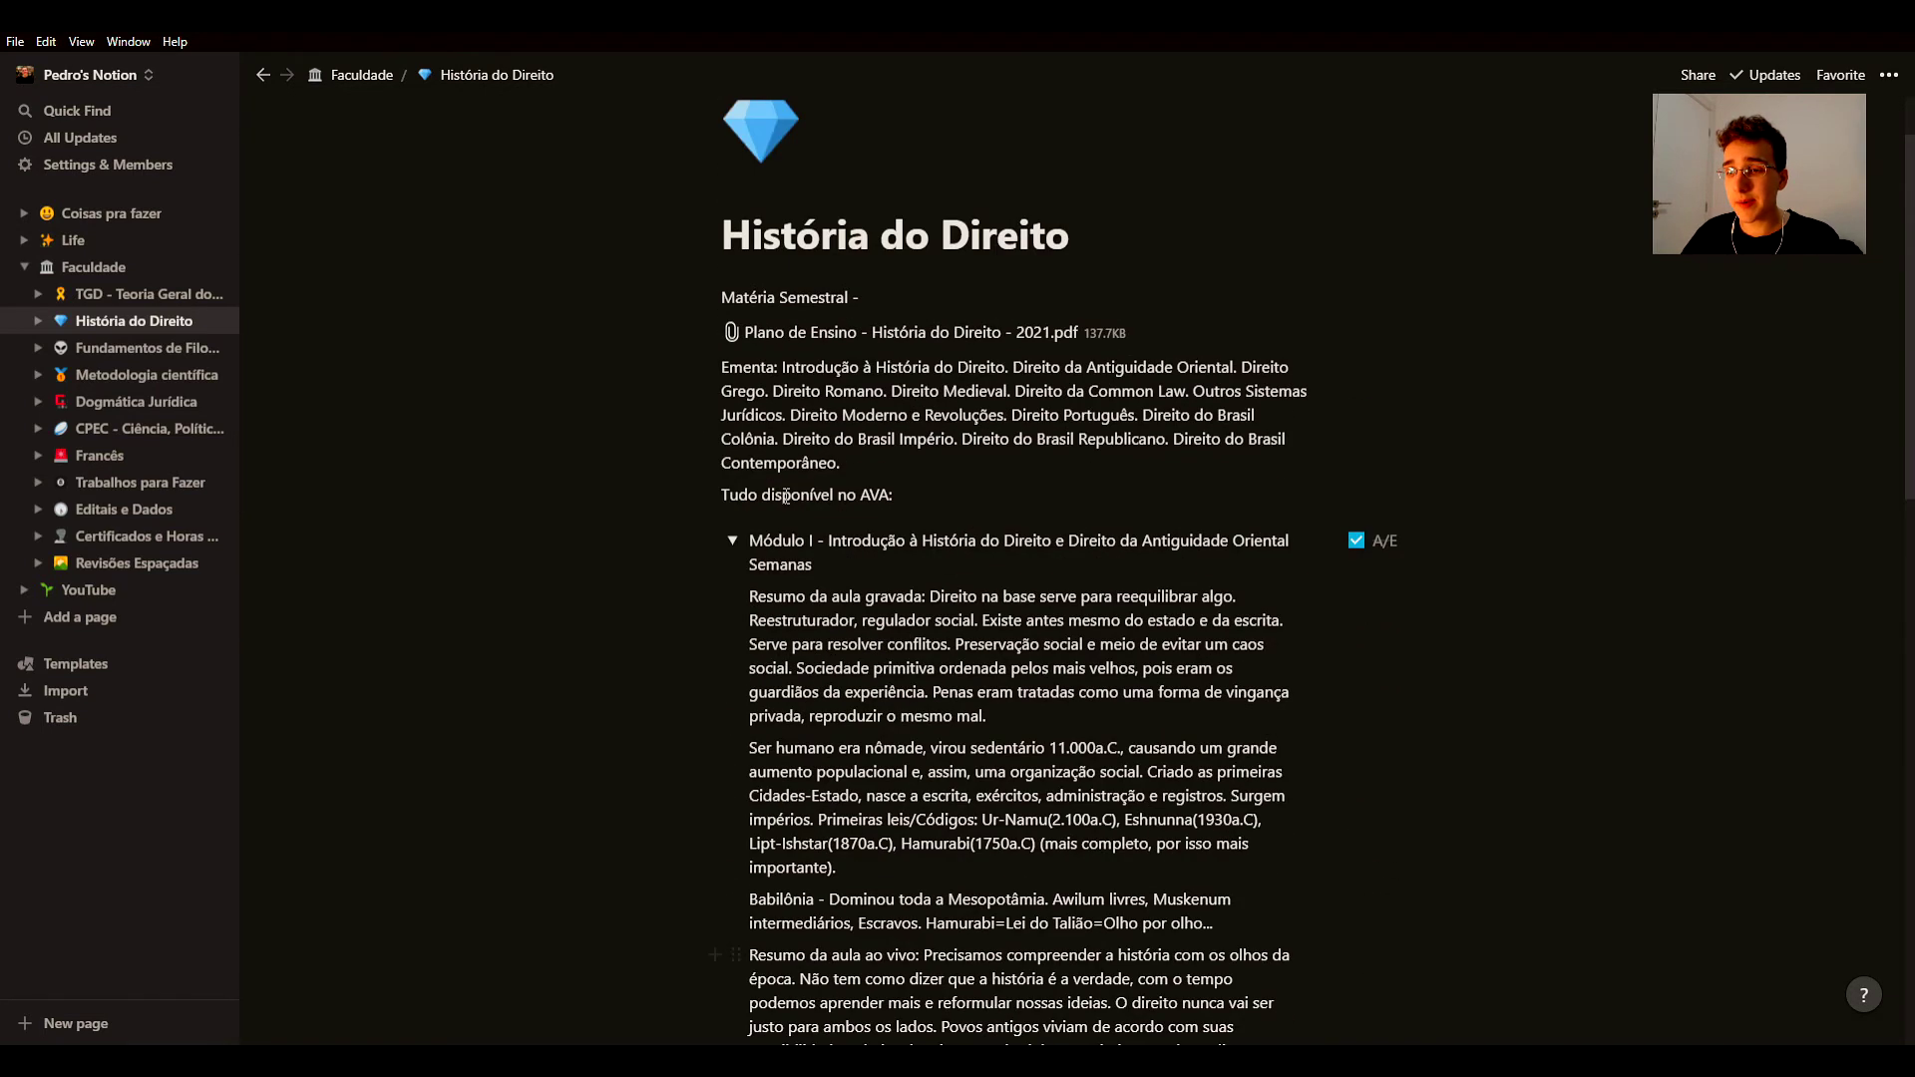
left_click(732, 545)
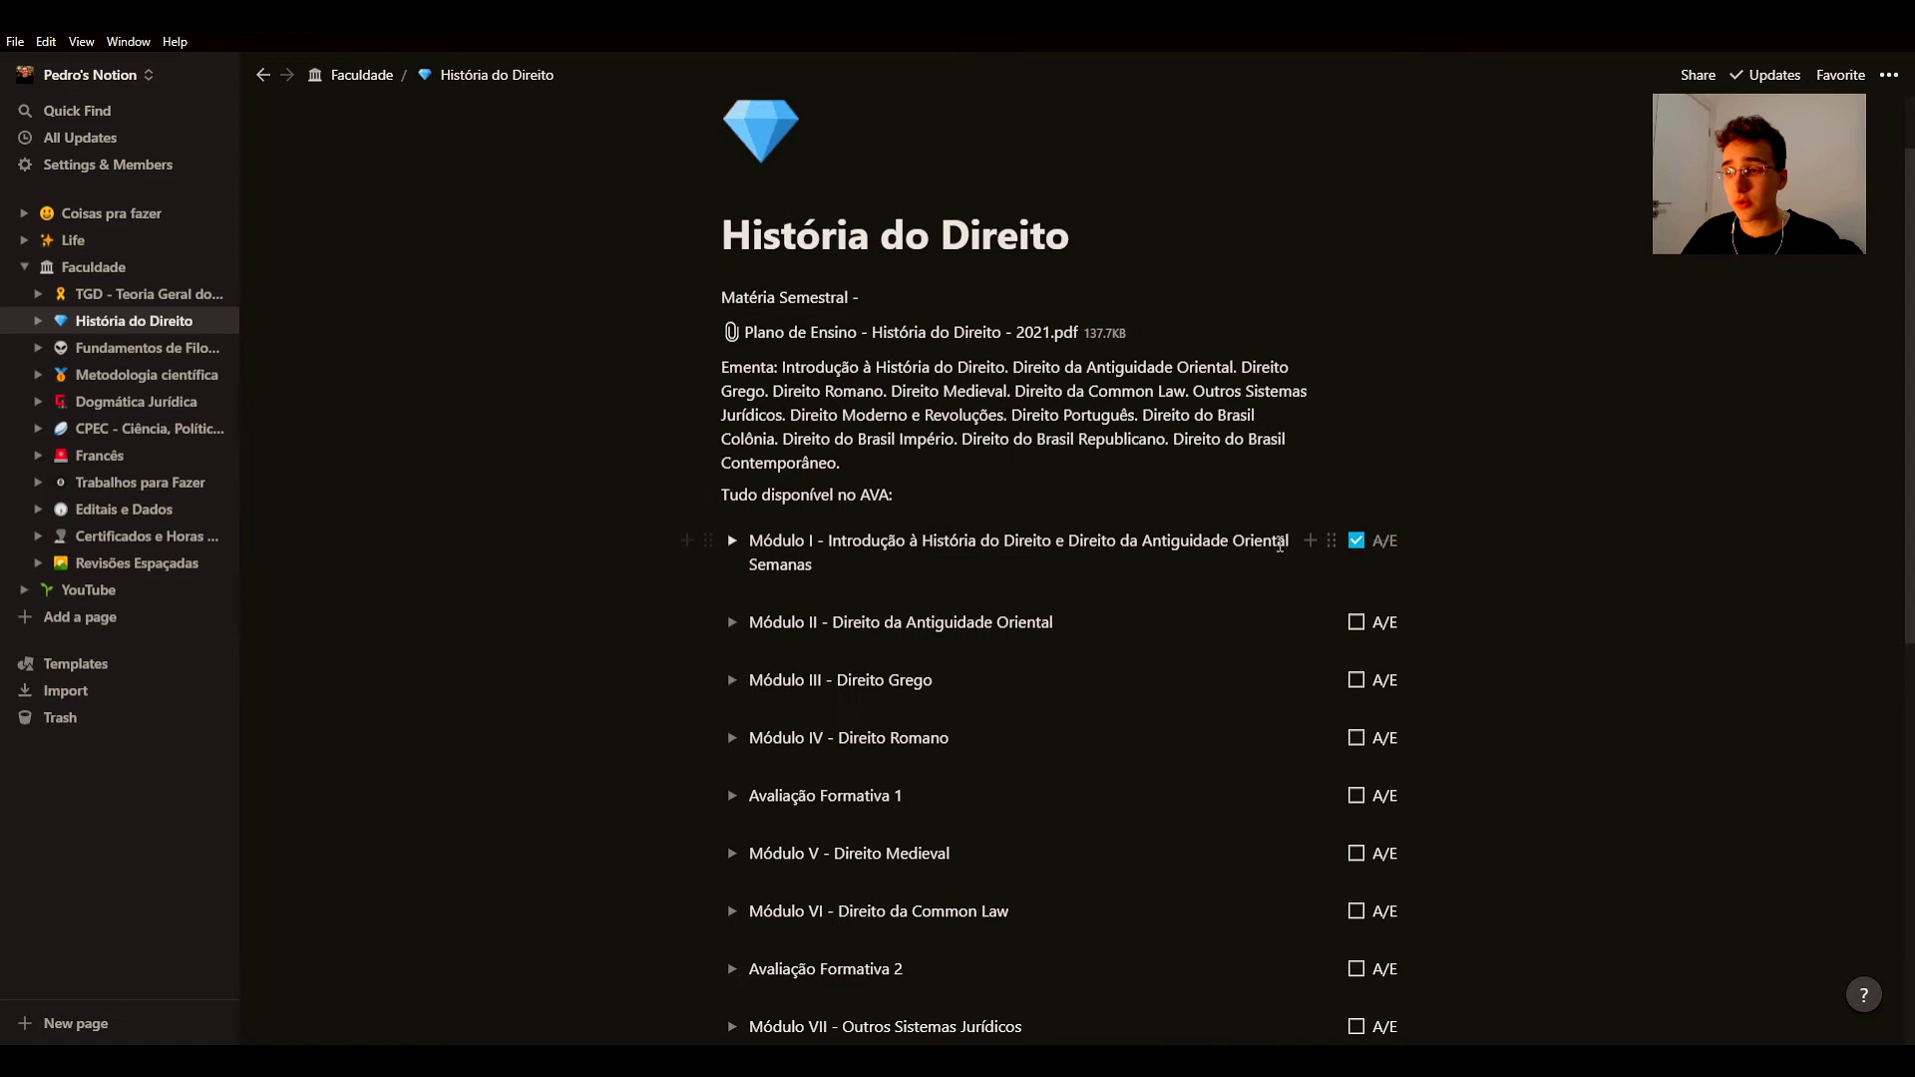
Step: Duplicate the A/E checkbox beside Módulo I and undo it, and uncheck and recheck the original
left_click_drag(1358, 554, 1372, 548)
key("ctrl+d")
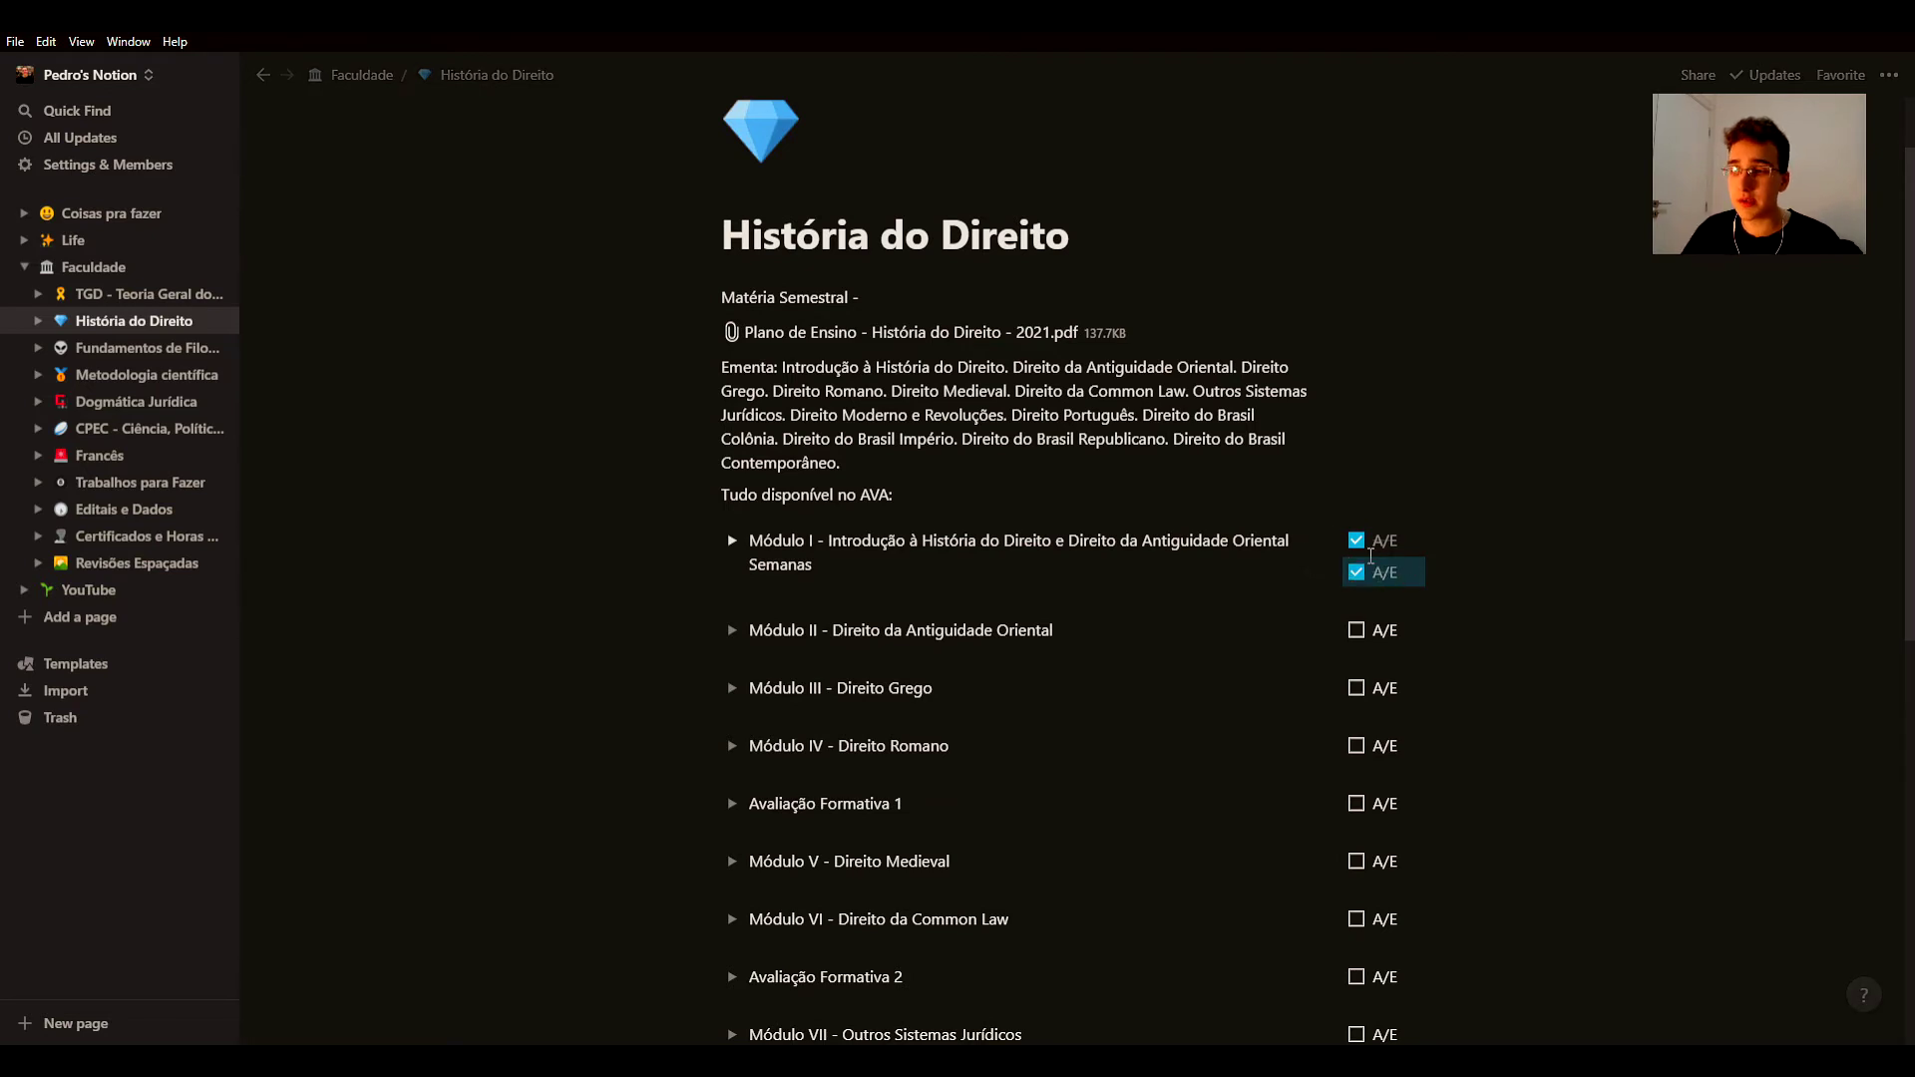
key("ctrl+z")
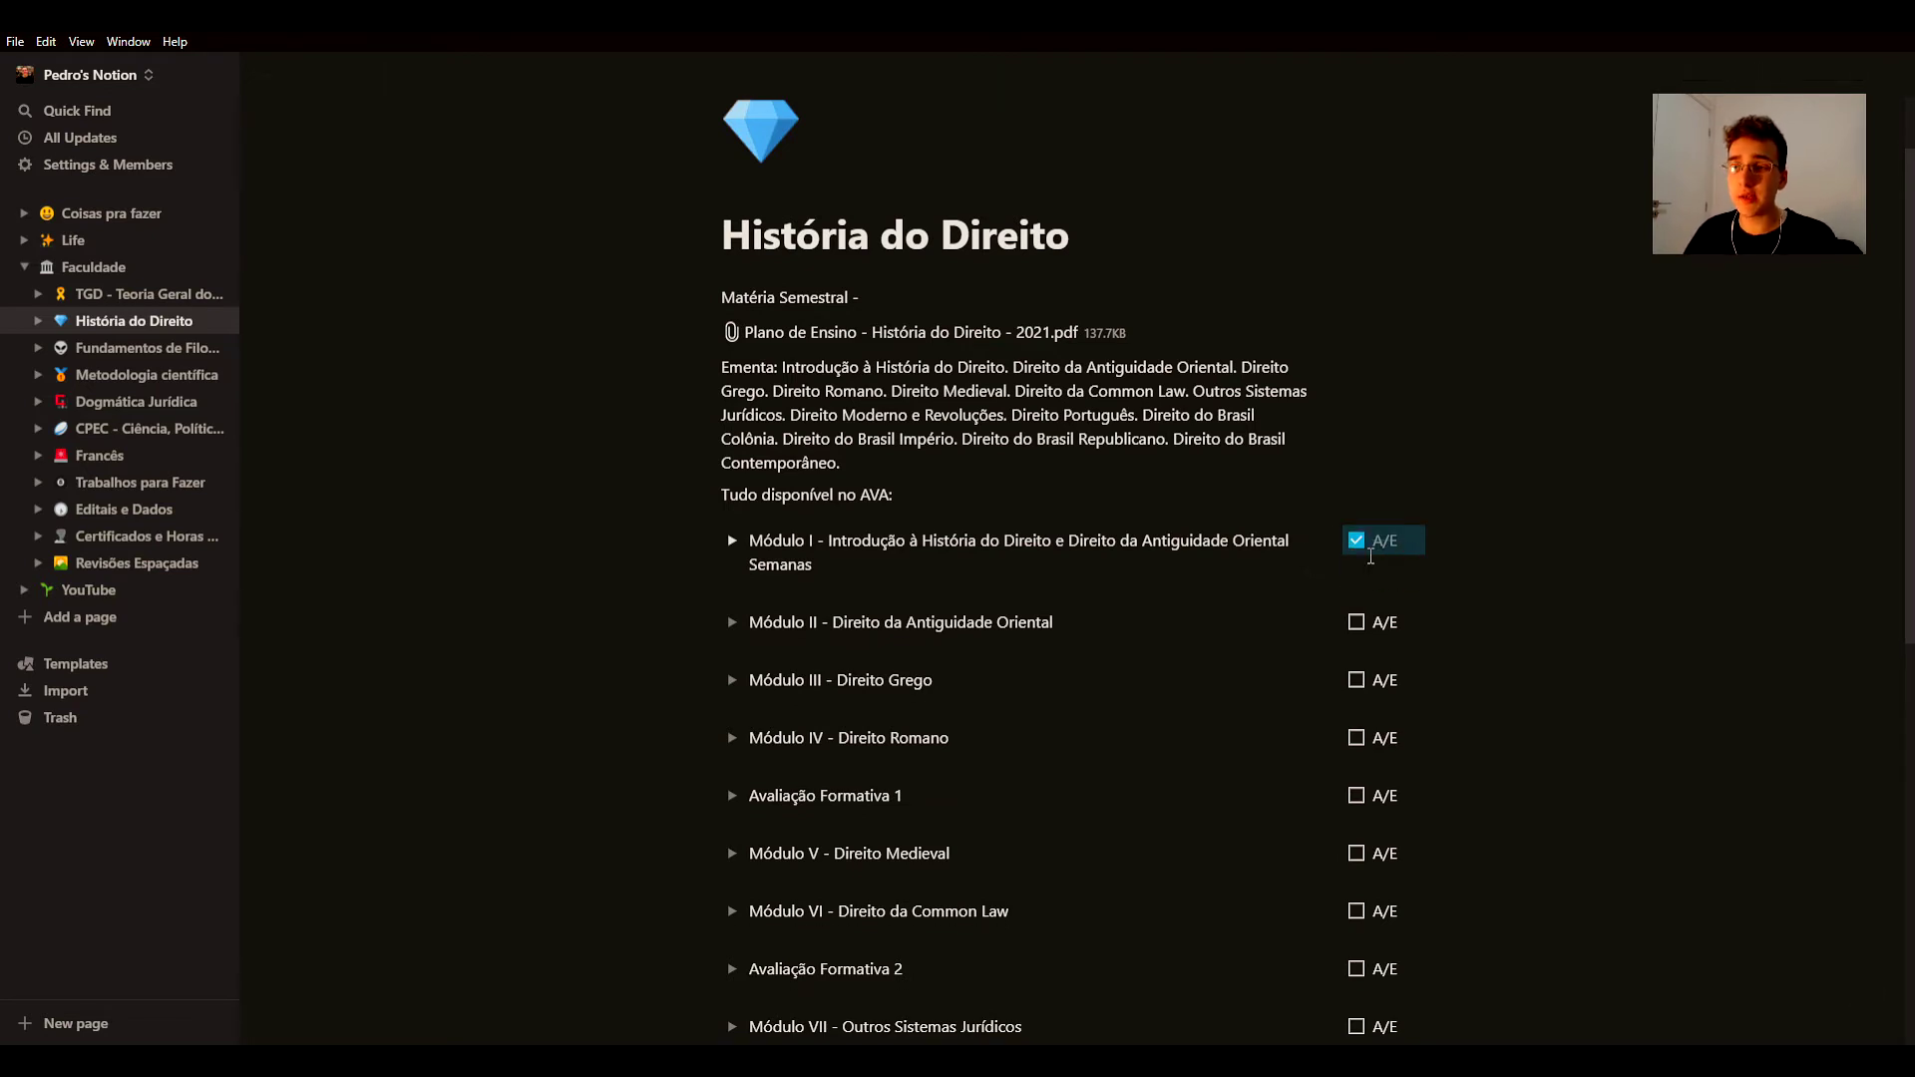
left_click(1356, 546)
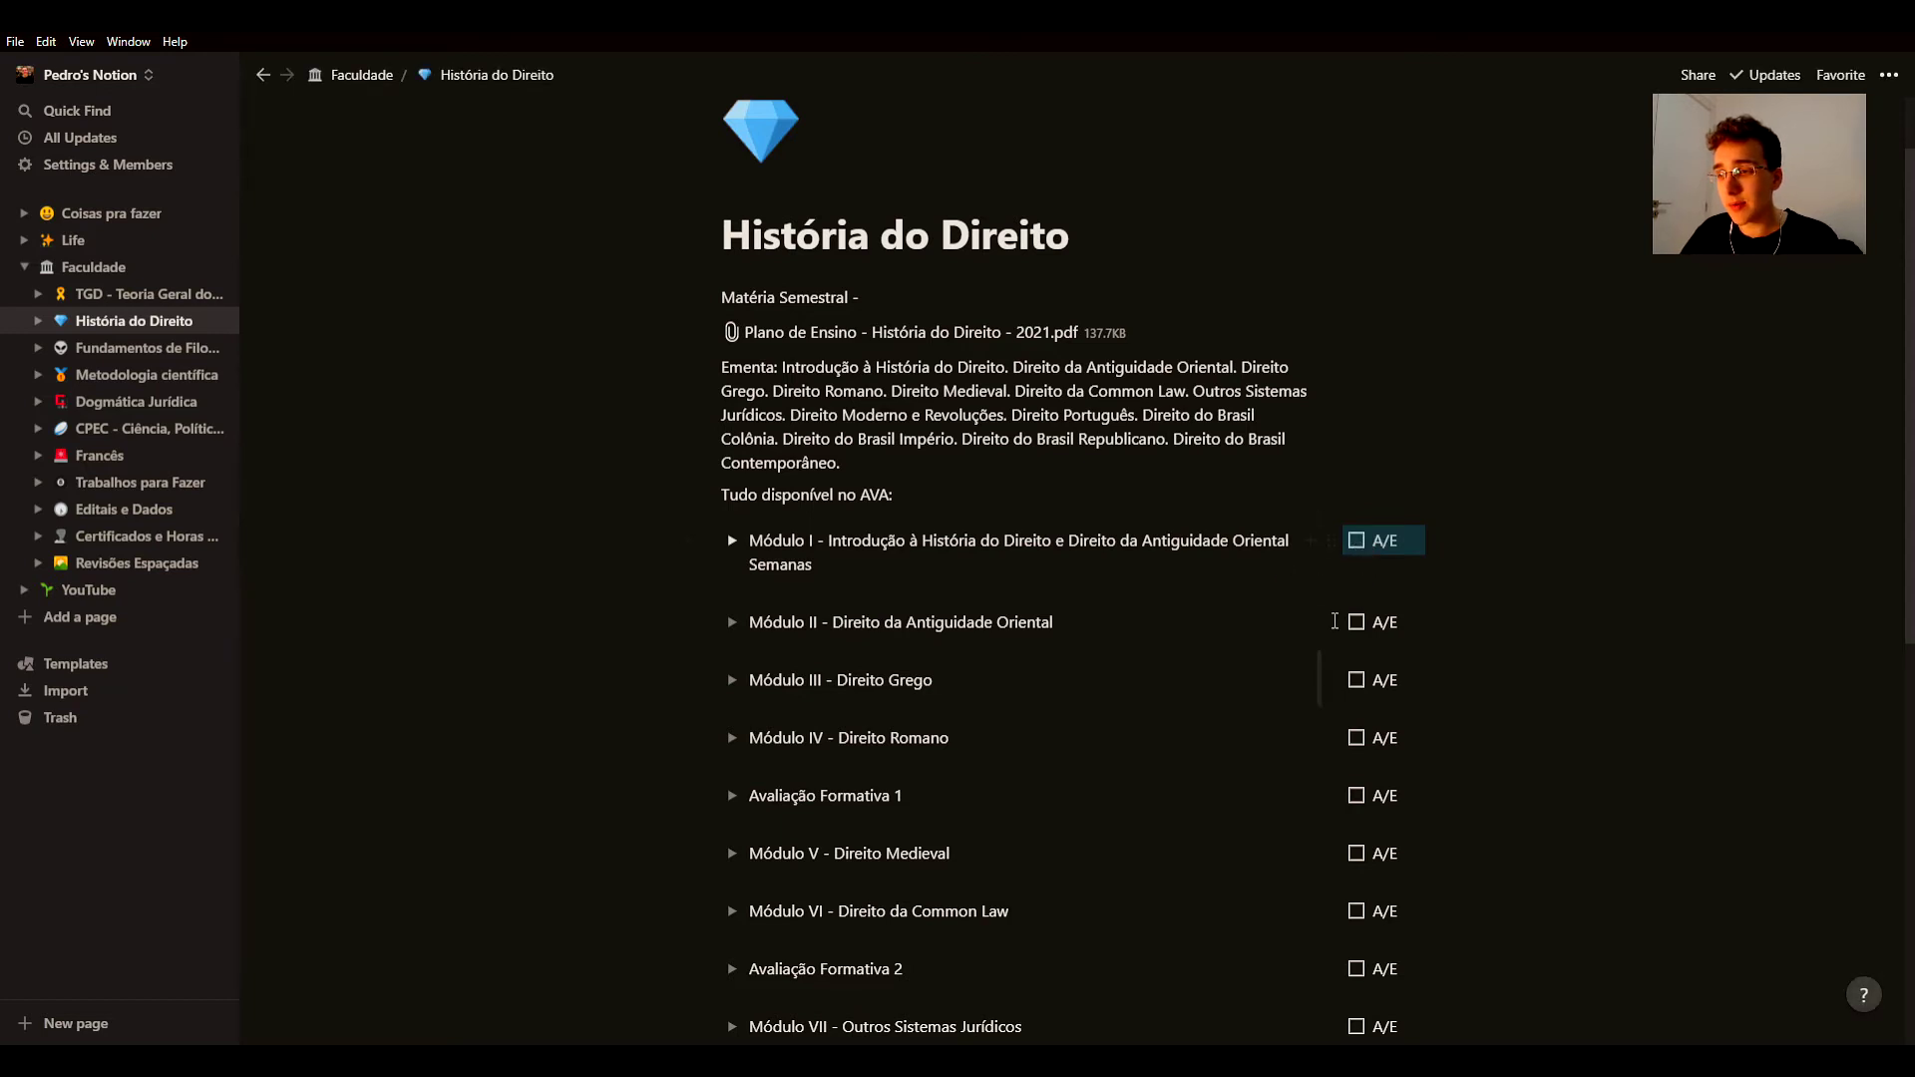
left_click(1356, 546)
Step: Try narrowing the Módulo I text column to bring its A/E checkbox closer, and undo the resize
scroll(1185, 611, "down", 1)
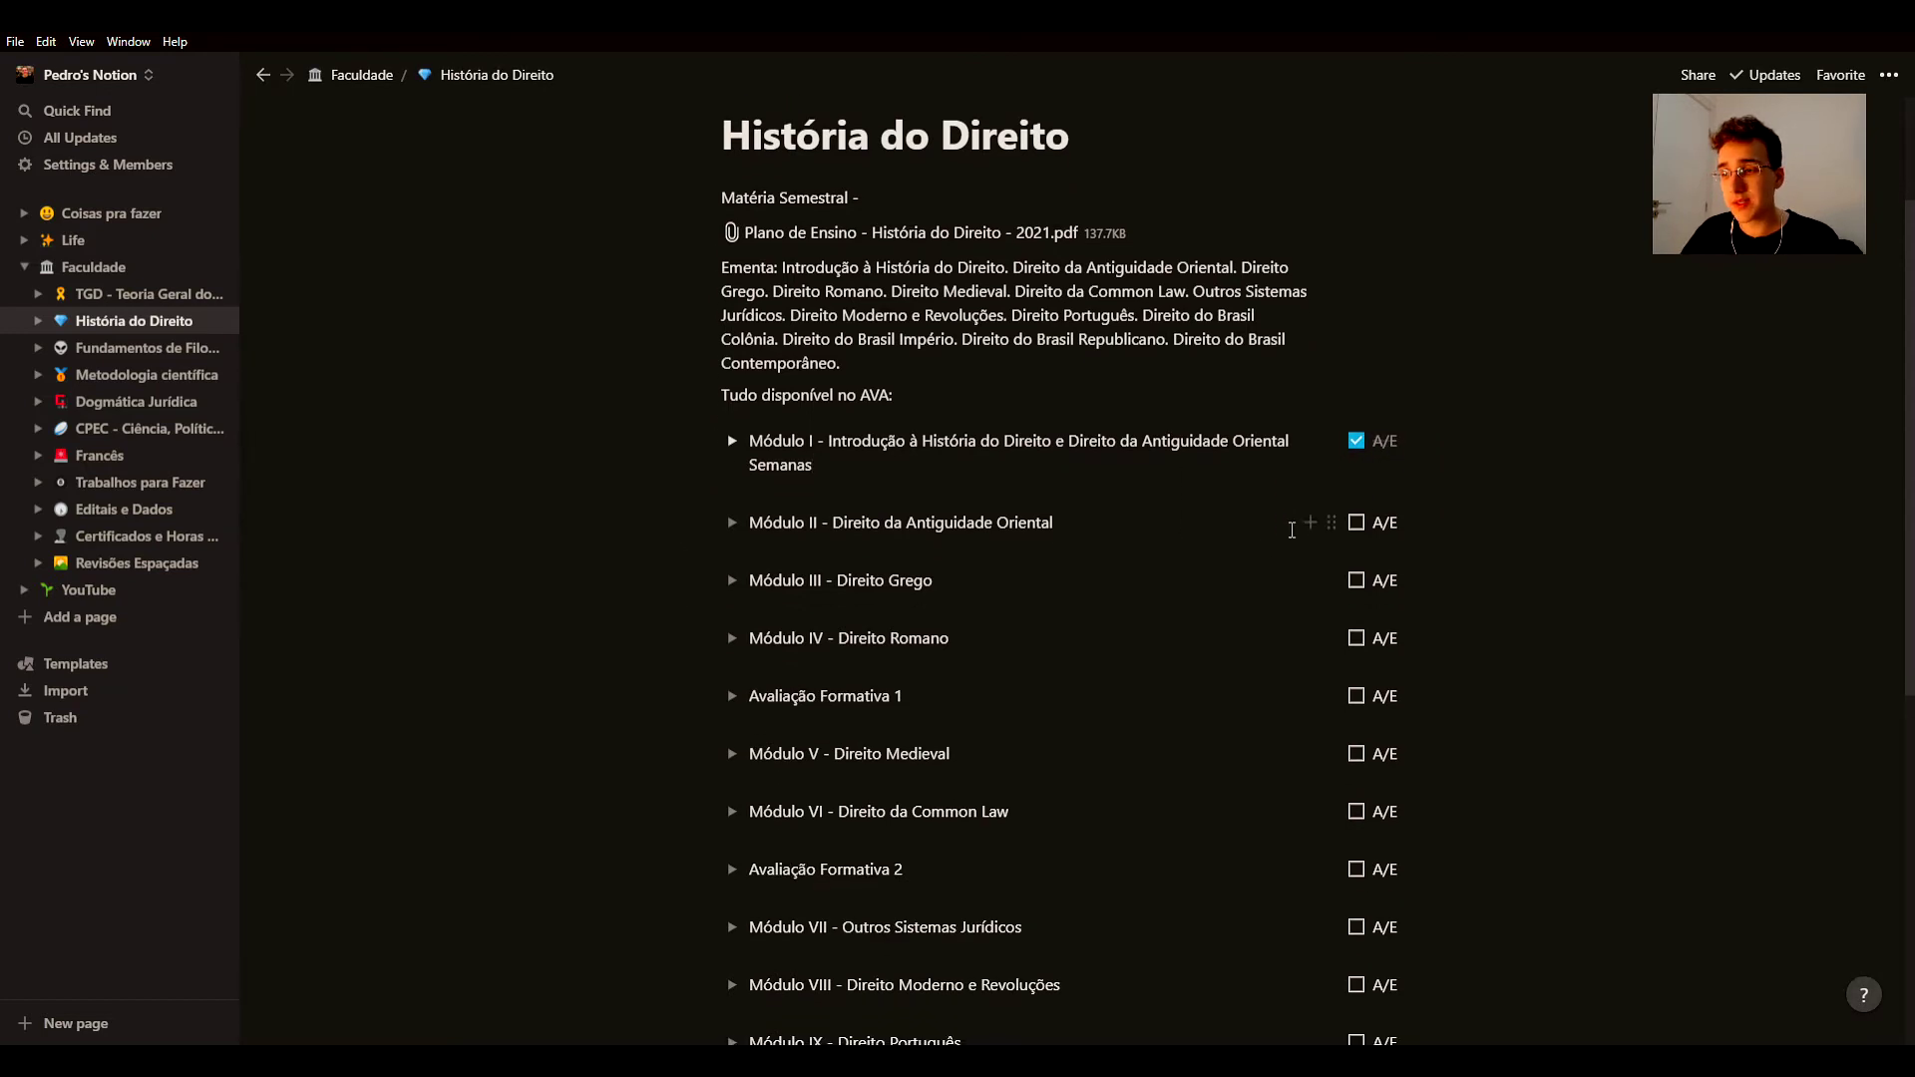
left_click_drag(1327, 465, 1019, 465)
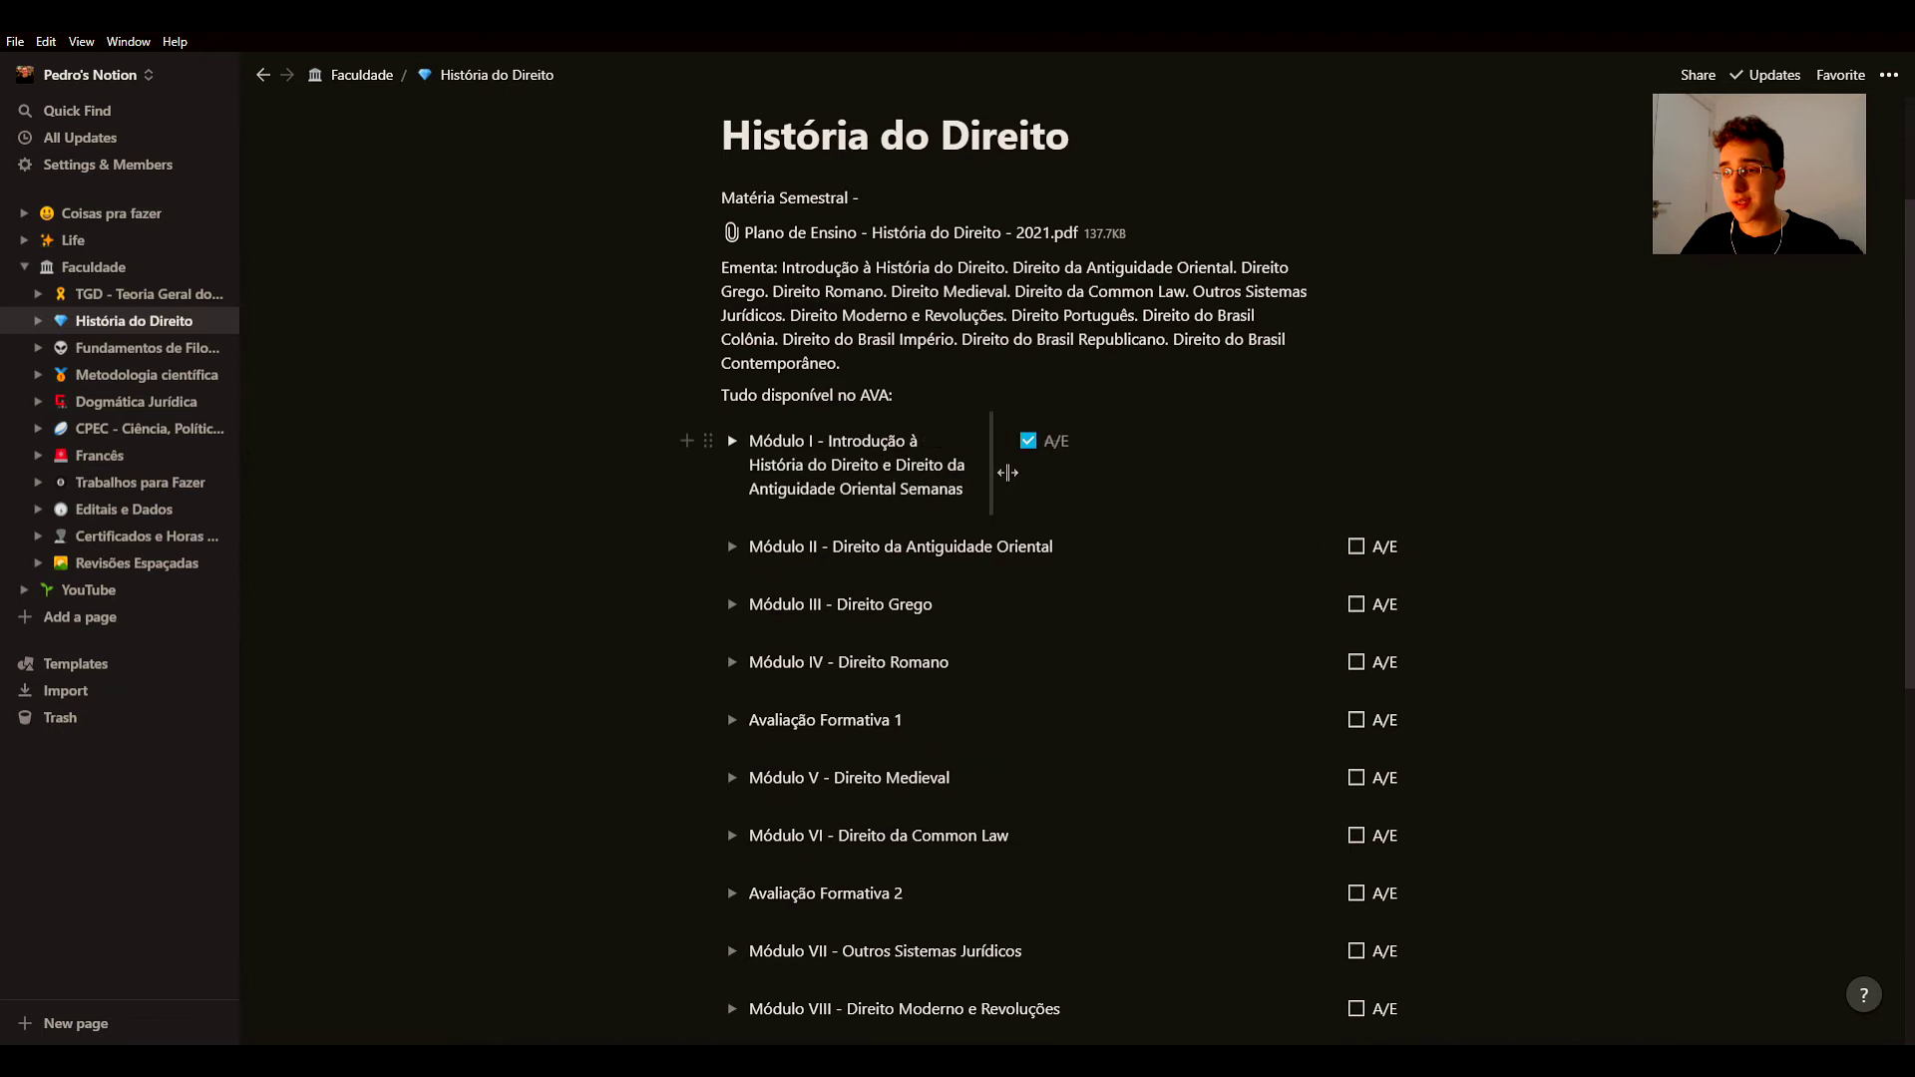
key("ctrl+z")
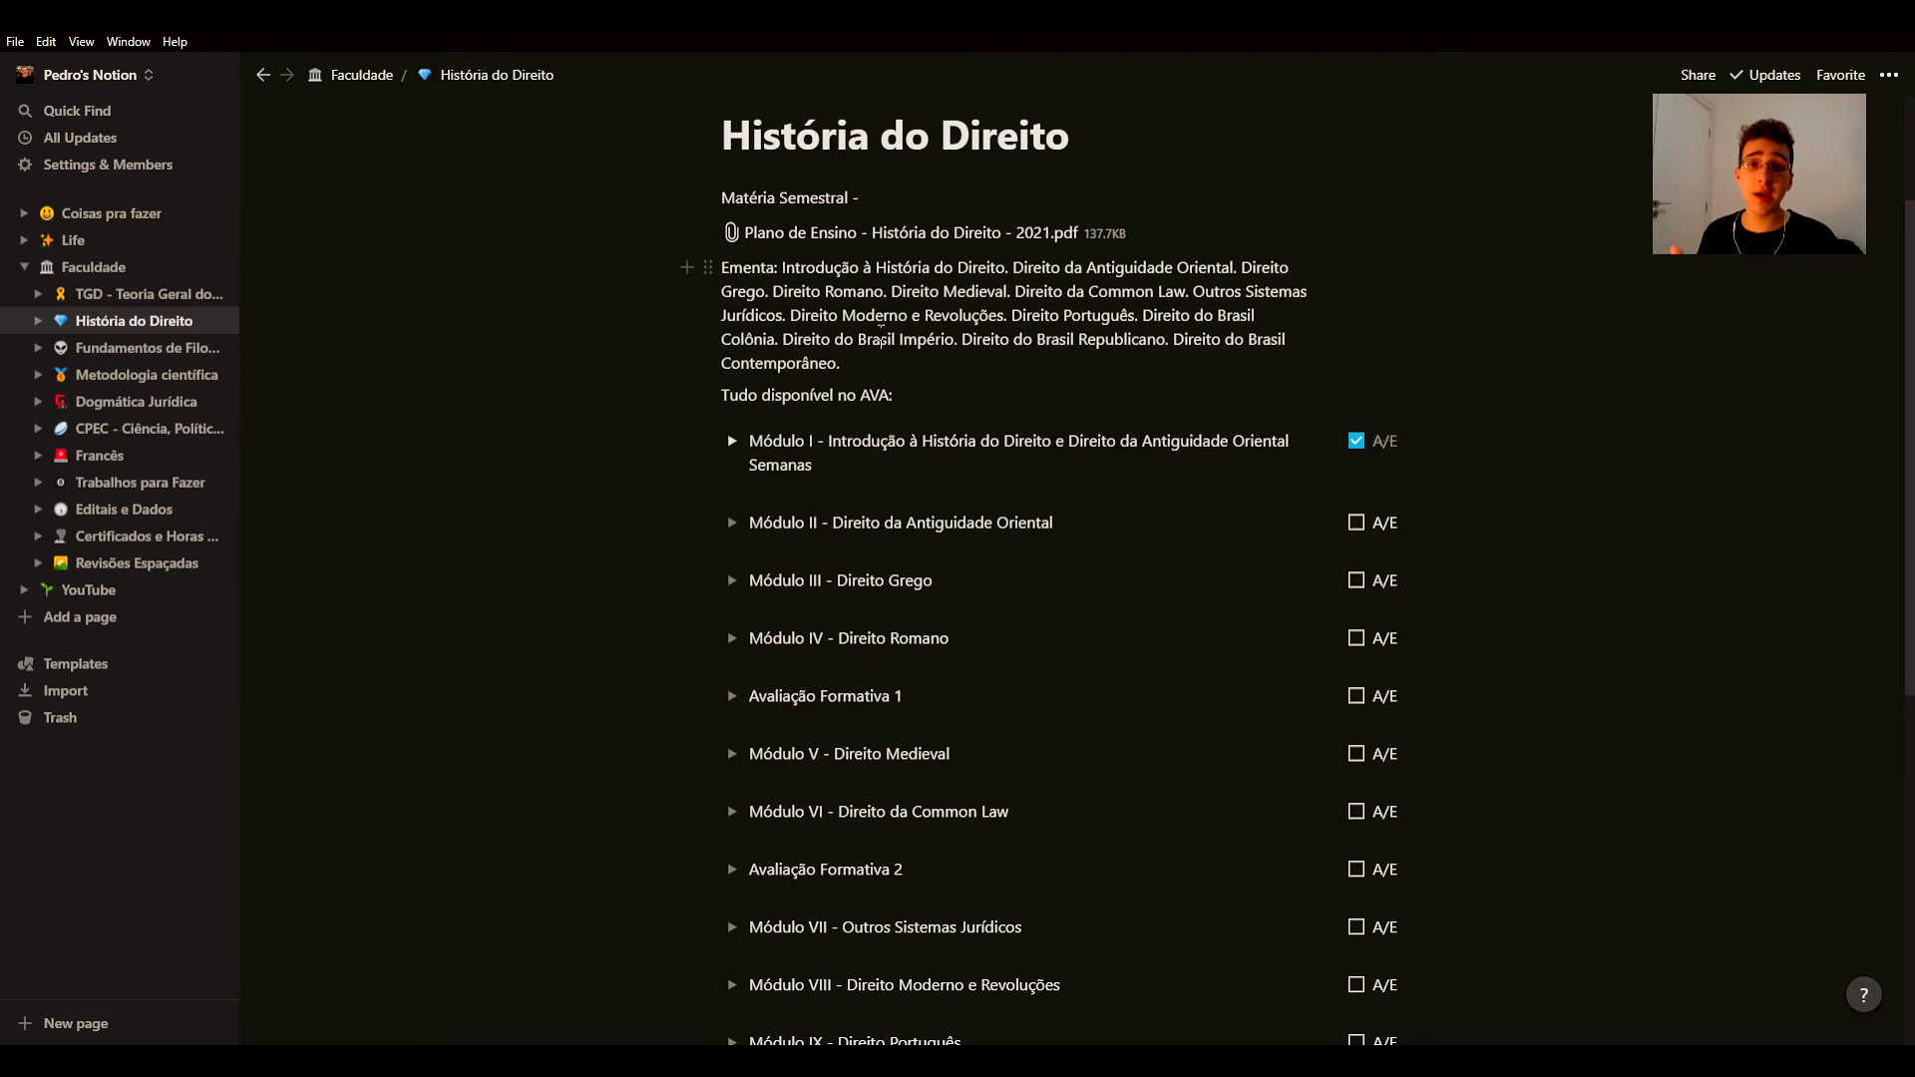
Step: Open the Fundamentos de Filosofia page and examine its topic checklist and the assignments beside Tópico 7 and Tópico 11
scroll(881, 326, "up", 2)
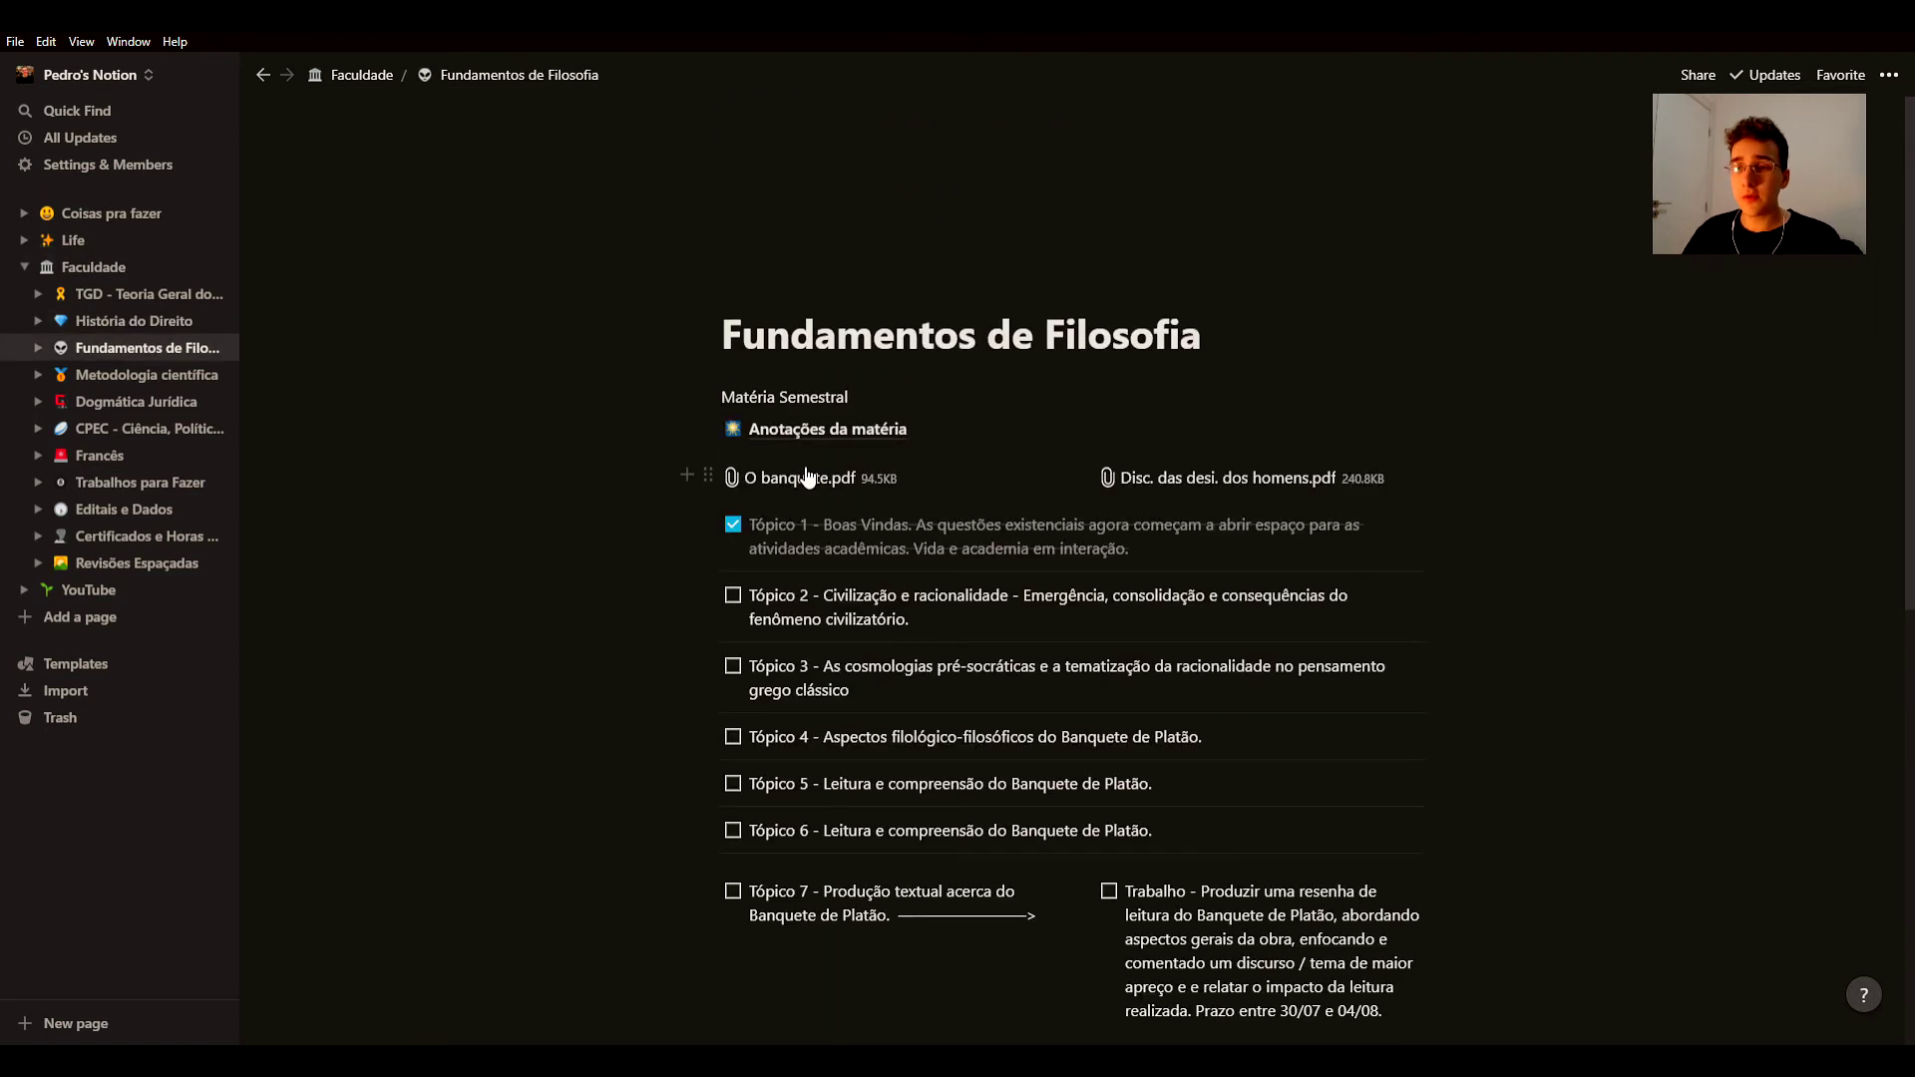
scroll(1574, 447, "down", 2)
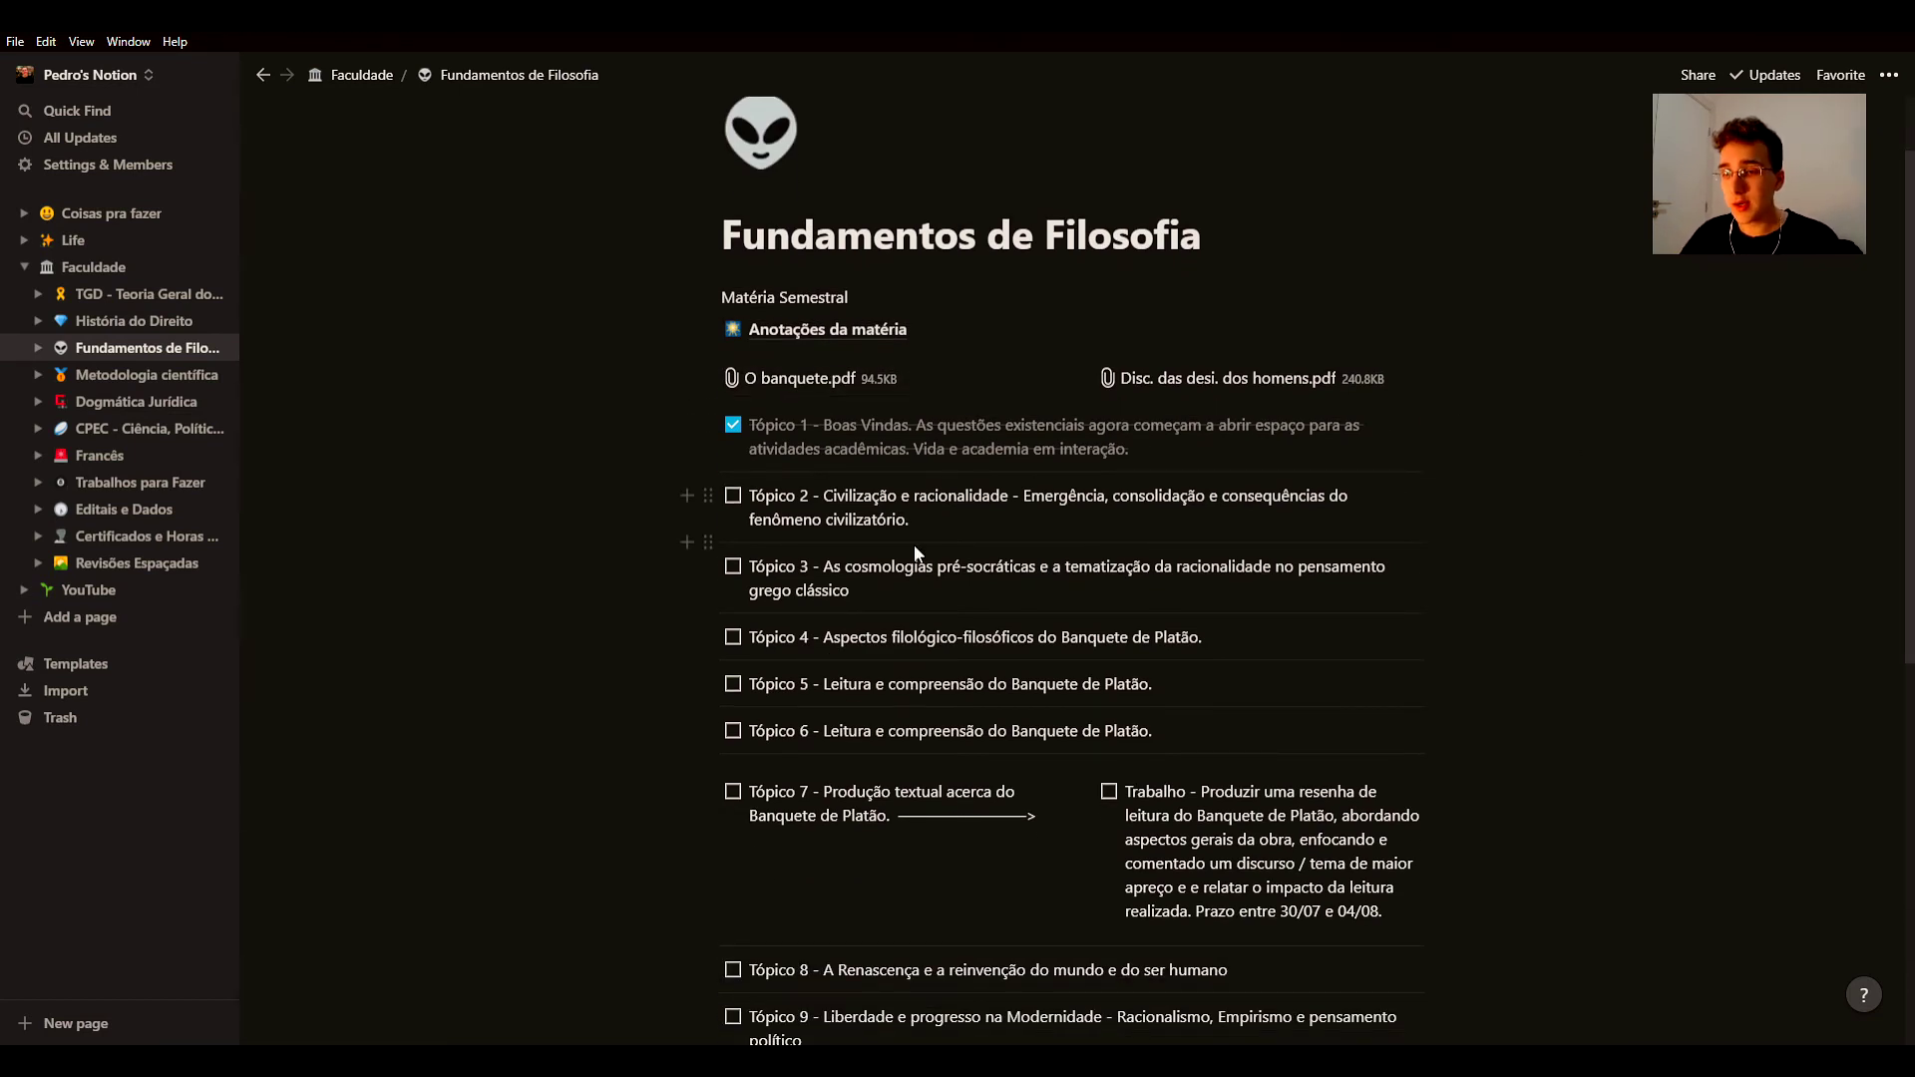
scroll(913, 545, "down", 5)
scroll(927, 551, "up", 1)
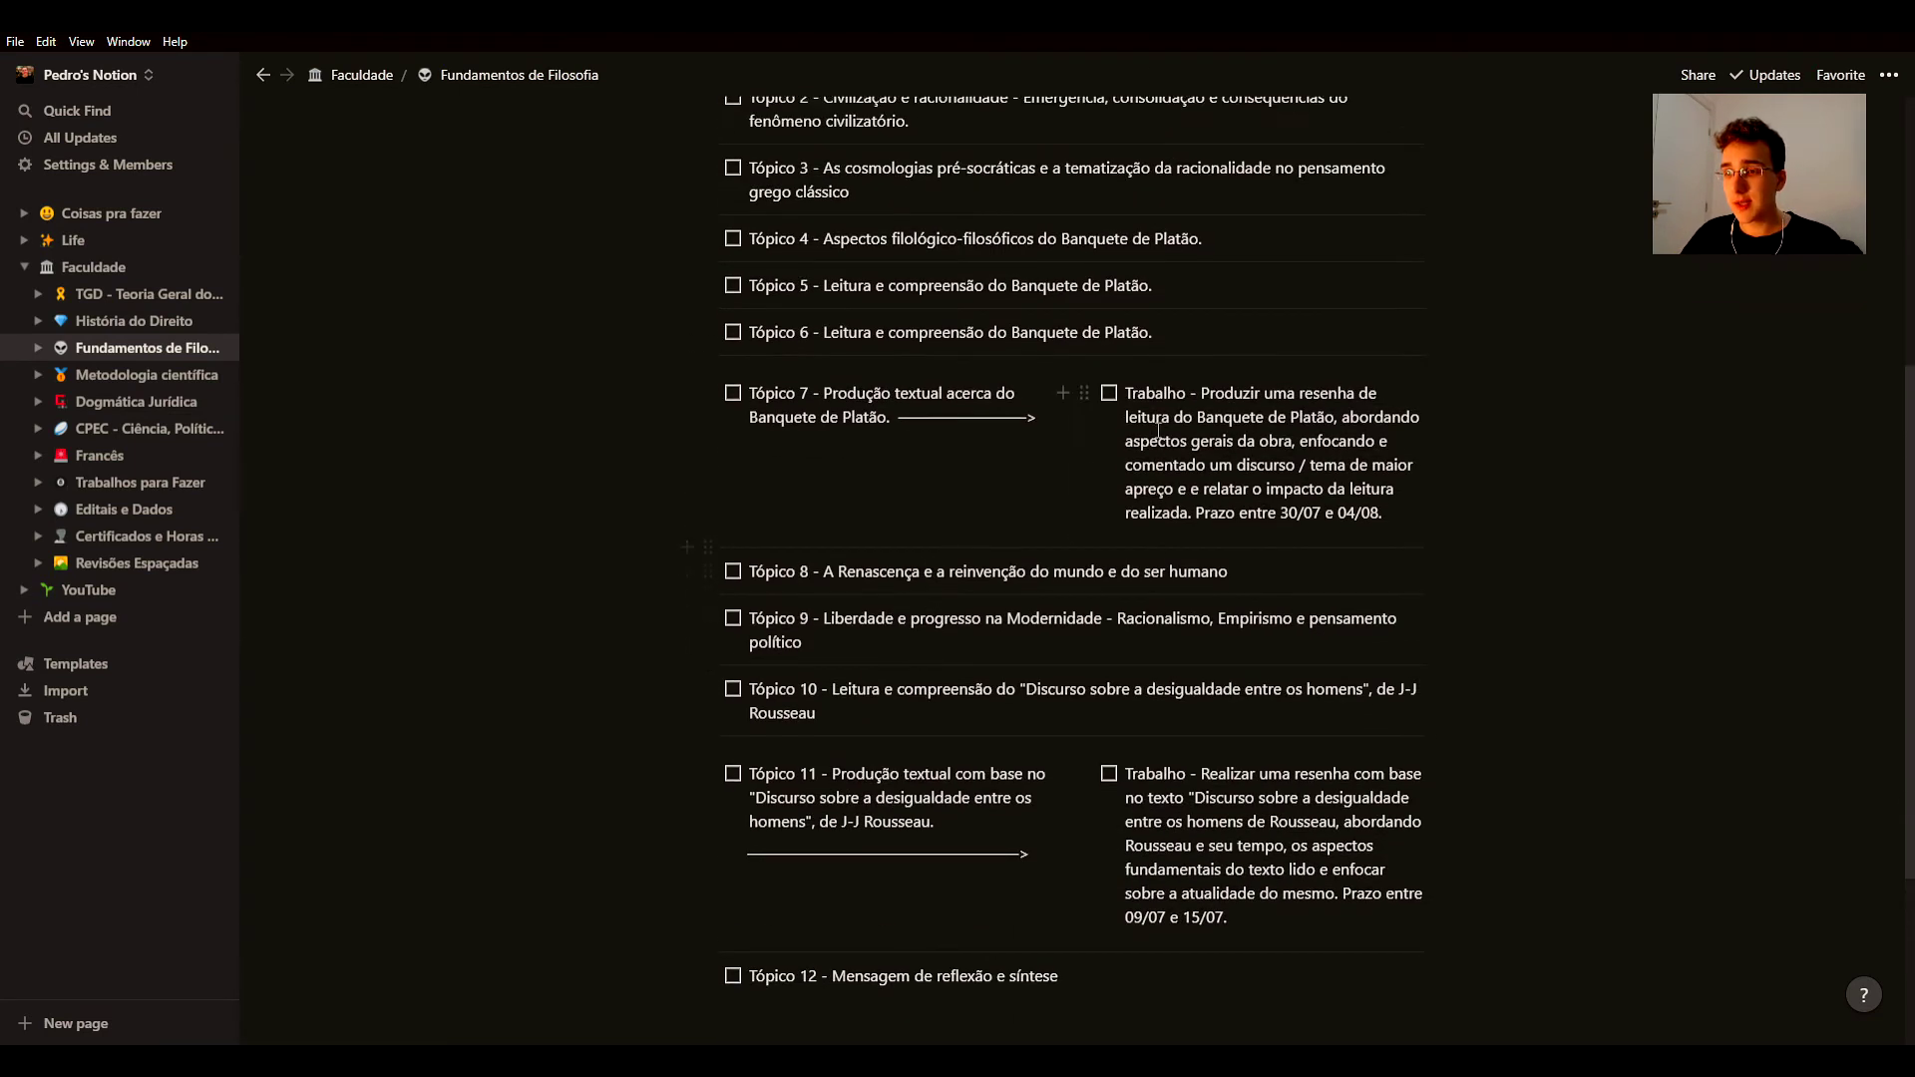
Step: Open the Anotações da matéria page of Fundamentos de Filosofia and skim the Aula 3, Aula 2 and Aula 1 toggles, closing each again
scroll(1333, 419, "down", 2)
scroll(960, 496, "up", 5)
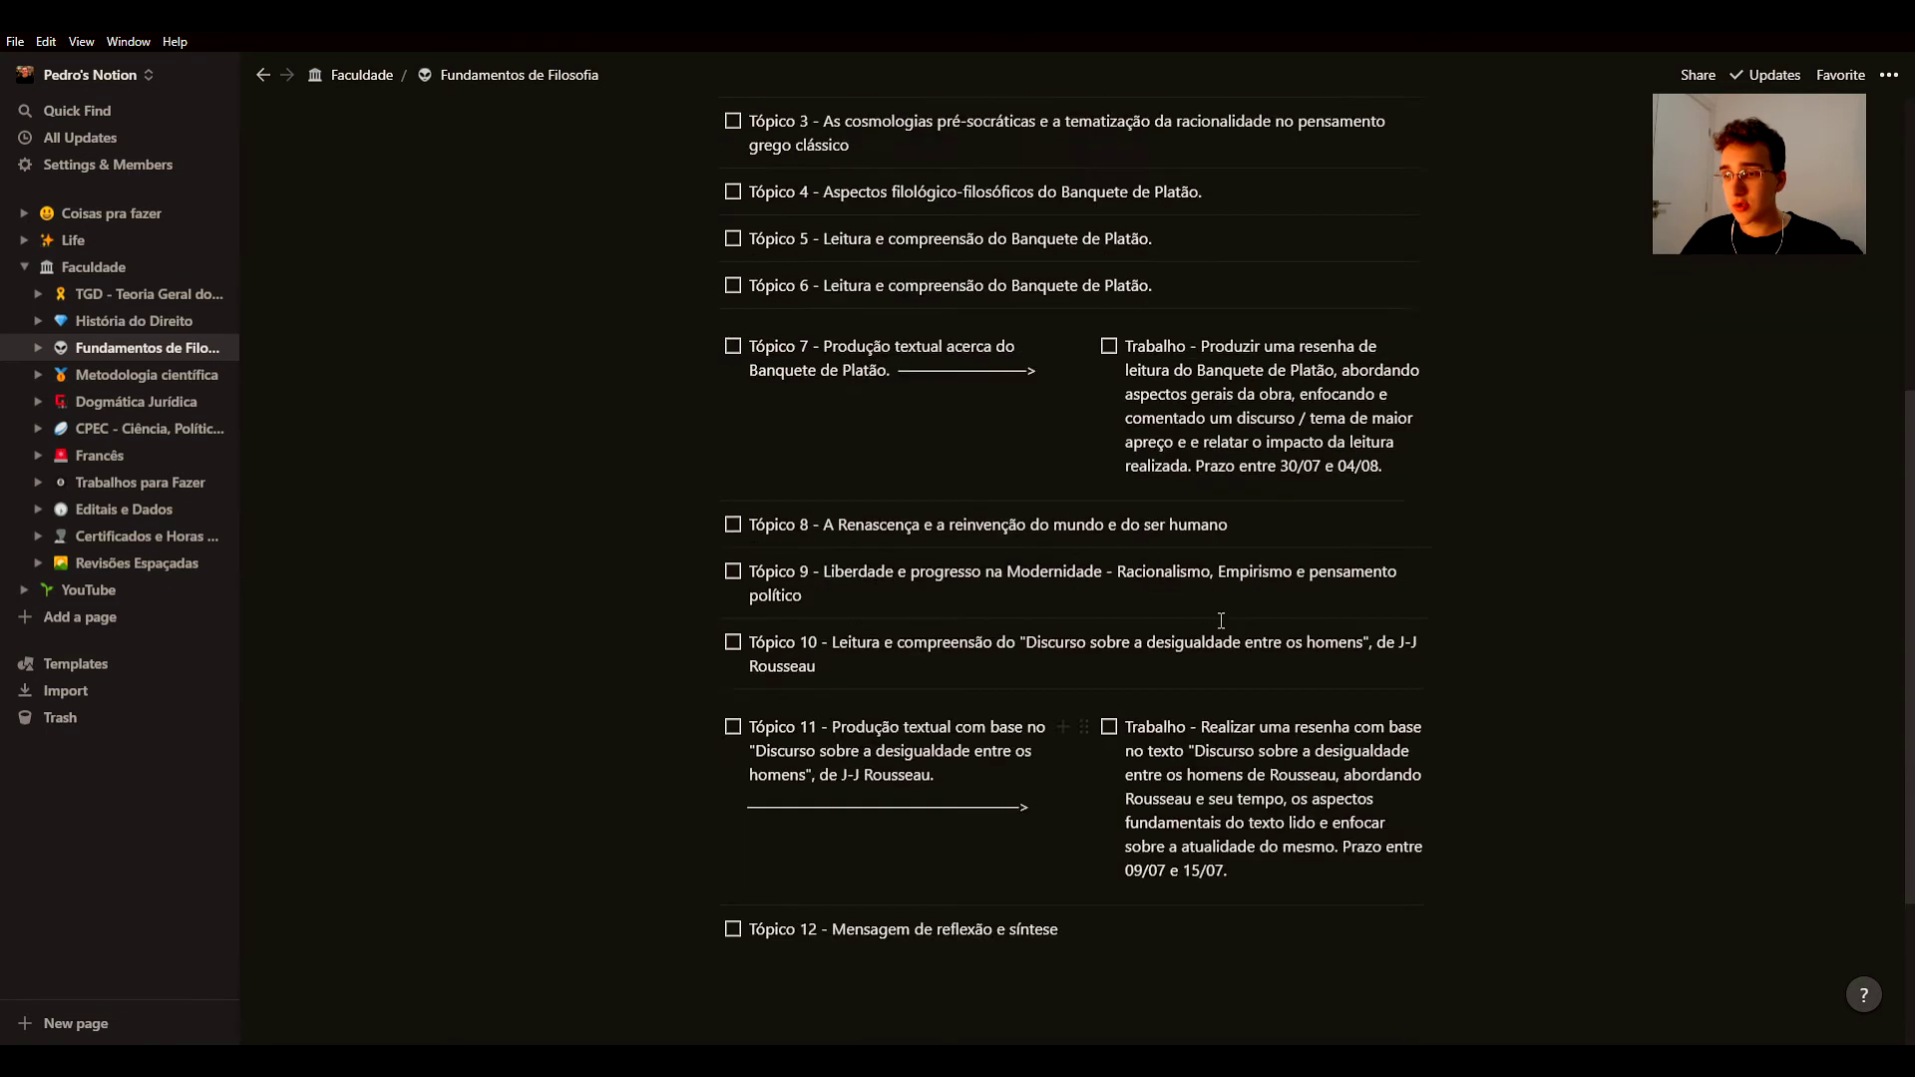
scroll(960, 495, "up", 3)
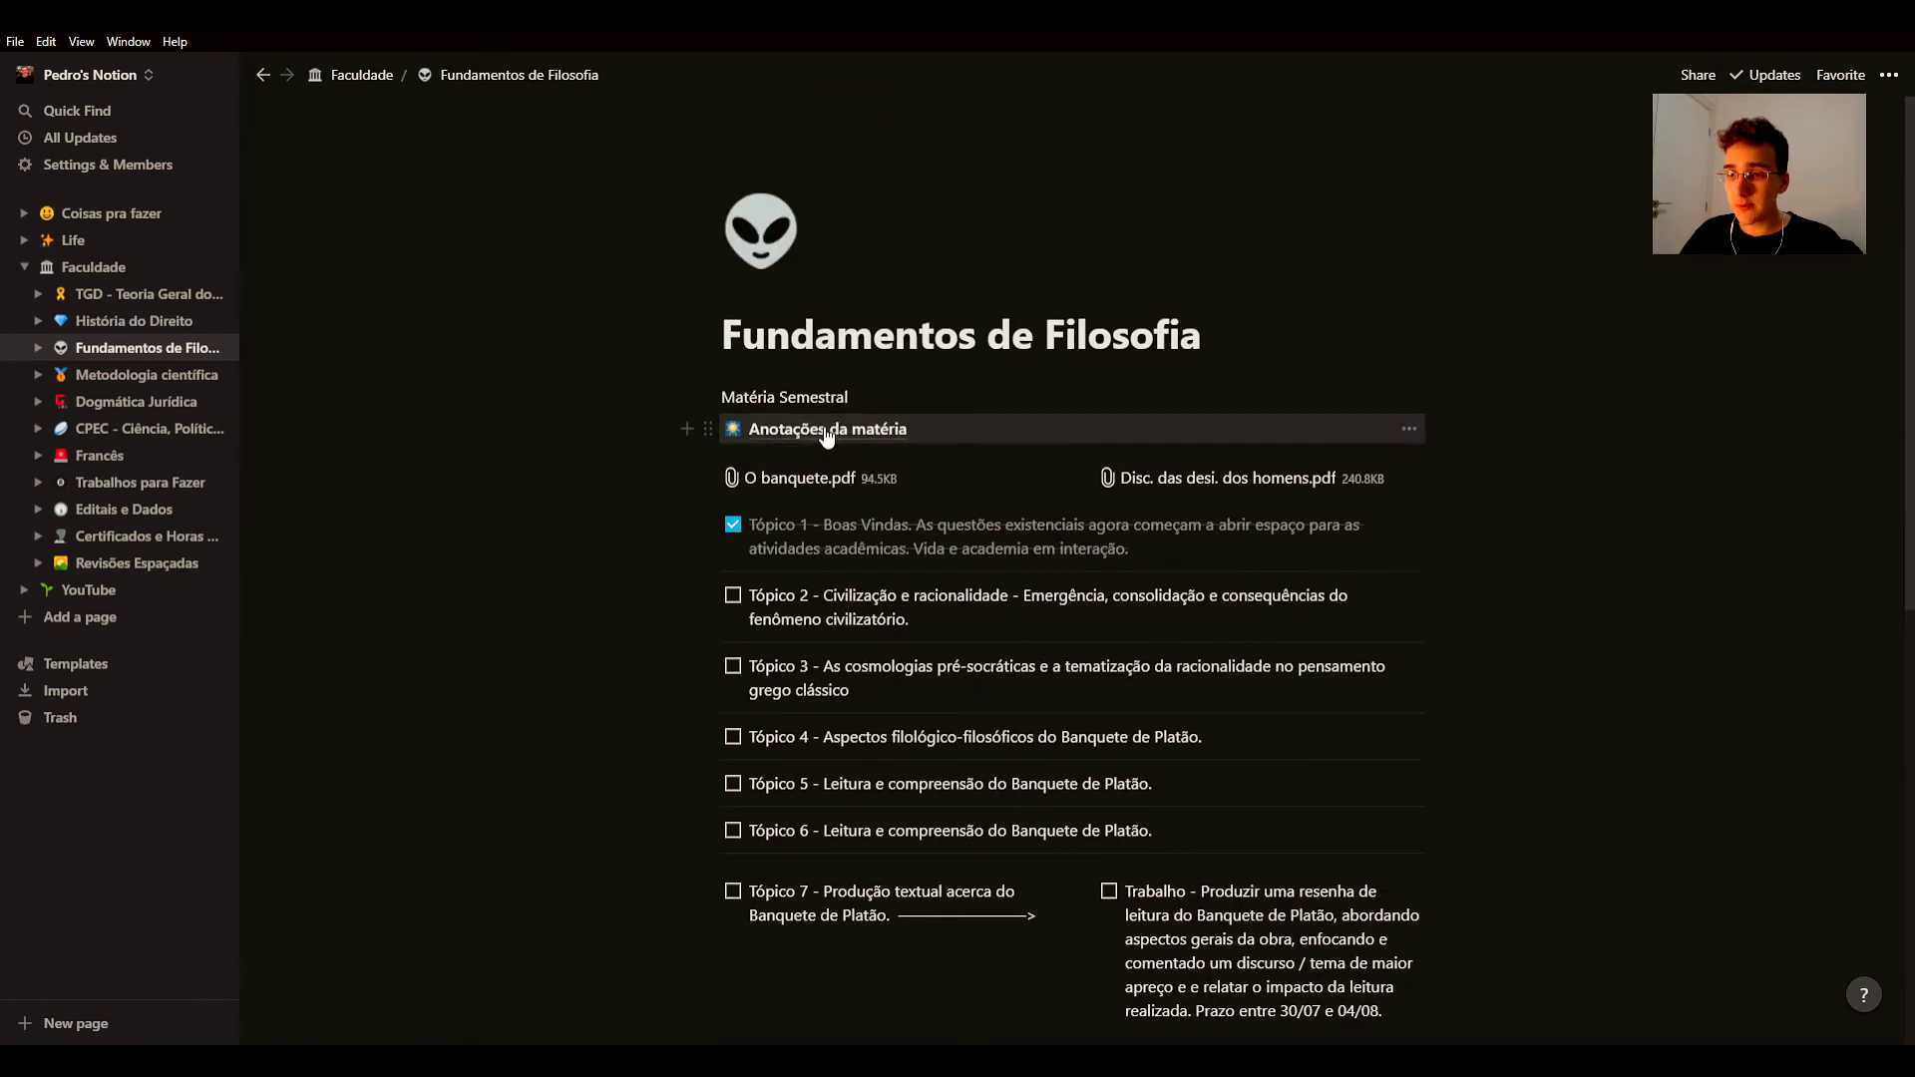
left_click(825, 427)
left_click(732, 459)
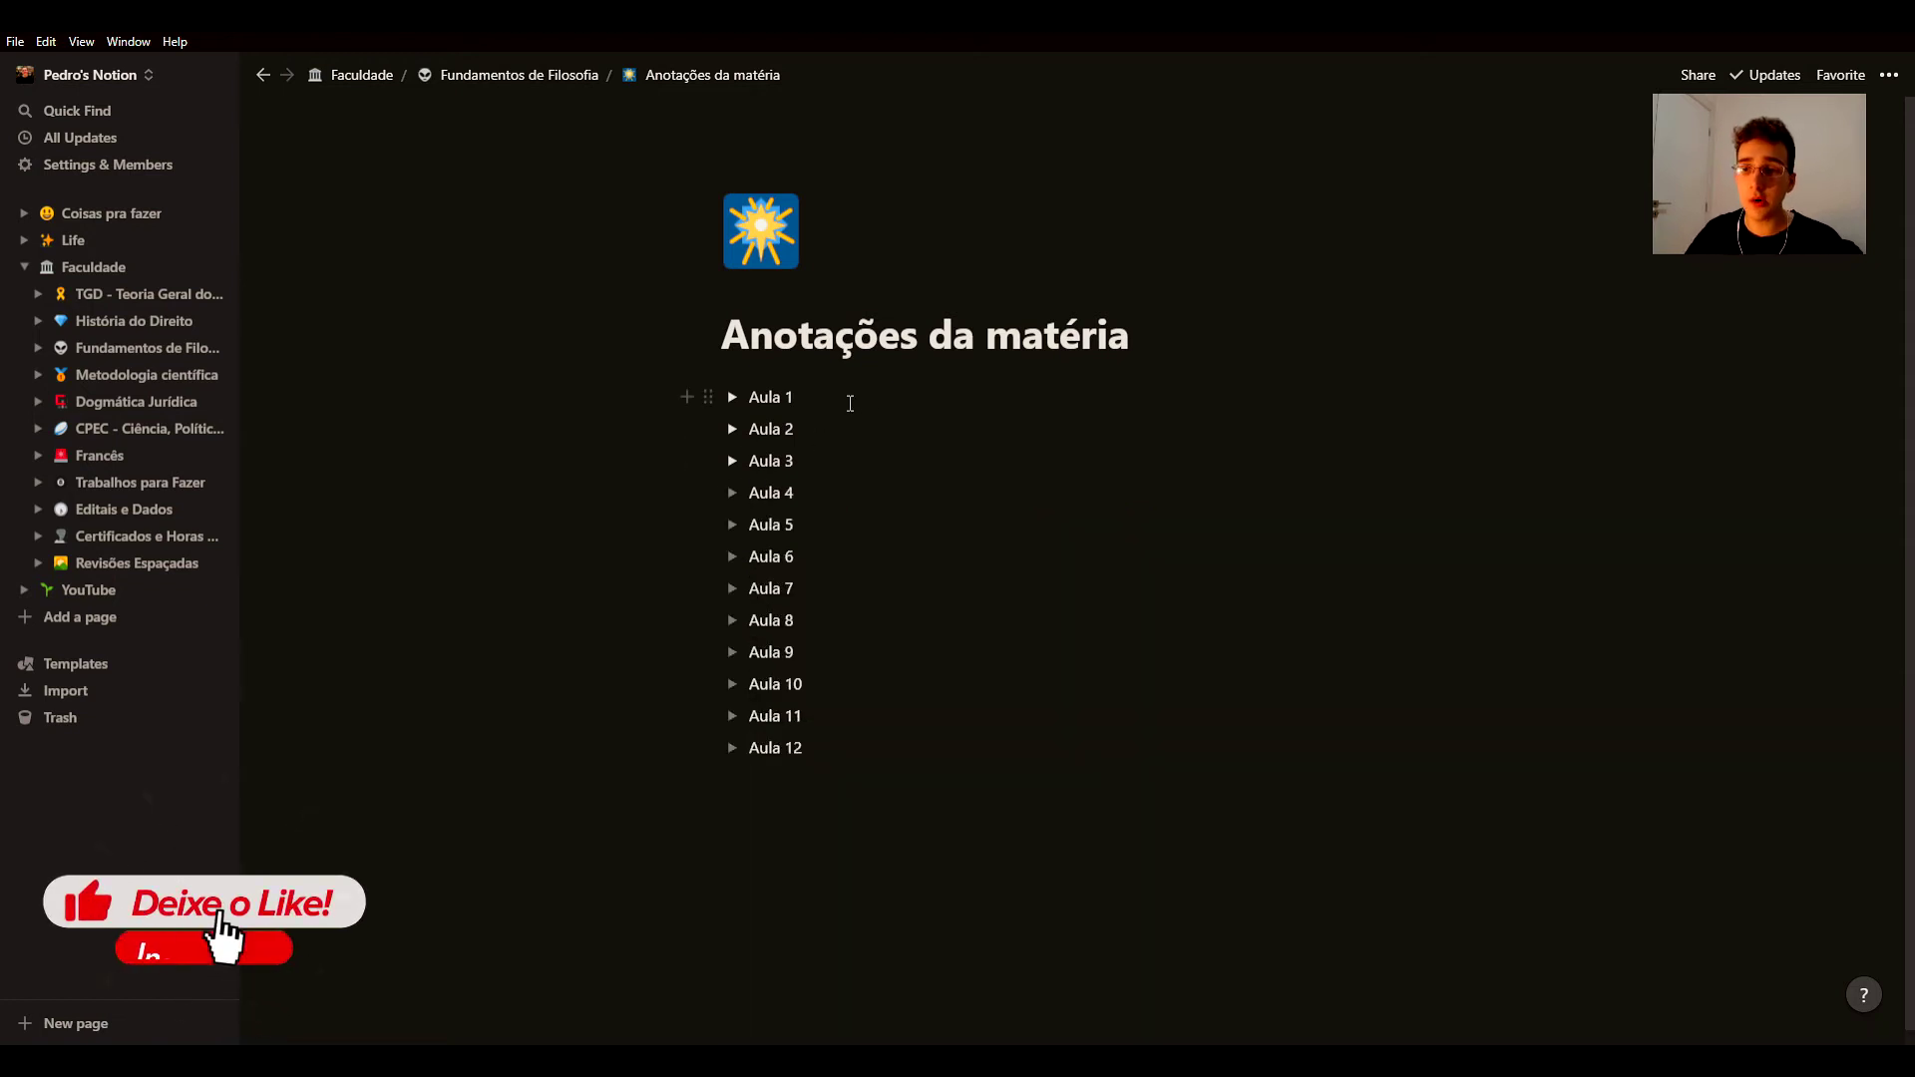
left_click(731, 496)
left_click(732, 460)
left_click(732, 460)
left_click(731, 428)
left_click(731, 428)
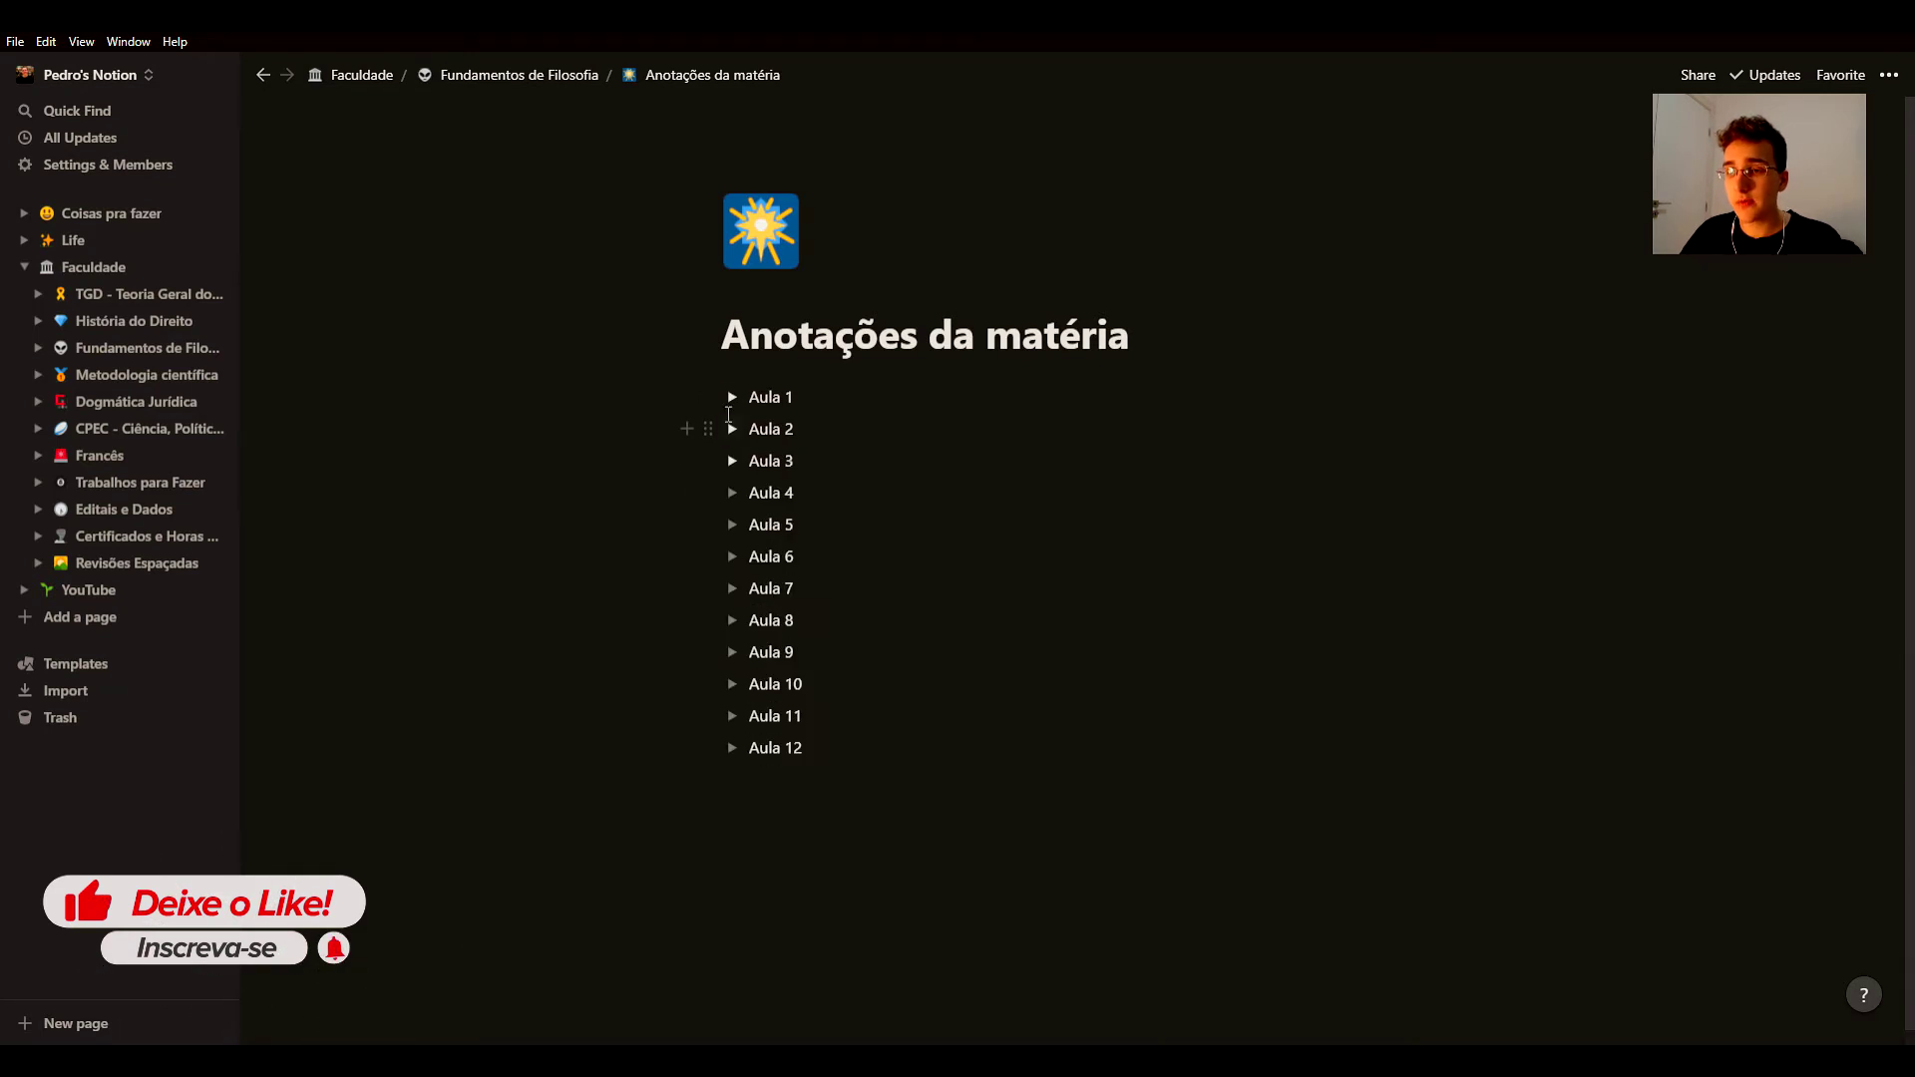
left_click(731, 396)
left_click(731, 396)
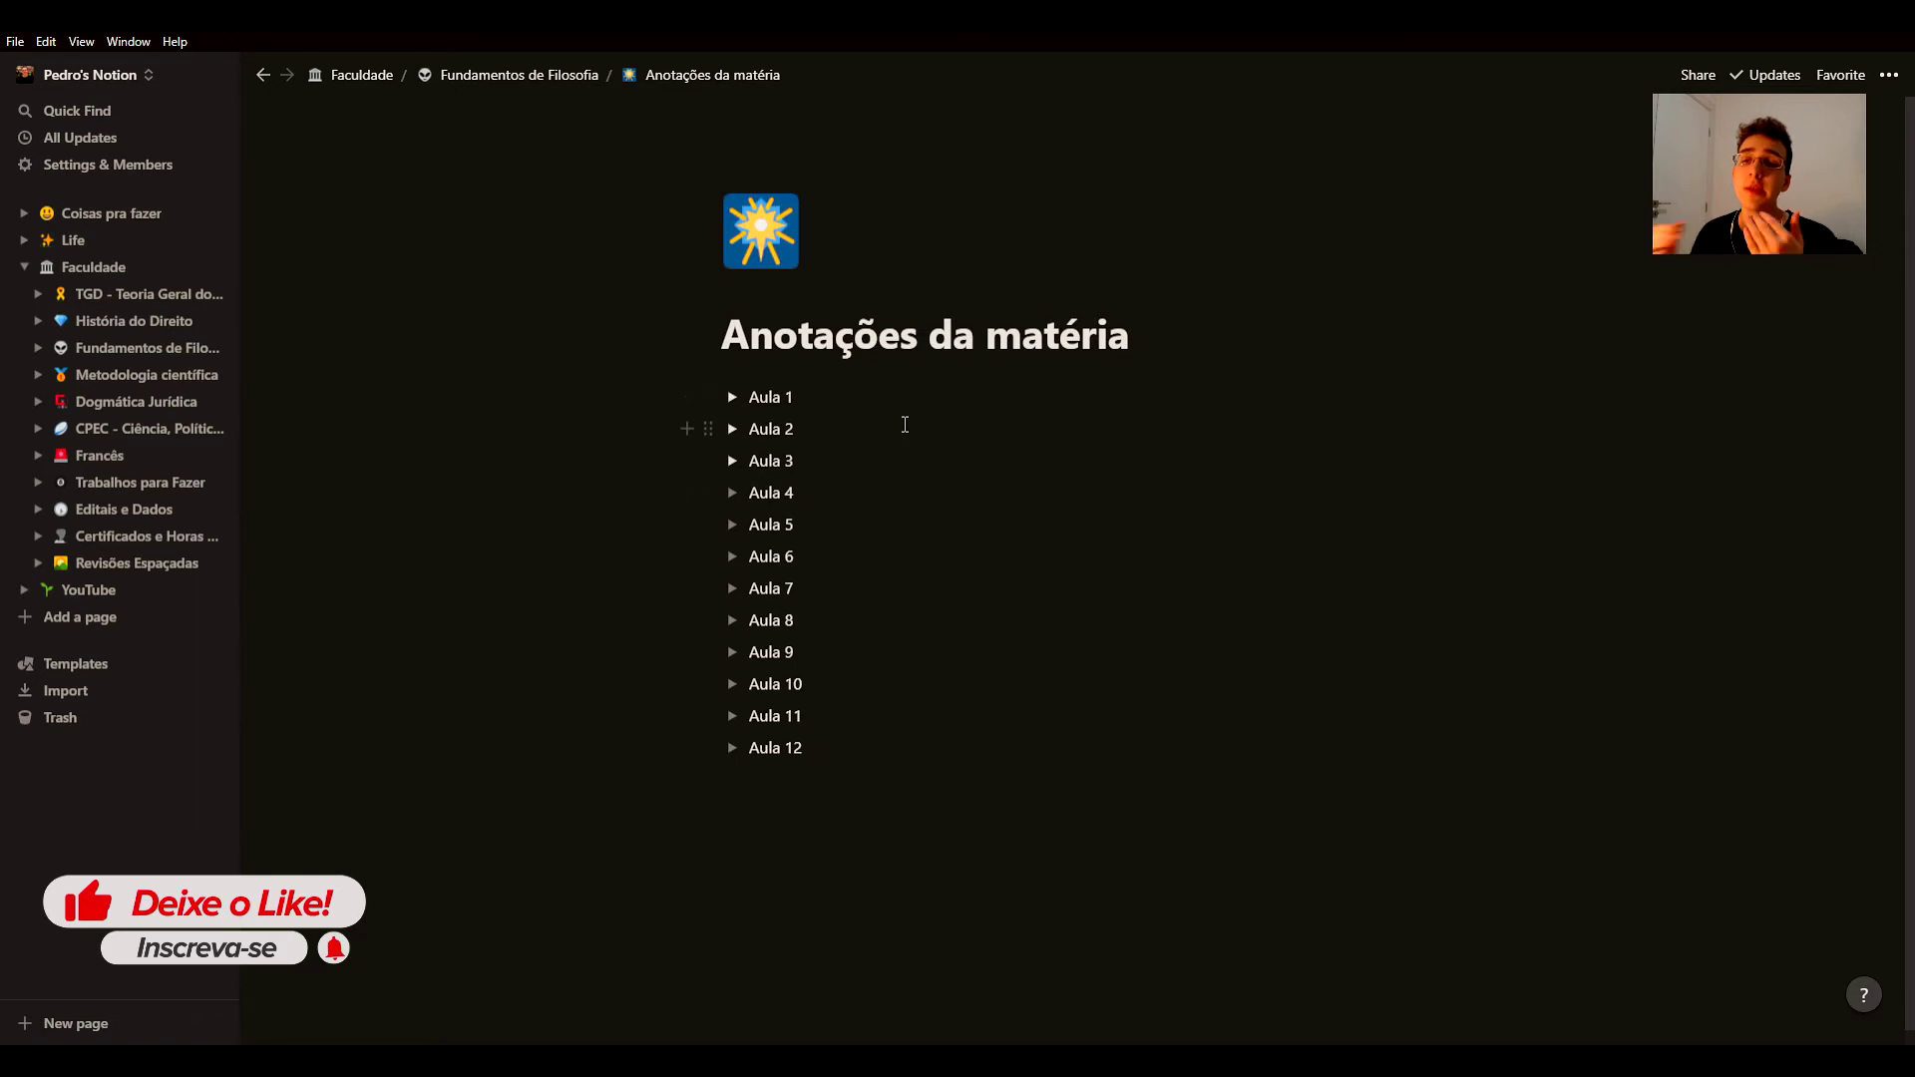
Step: Return to the Fundamentos de Filosofia page, mark Tópico 2 as done in the topic checklist and unmark it again
left_click(263, 74)
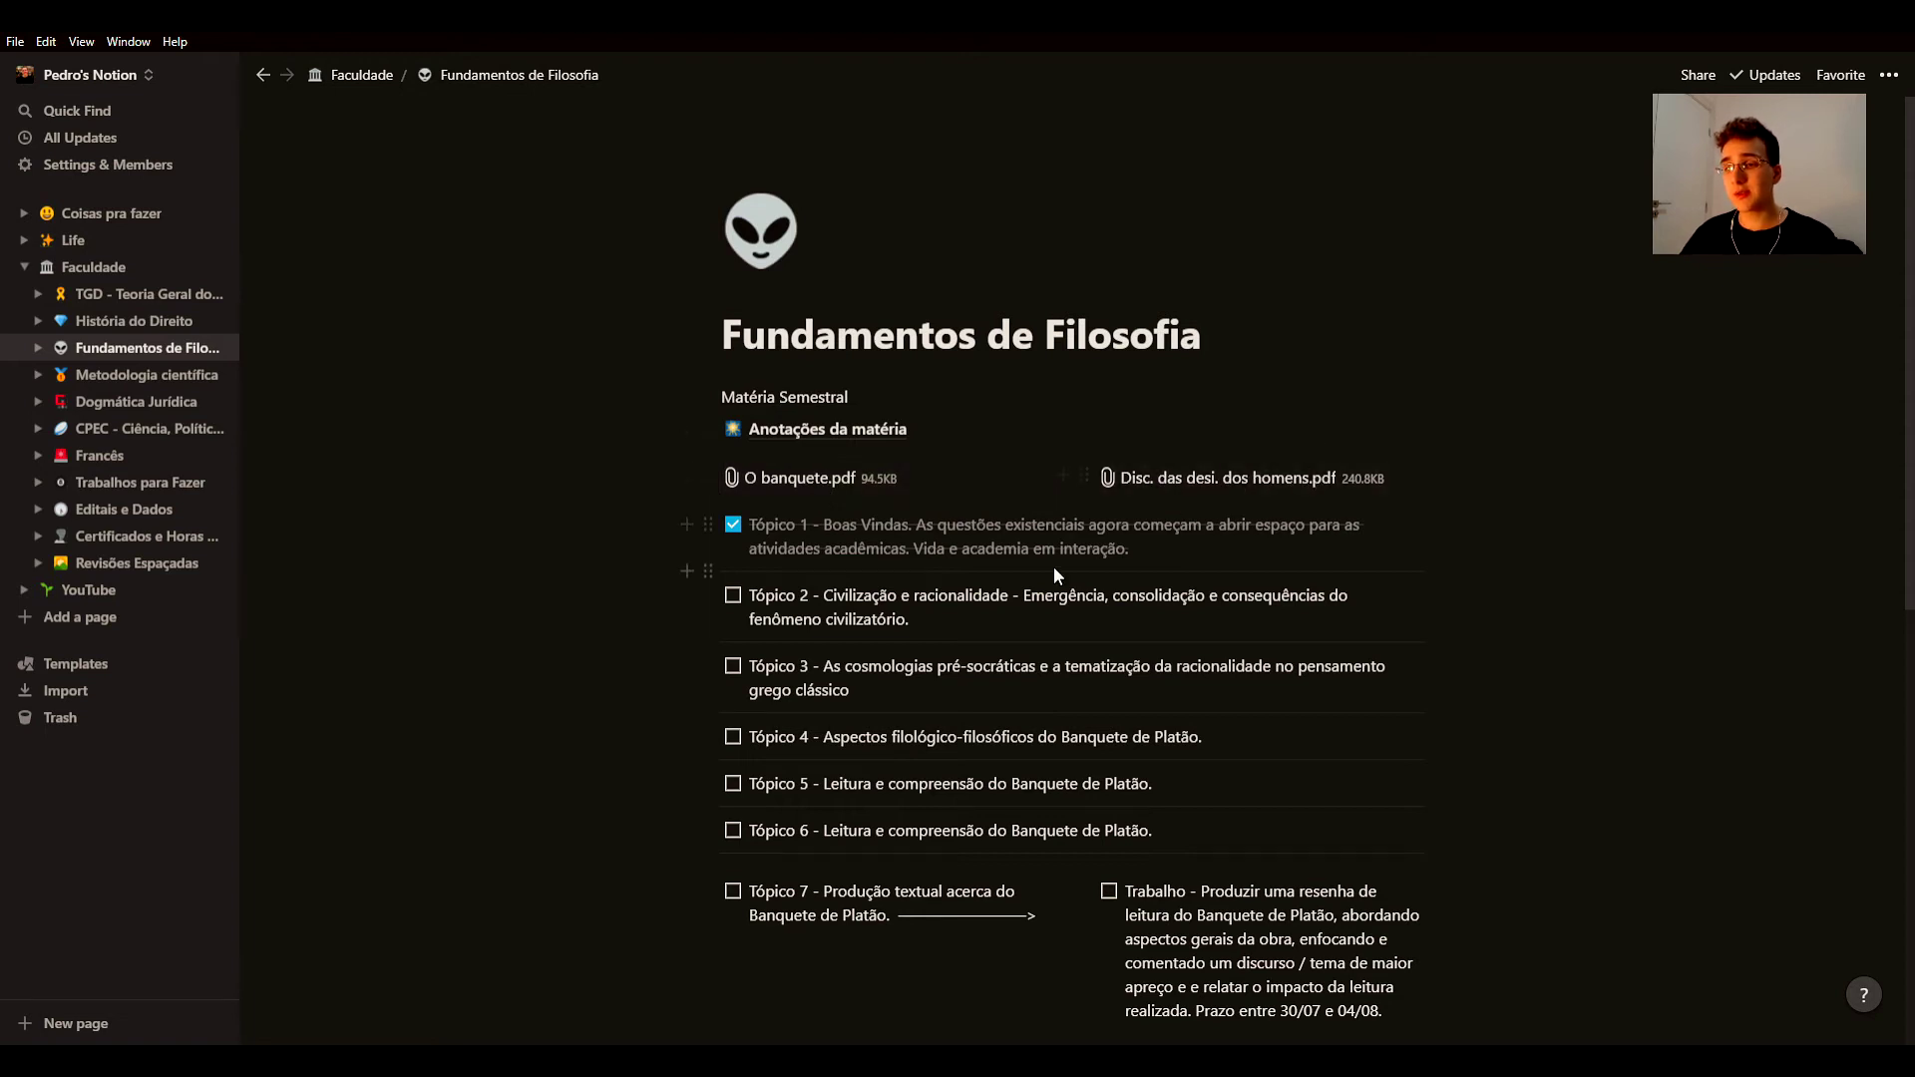
scroll(1053, 567, "down", 1)
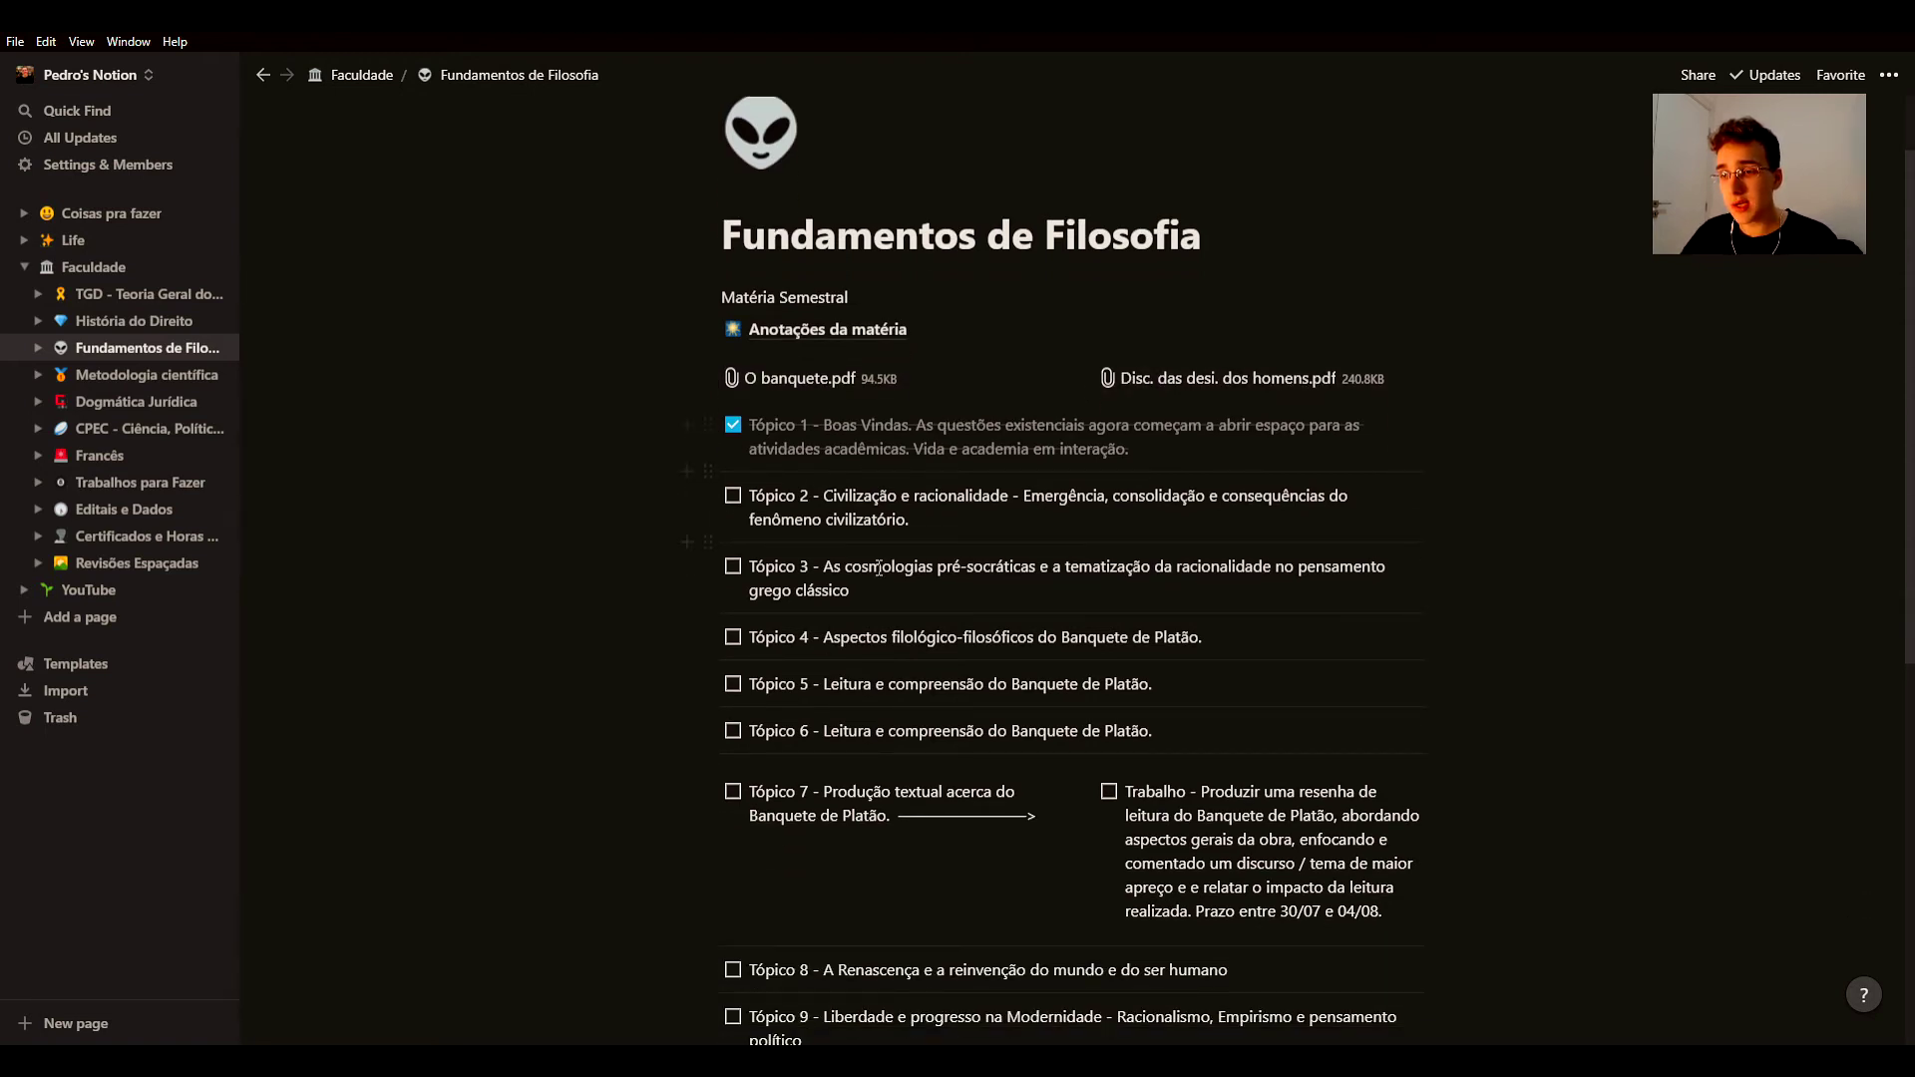
left_click(733, 496)
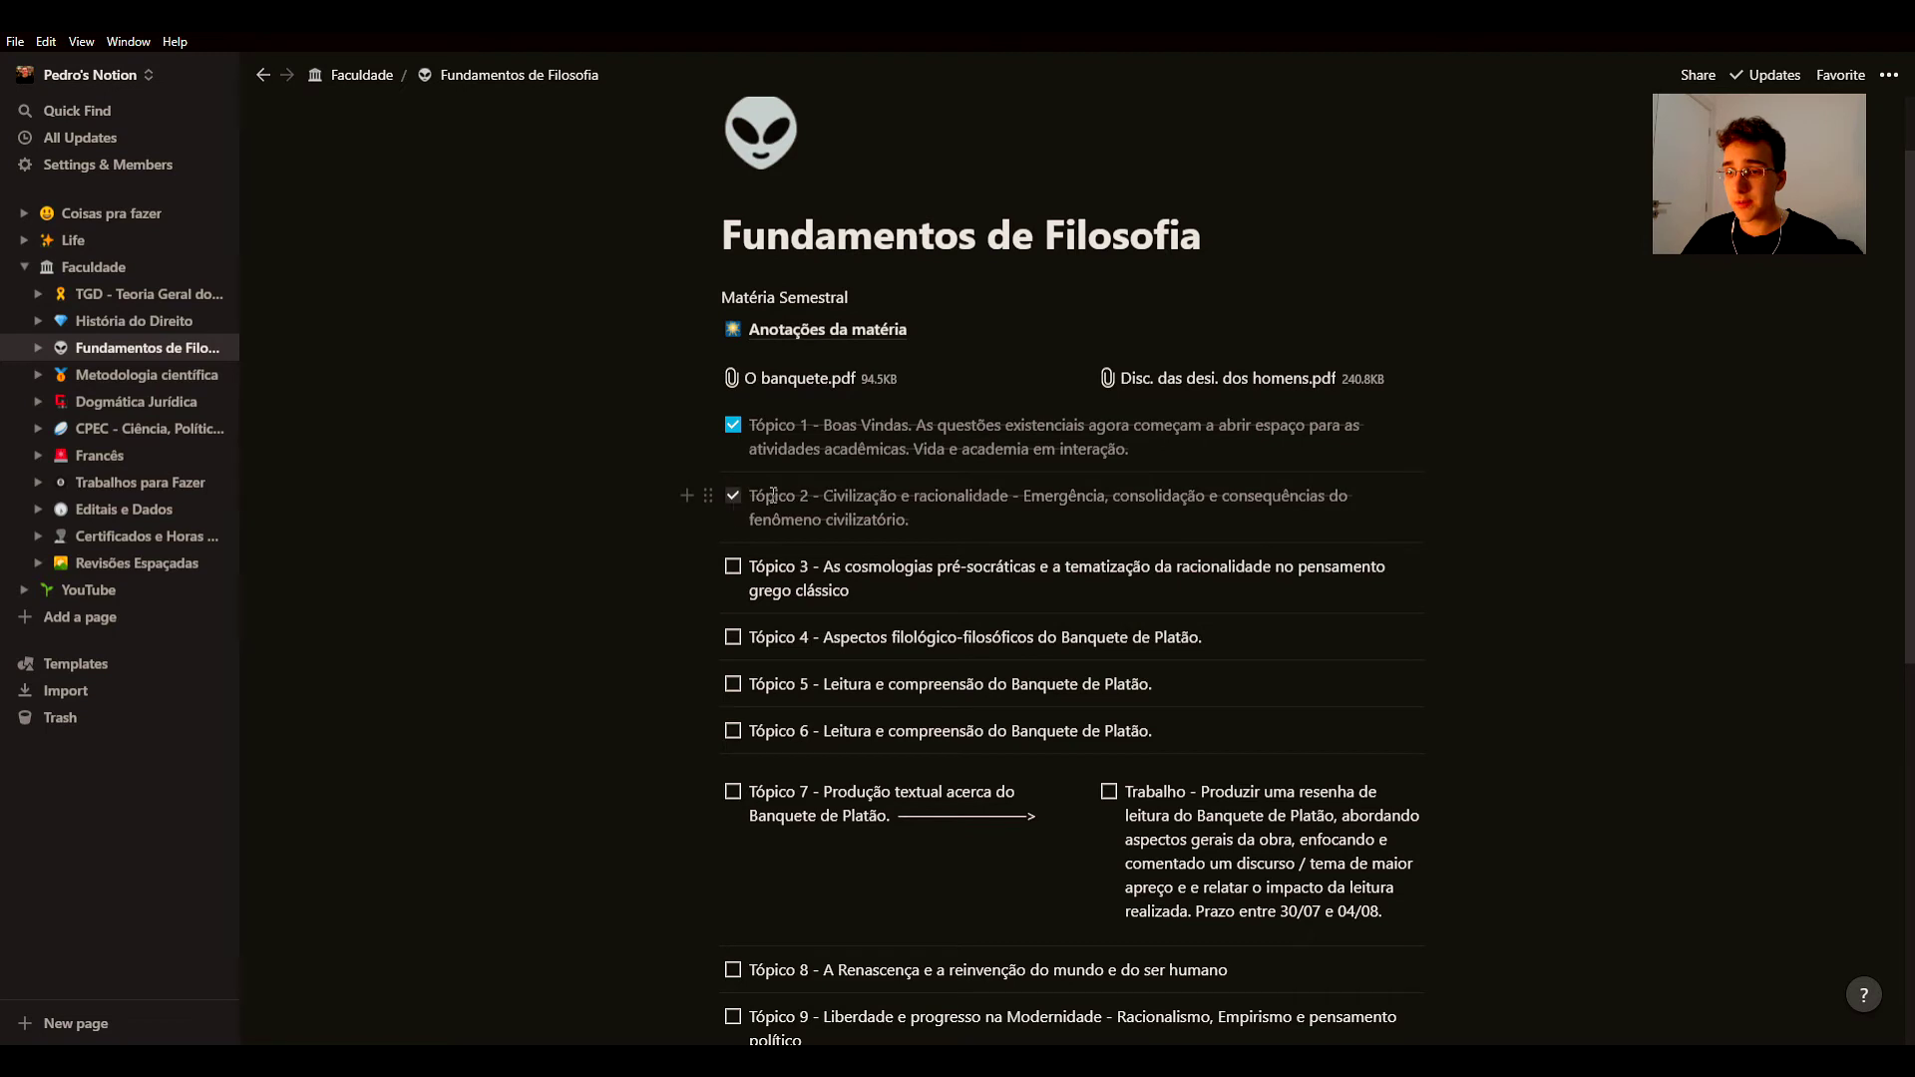
scroll(935, 516, "down", 3)
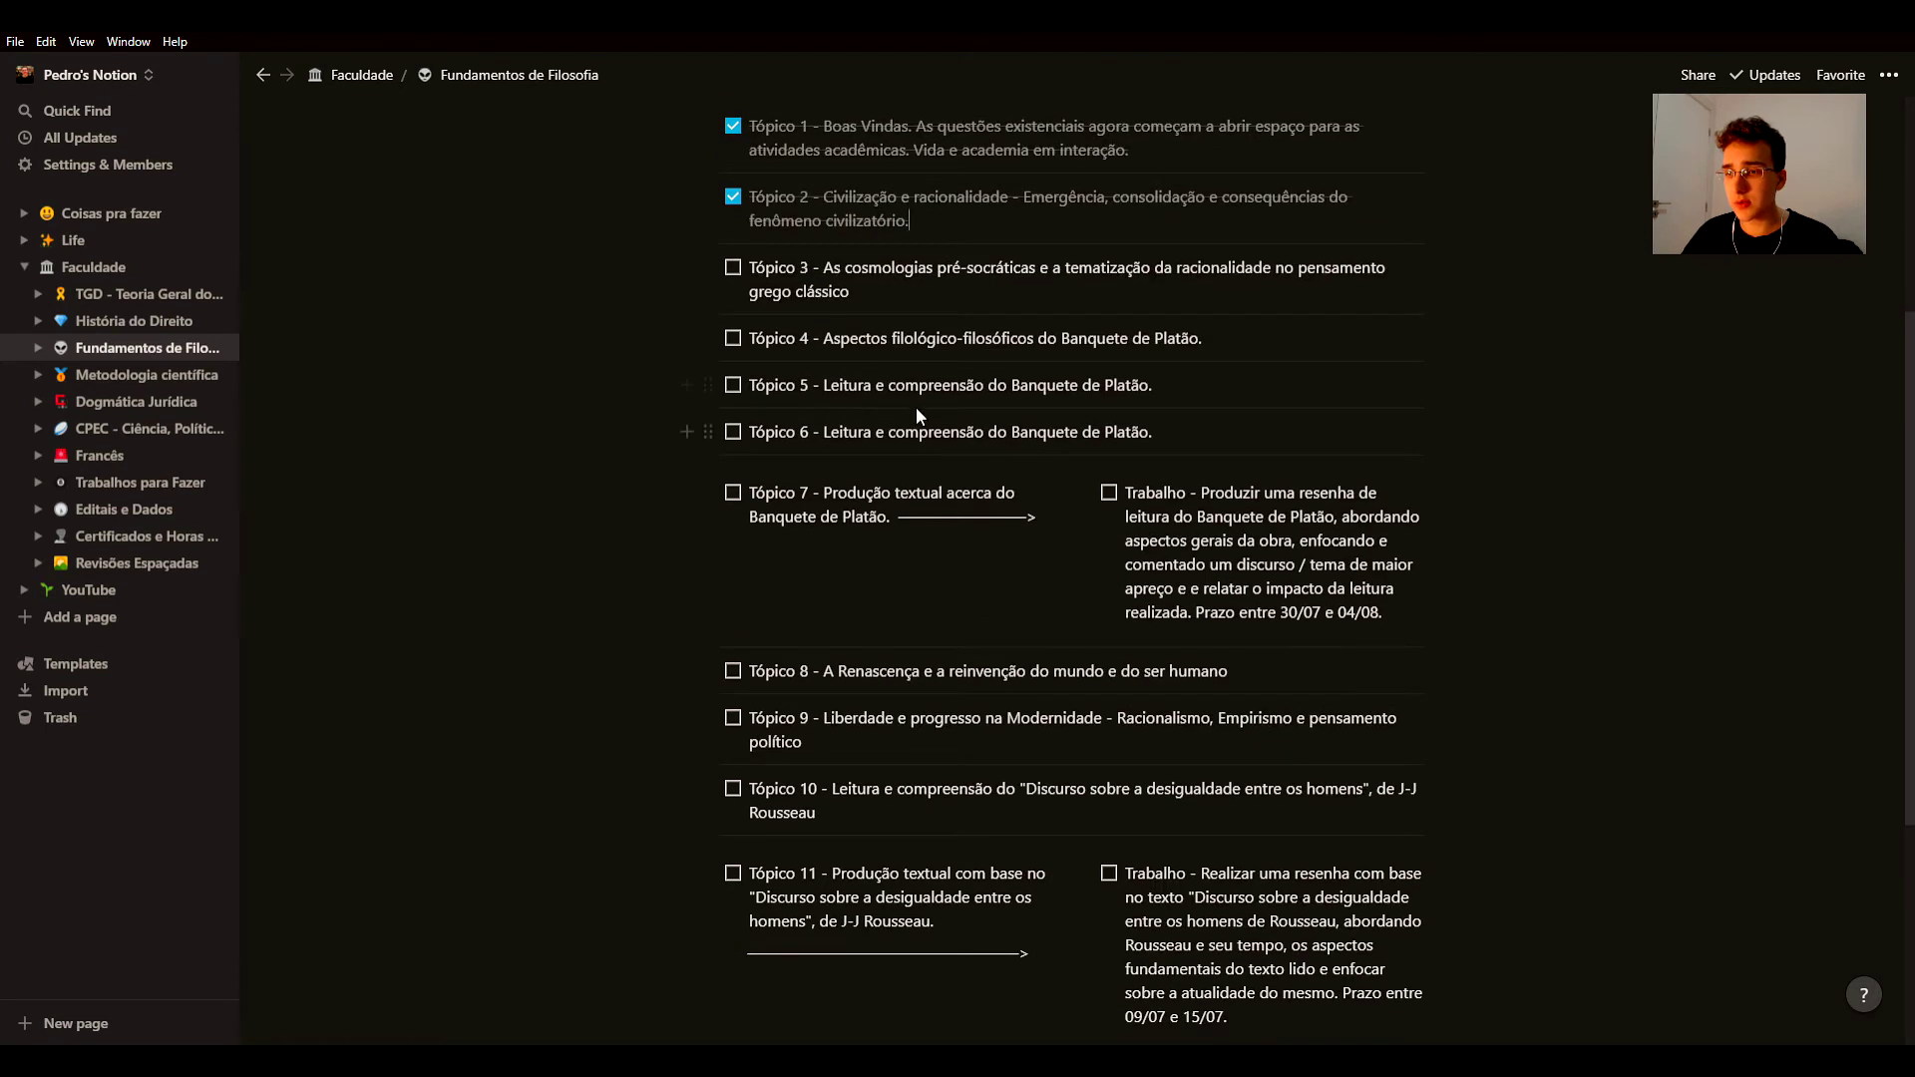
scroll(915, 407, "up", 2)
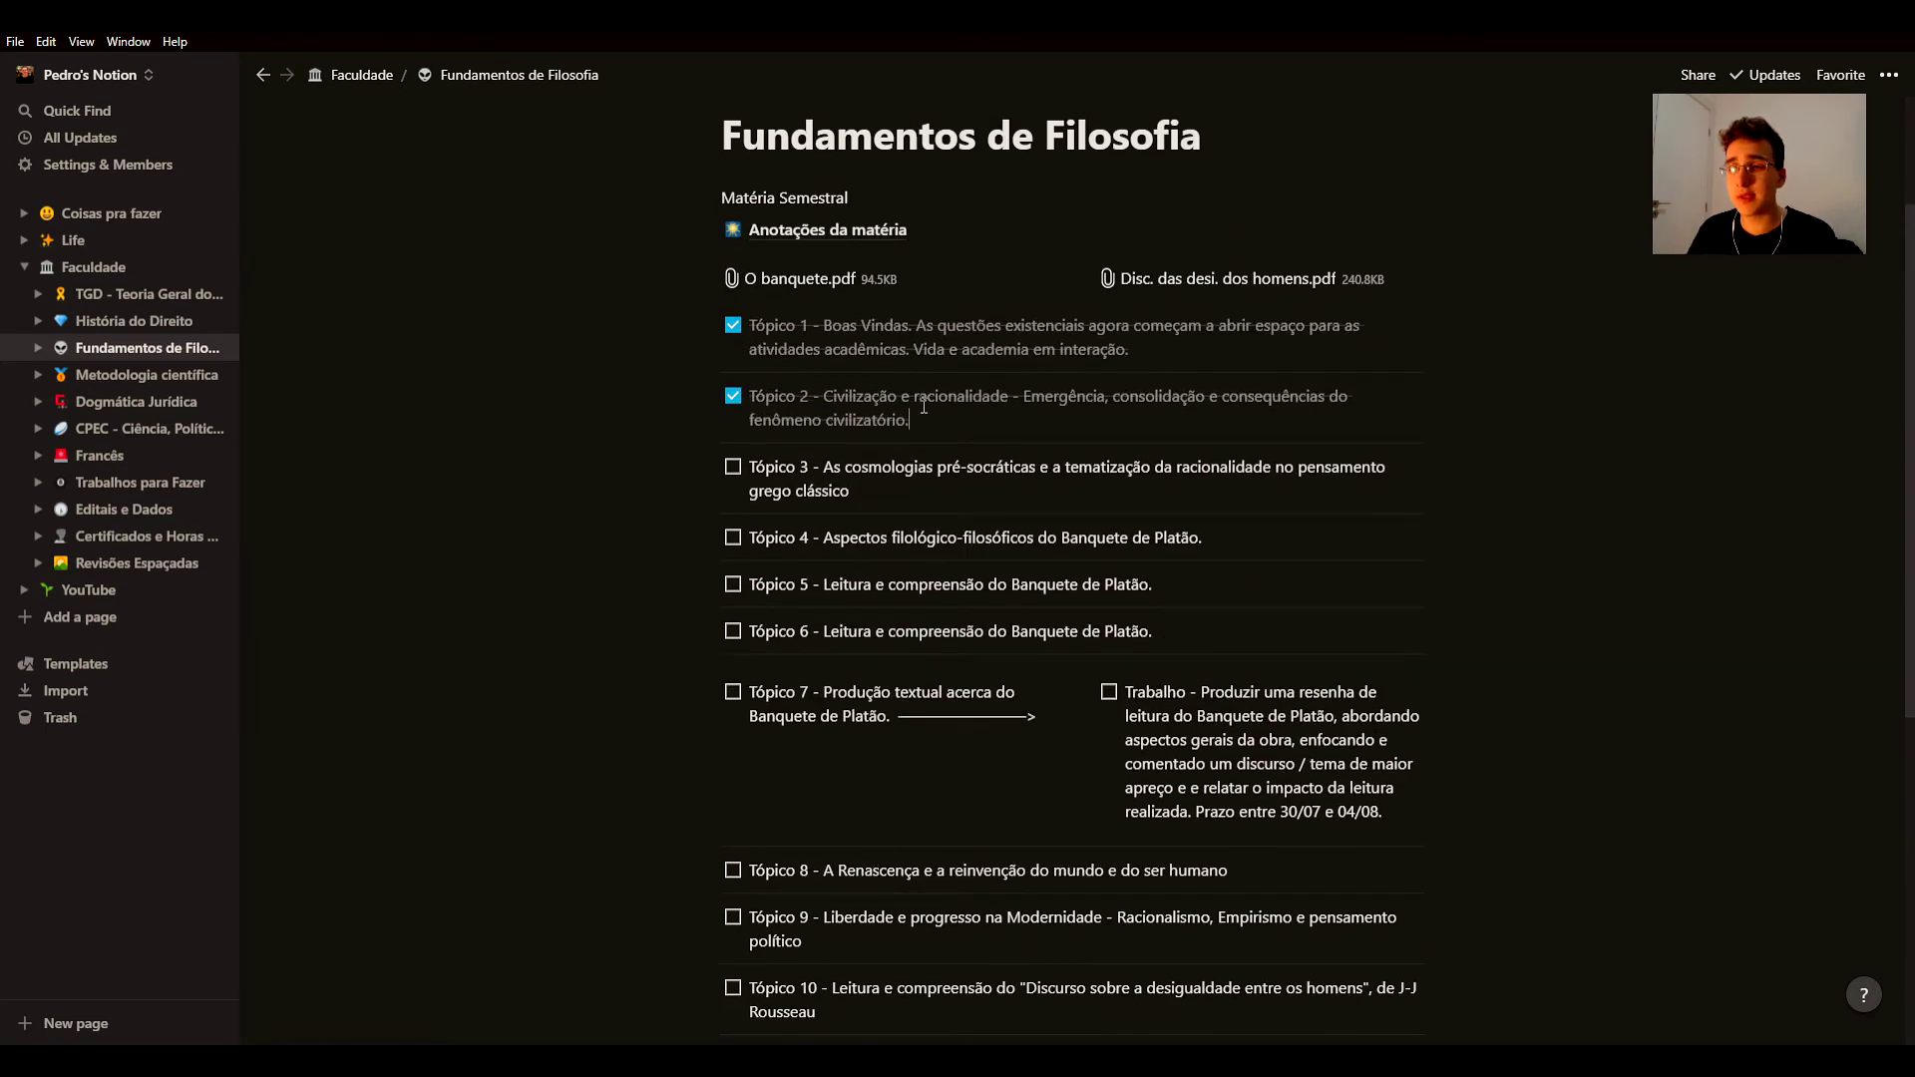
left_click(733, 396)
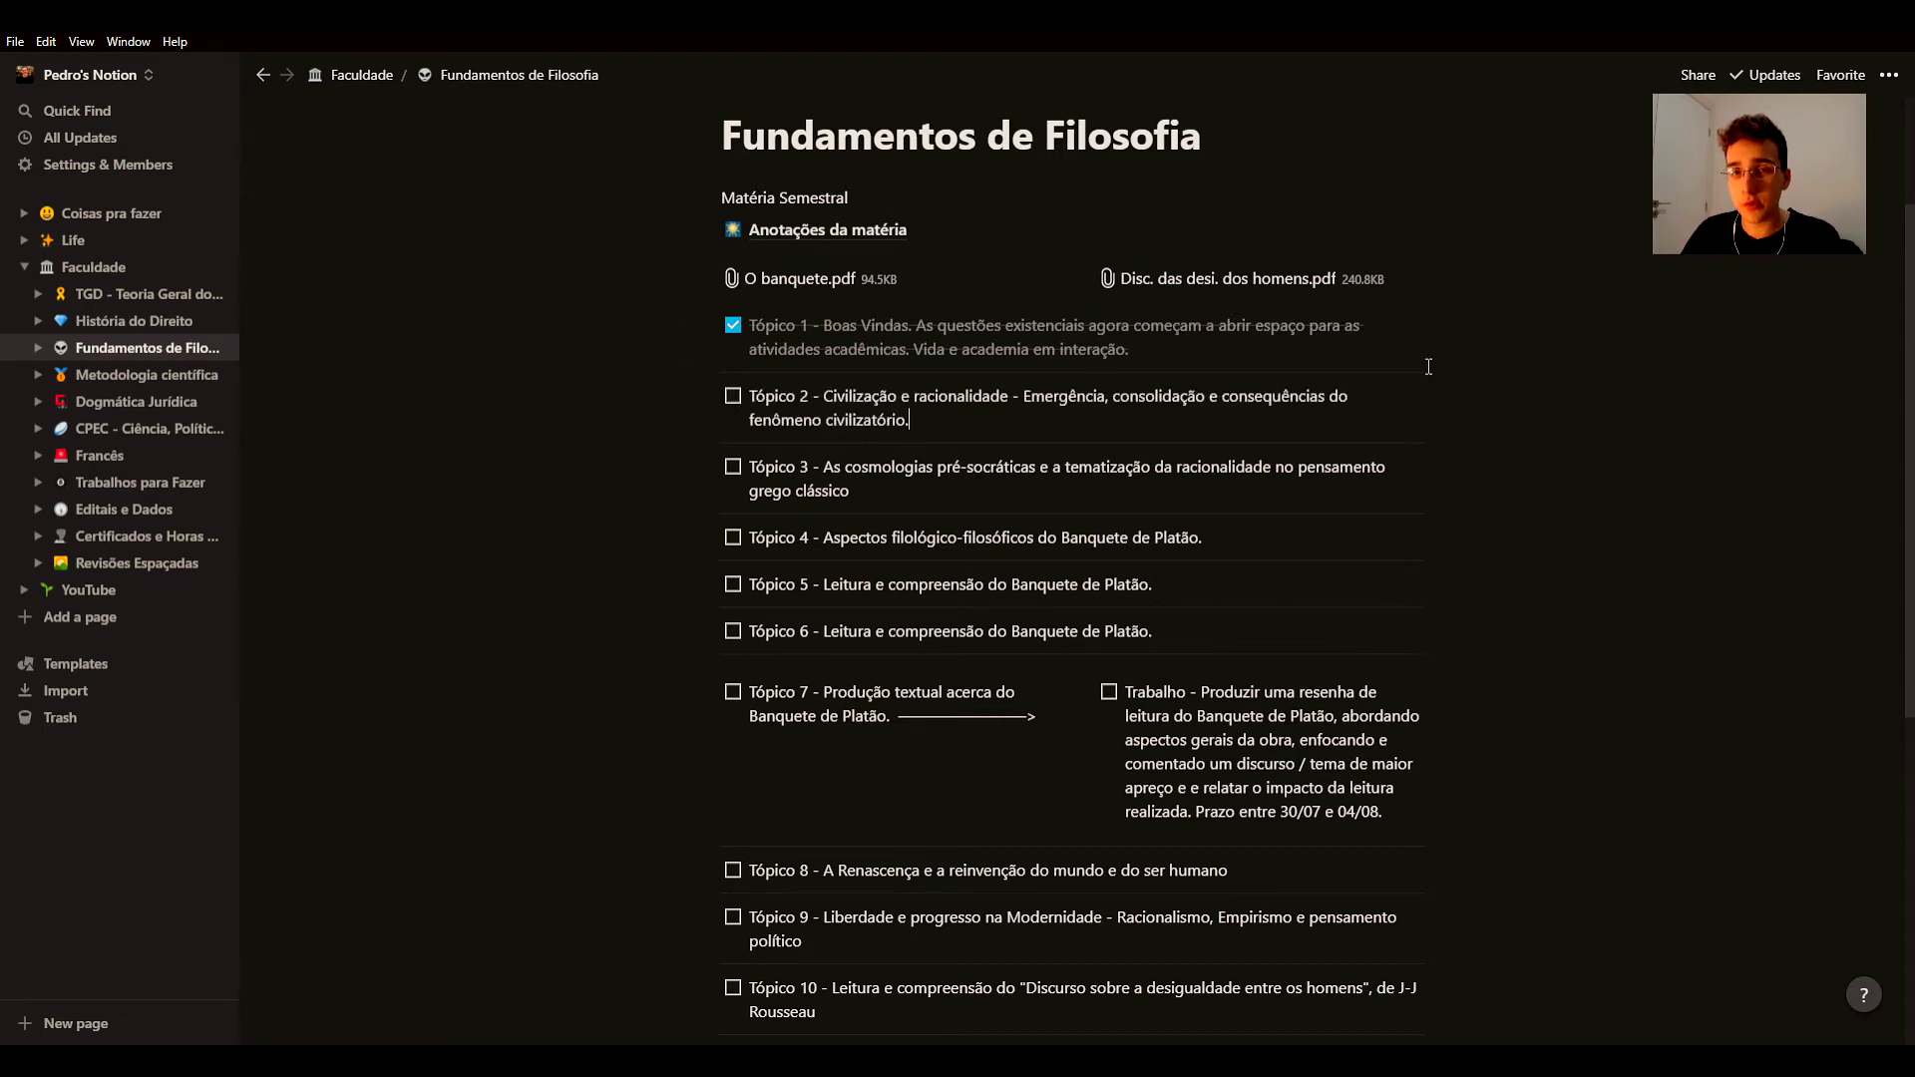
Step: Go back to Faculdade, open the Metodologia científica page and look over its assessment checklist
key("ctrl+[")
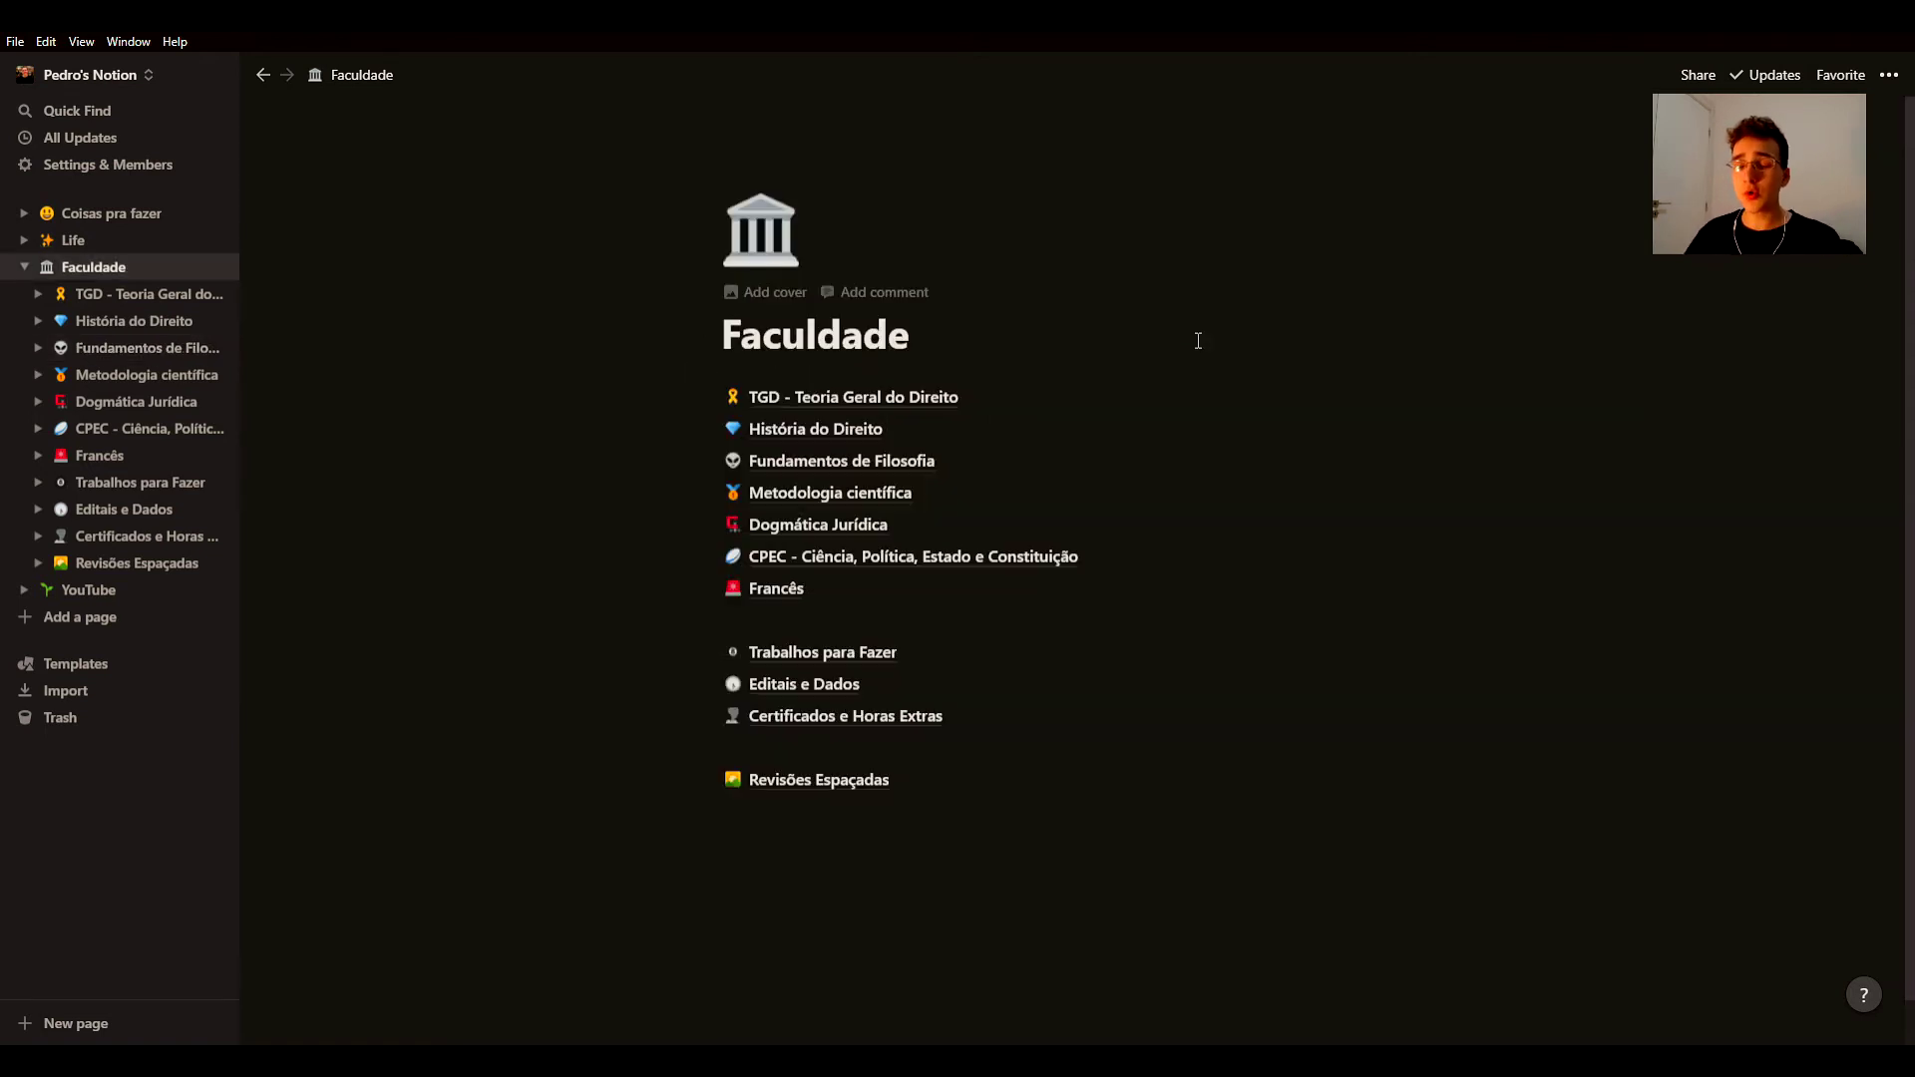
left_click(864, 493)
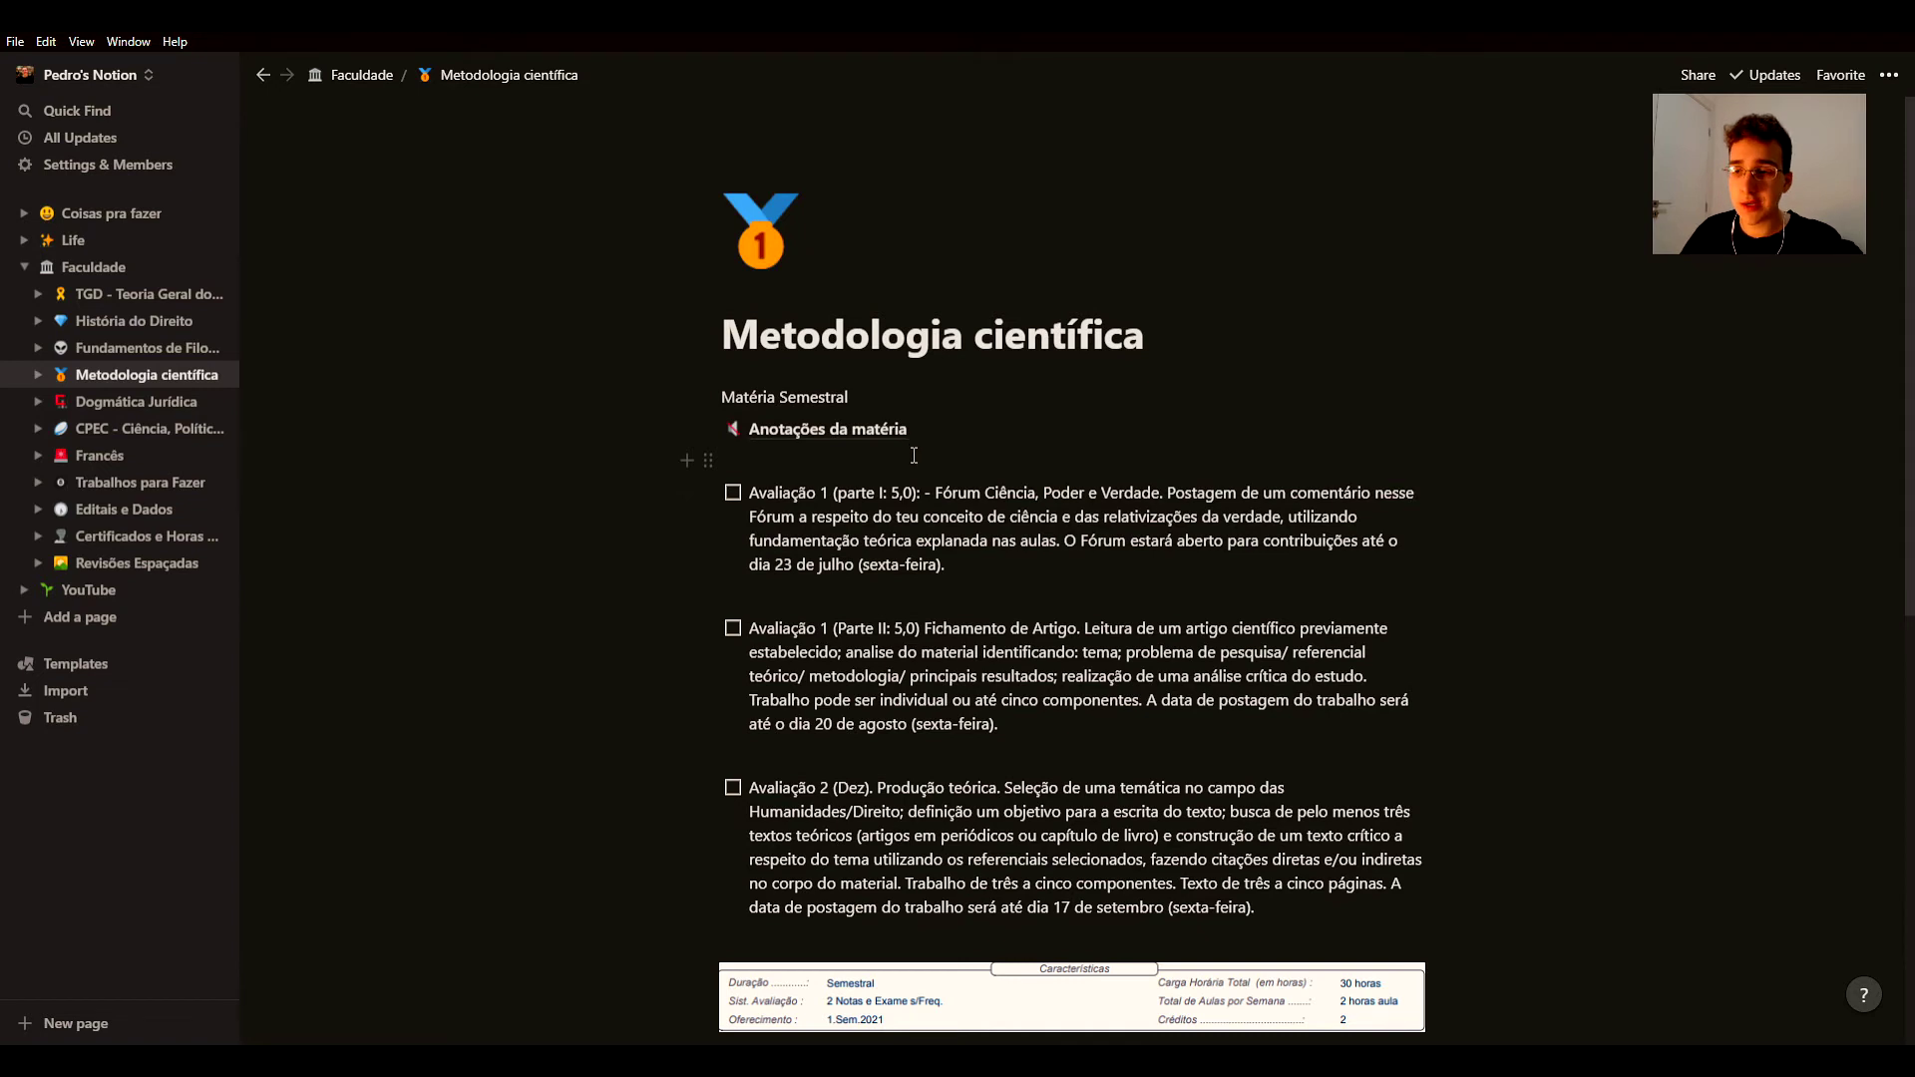
scroll(630, 510, "down", 2)
scroll(850, 664, "up", 2)
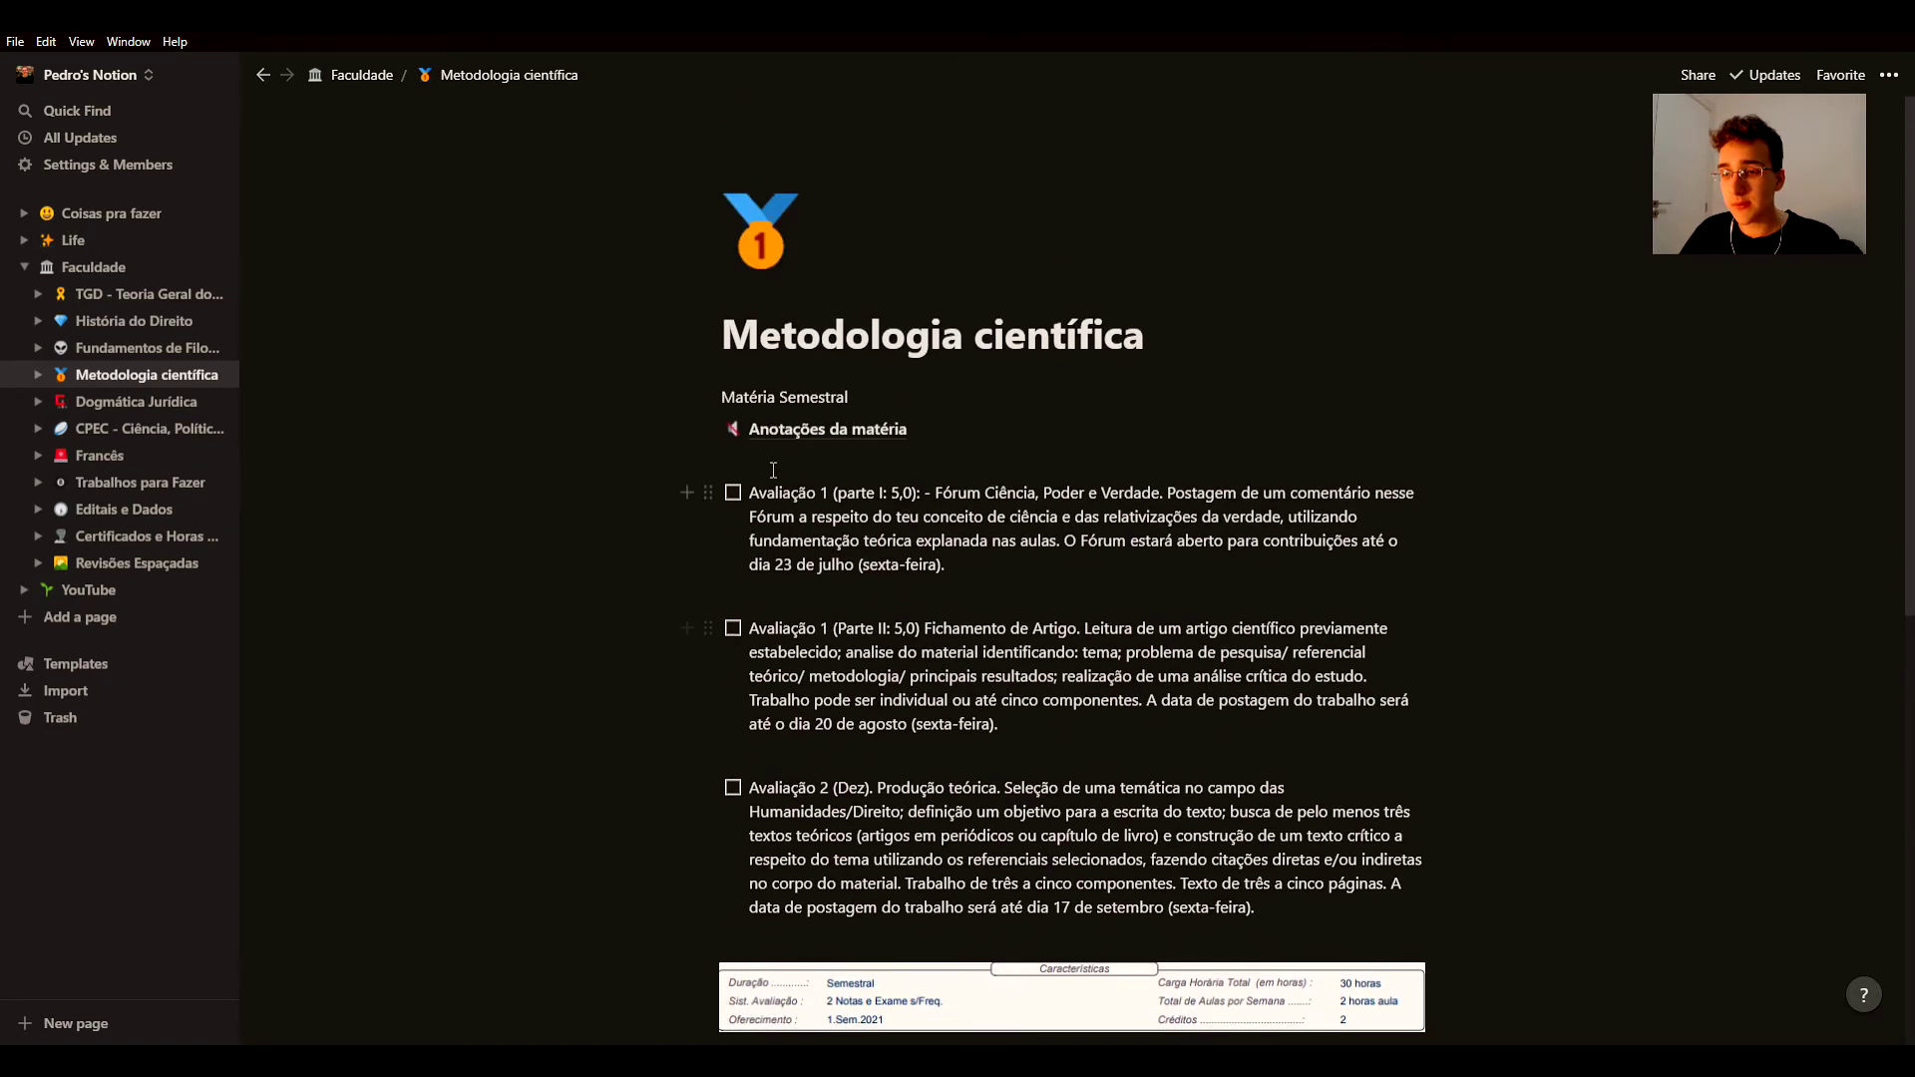
Step: Open the Anotações da matéria page of Metodologia científica and peek into the Aula 1, Aula 2 and Aula 3 toggles, closing each again
left_click(859, 428)
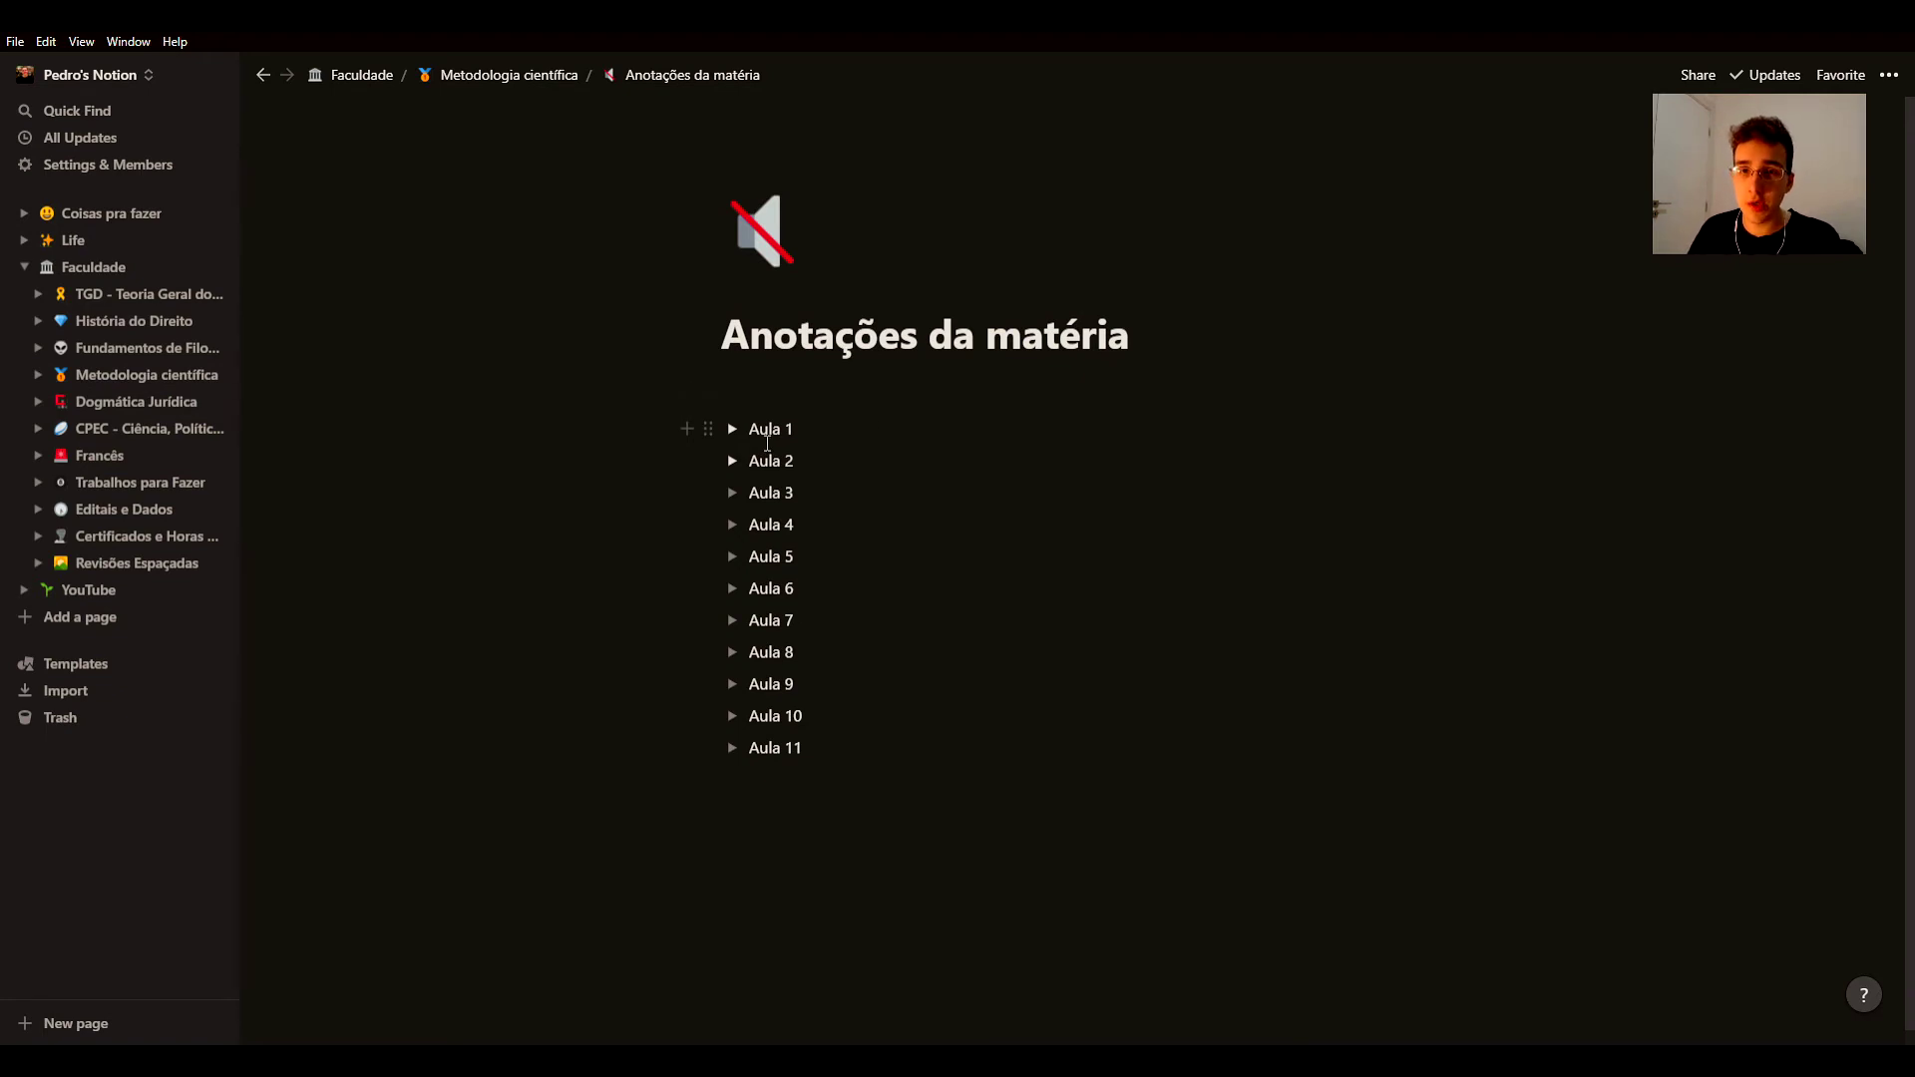
left_click(732, 429)
left_click(732, 429)
left_click(732, 461)
left_click(732, 461)
left_click(732, 493)
left_click(732, 493)
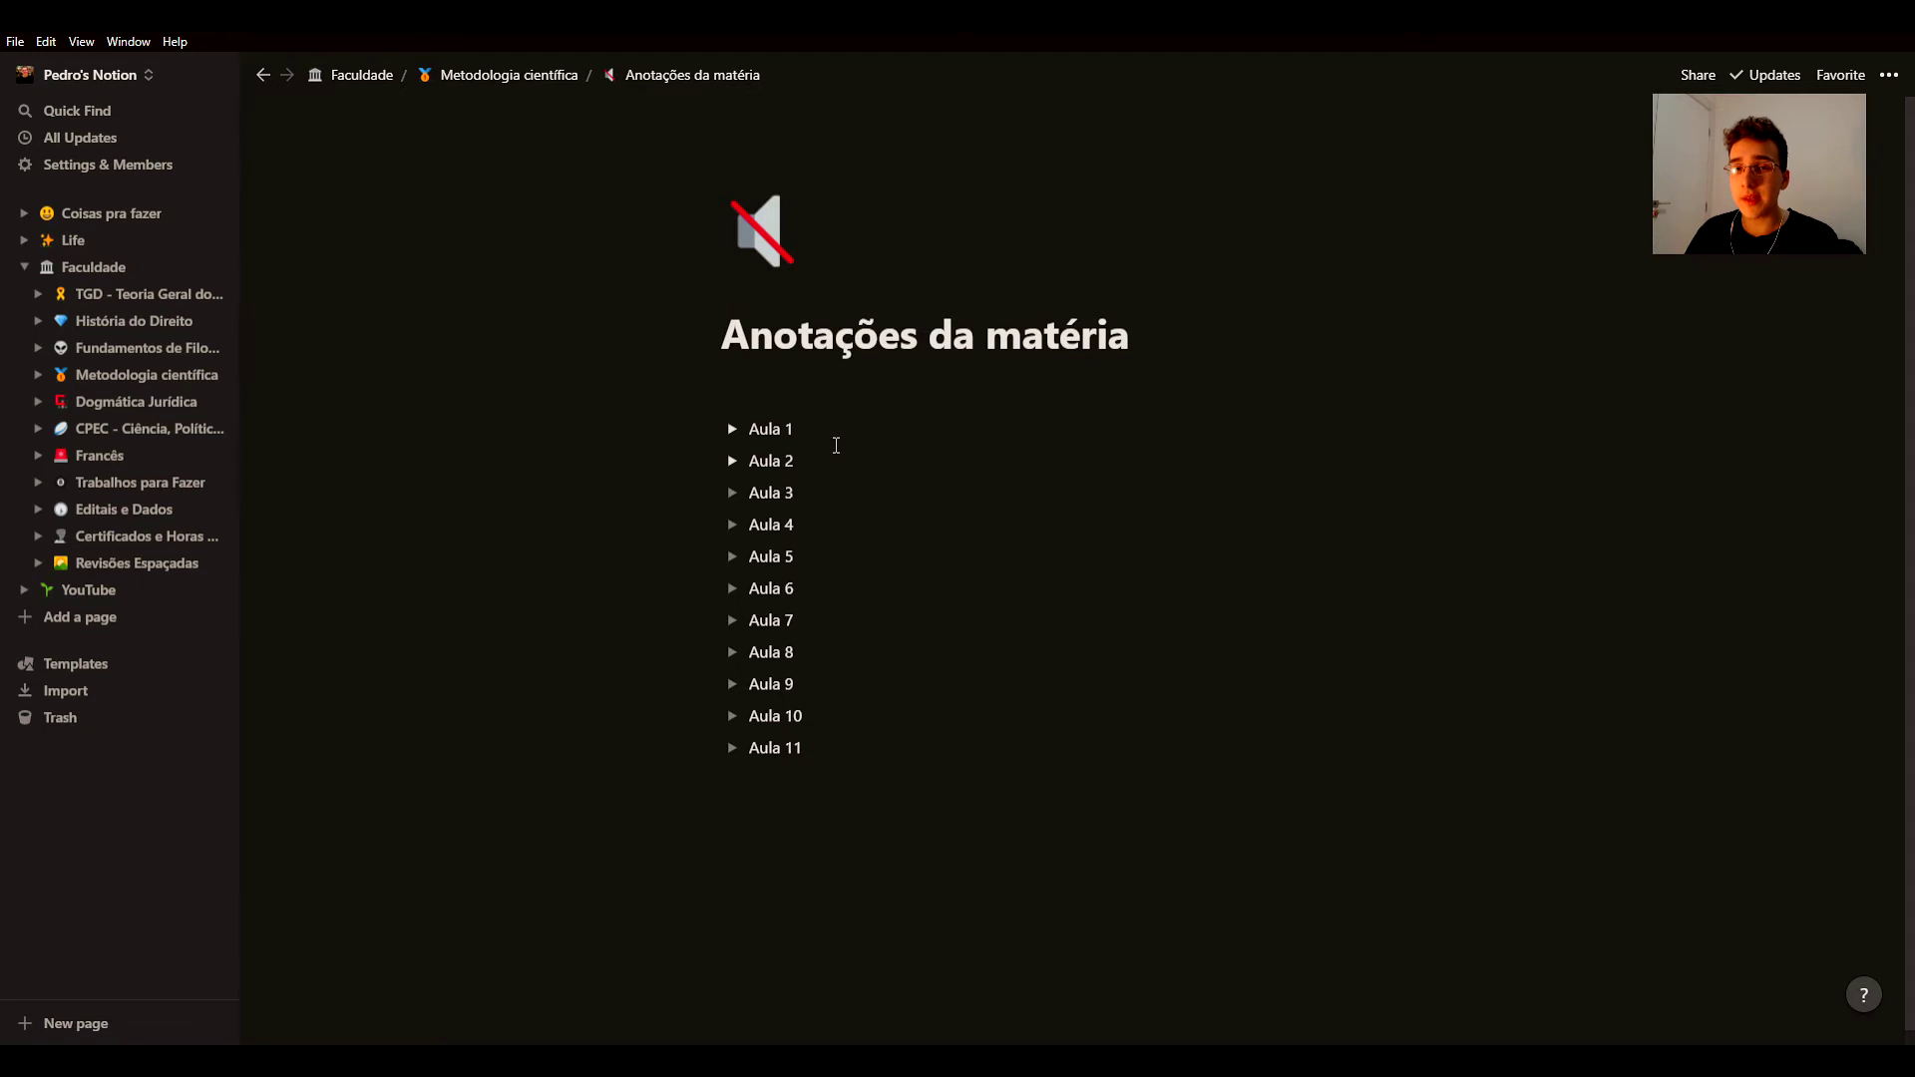
Step: Open the Dogmática Jurídica page and examine the genjuridico article toggle with its nested Do Direito and Da norma jurídica notes, closing them all
key("ctrl+[")
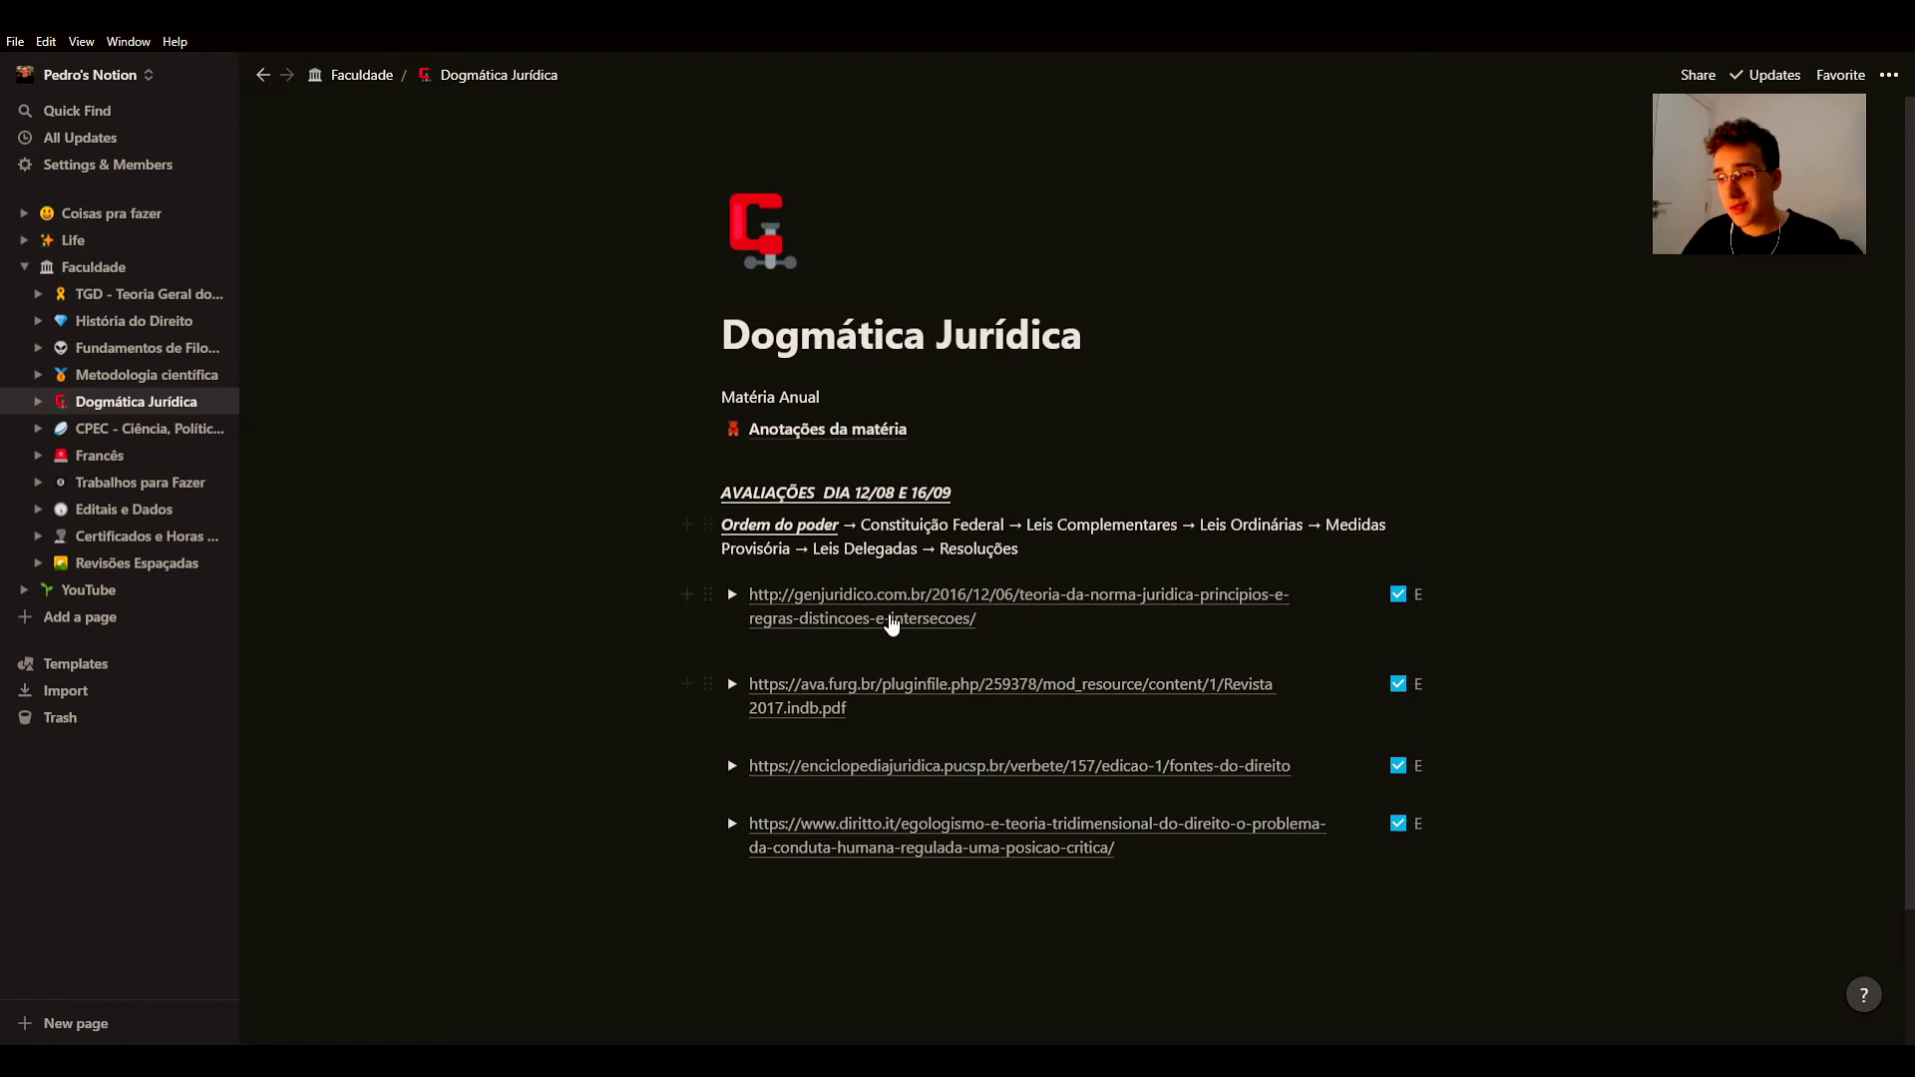
scroll(1033, 599, "down", 1)
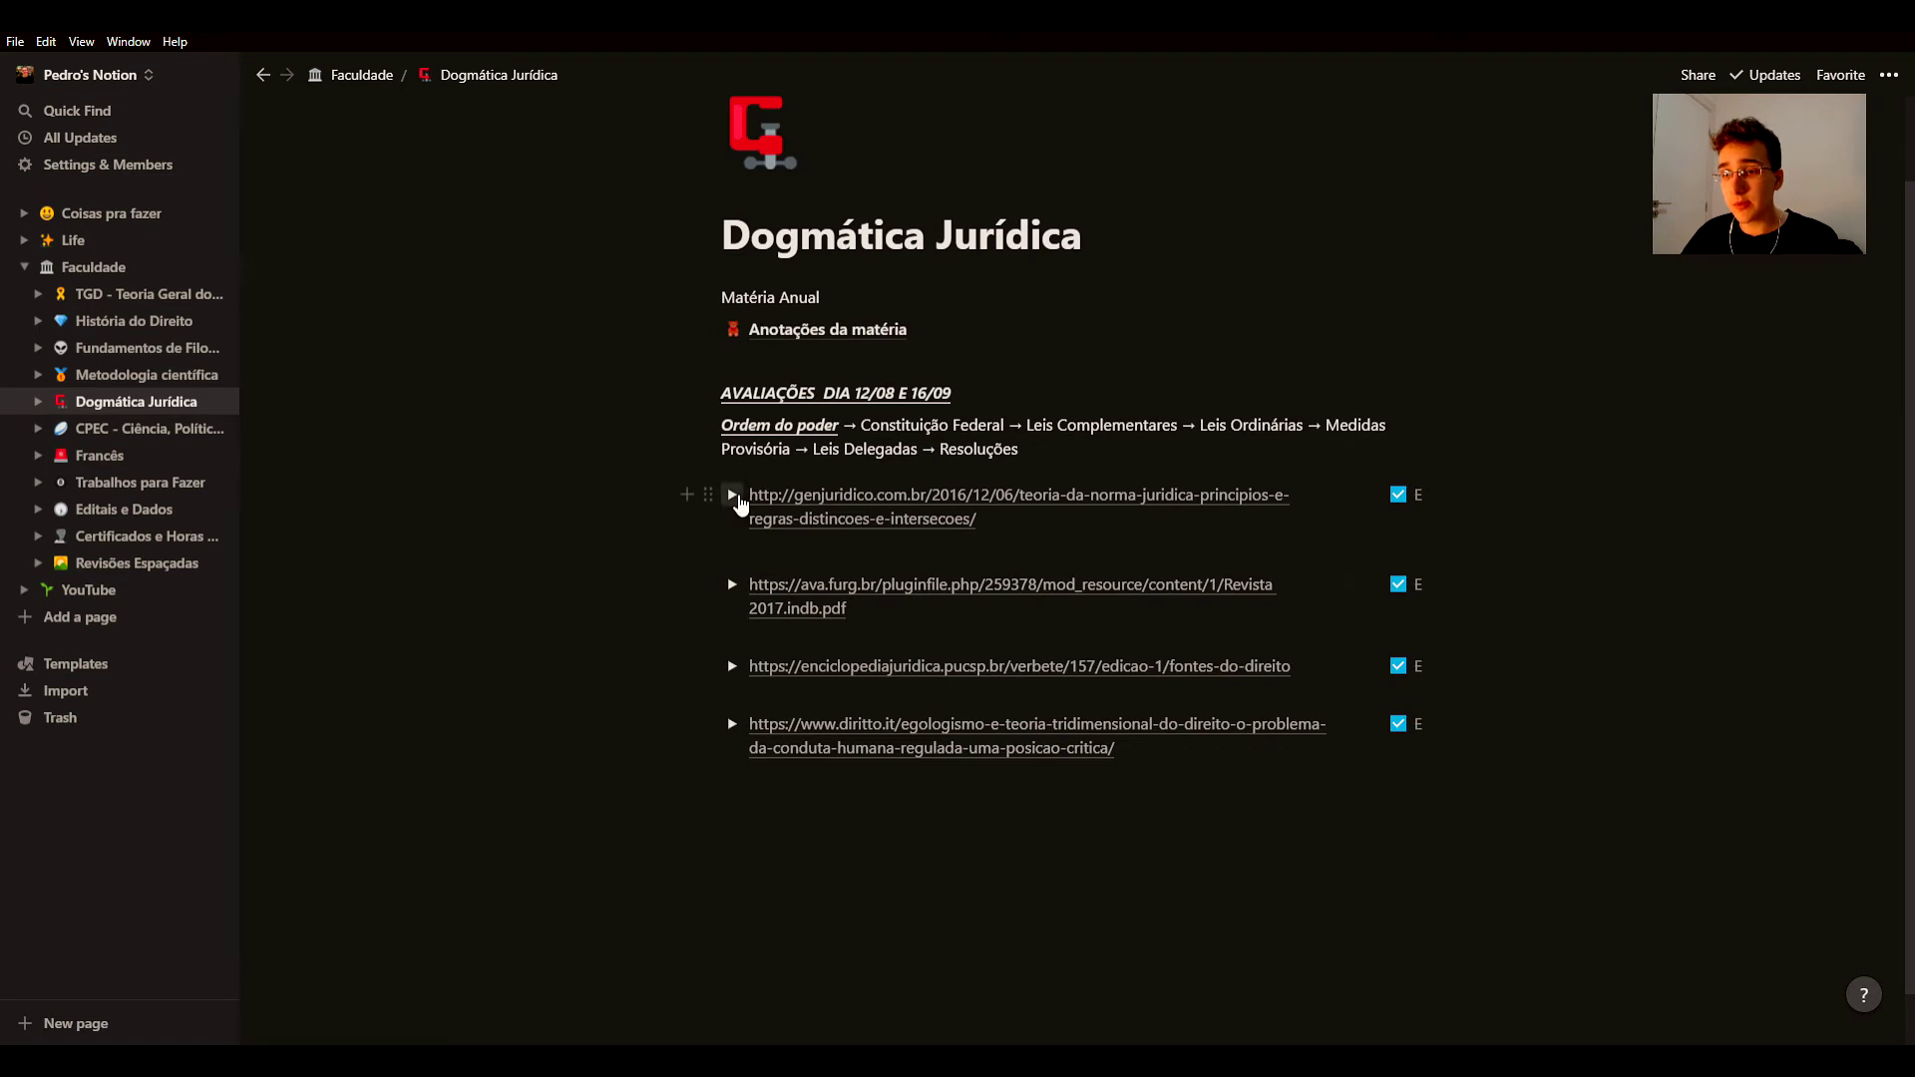
left_click(732, 495)
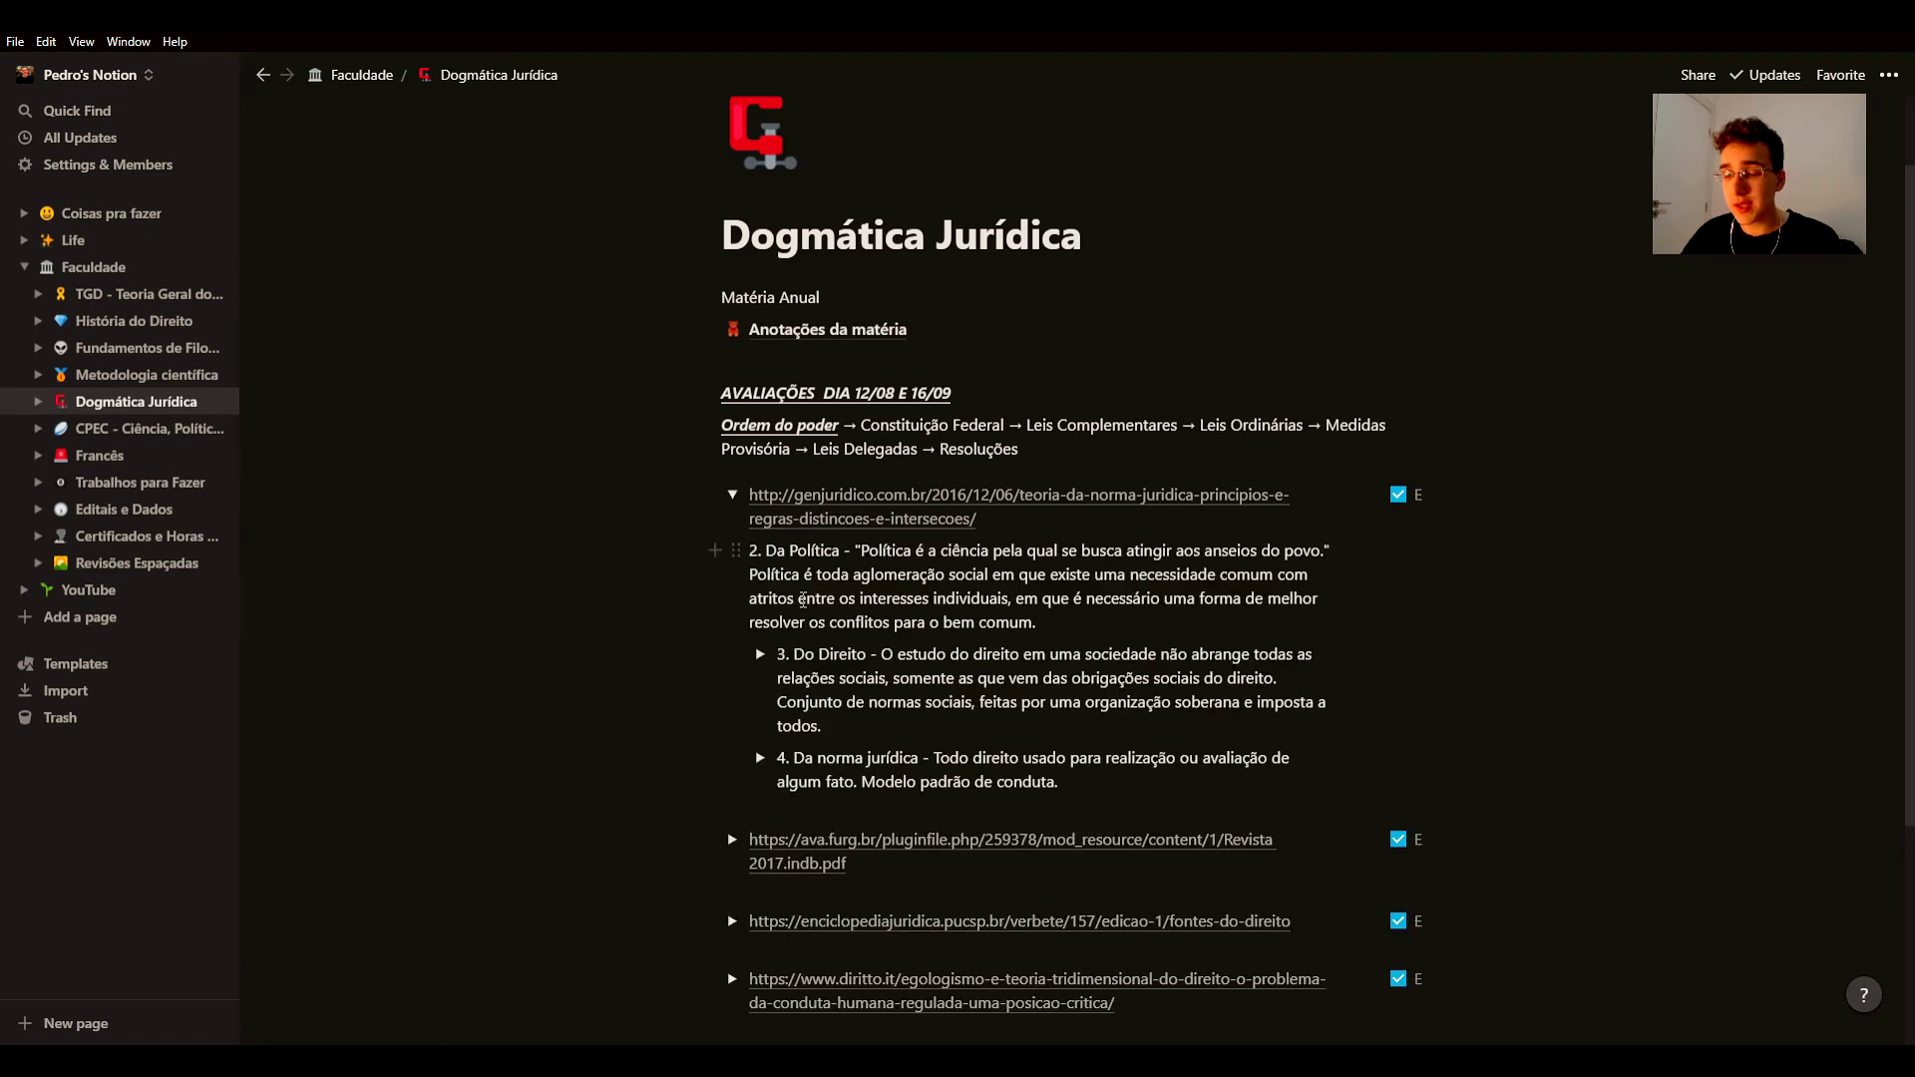
scroll(803, 599, "down", 2)
left_click(760, 456)
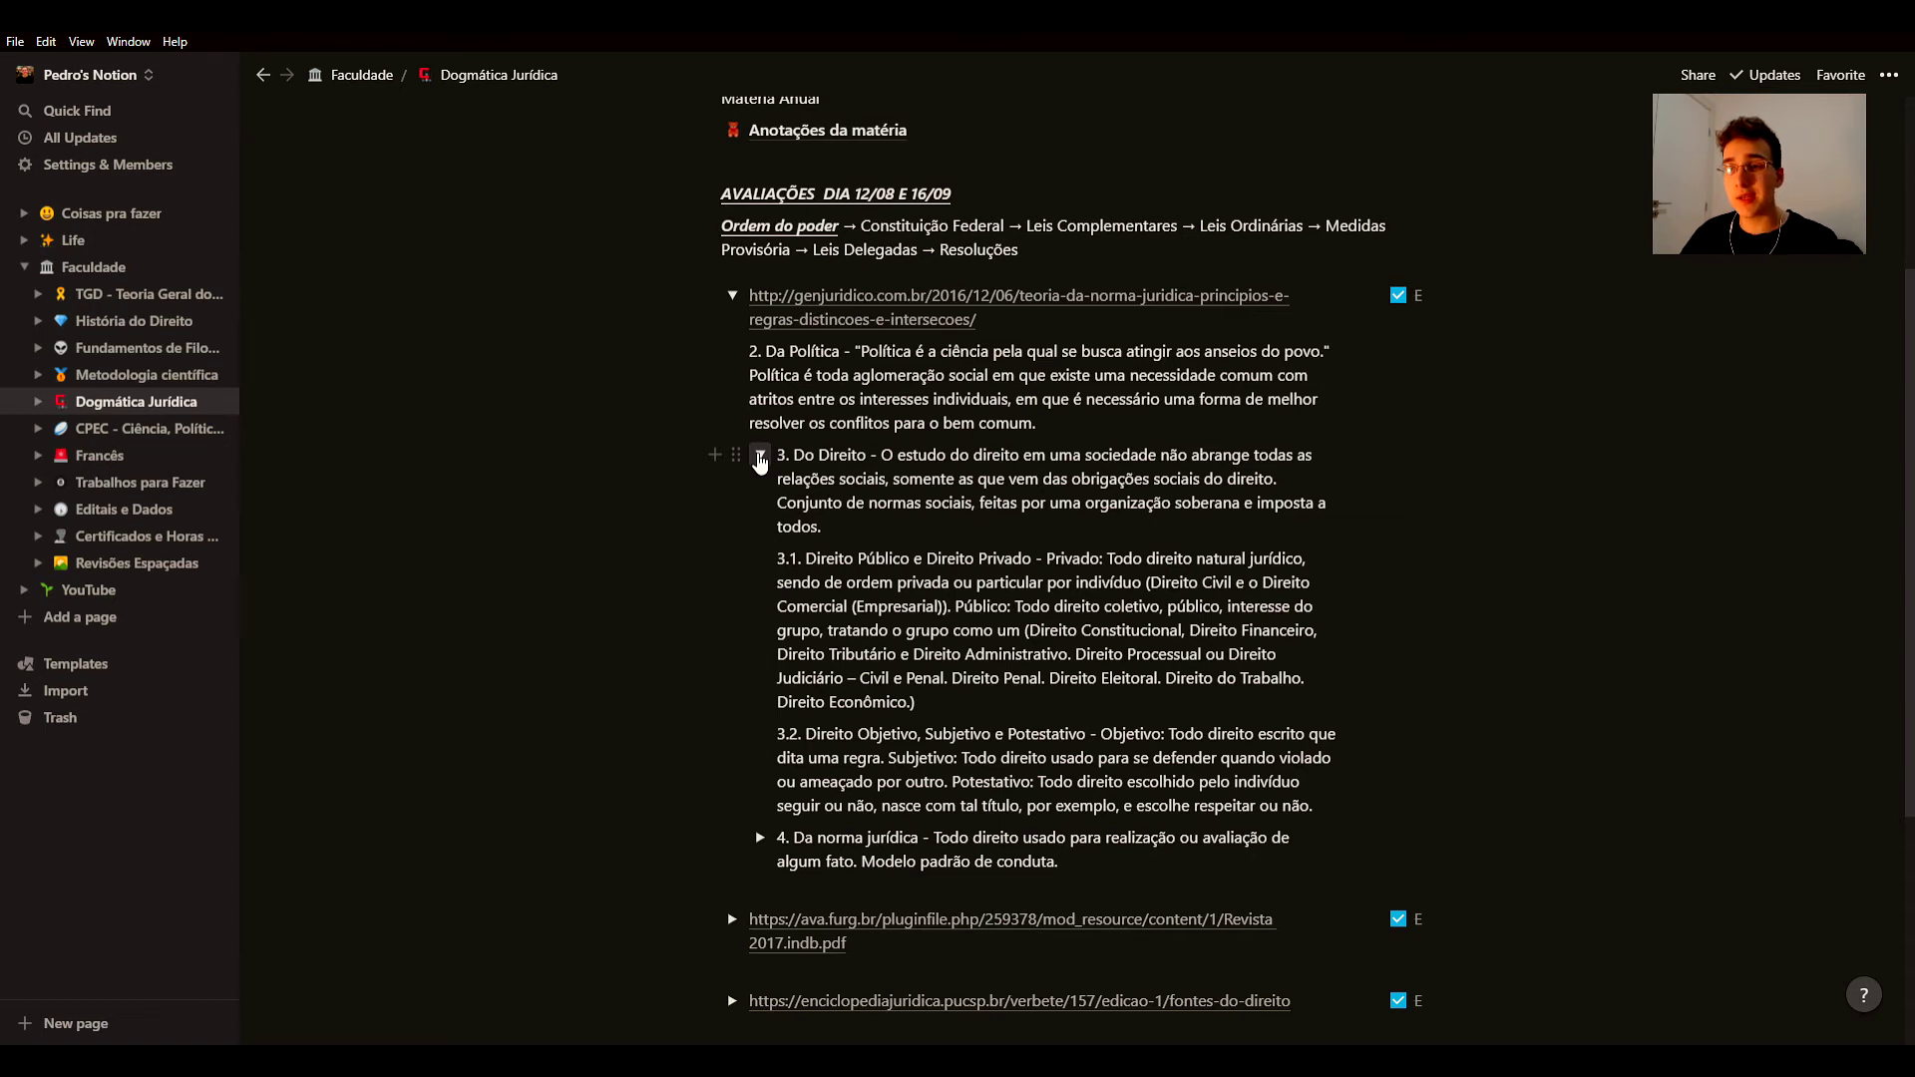
left_click(760, 457)
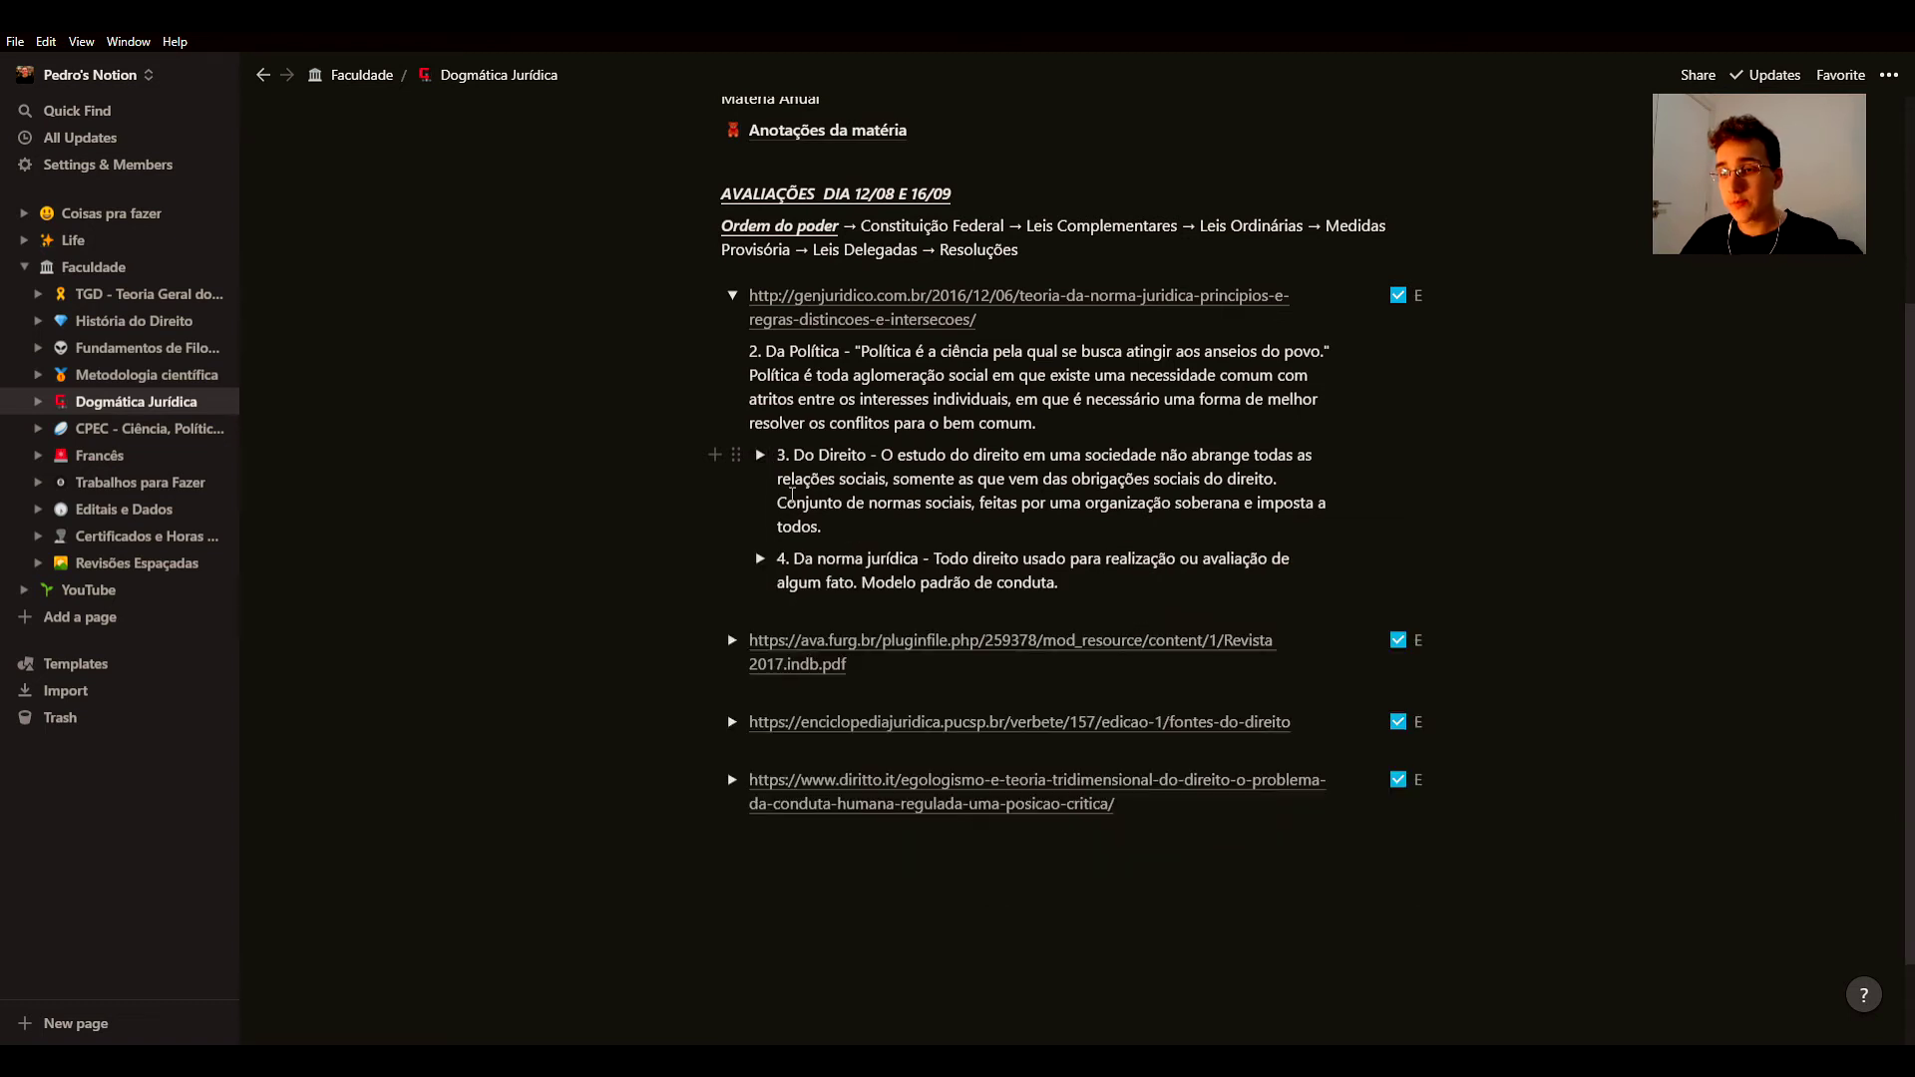
left_click(760, 558)
left_click(760, 558)
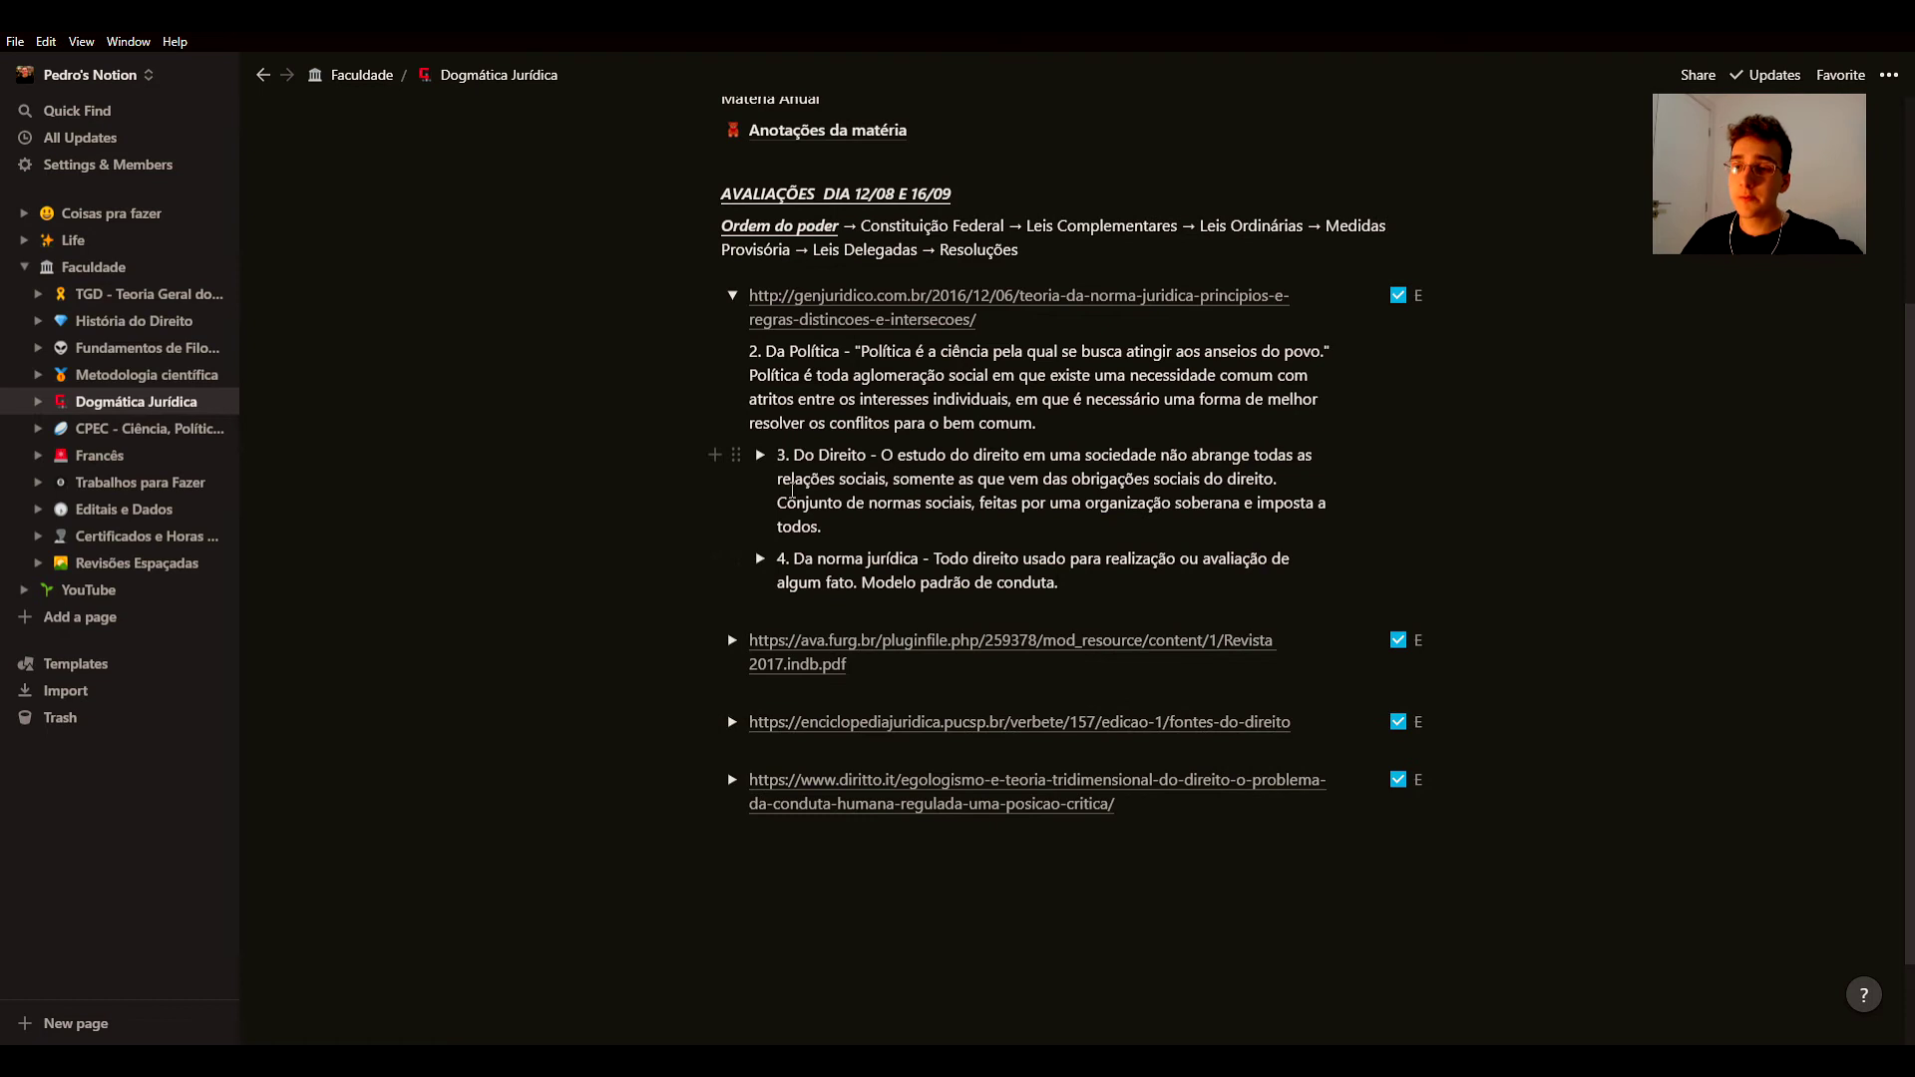
left_click(732, 296)
Step: Skim the notes inside the ava.furg.br, enciclopediajuridica and diritto.it reading toggles and collapse each one again
left_click(732, 525)
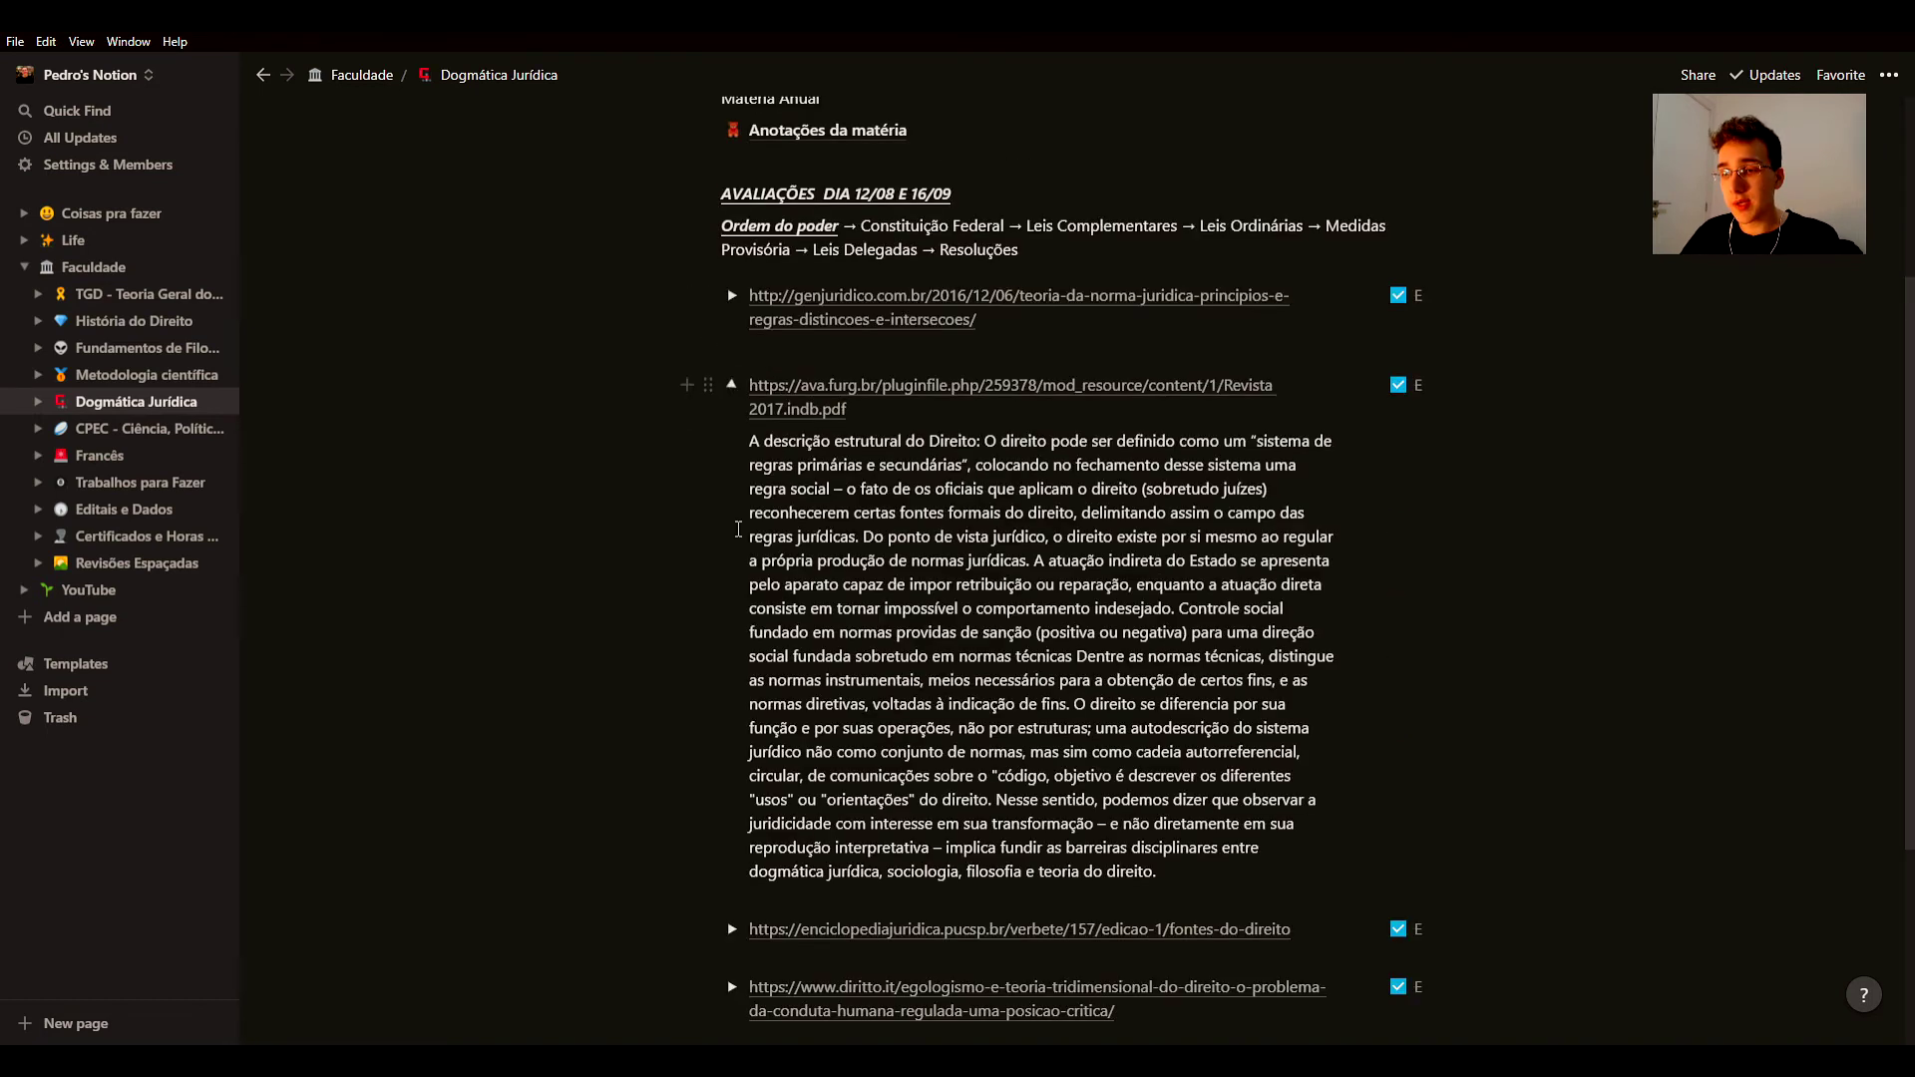
left_click(732, 526)
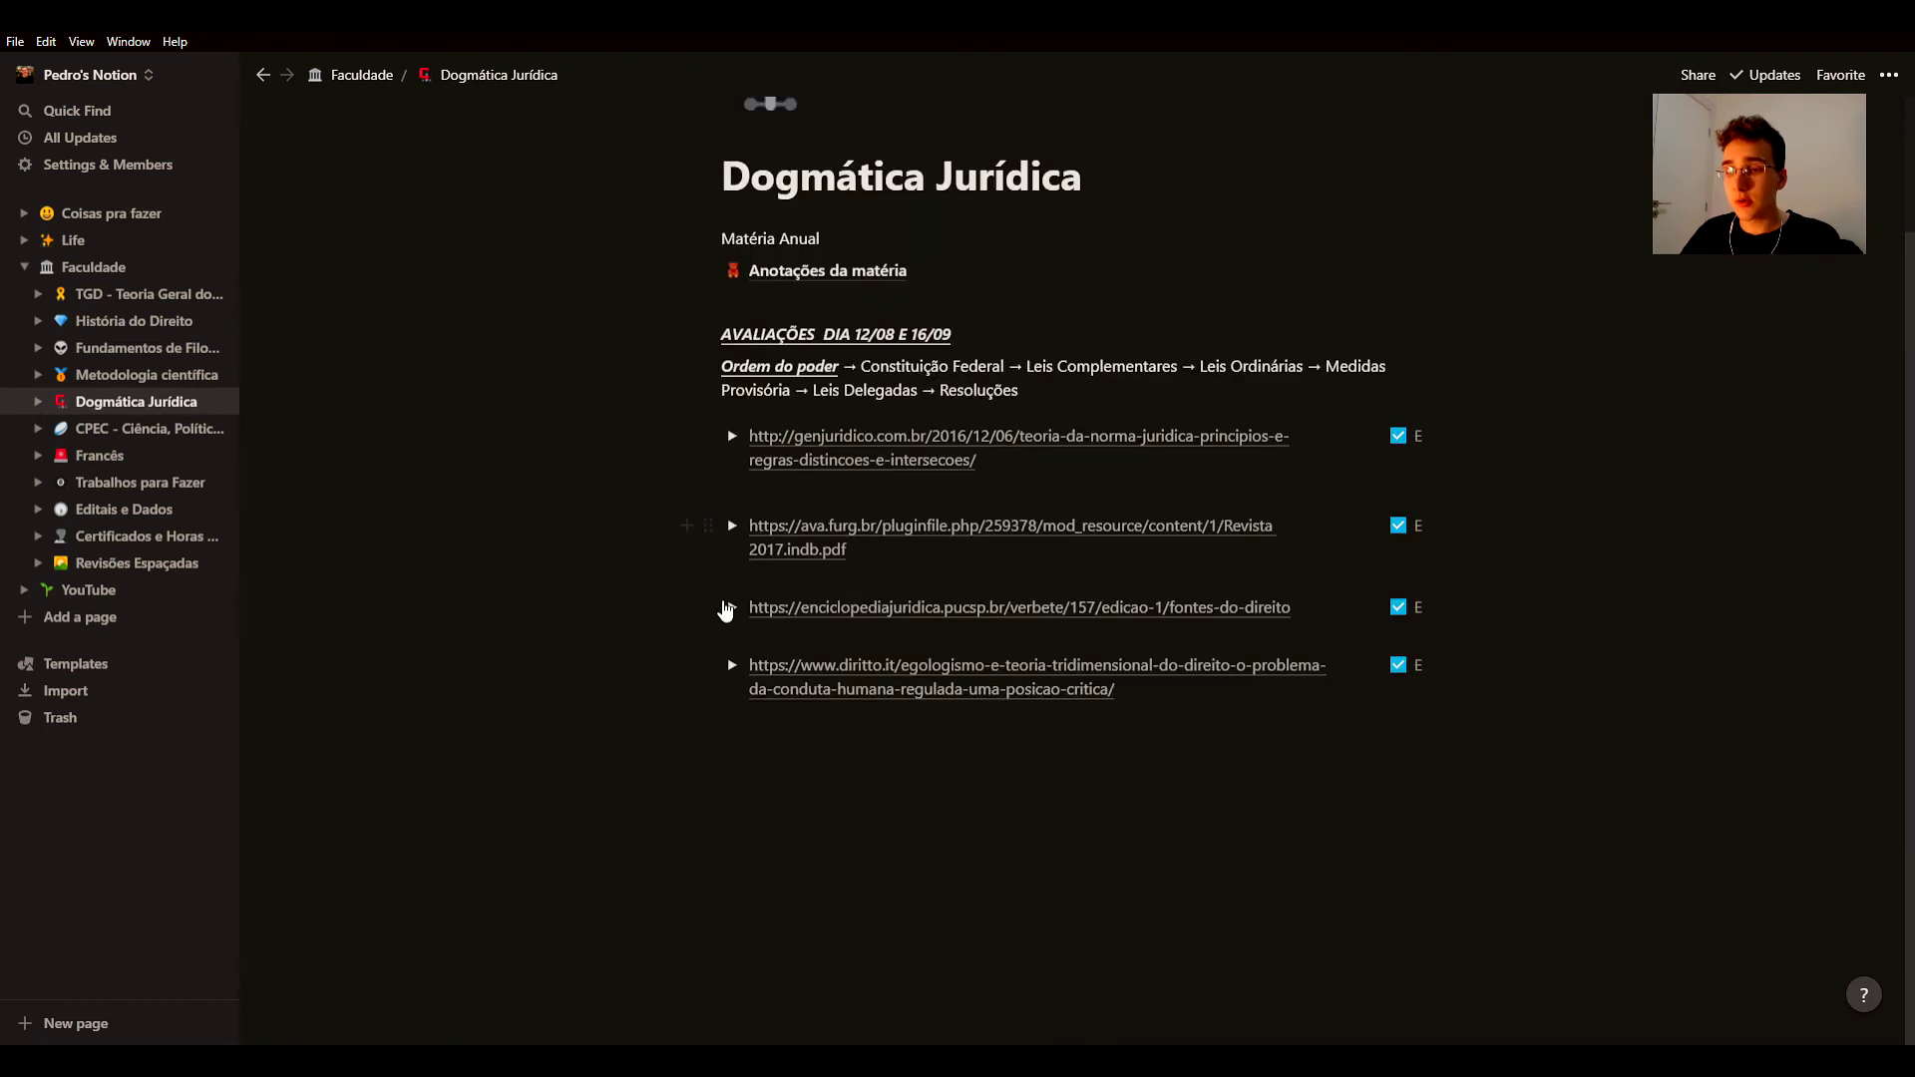
left_click(732, 608)
scroll(732, 608, "down", 2)
left_click(731, 476)
left_click(732, 663)
scroll(743, 637, "down", 10)
scroll(743, 637, "up", 15)
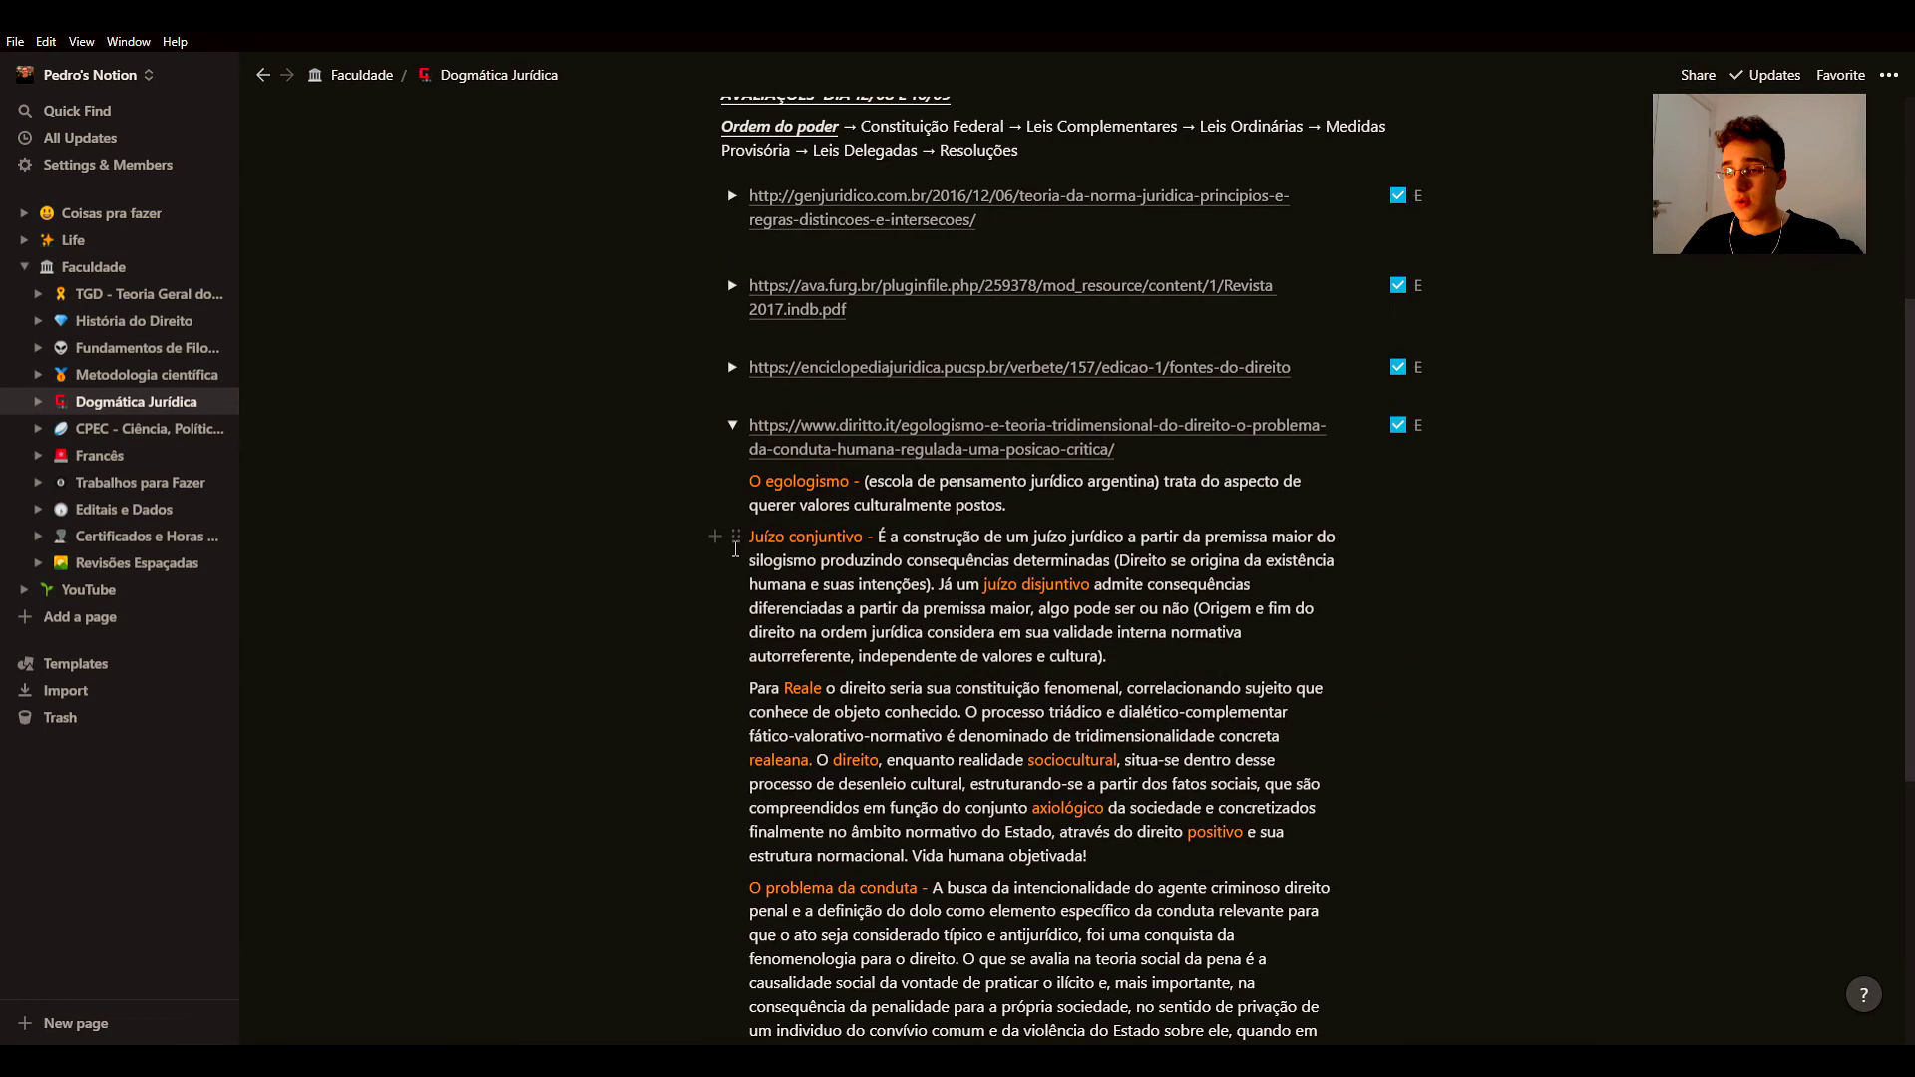
left_click(732, 420)
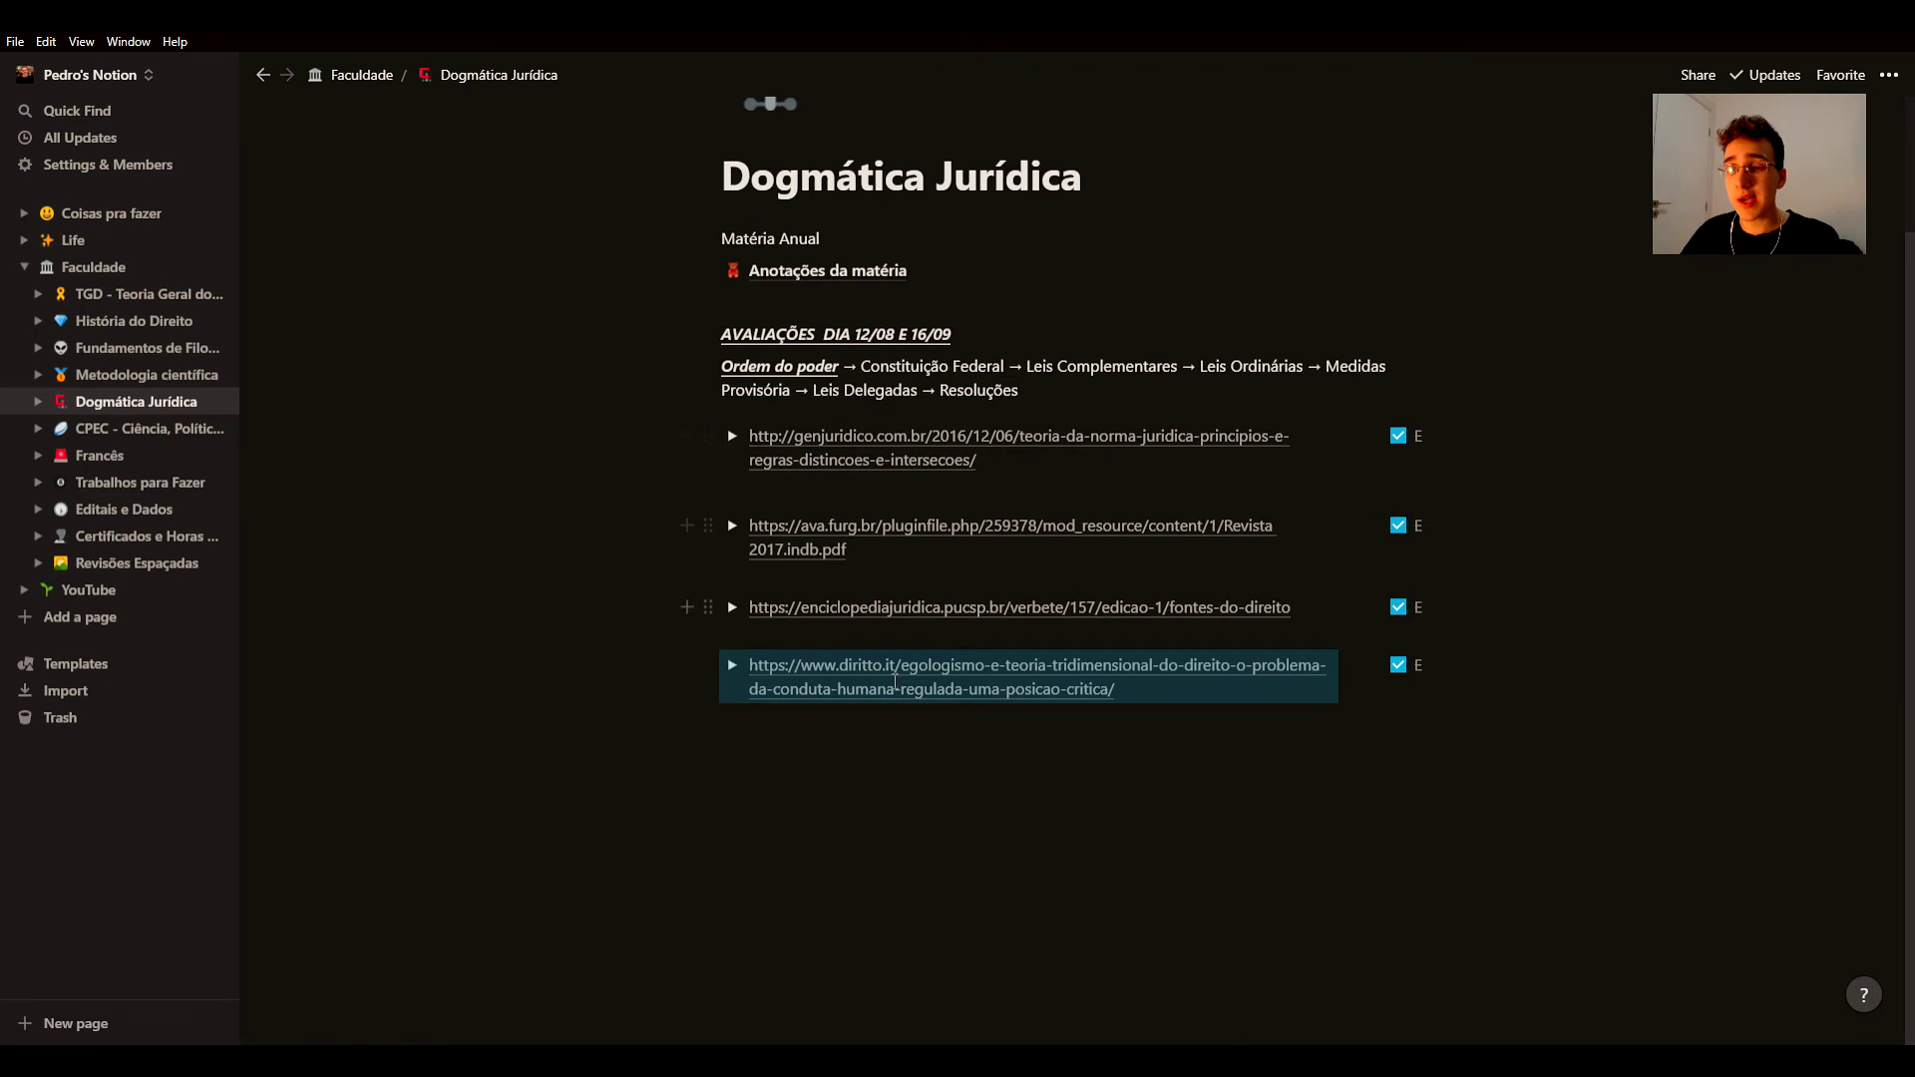
left_click(1157, 692)
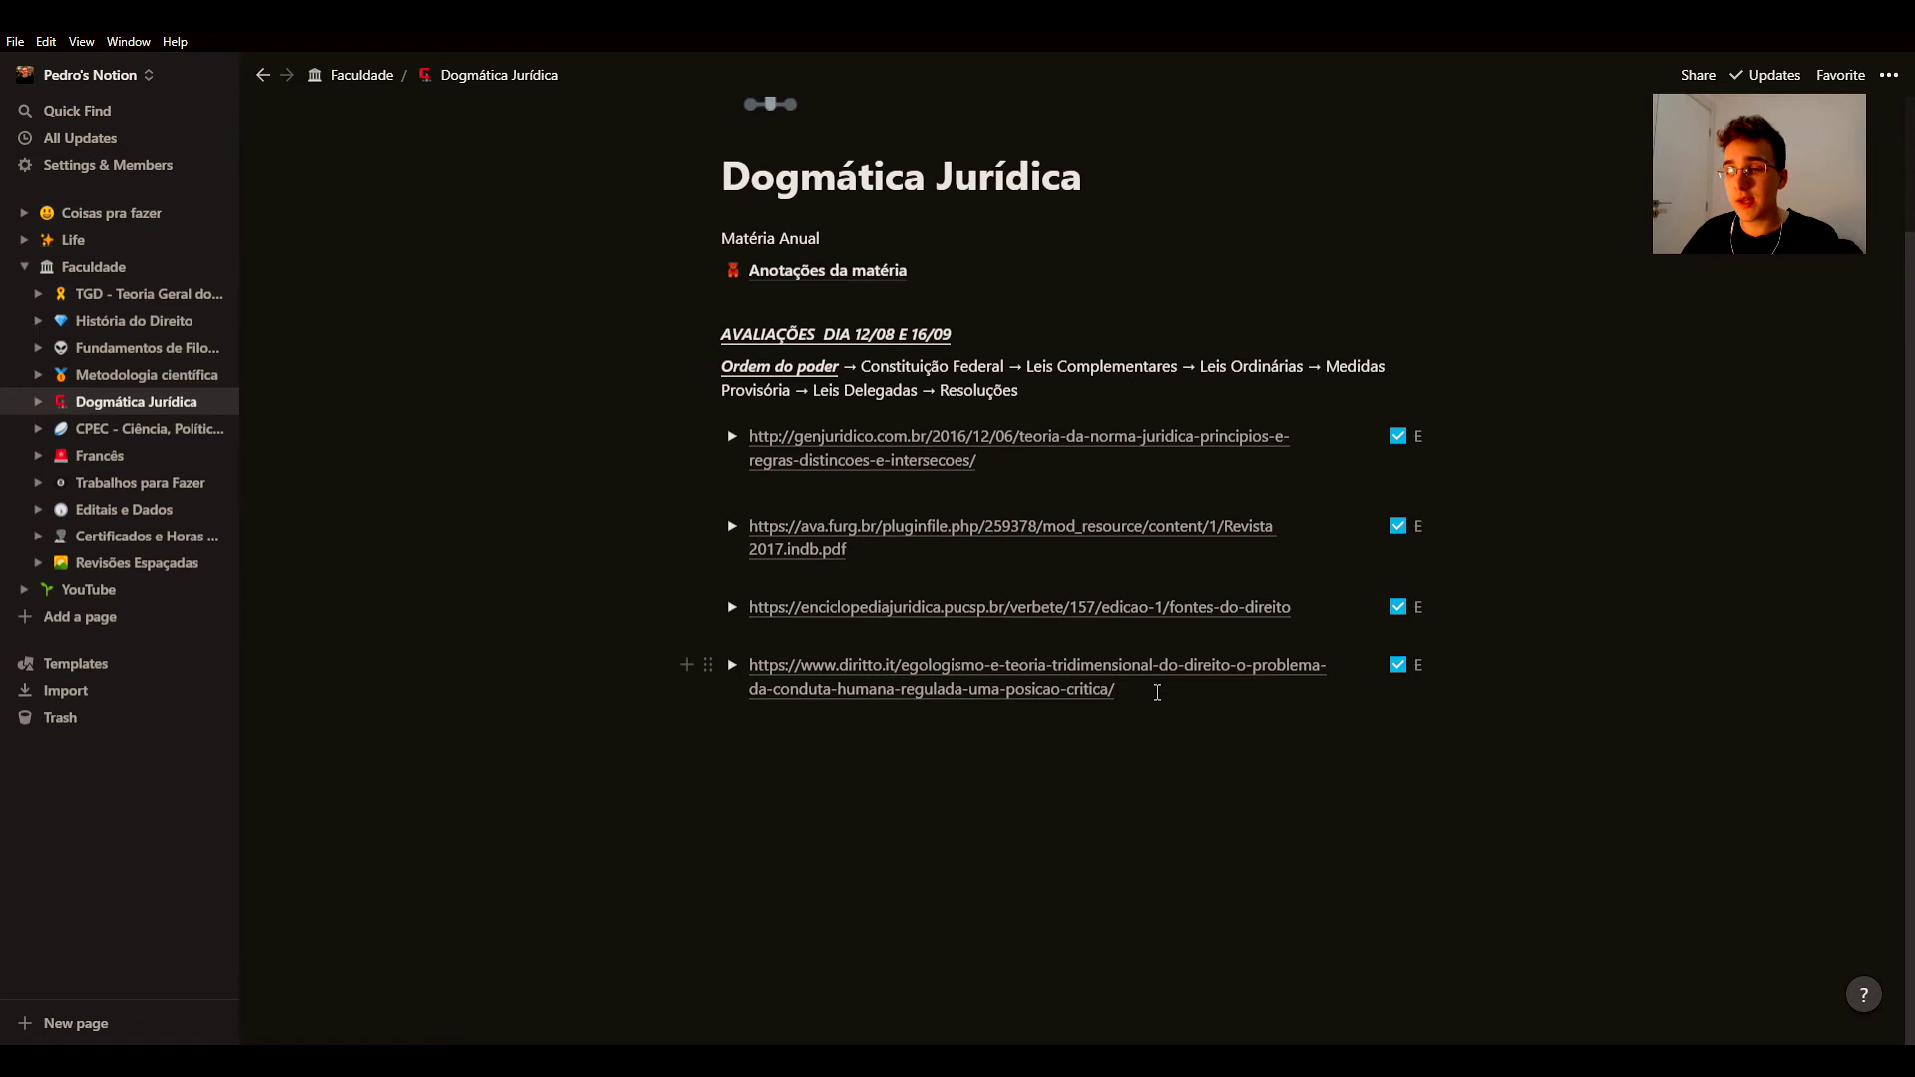
Step: Open the Anotações da matéria page of Dogmática Jurídica and view the Aula 3, Aula 1 and Aula 2 notes, collapsing each toggle again
left_click(826, 270)
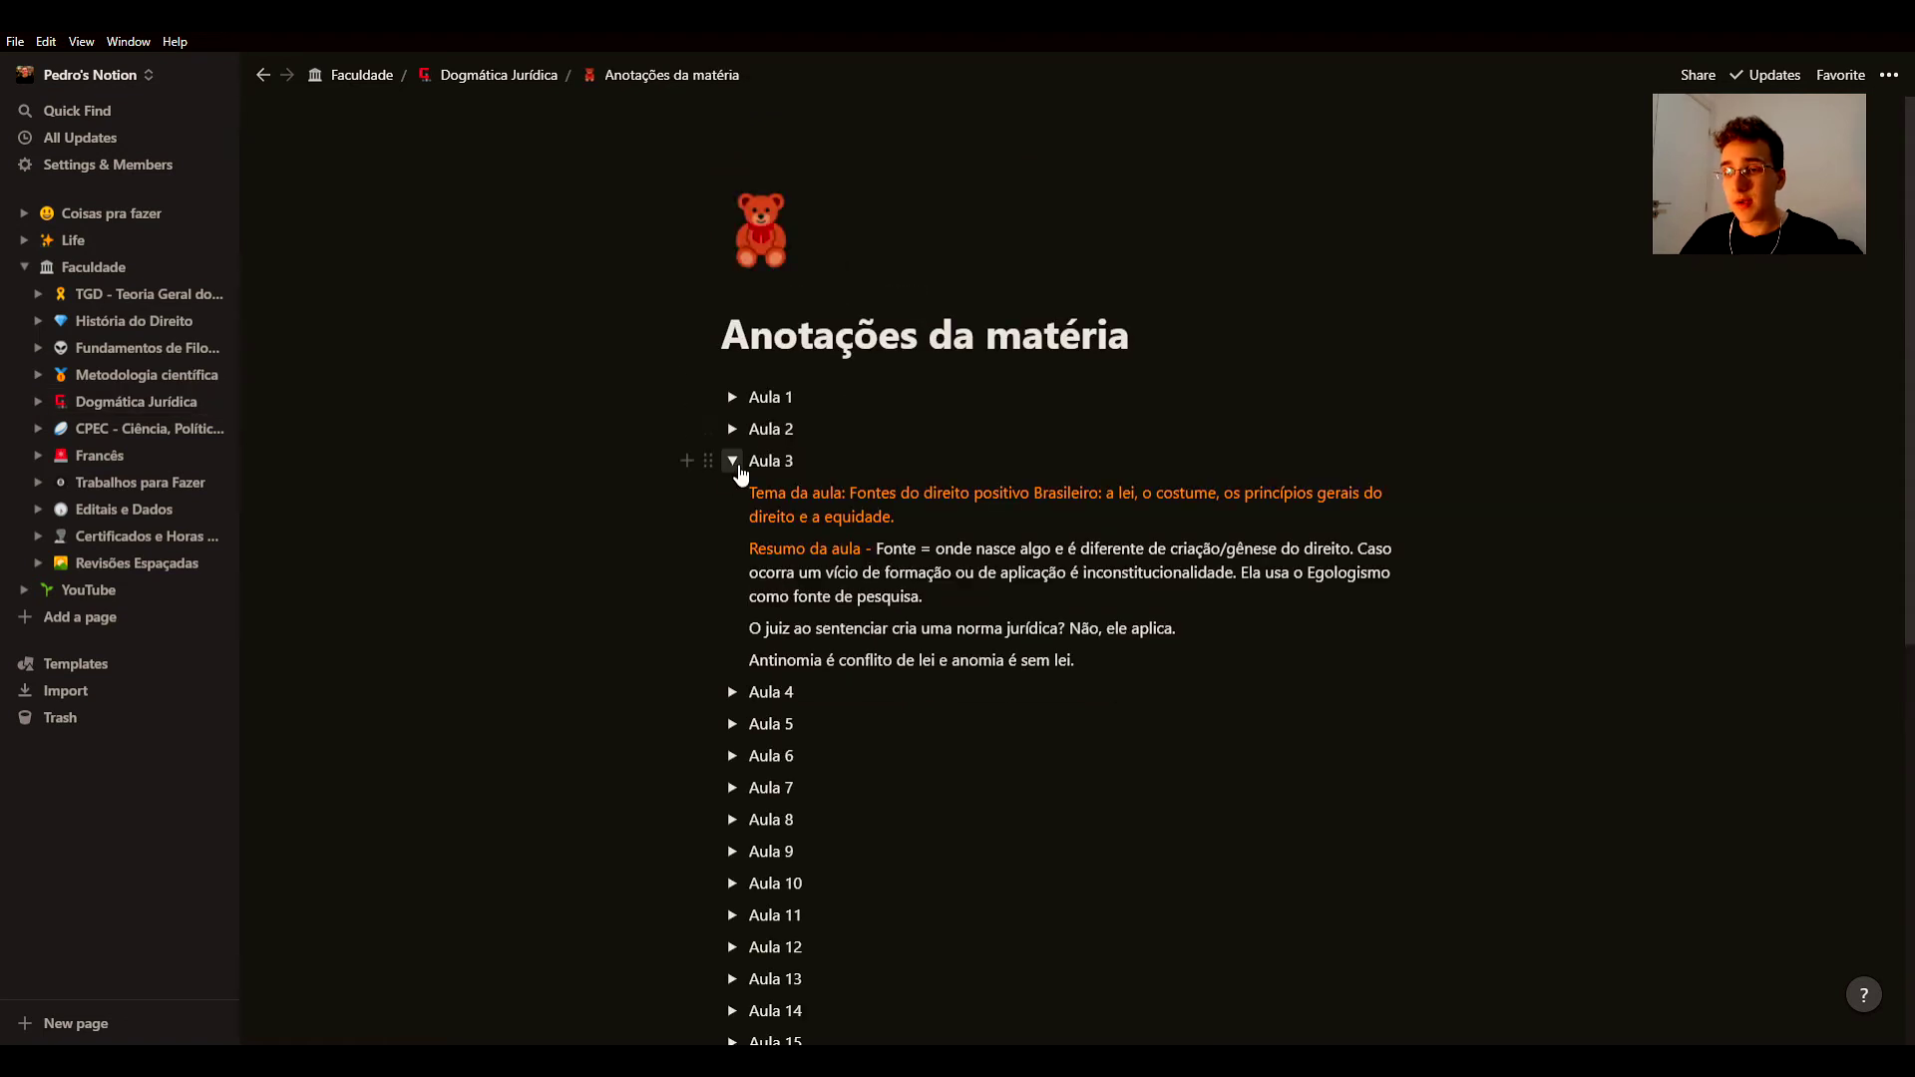
left_click(733, 462)
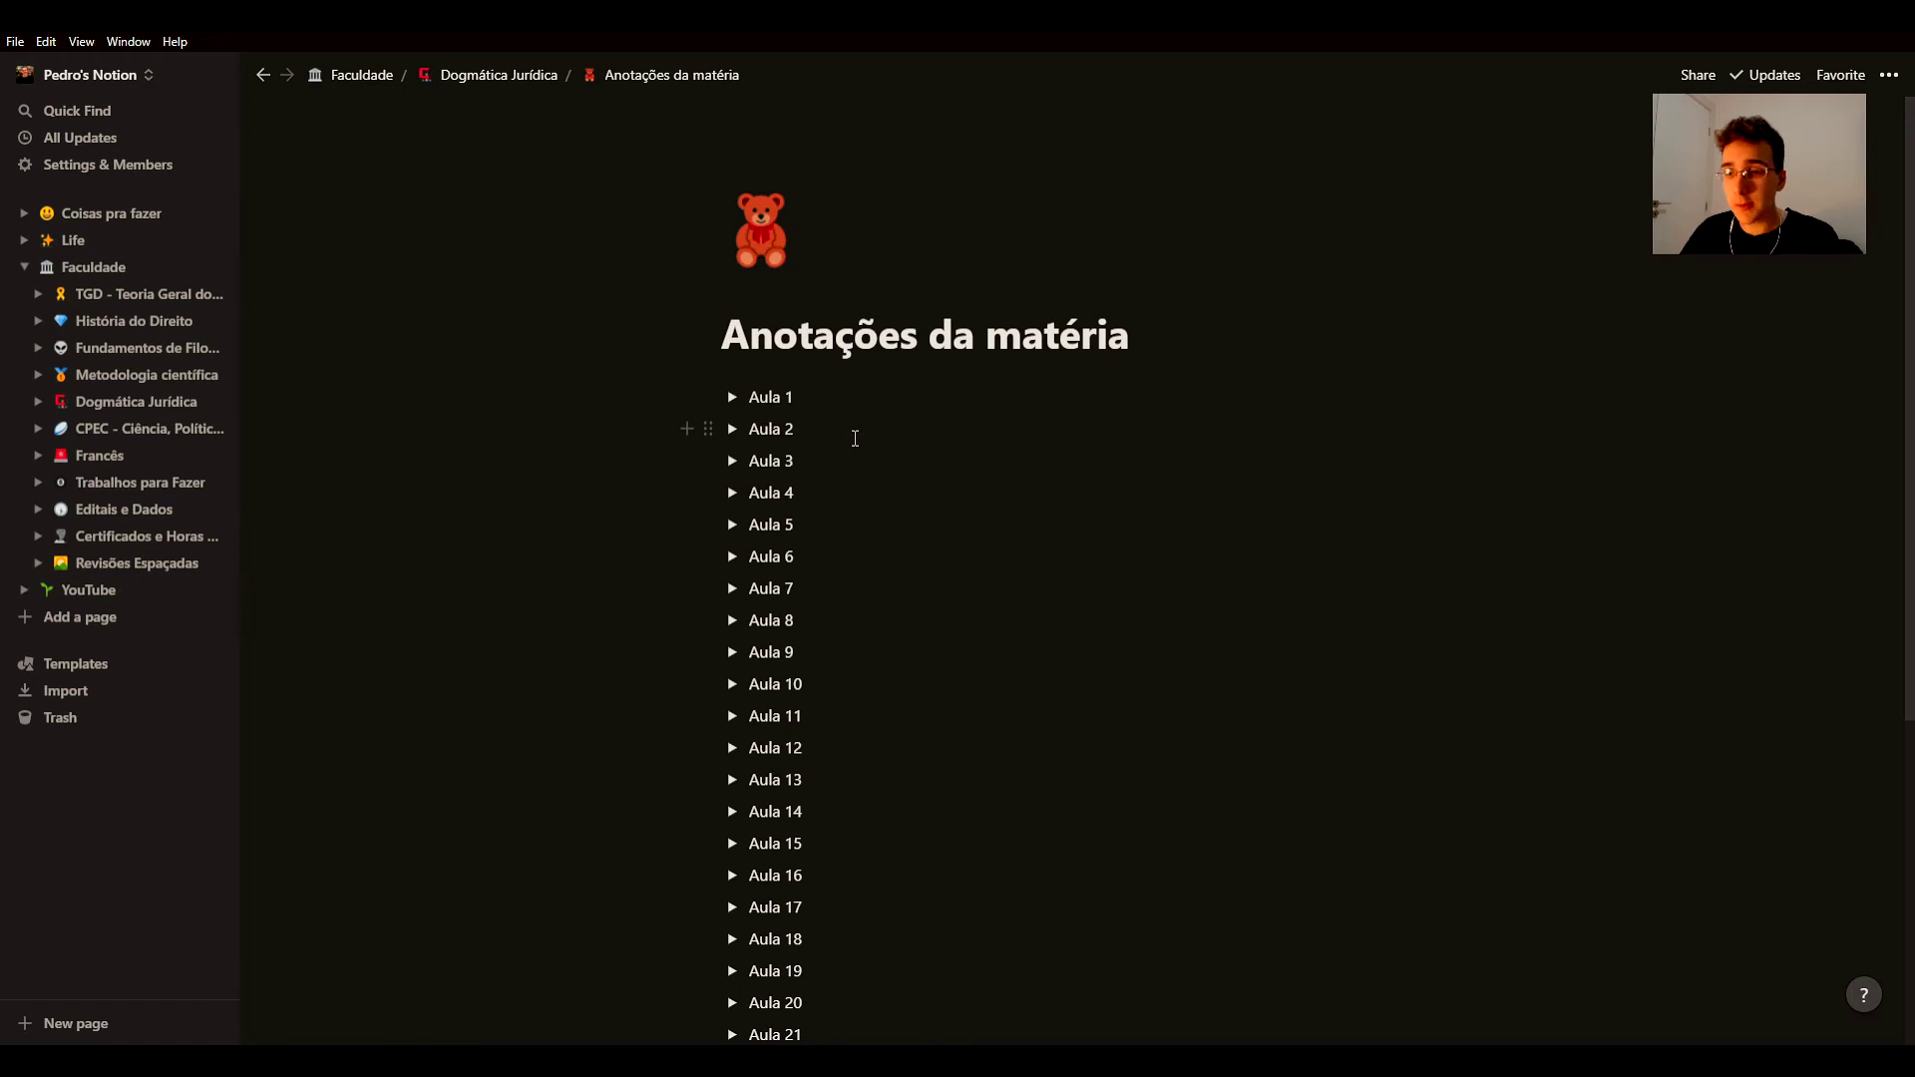
left_click(732, 398)
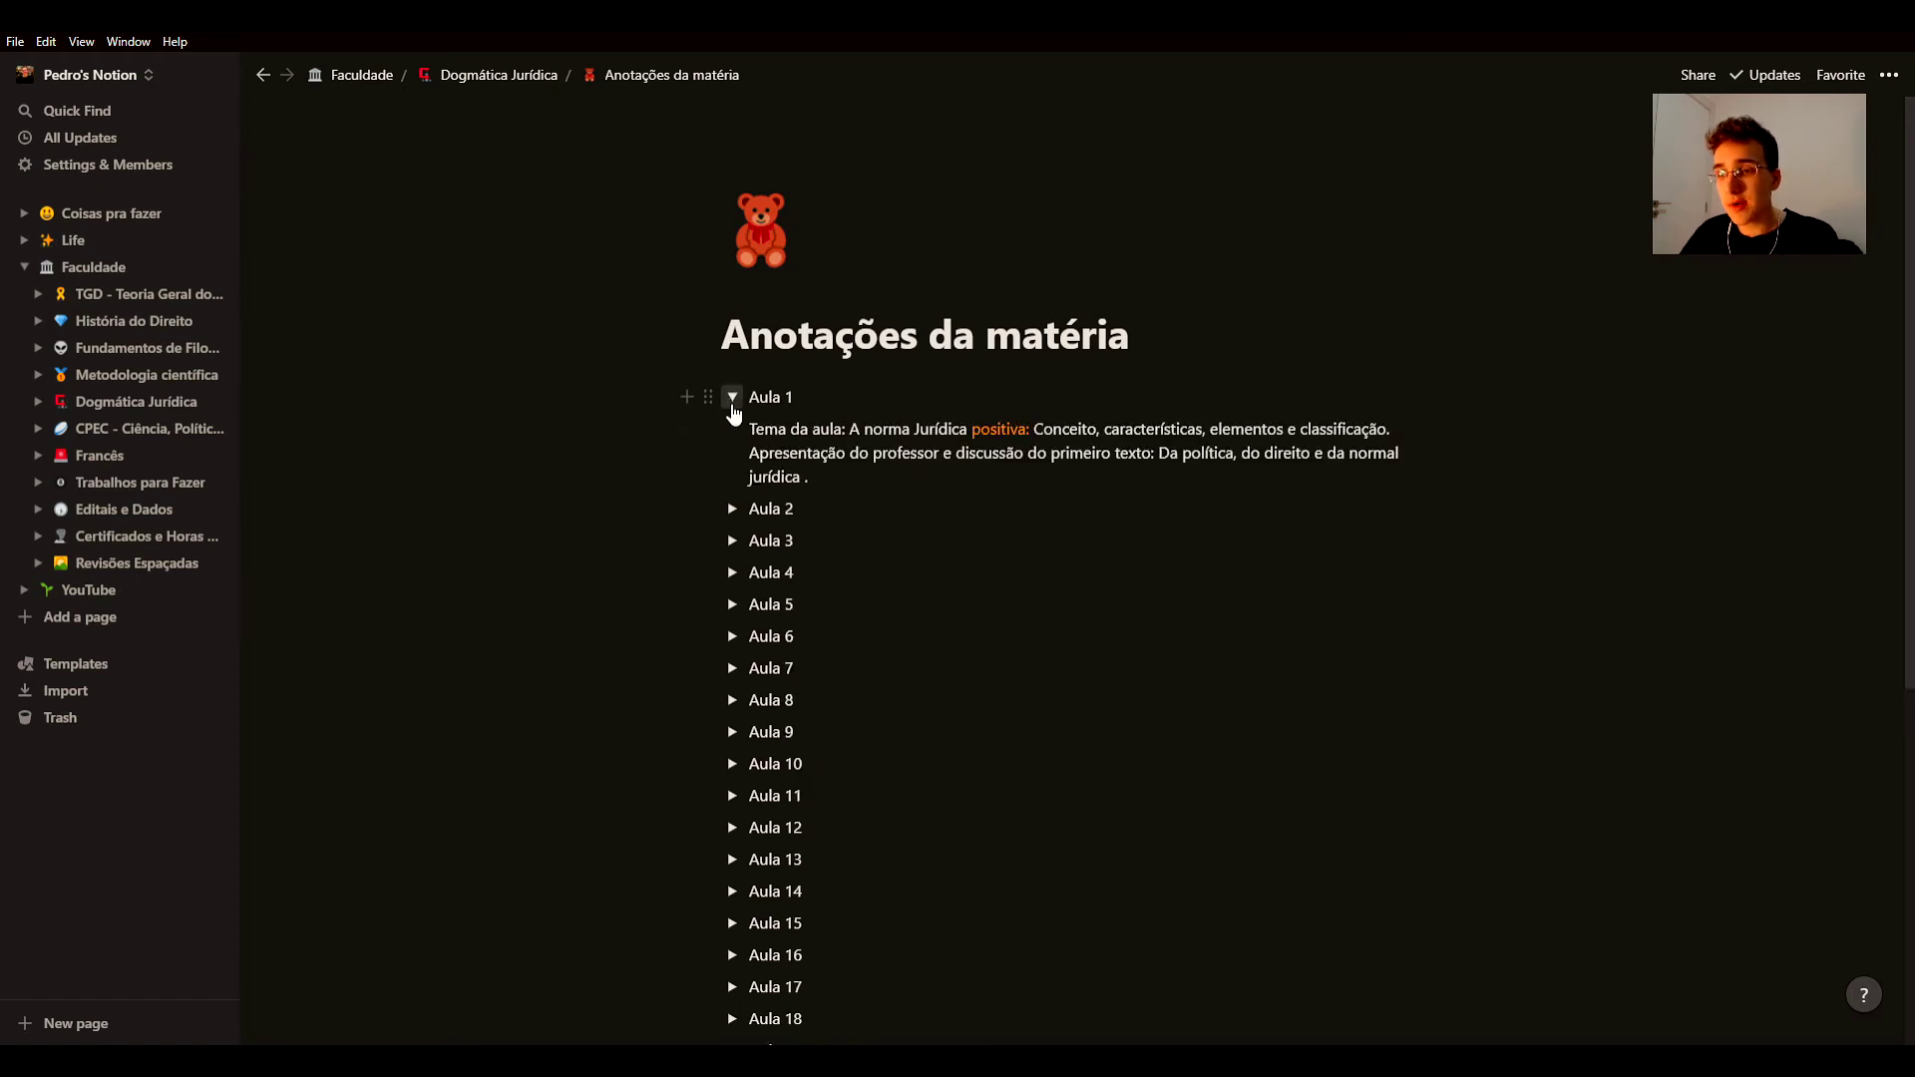
left_click(732, 398)
left_click(735, 429)
left_click(732, 429)
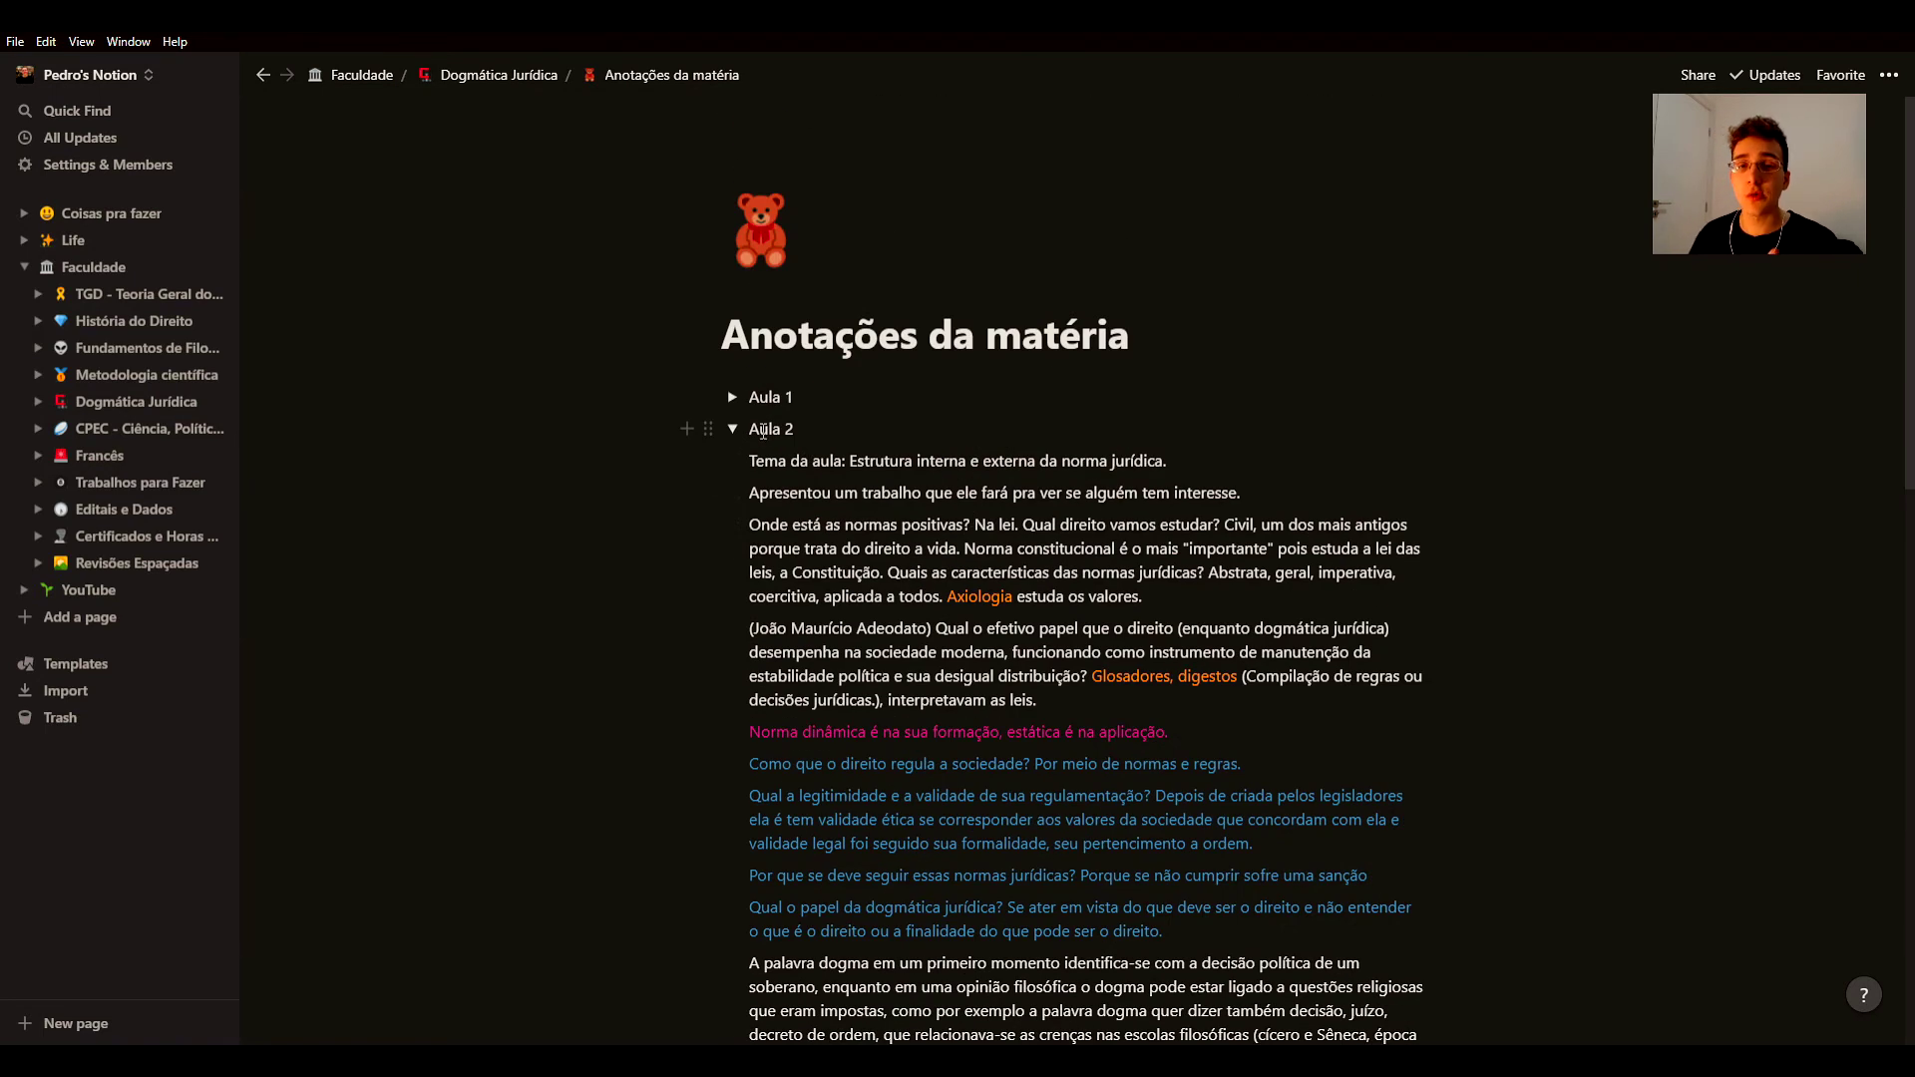
left_click(732, 429)
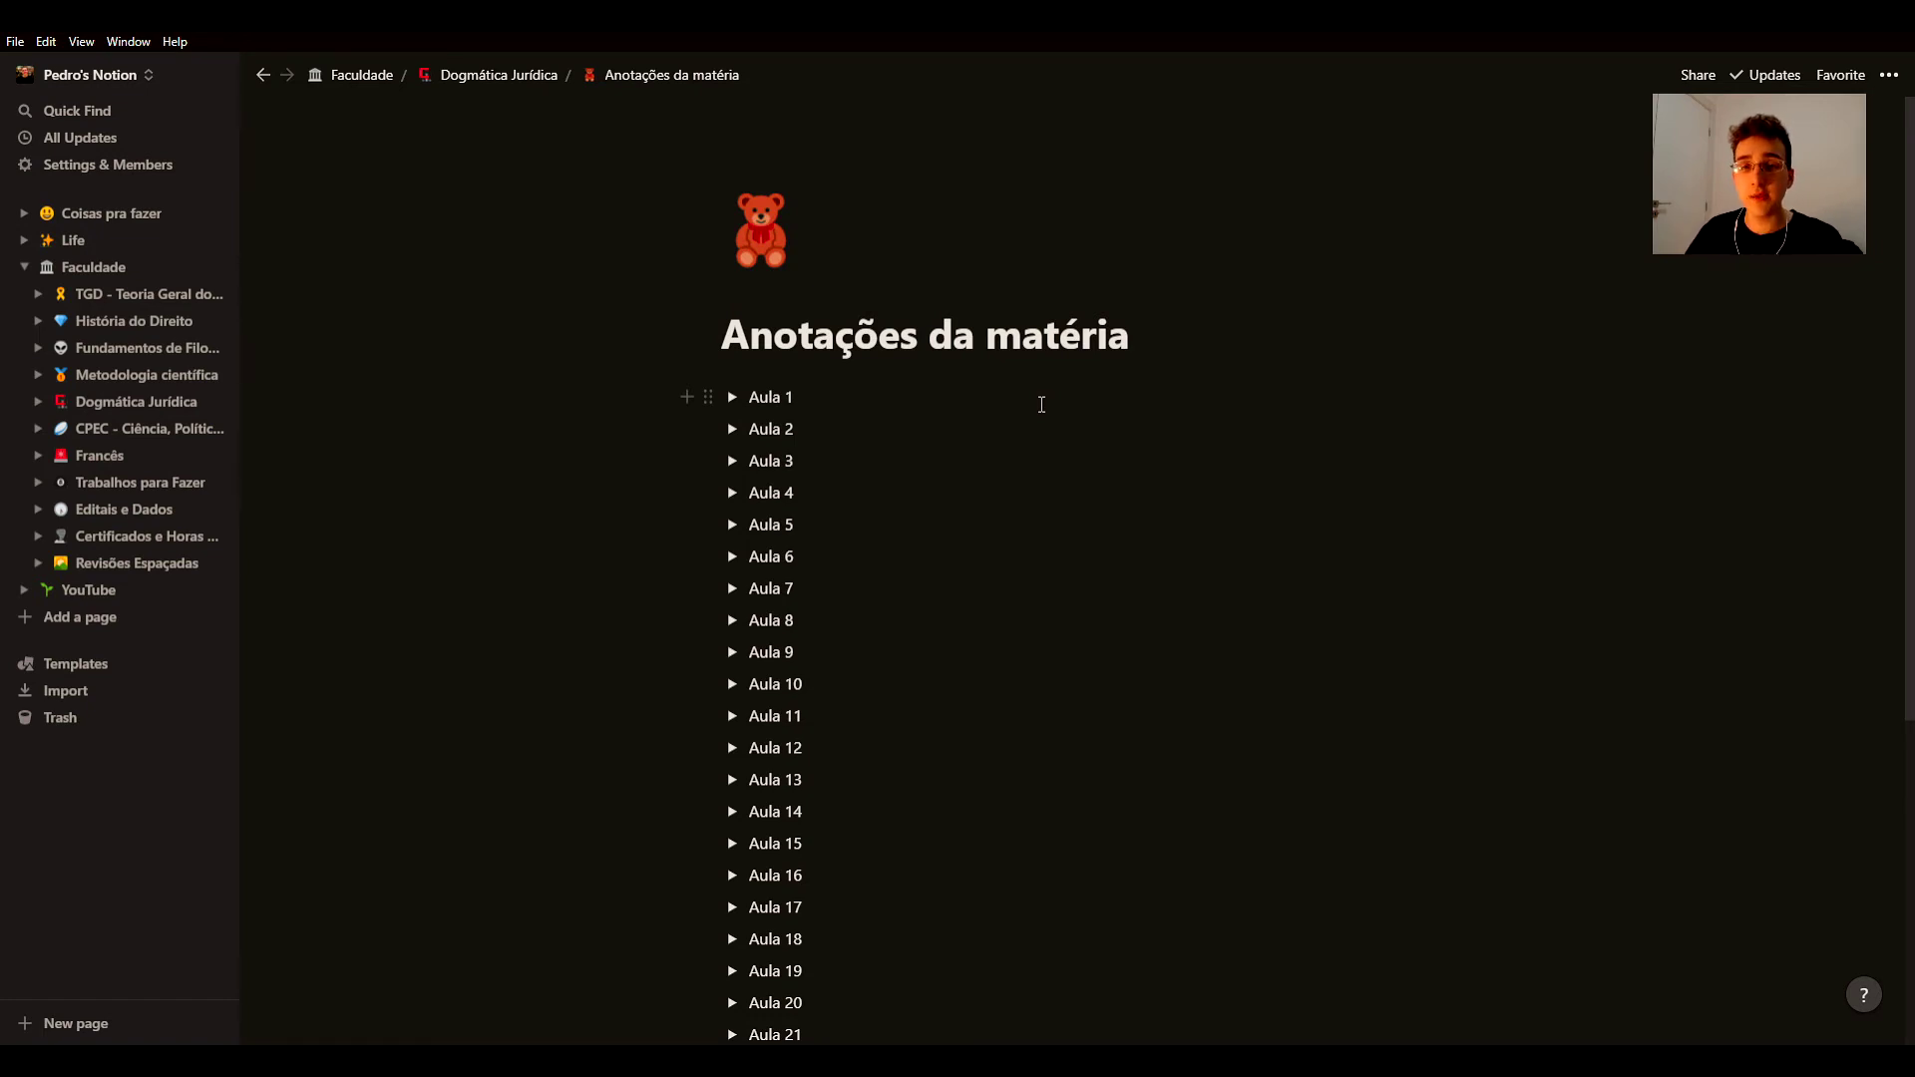
Step: Leave the class notes, open the CPEC - Ciência, Política, Estado e Constituição page and look through its course schedule and study themes
key("ctrl+[")
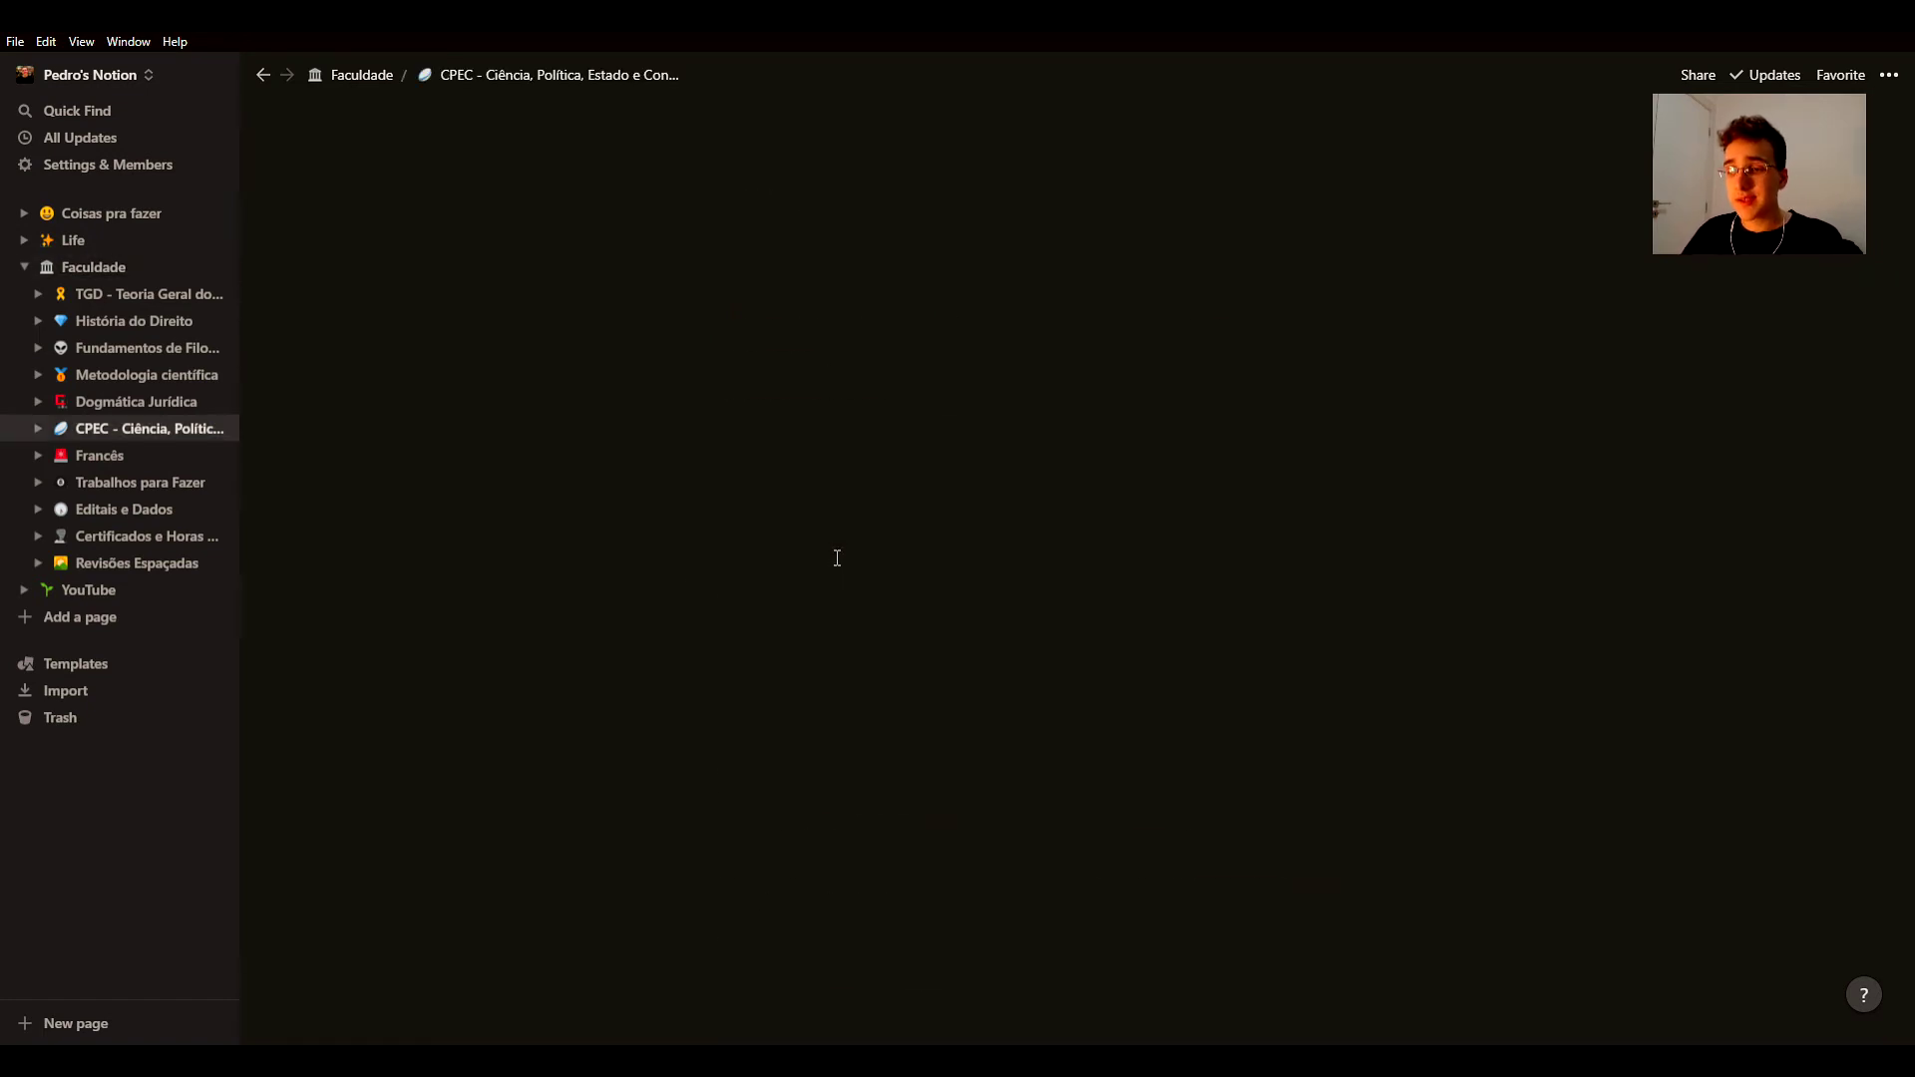
scroll(1037, 452, "down", 1)
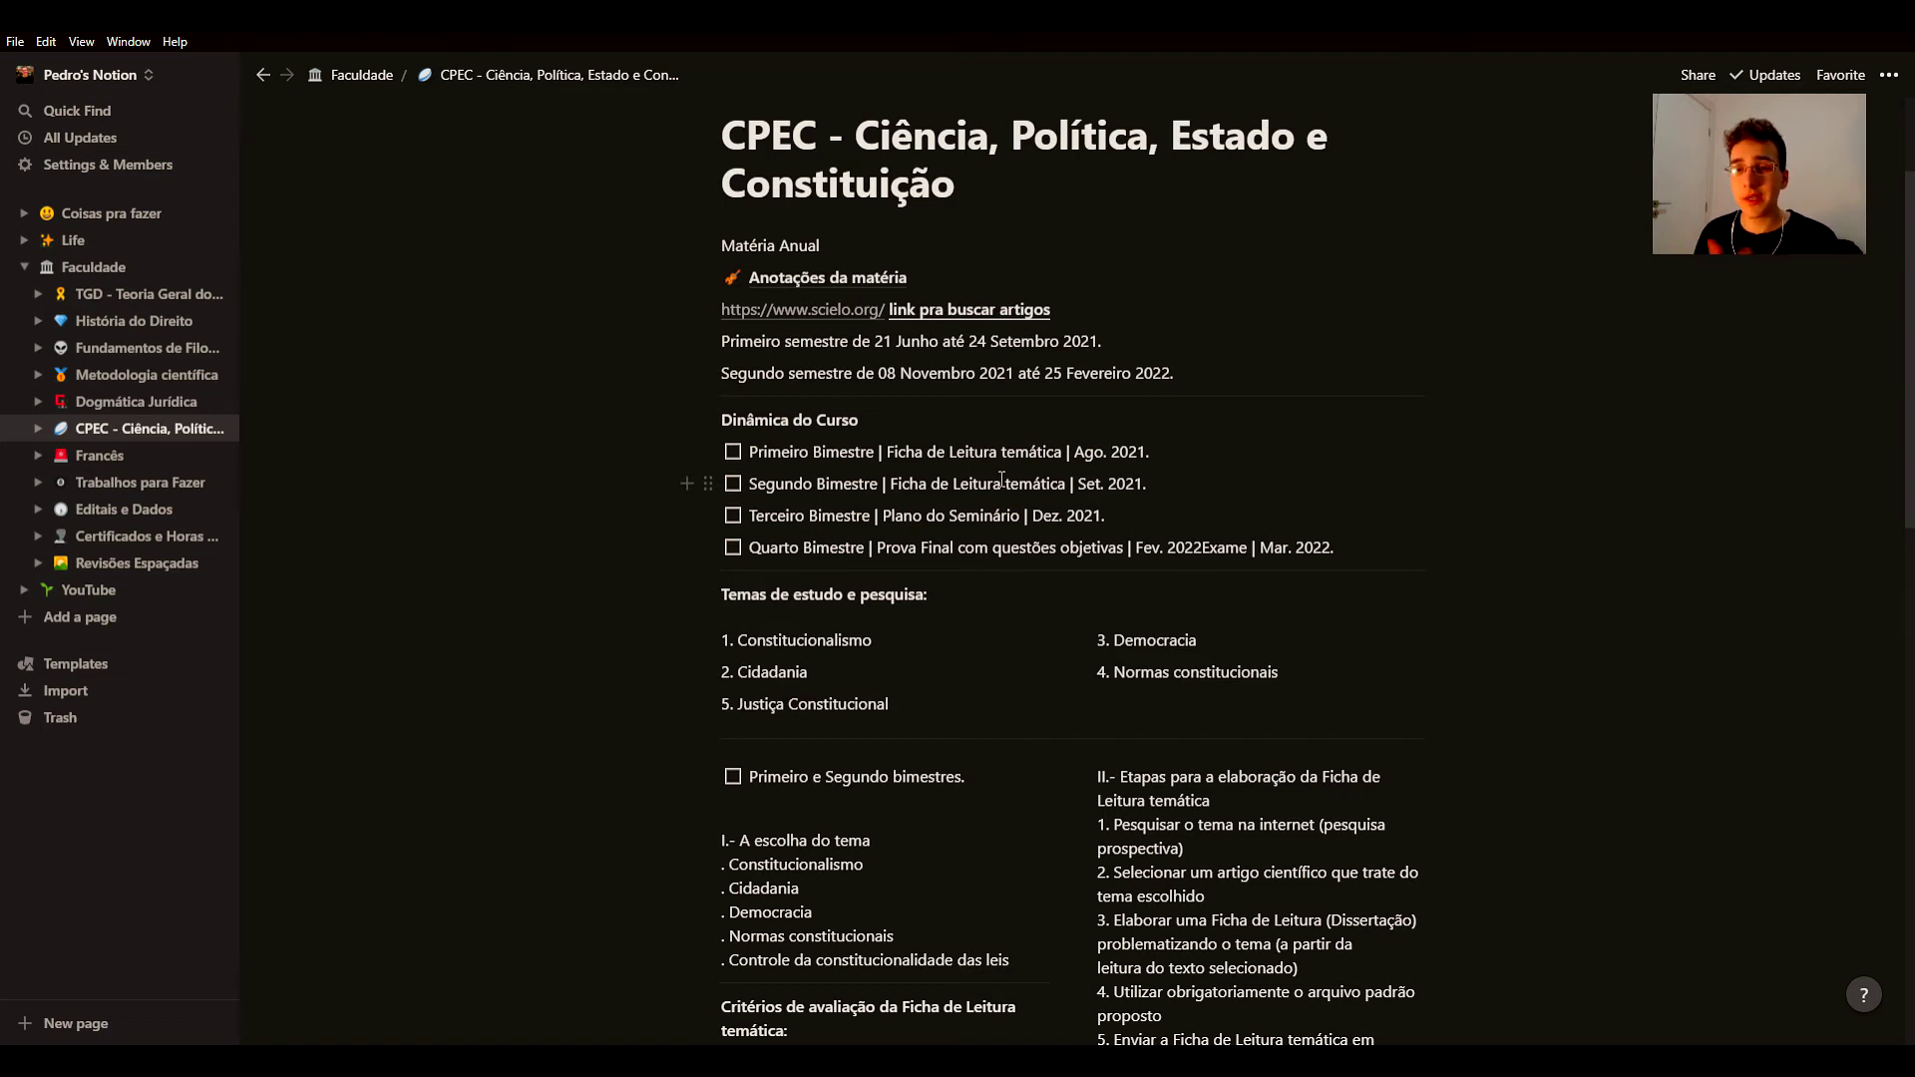
scroll(870, 402, "down", 9)
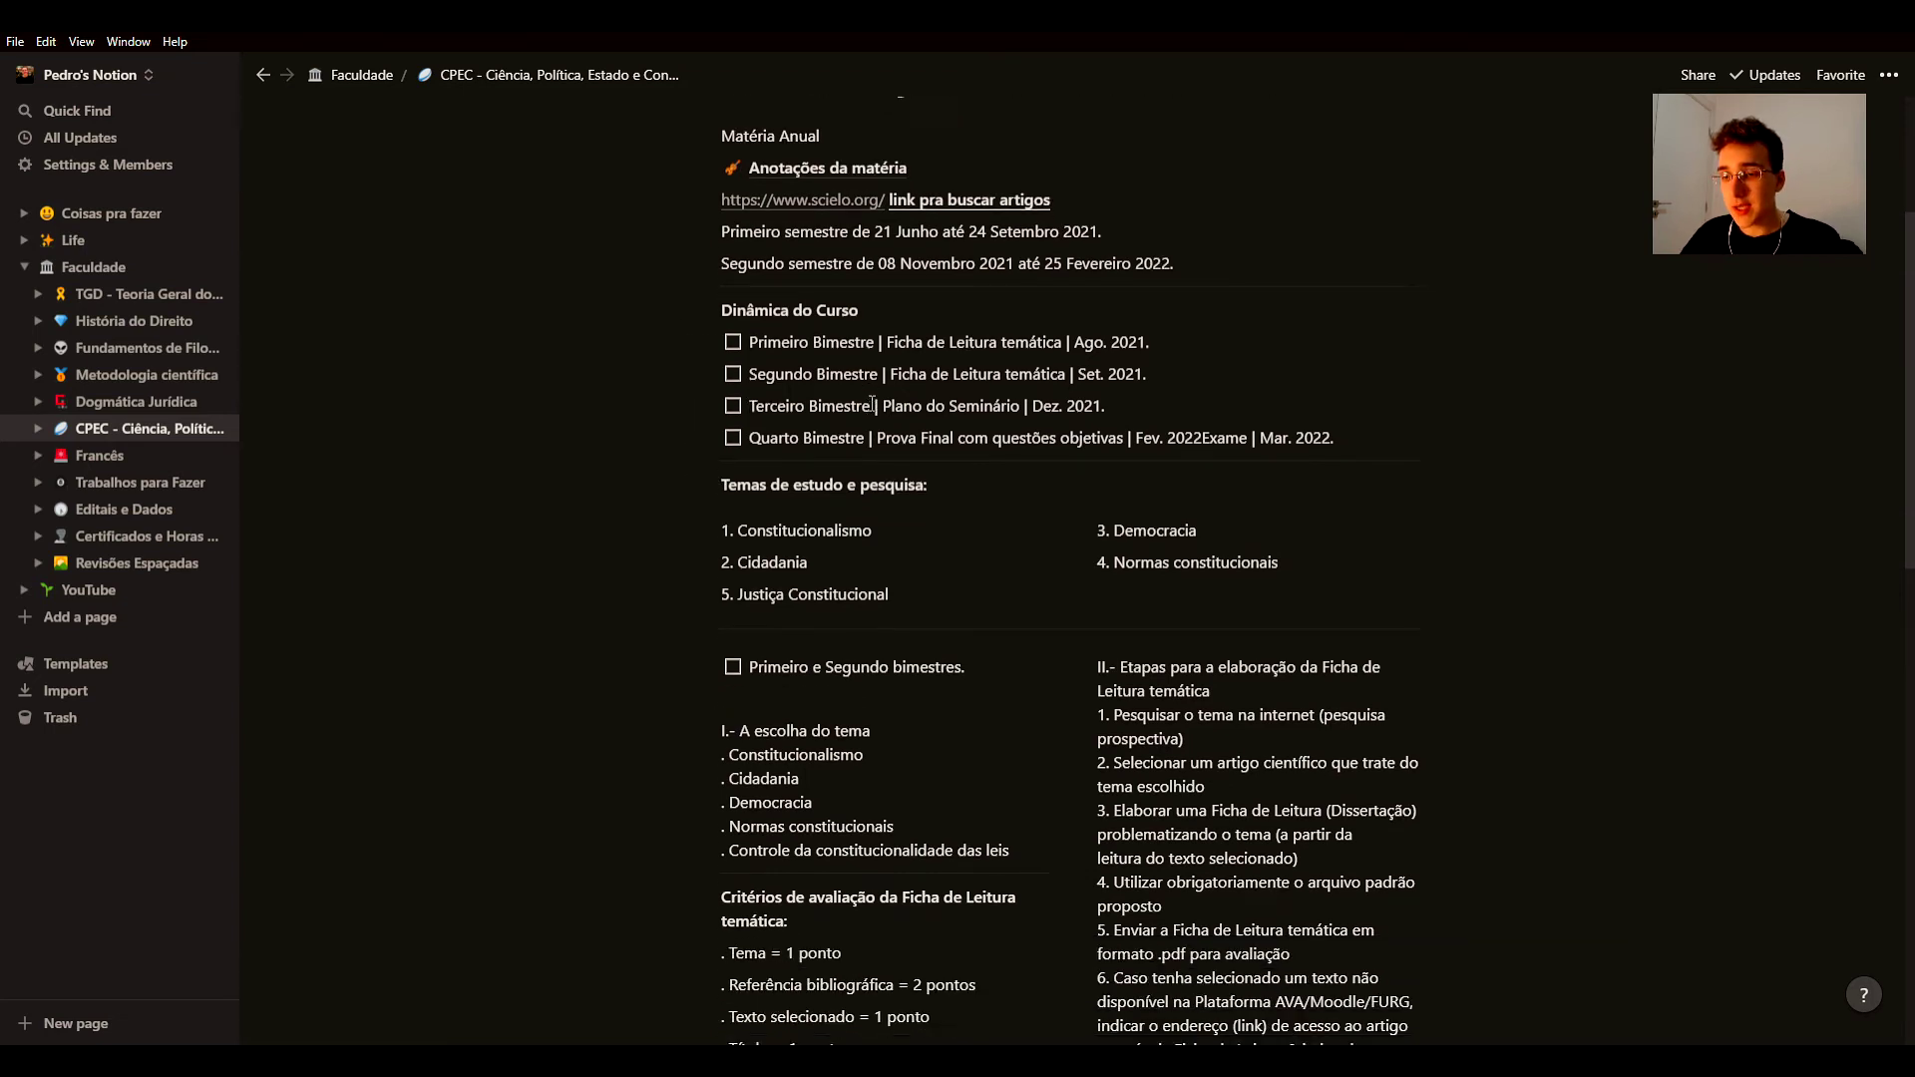
Step: Read through the Primeiro e Segundo bimestres requirements and Ficha de Leitura temática criteria on the CPEC page
scroll(870, 403, "down", 5)
scroll(870, 403, "up", 14)
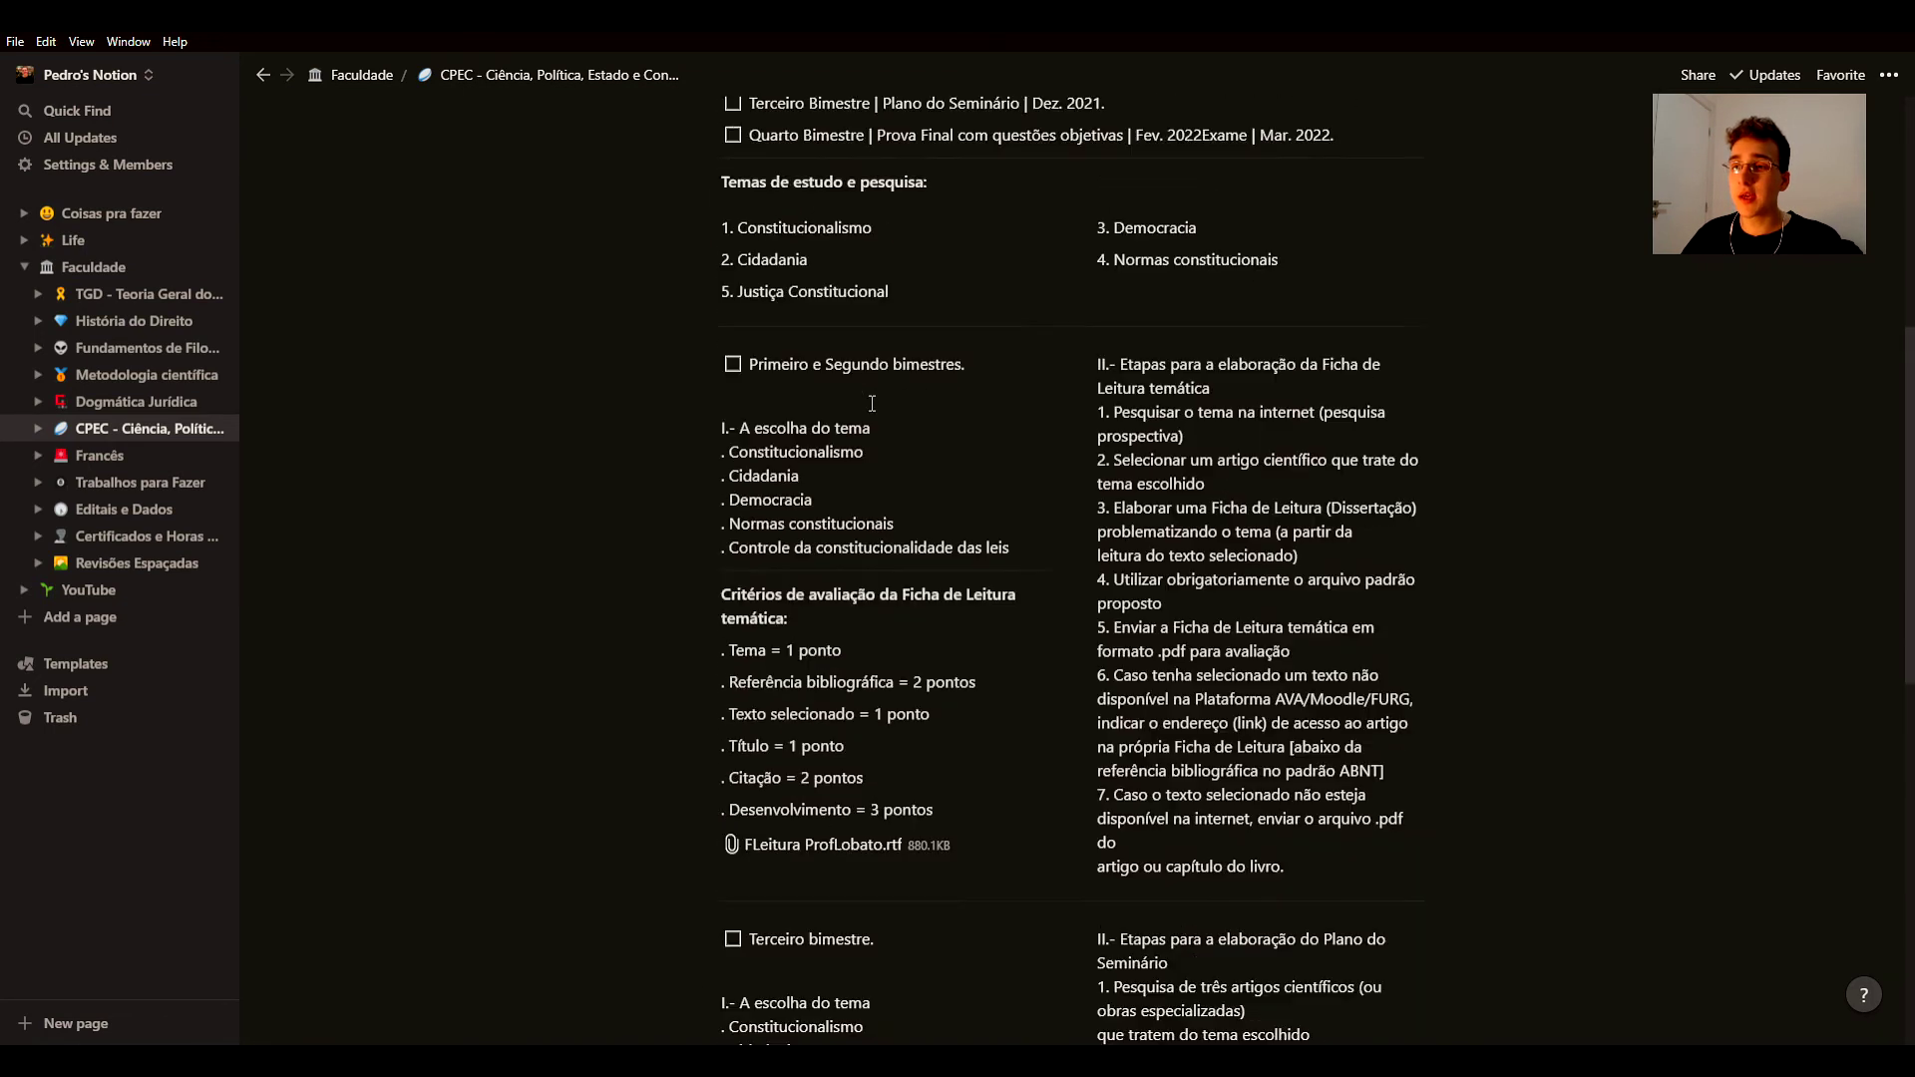
double_click(798, 369)
left_click(753, 365)
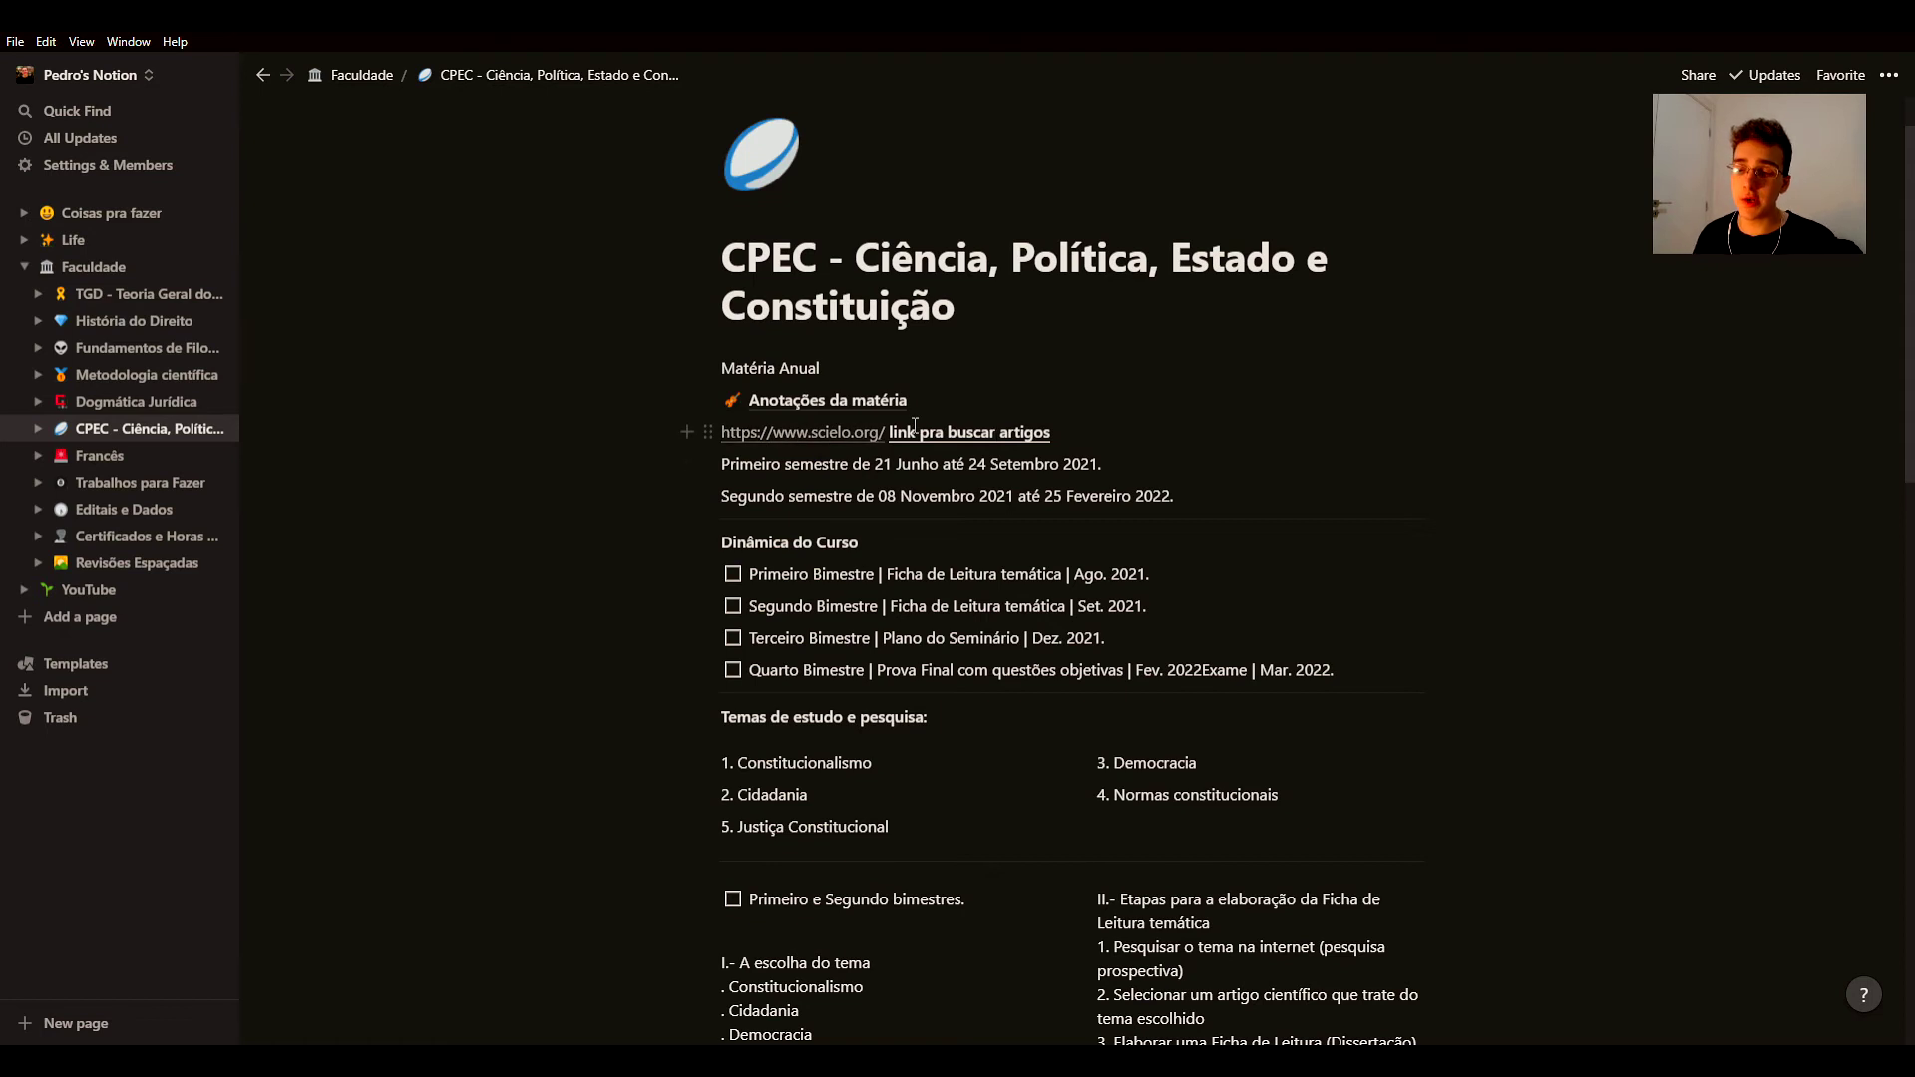
Step: Open the Anotações da matéria page of CPEC and view the Aula 3 Síncrona summary, collapsing its toggle again
left_click(838, 400)
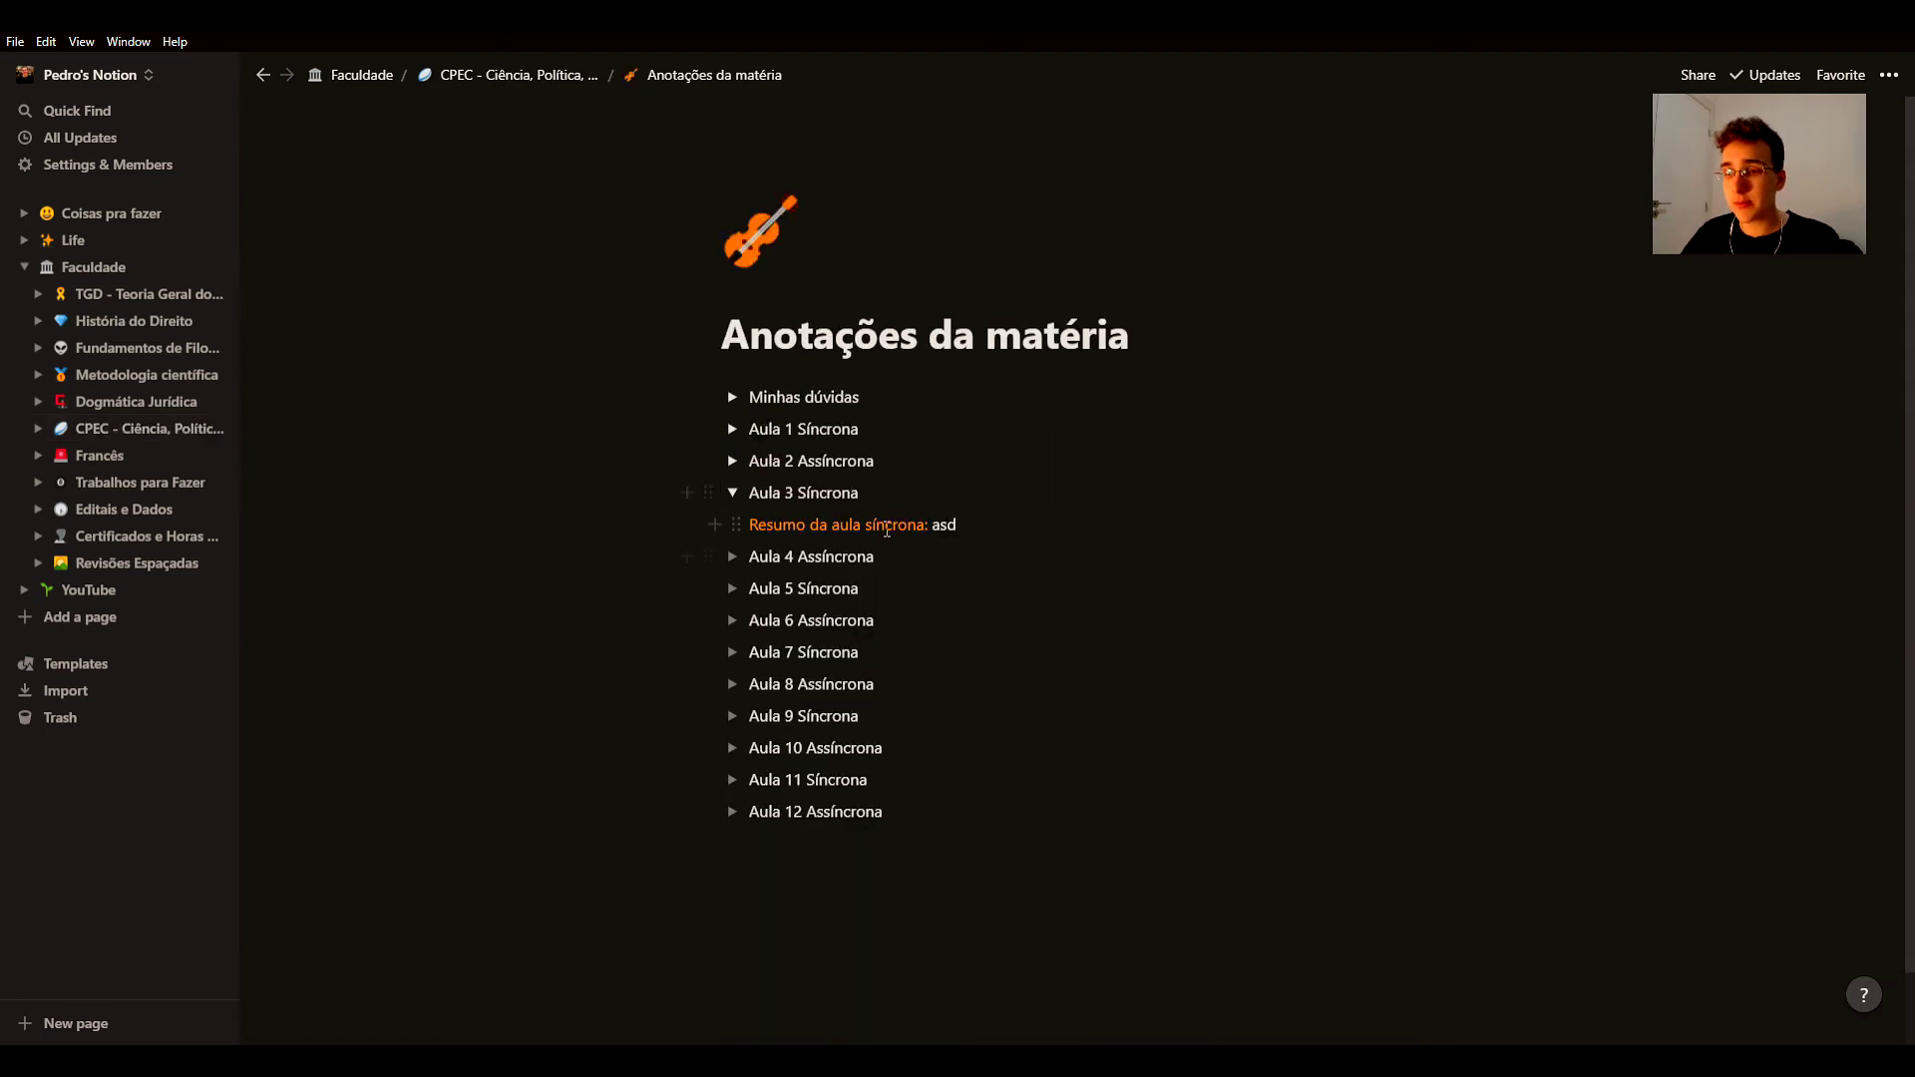
double_click(943, 525)
left_click(943, 526)
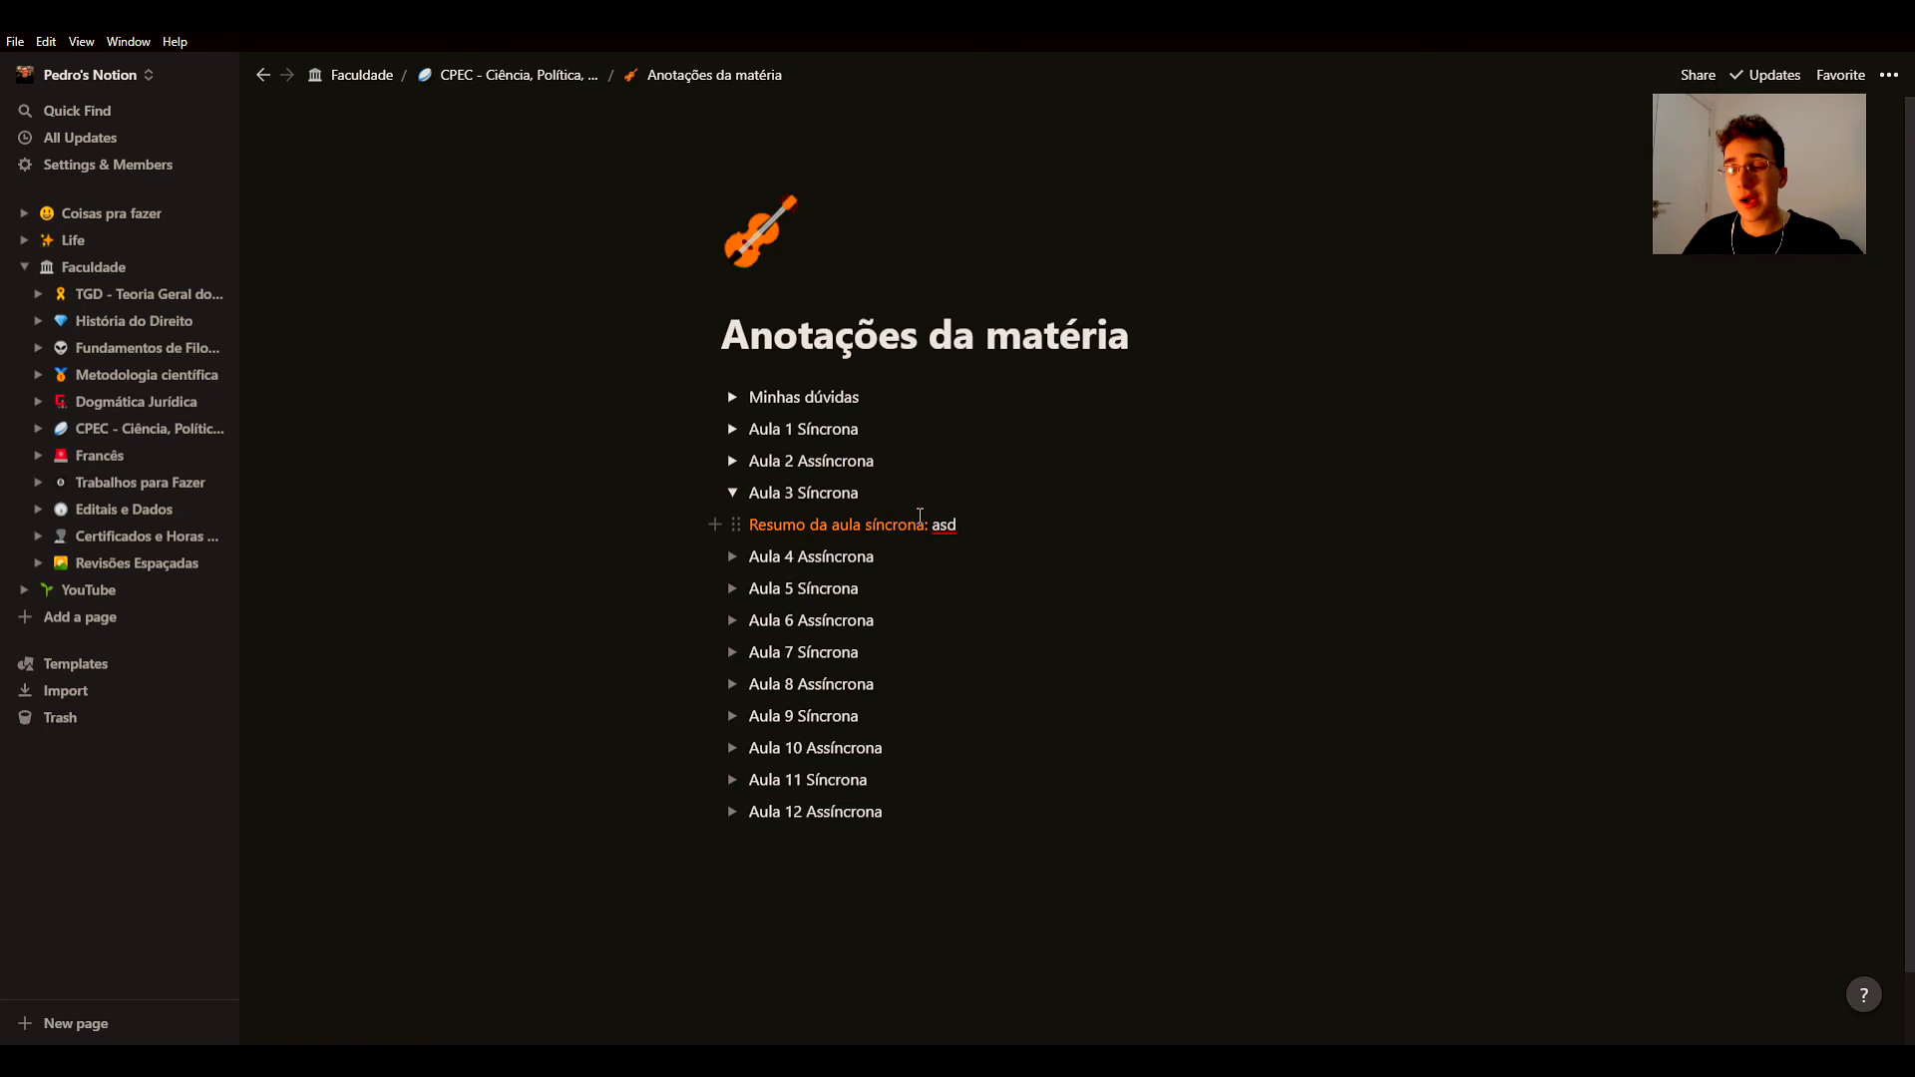
left_click(732, 493)
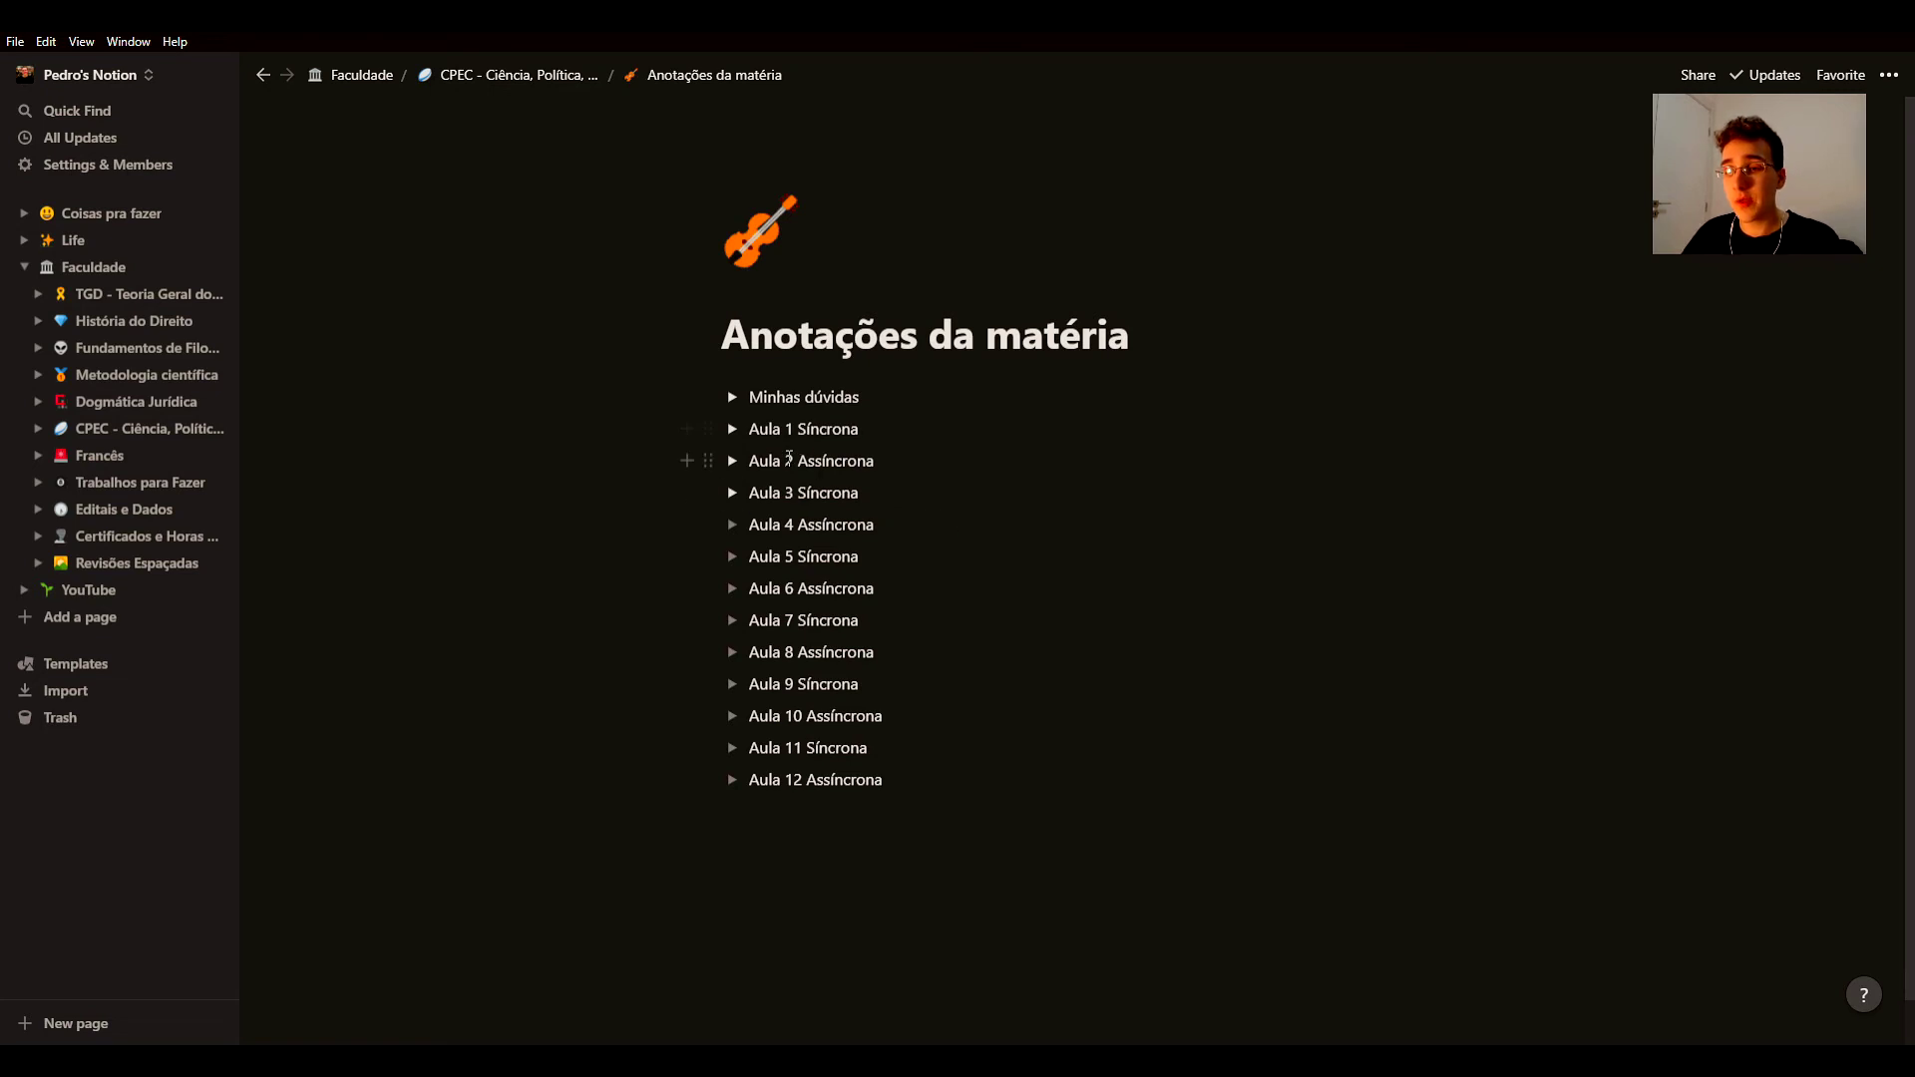
Step: Expand the Aula 2 Assíncrona toggle, skim its class summary and text notes, and collapse it again
left_click(732, 462)
scroll(922, 524, "down", 5)
scroll(922, 523, "down", 6)
scroll(857, 599, "up", 12)
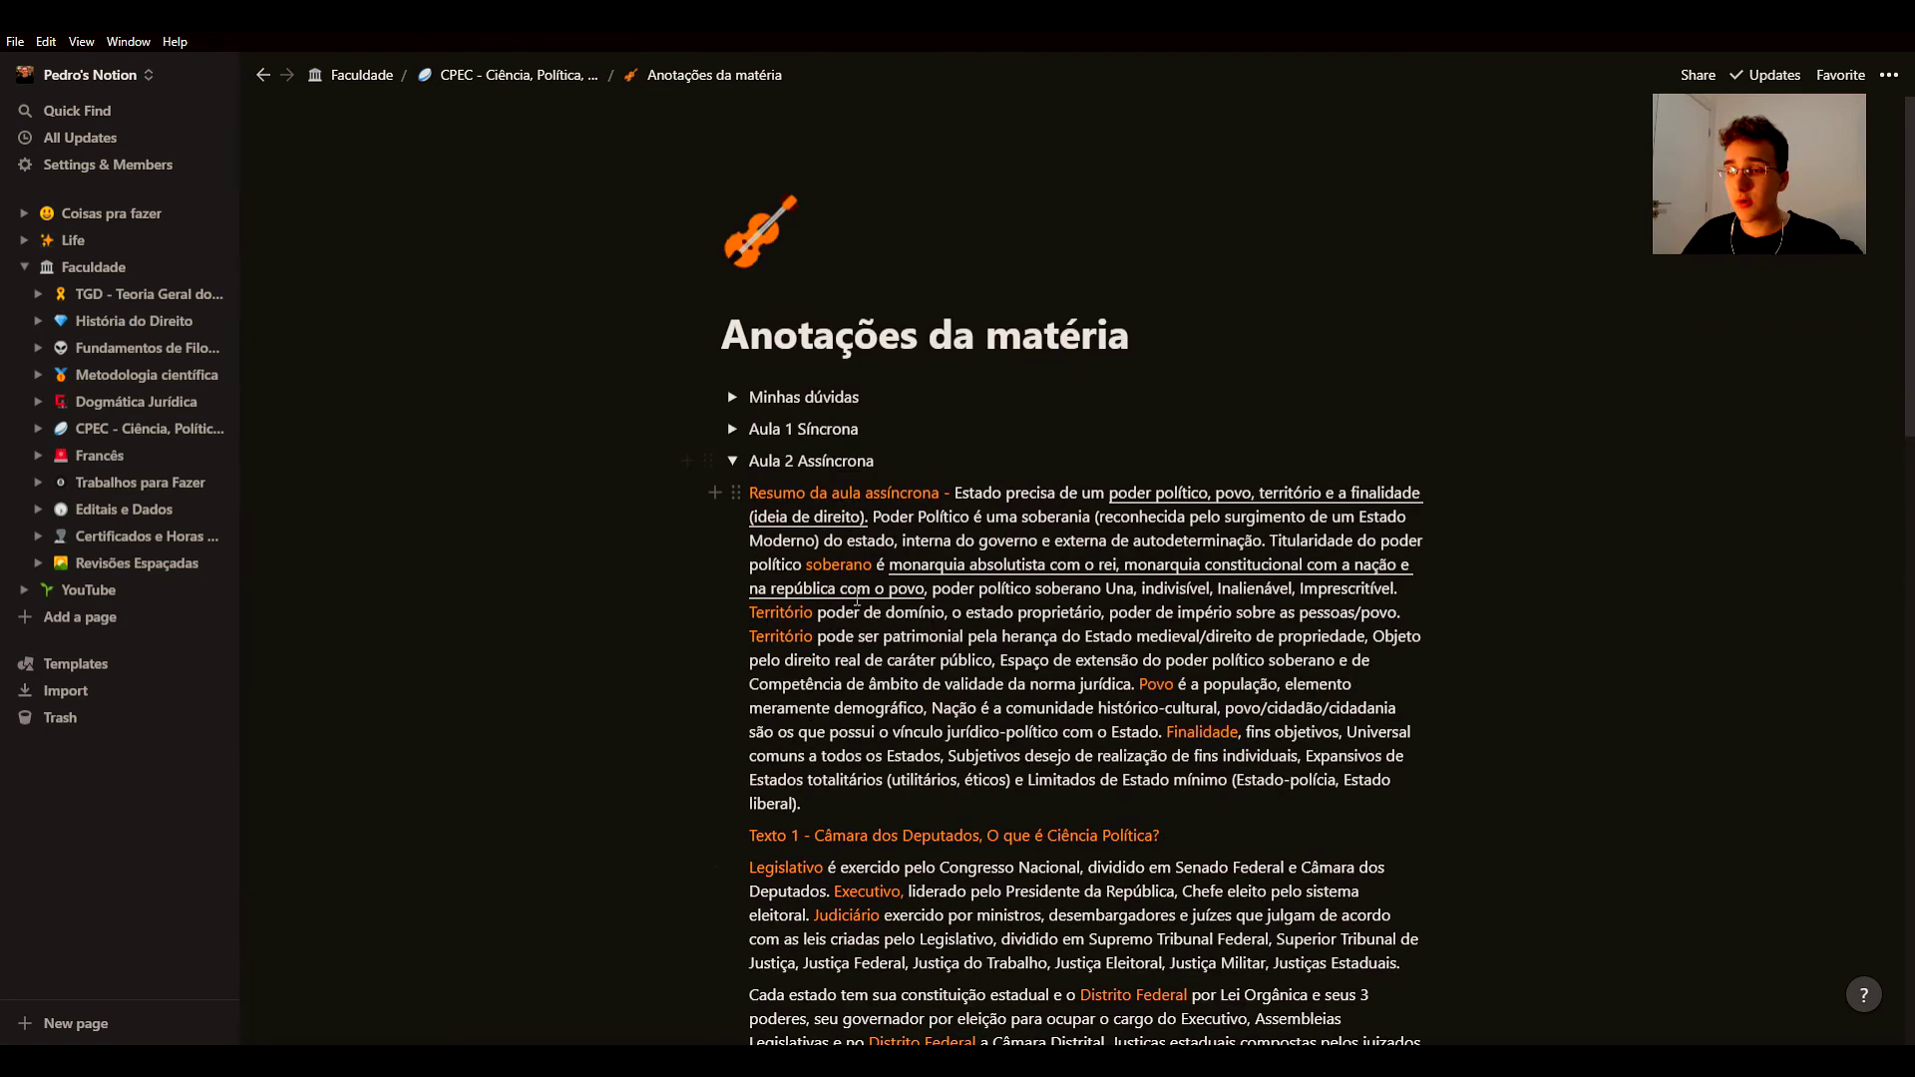
left_click(732, 461)
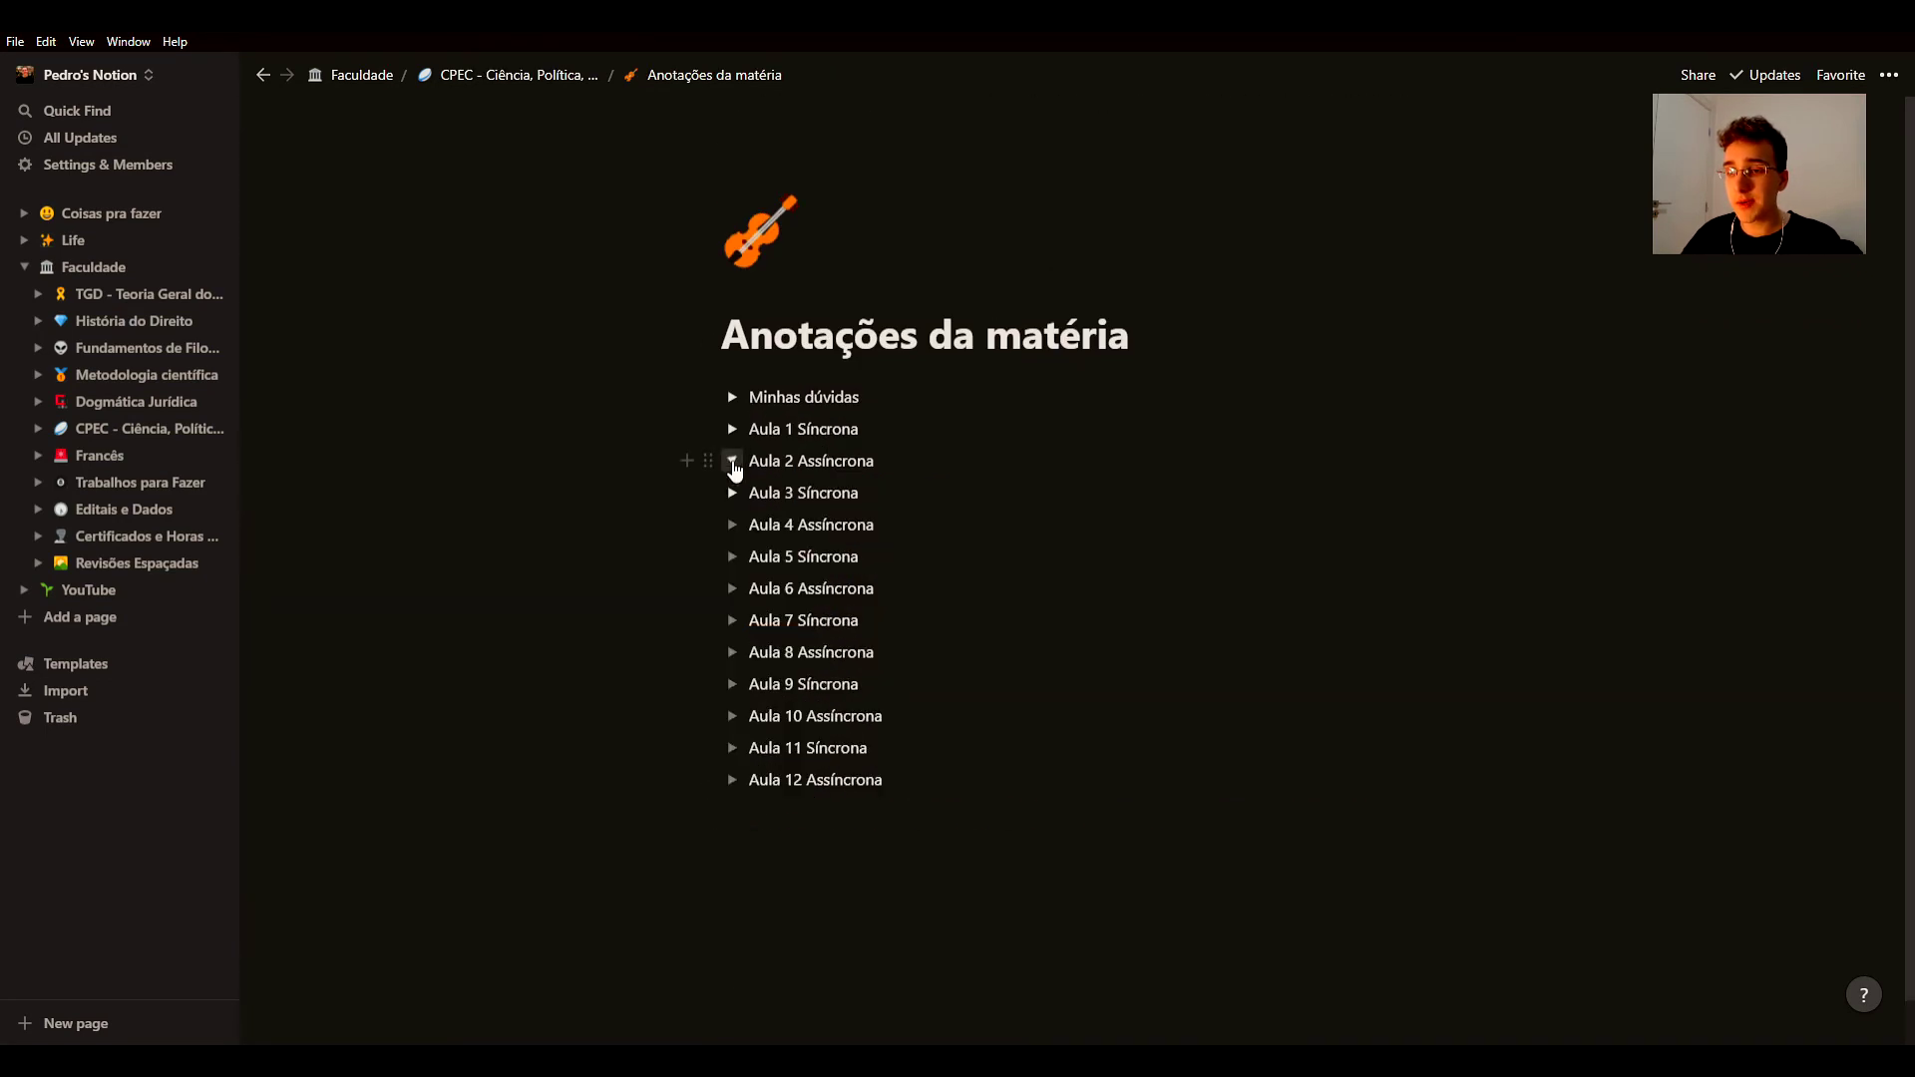
Step: Read the question for the professor inside the Minhas dúvidas toggle and collapse it again
left_click(733, 398)
left_click_drag(820, 429, 1190, 431)
left_click(1126, 457)
left_click_drag(1037, 454, 939, 477)
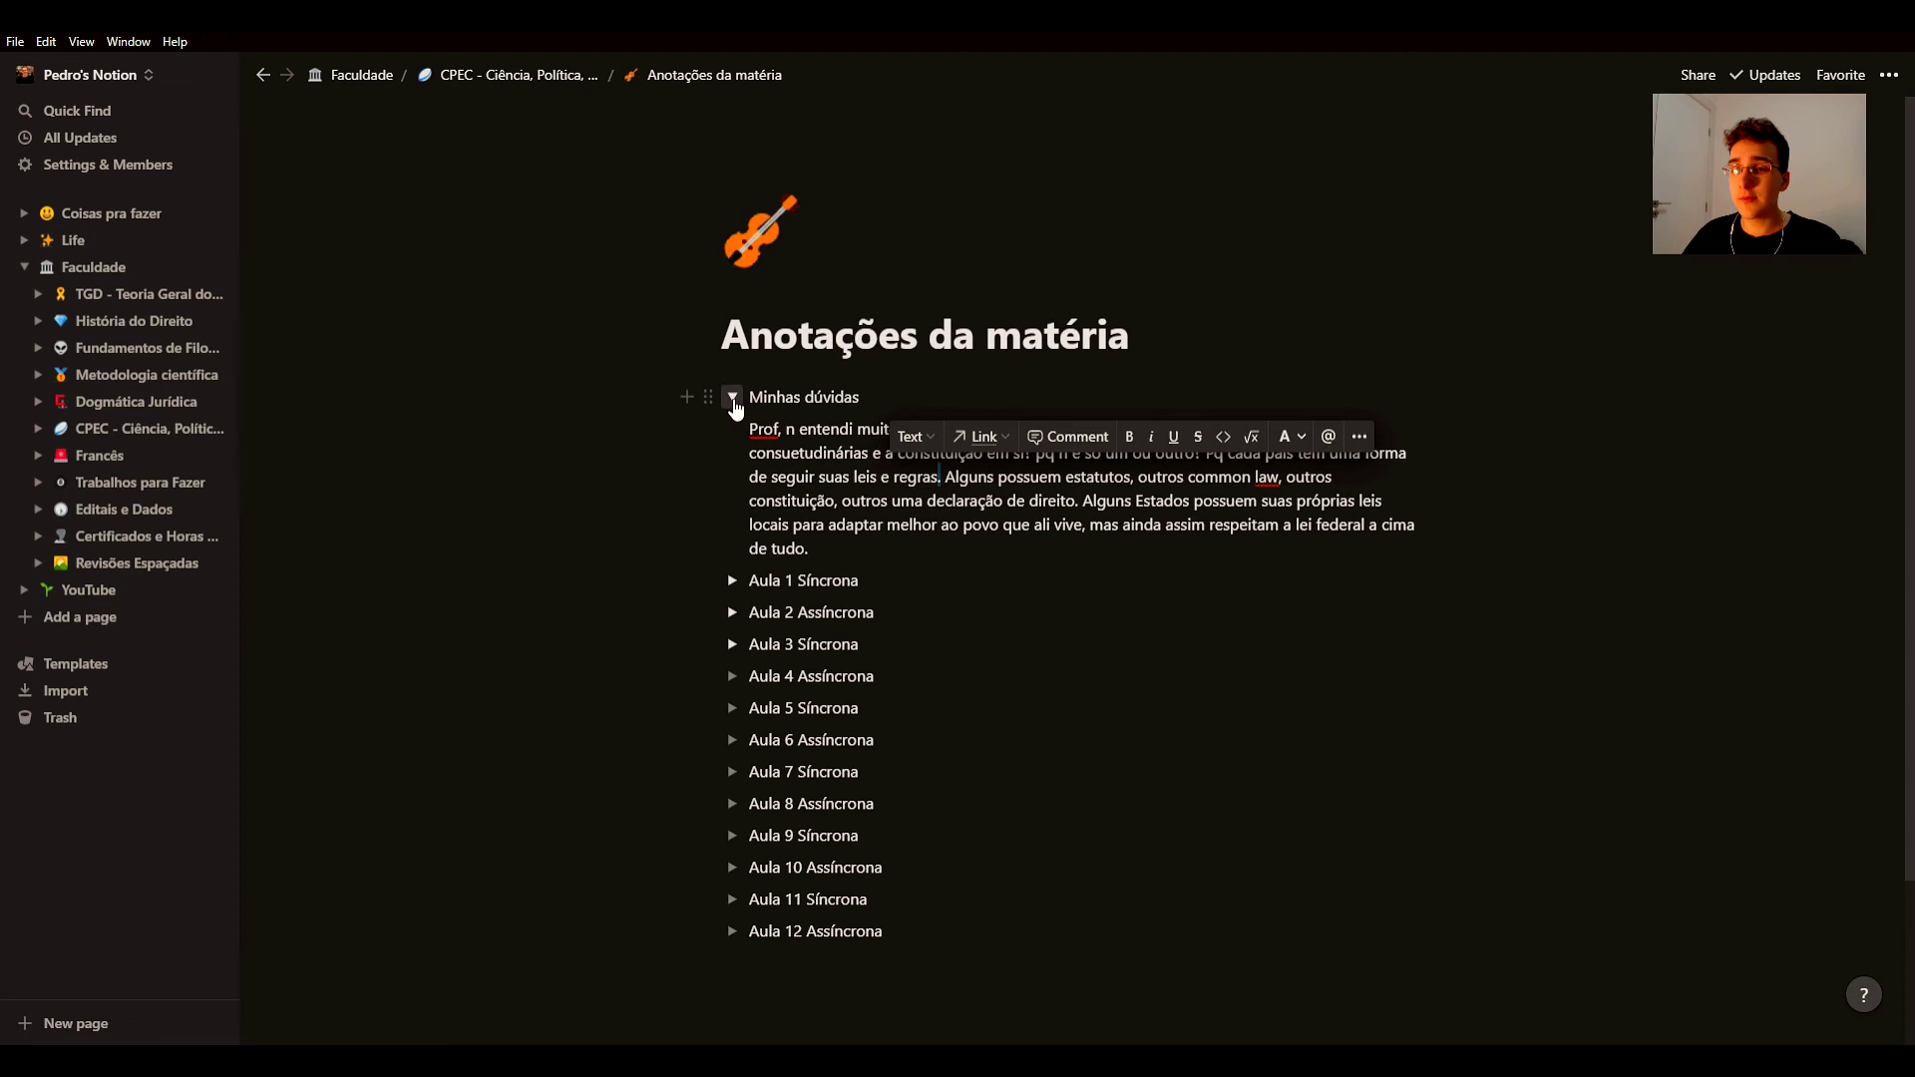
left_click(735, 404)
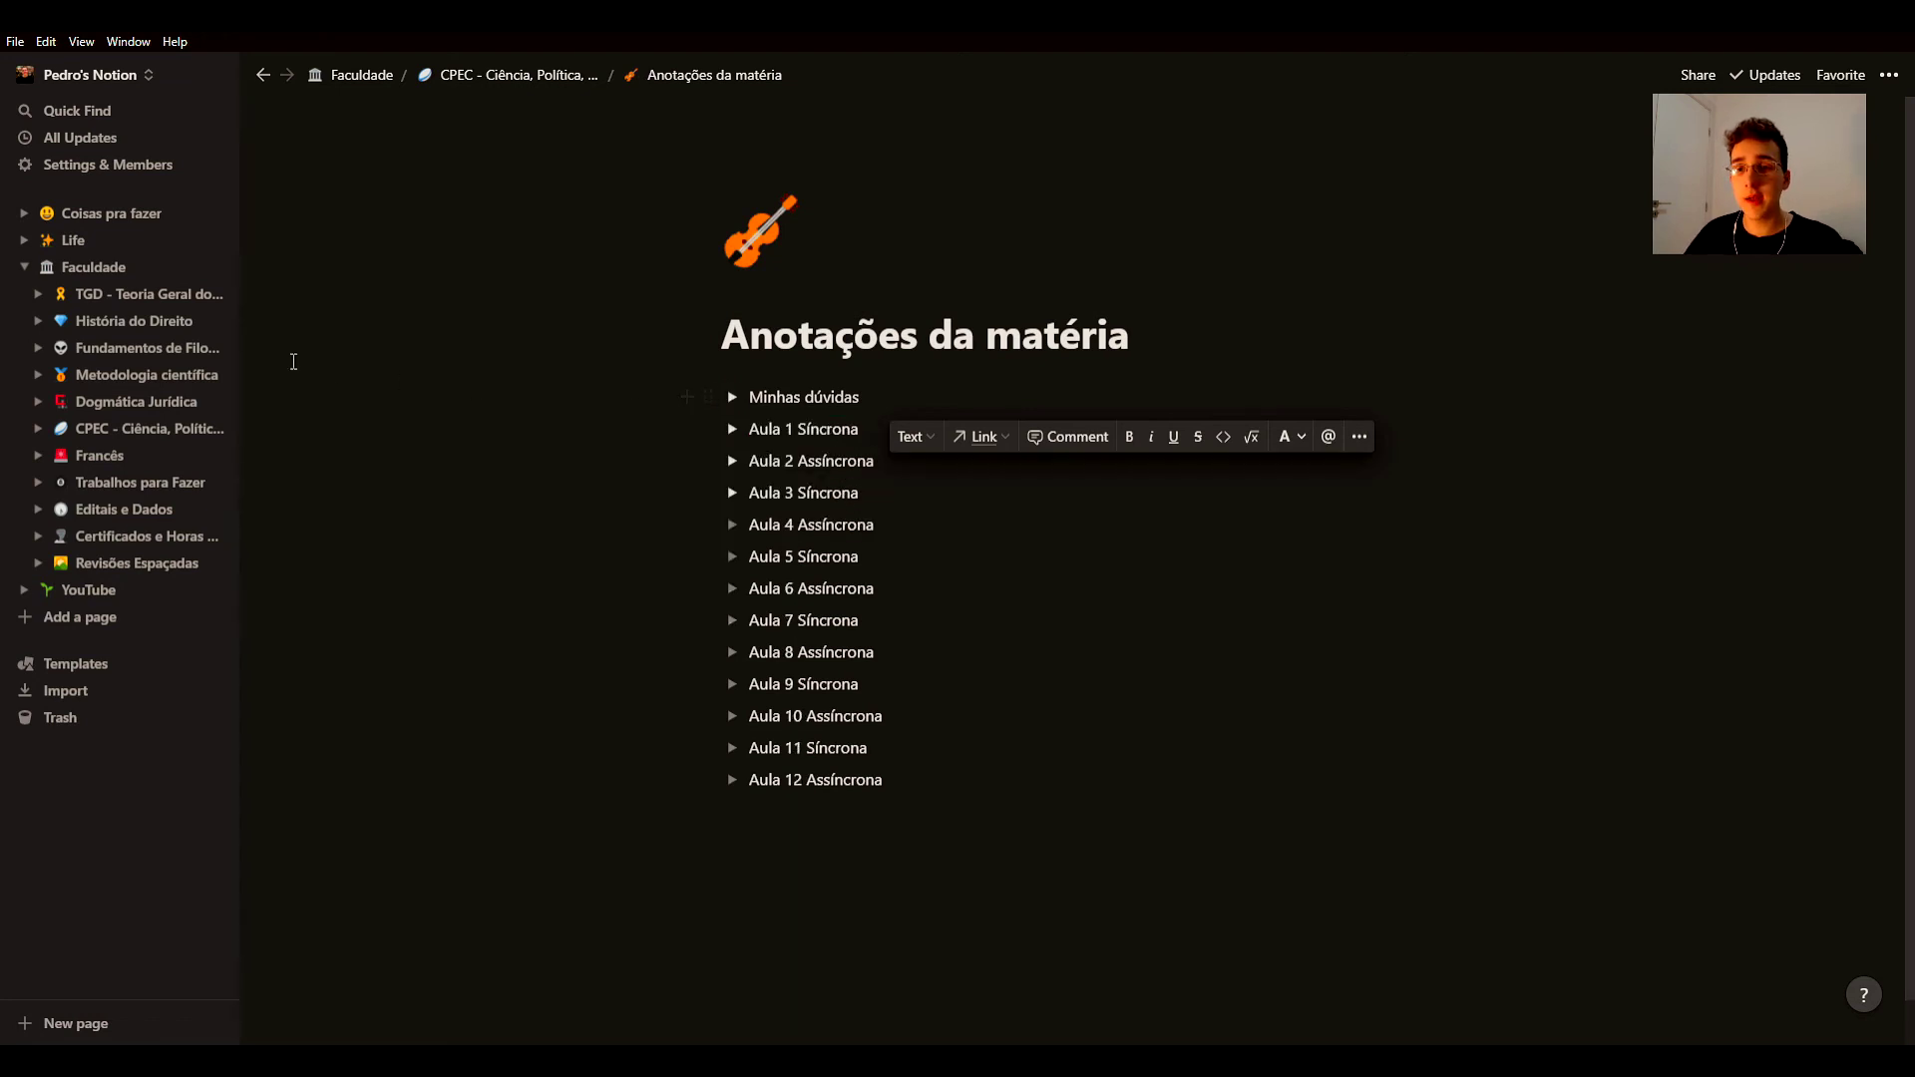
Step: Open the Francês page from Faculdade and view its class schedule image and the French sentence note below it
left_click(133, 266)
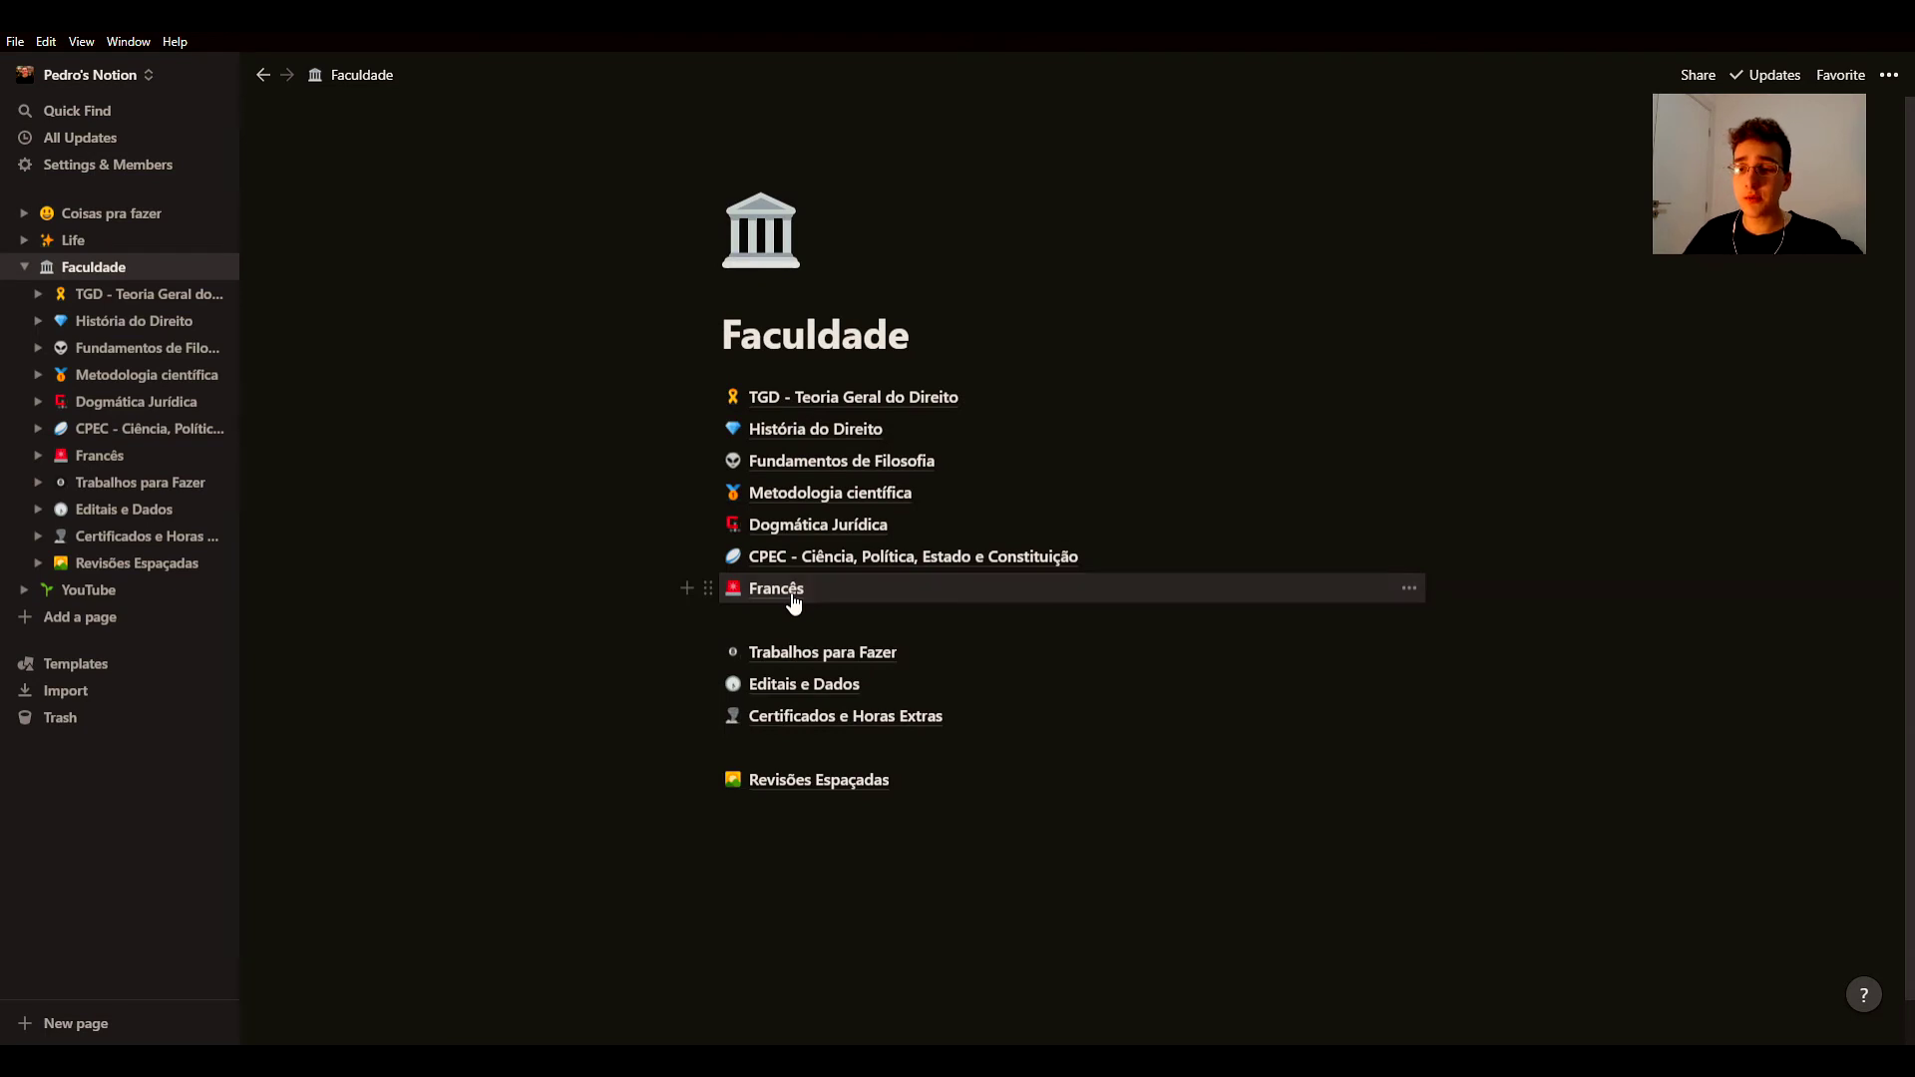
left_click(794, 601)
left_click_drag(1283, 585, 745, 595)
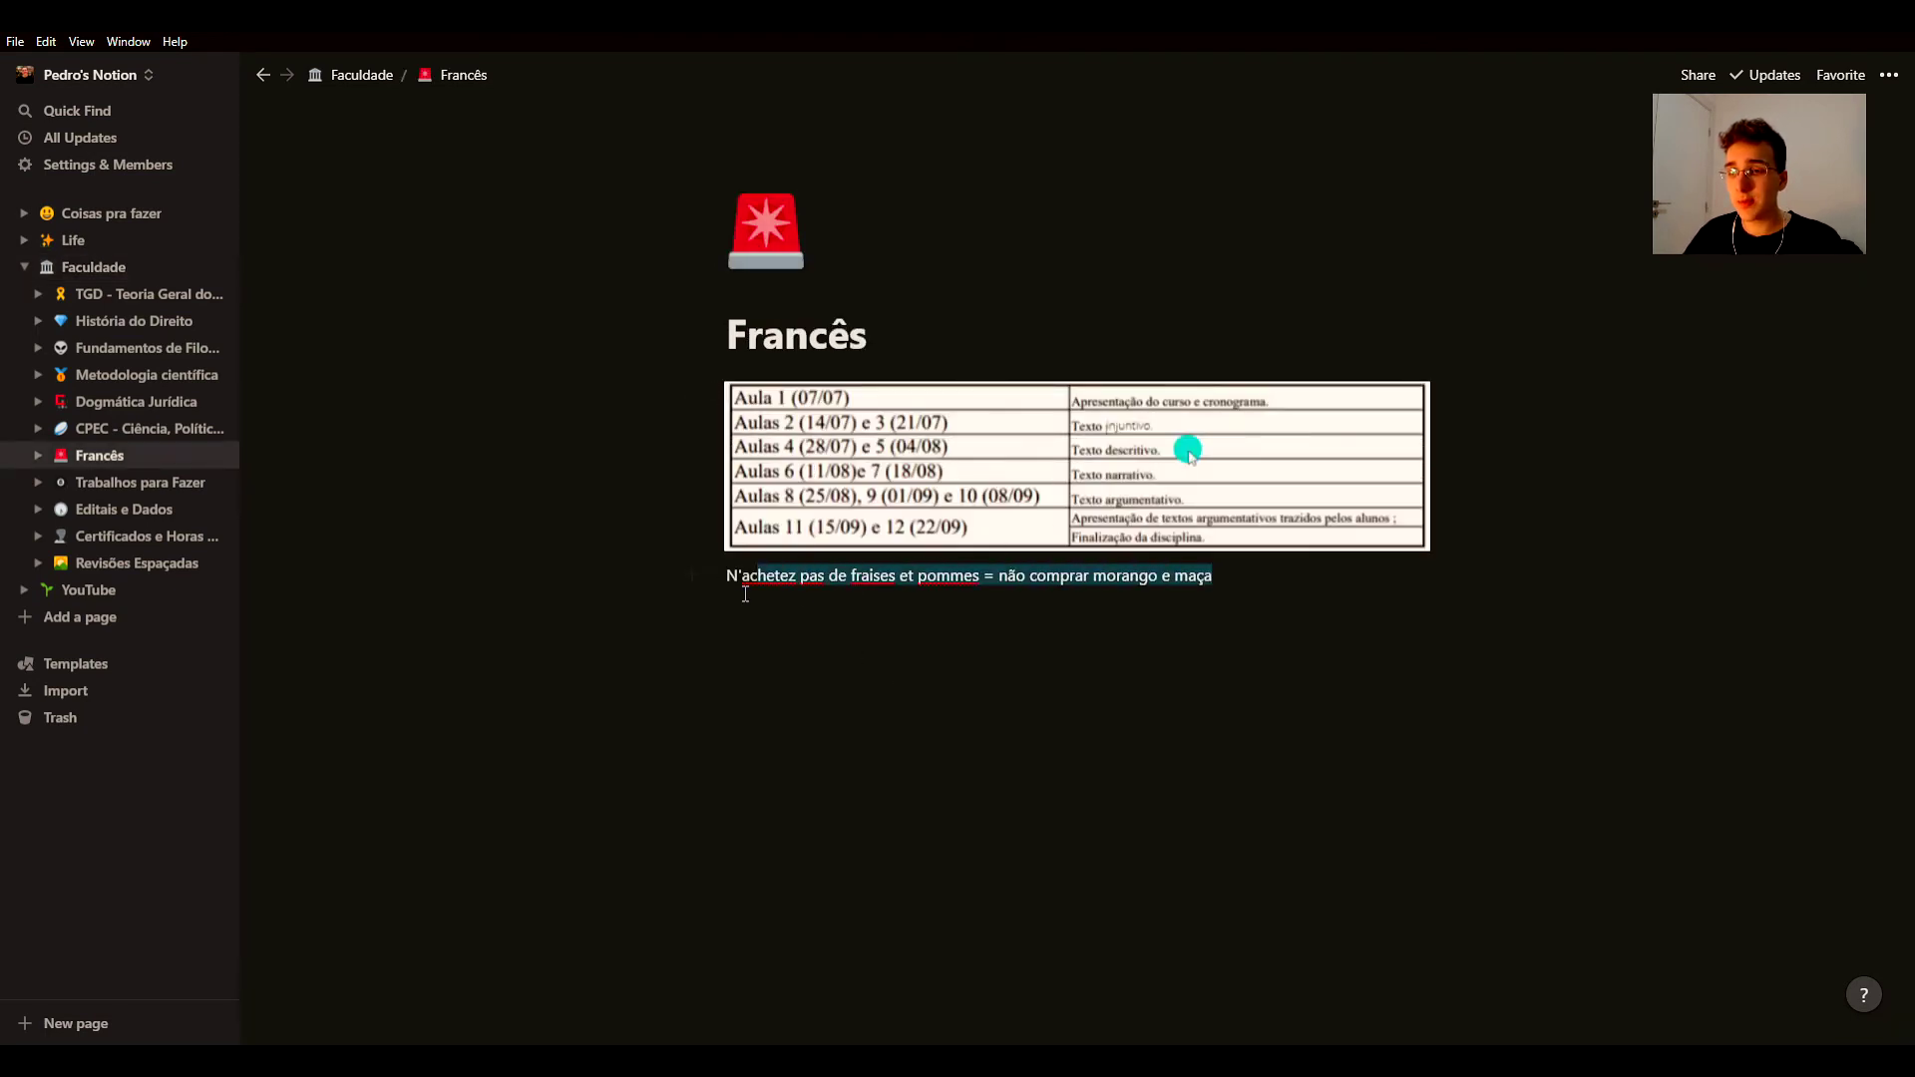
left_click(1053, 578)
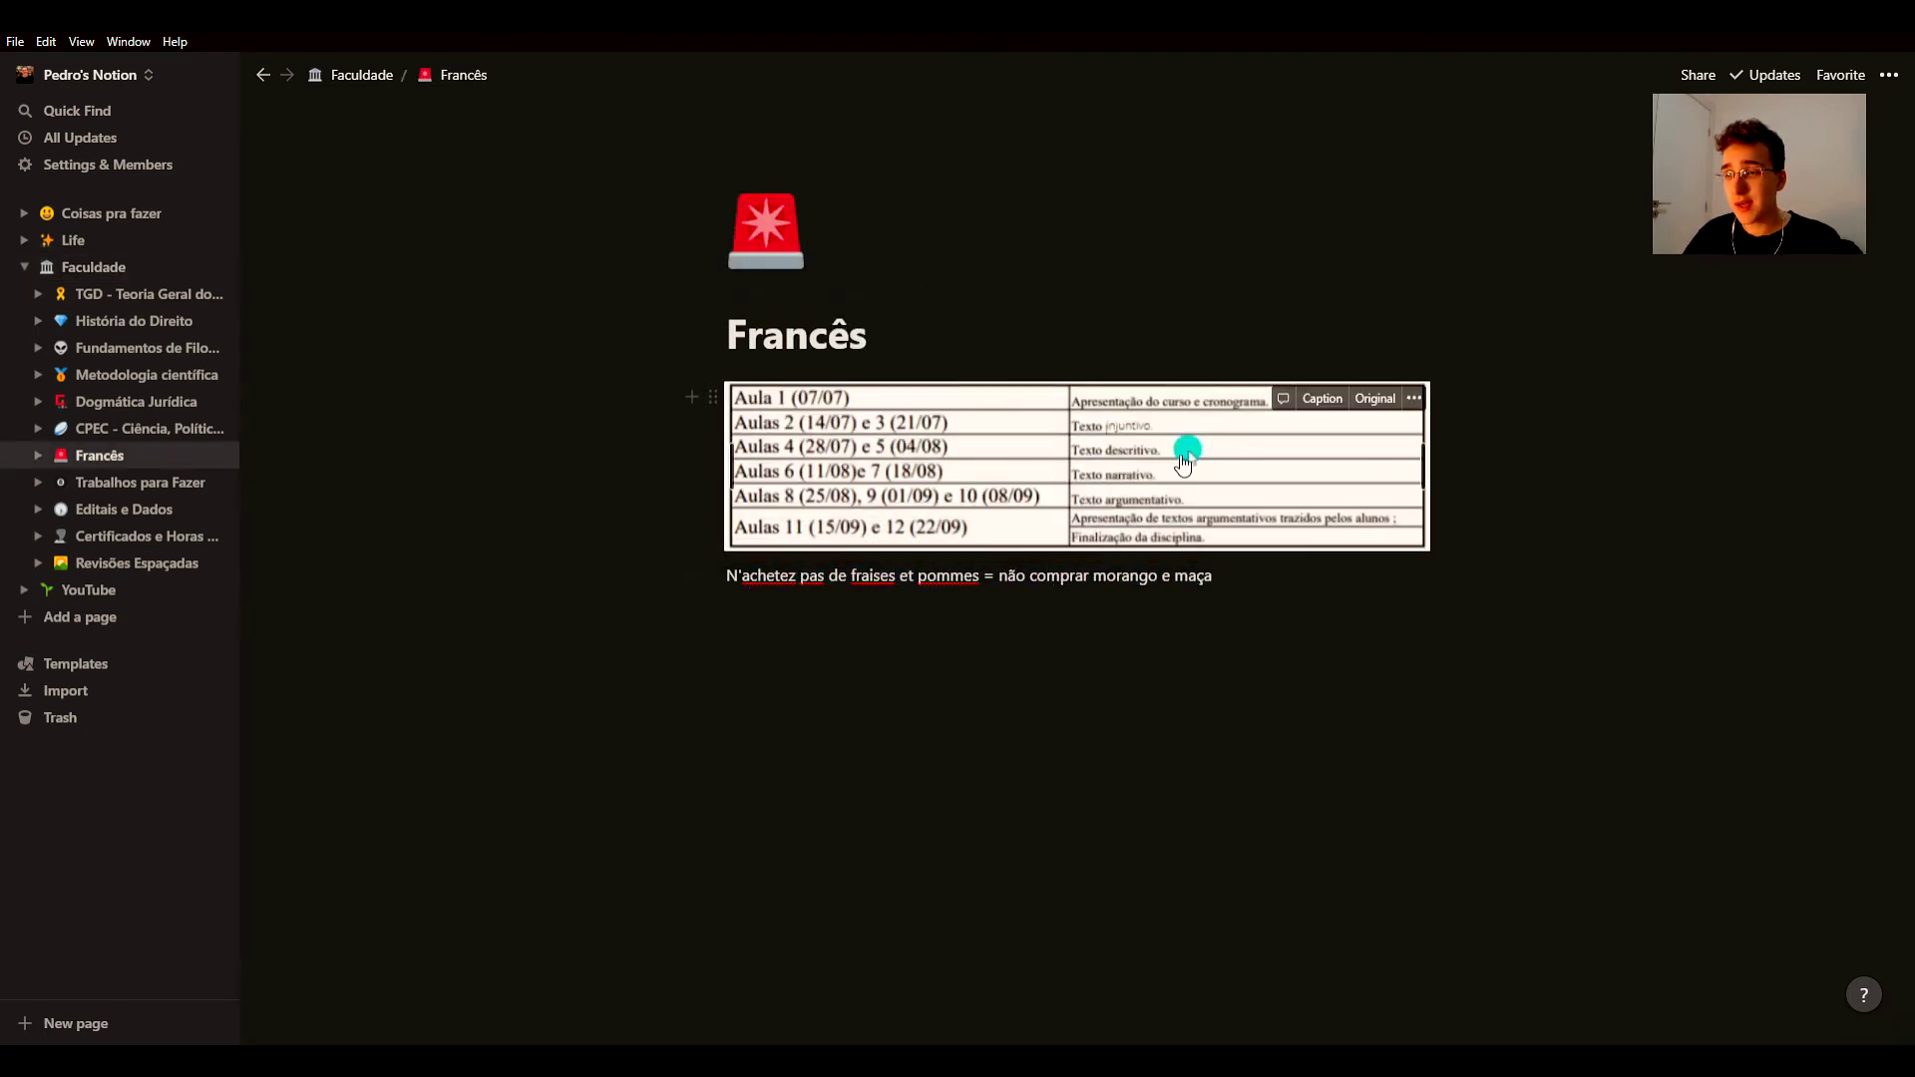
Step: Open the Trabalhos para Fazer page from Faculdade and examine the MC, FF and DJ assignments inside the Individual toggle
left_click(94, 272)
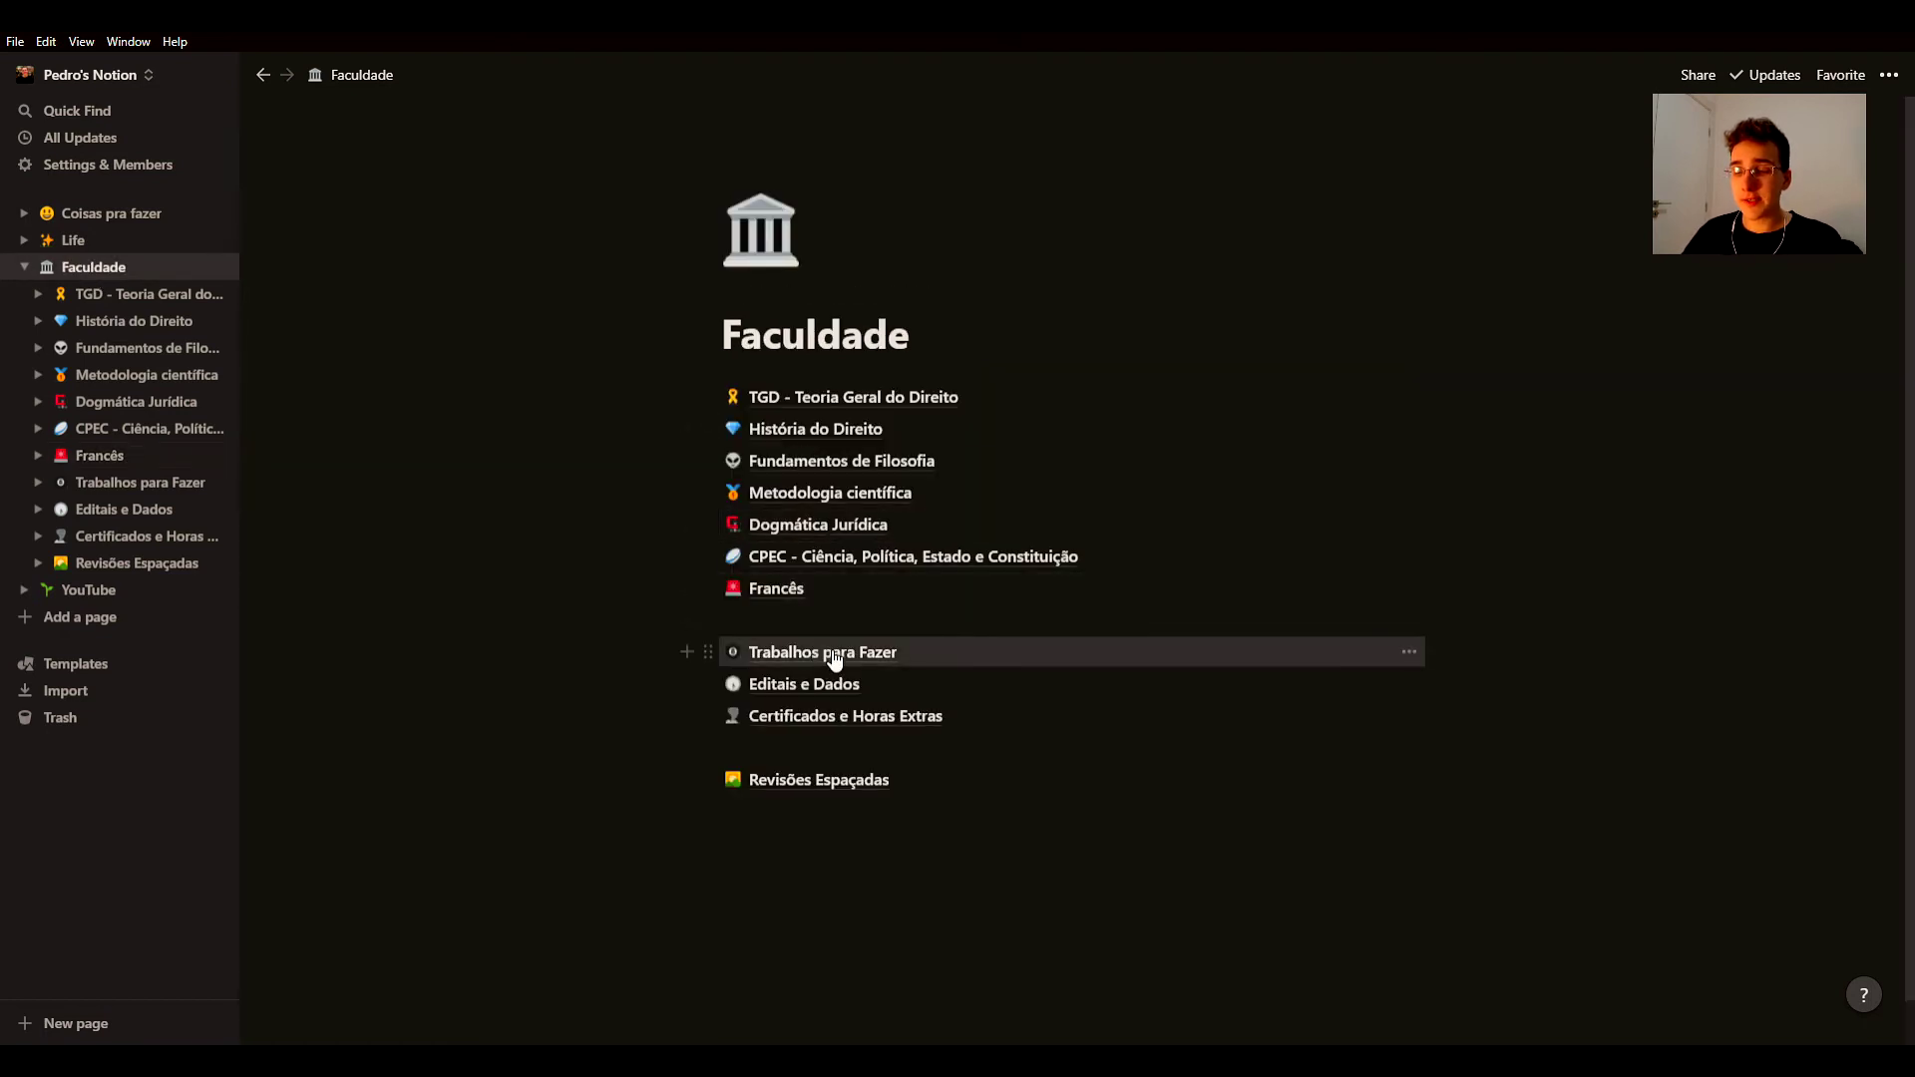
left_click(835, 654)
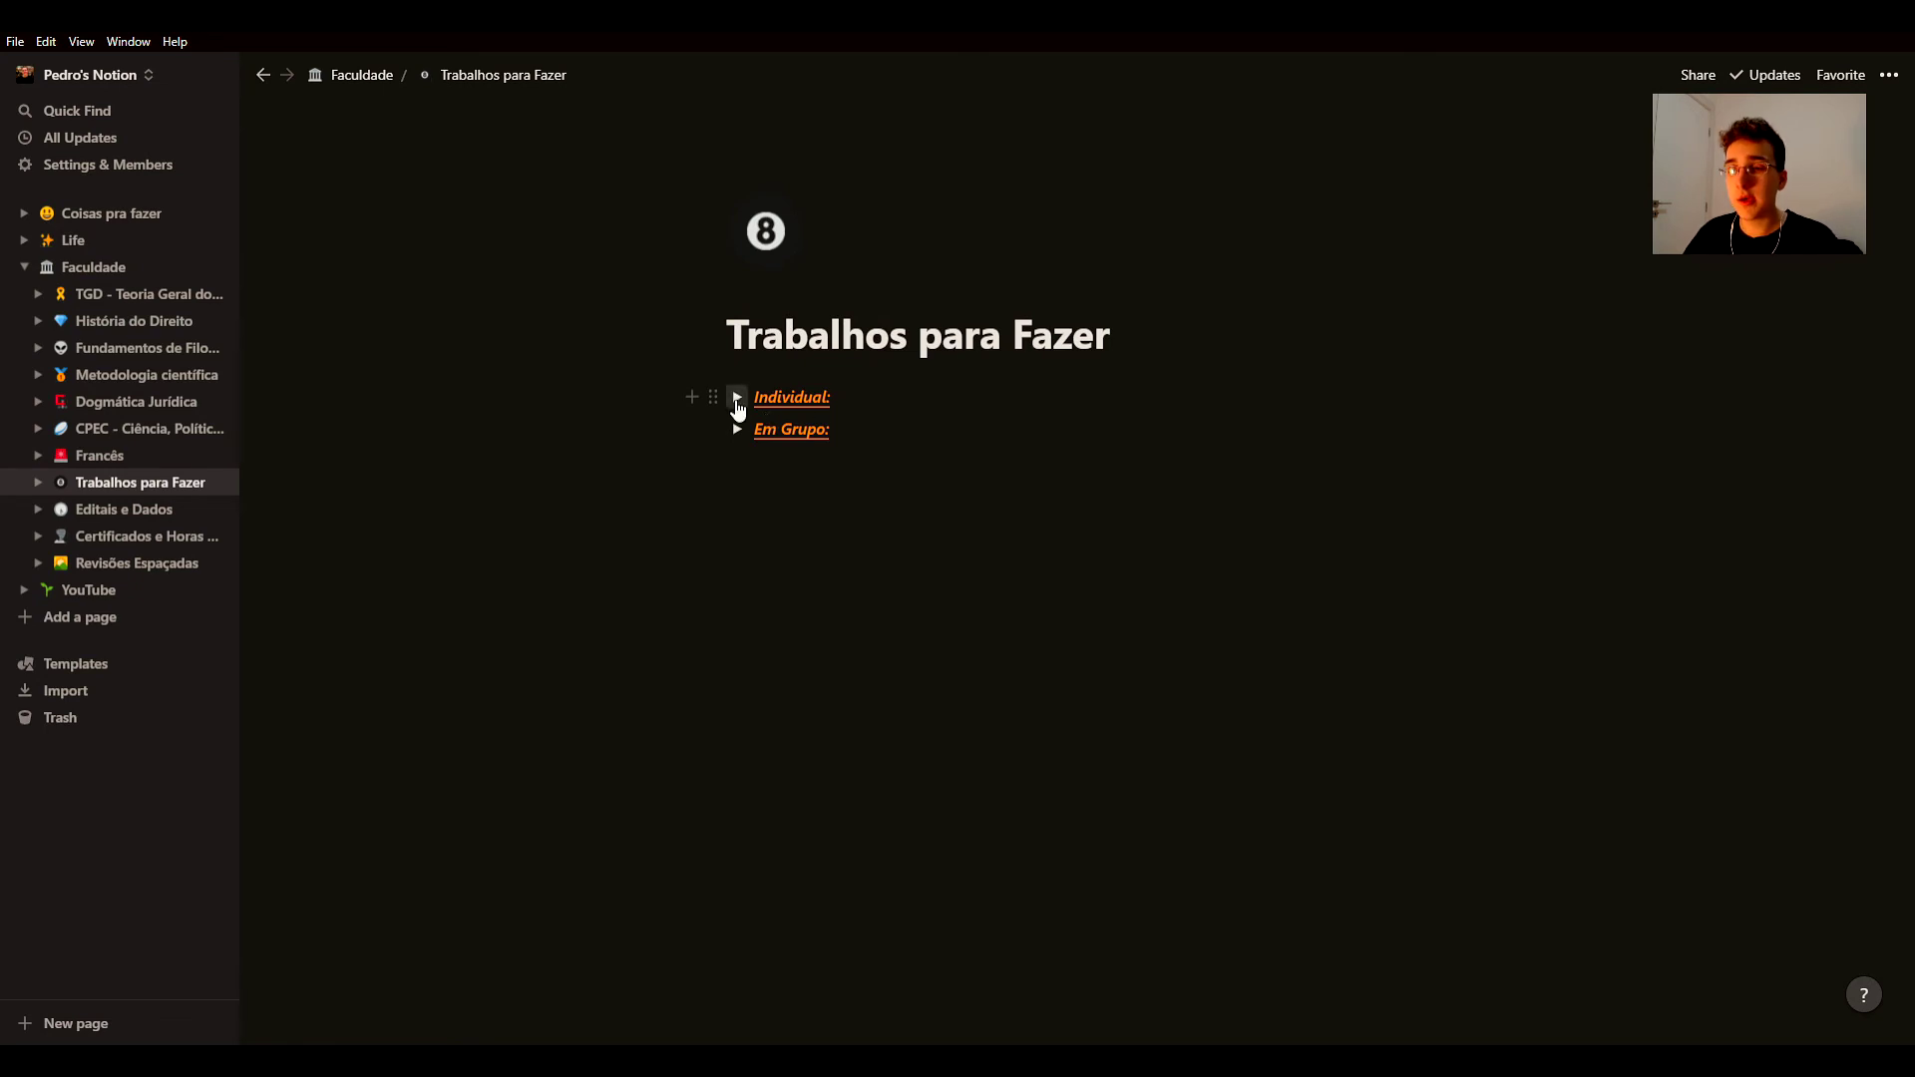
left_click(737, 398)
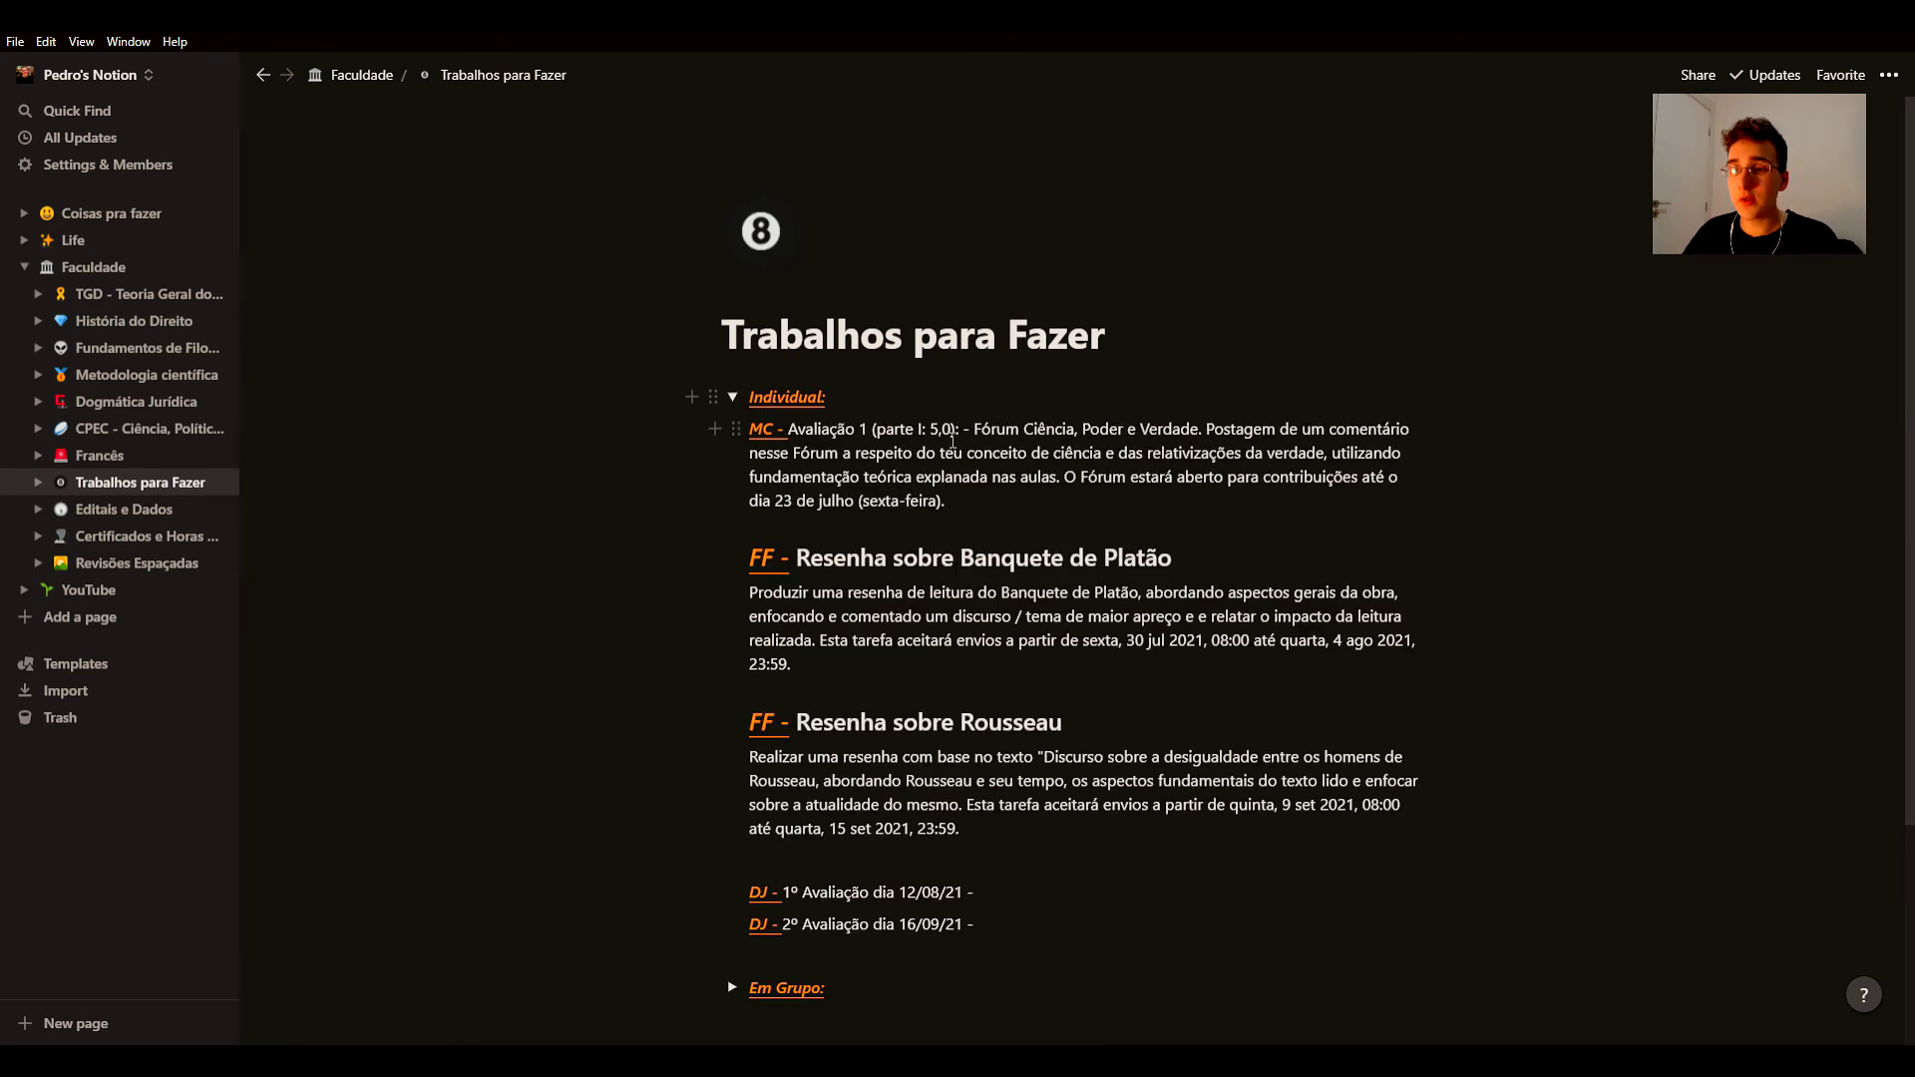
left_click_drag(750, 431, 784, 431)
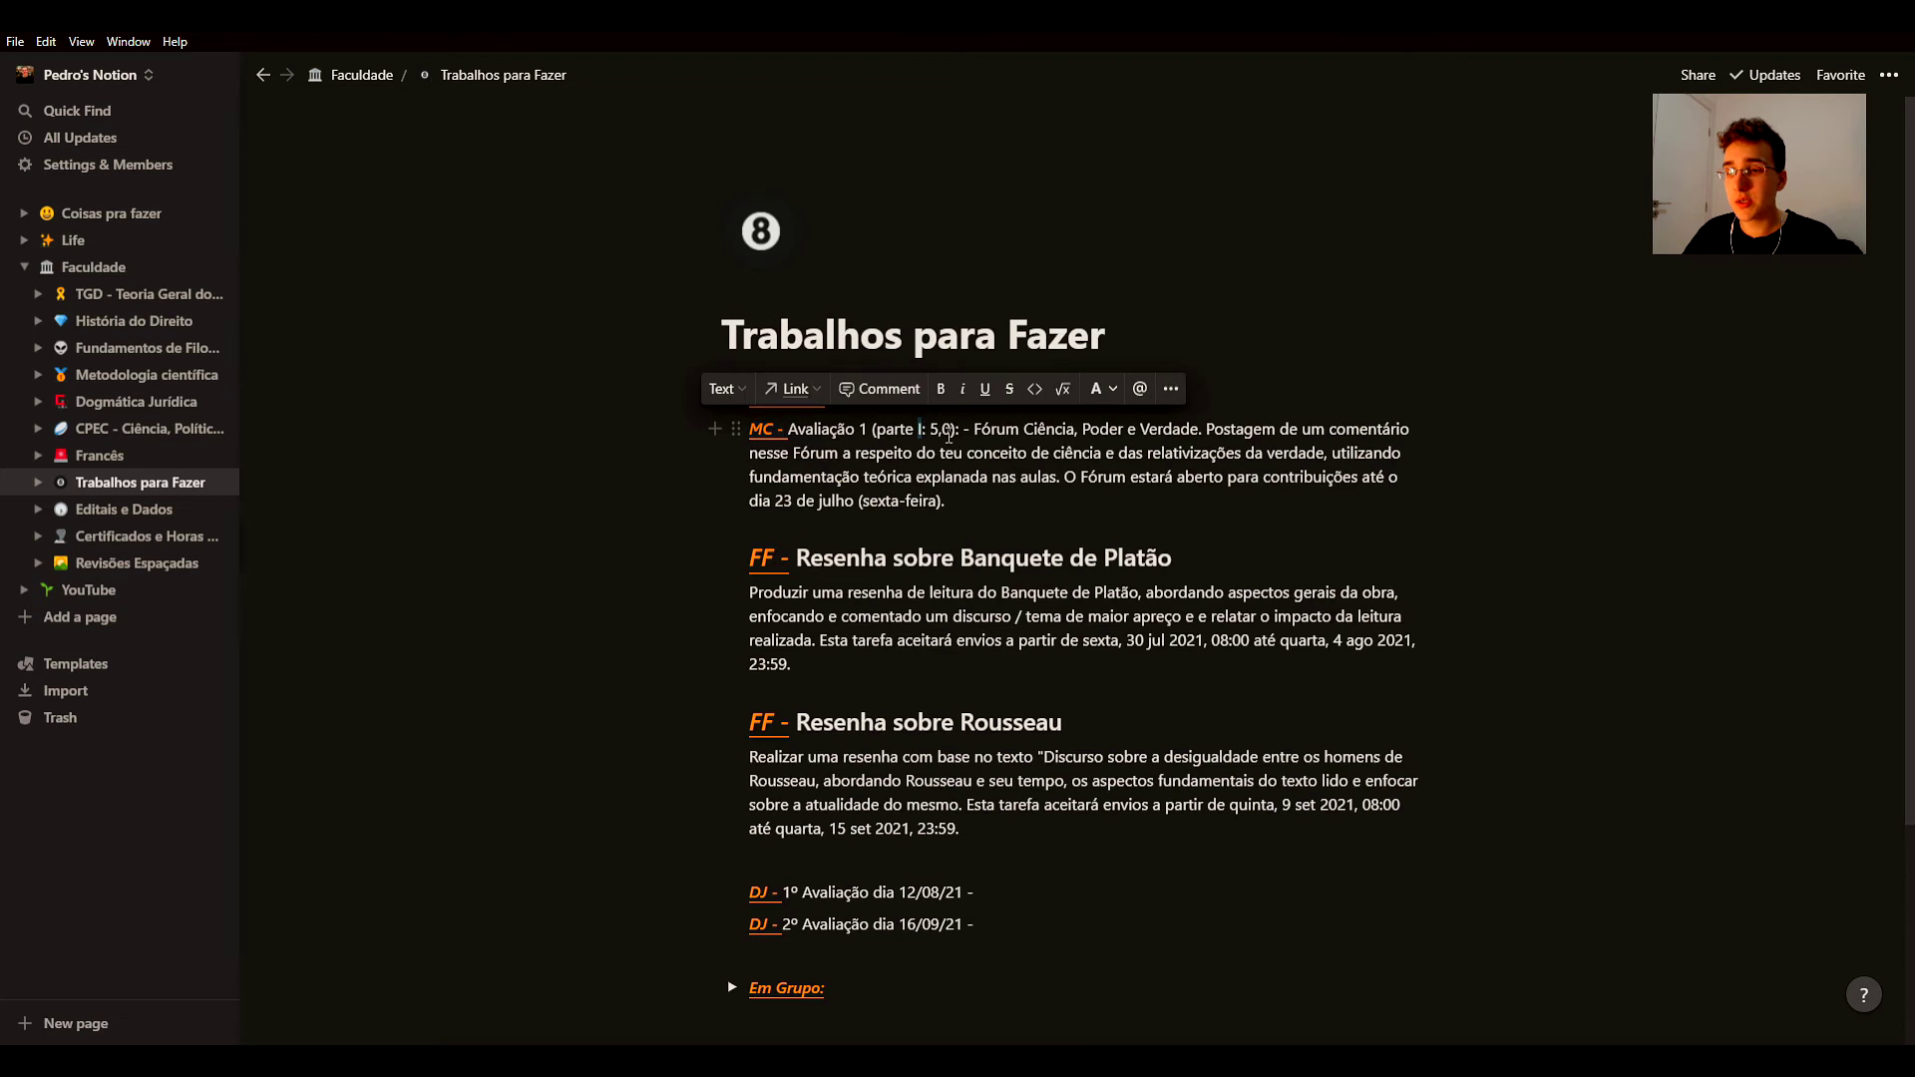
left_click_drag(761, 558, 793, 555)
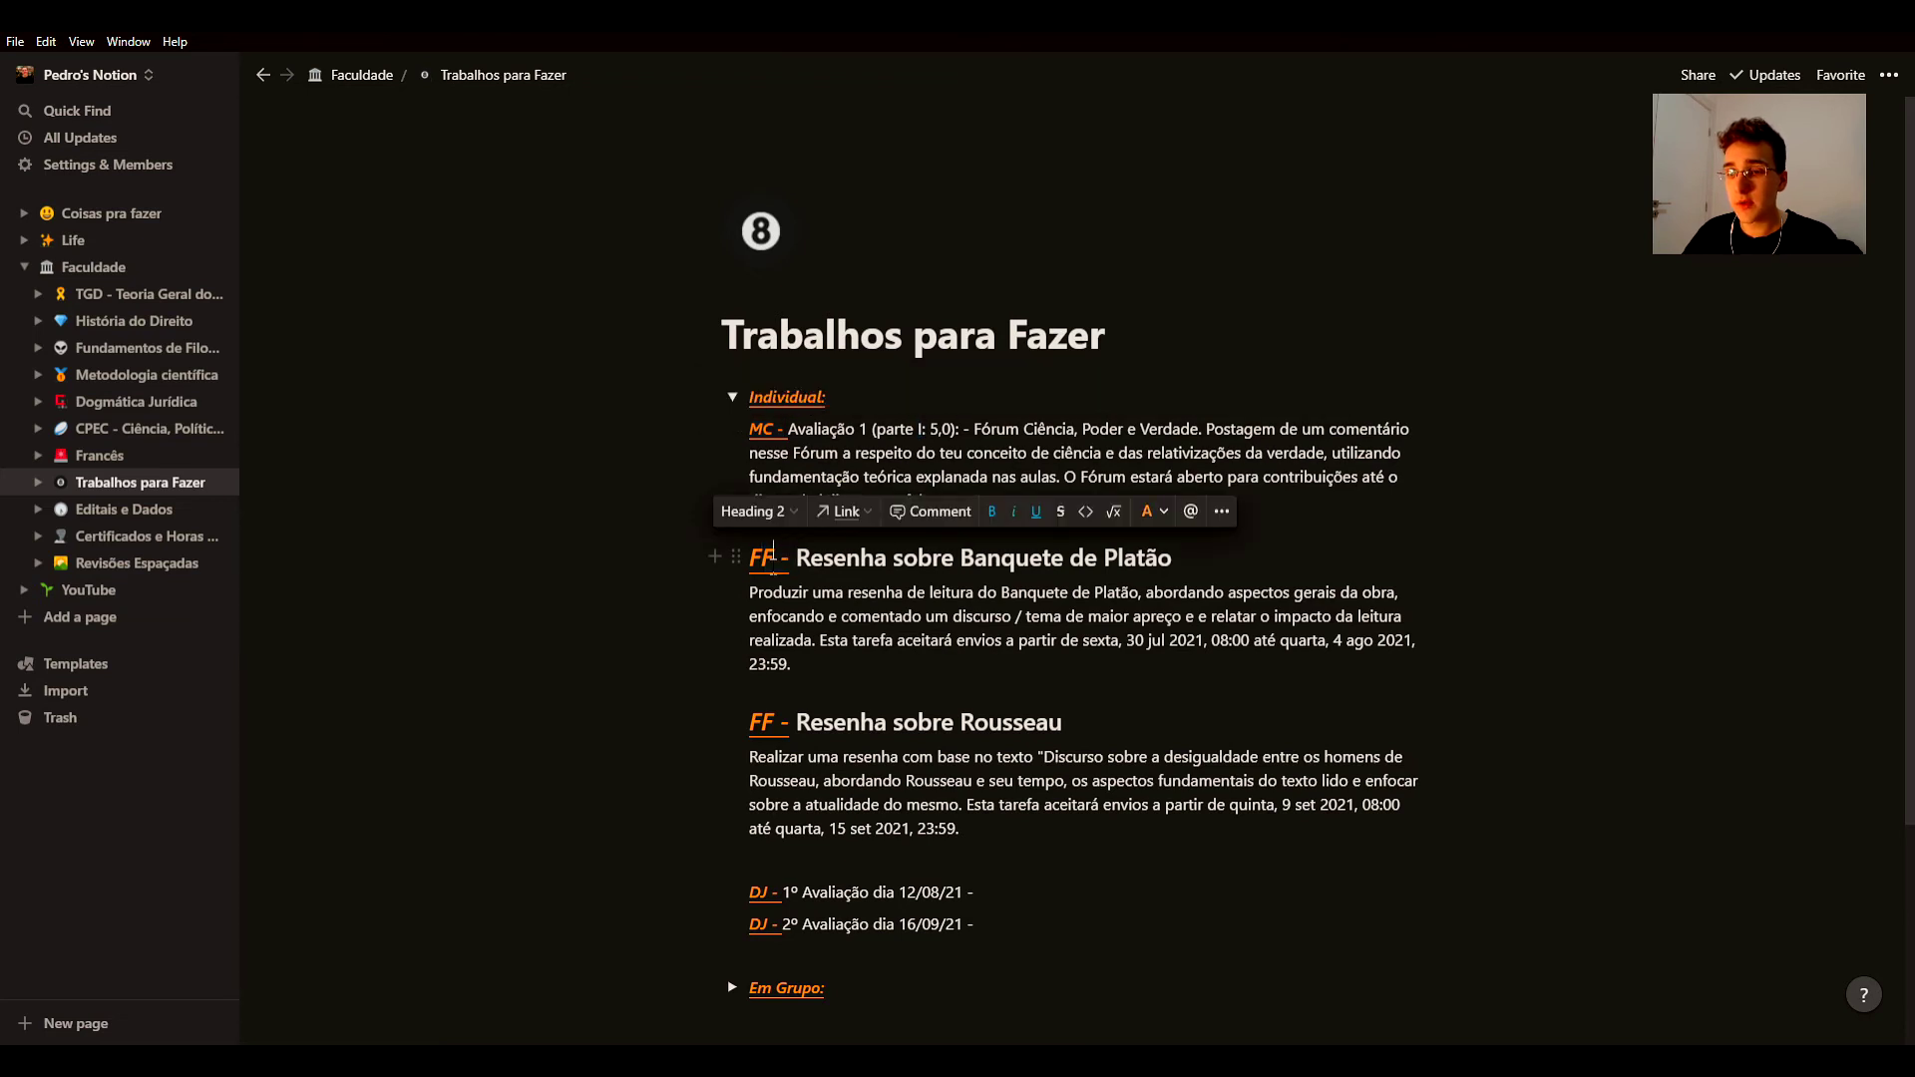
scroll(793, 556, "down", 2)
left_click_drag(750, 693, 969, 606)
left_click(823, 699)
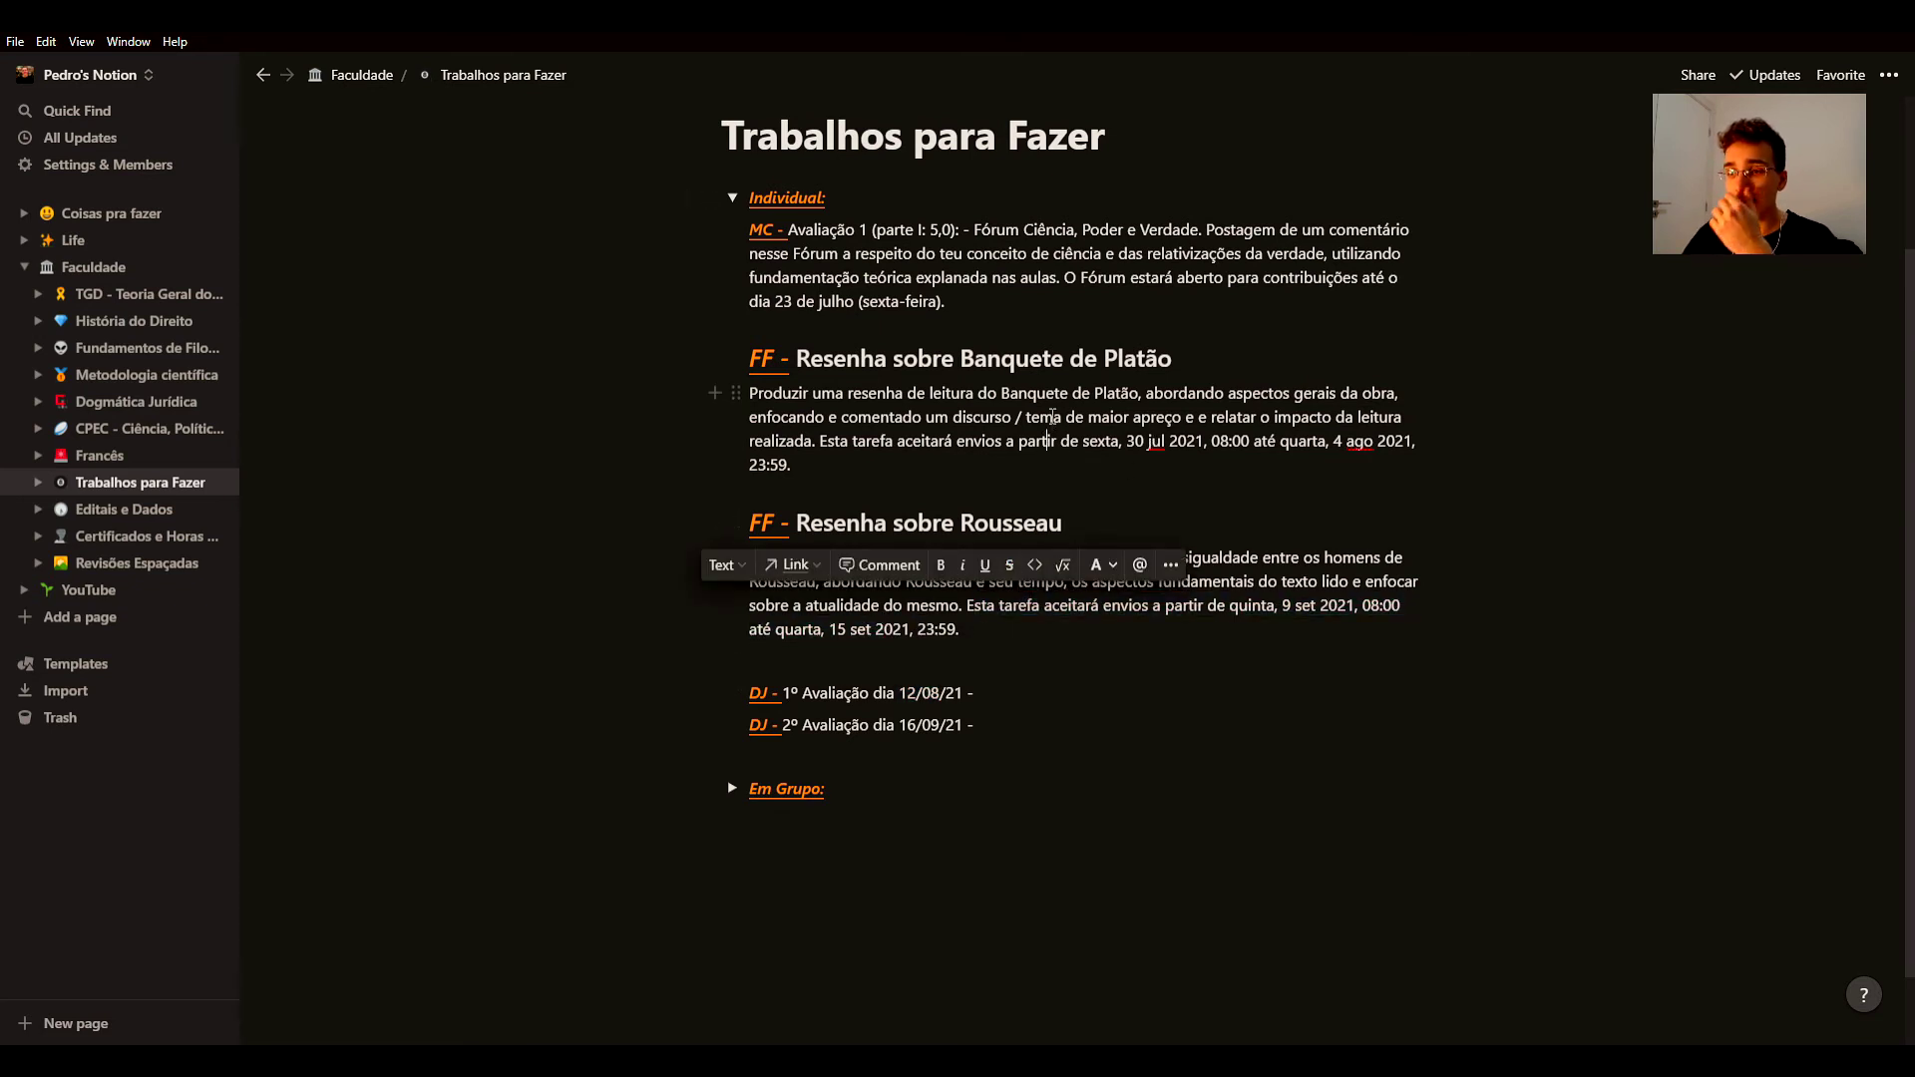
left_click(1049, 409)
scroll(761, 284, "up", 1)
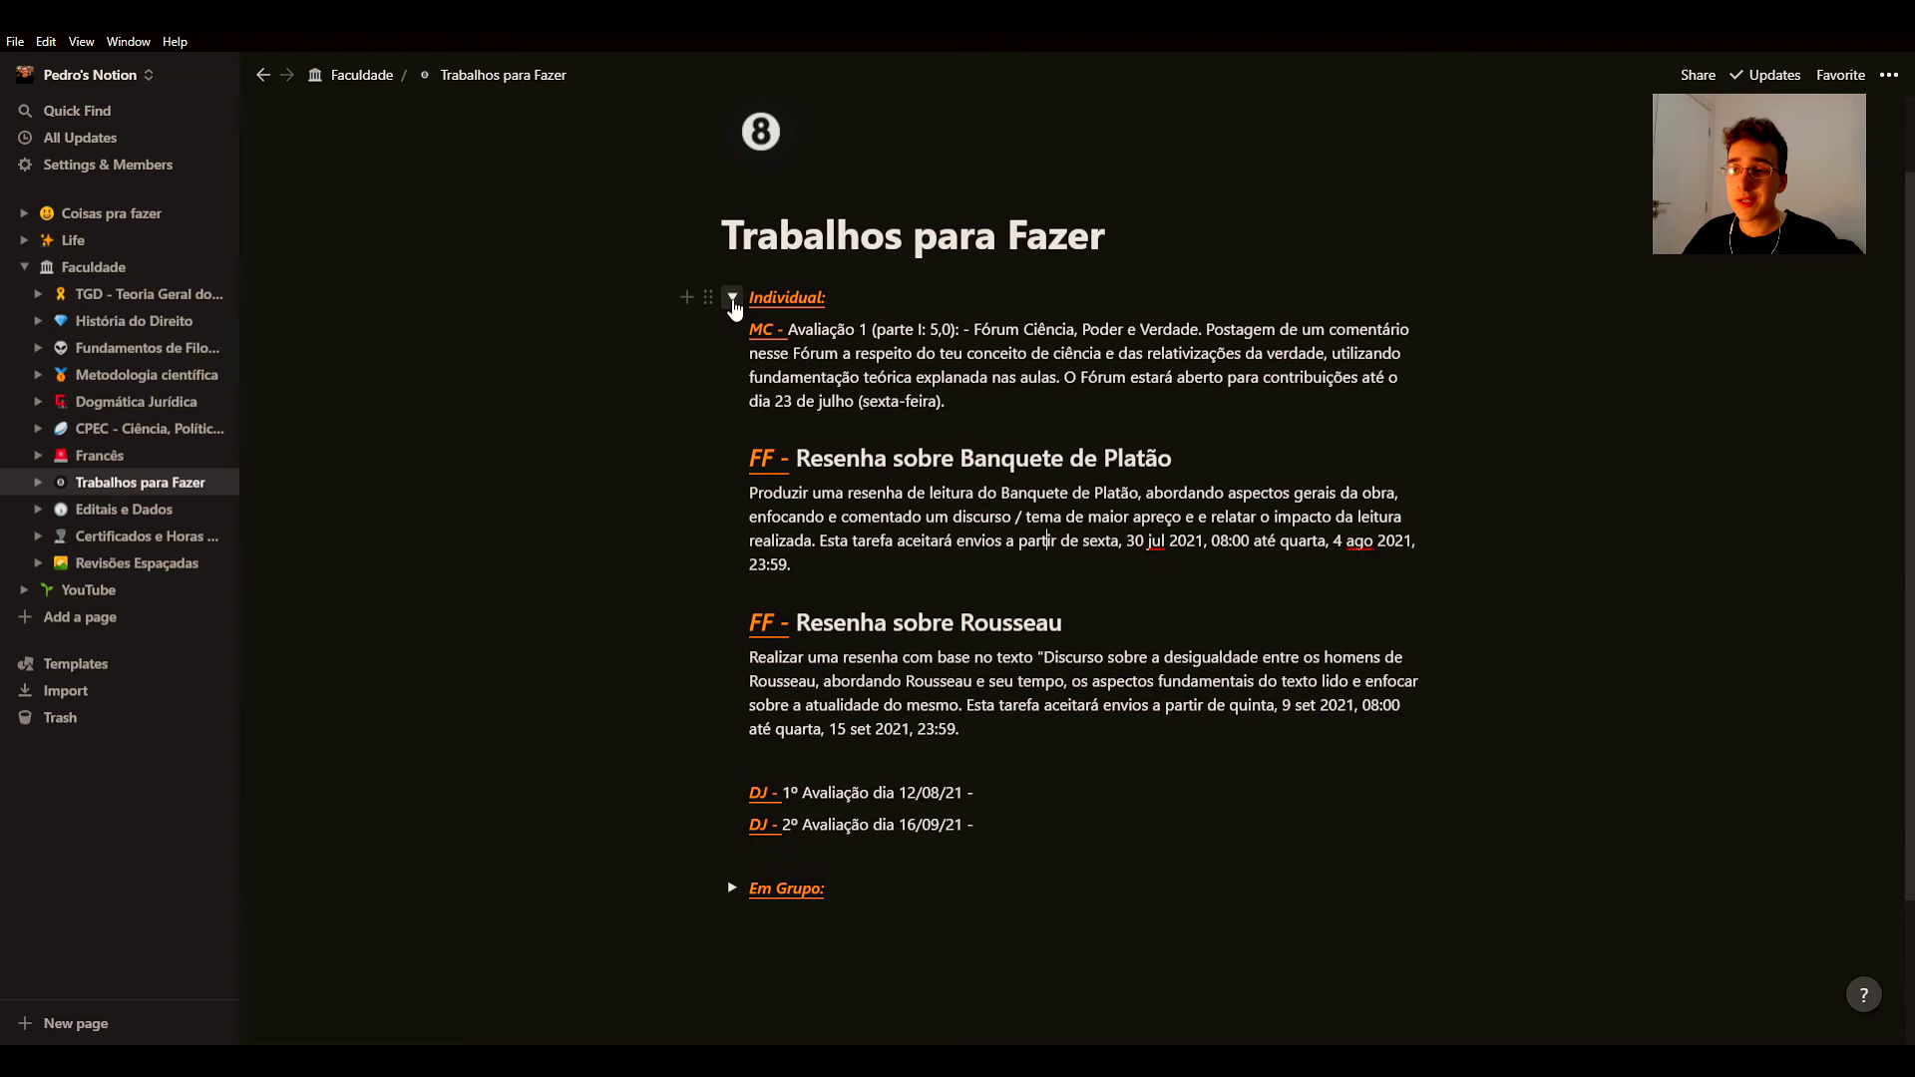
Step: Collapse and reopen the Individual toggle, reread the MC Avaliação 1 entry, and collapse the toggle again
left_click(733, 297)
left_click(736, 399)
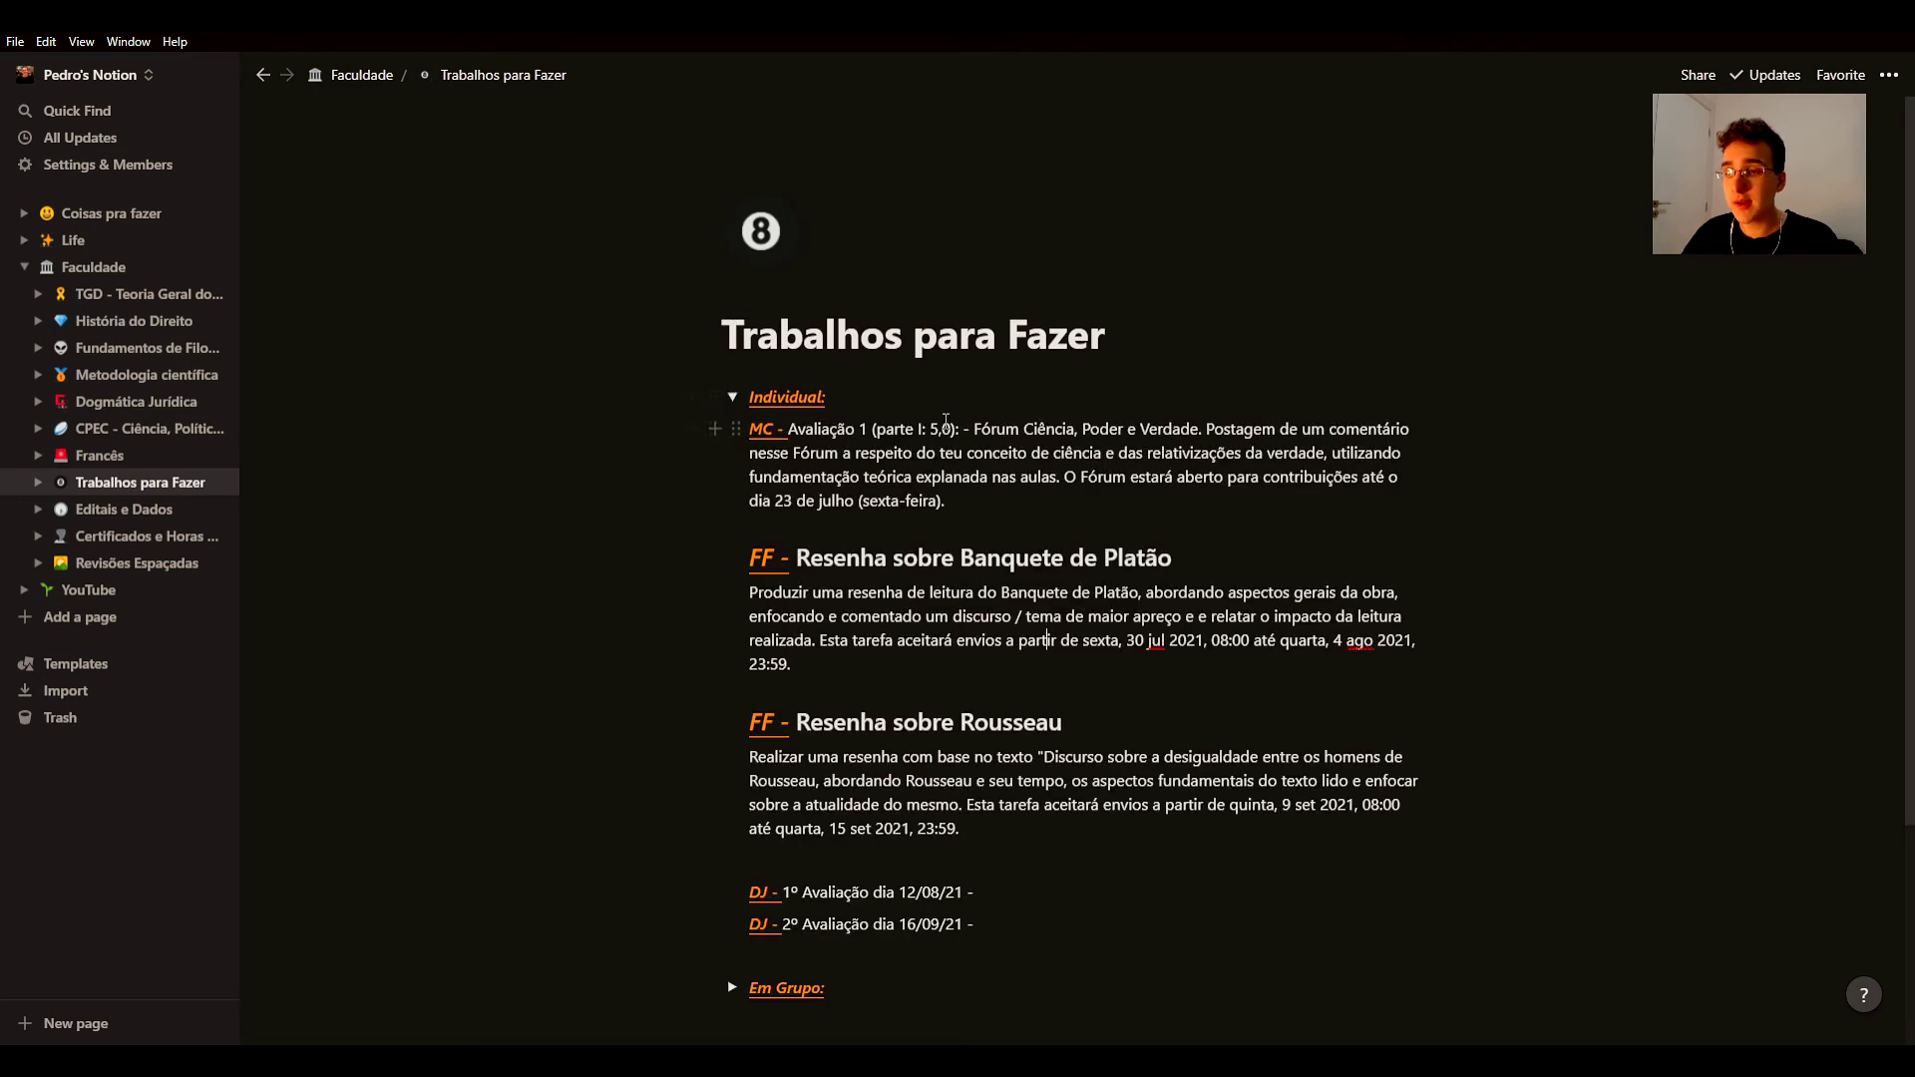
left_click_drag(835, 429, 1075, 436)
left_click(1075, 436)
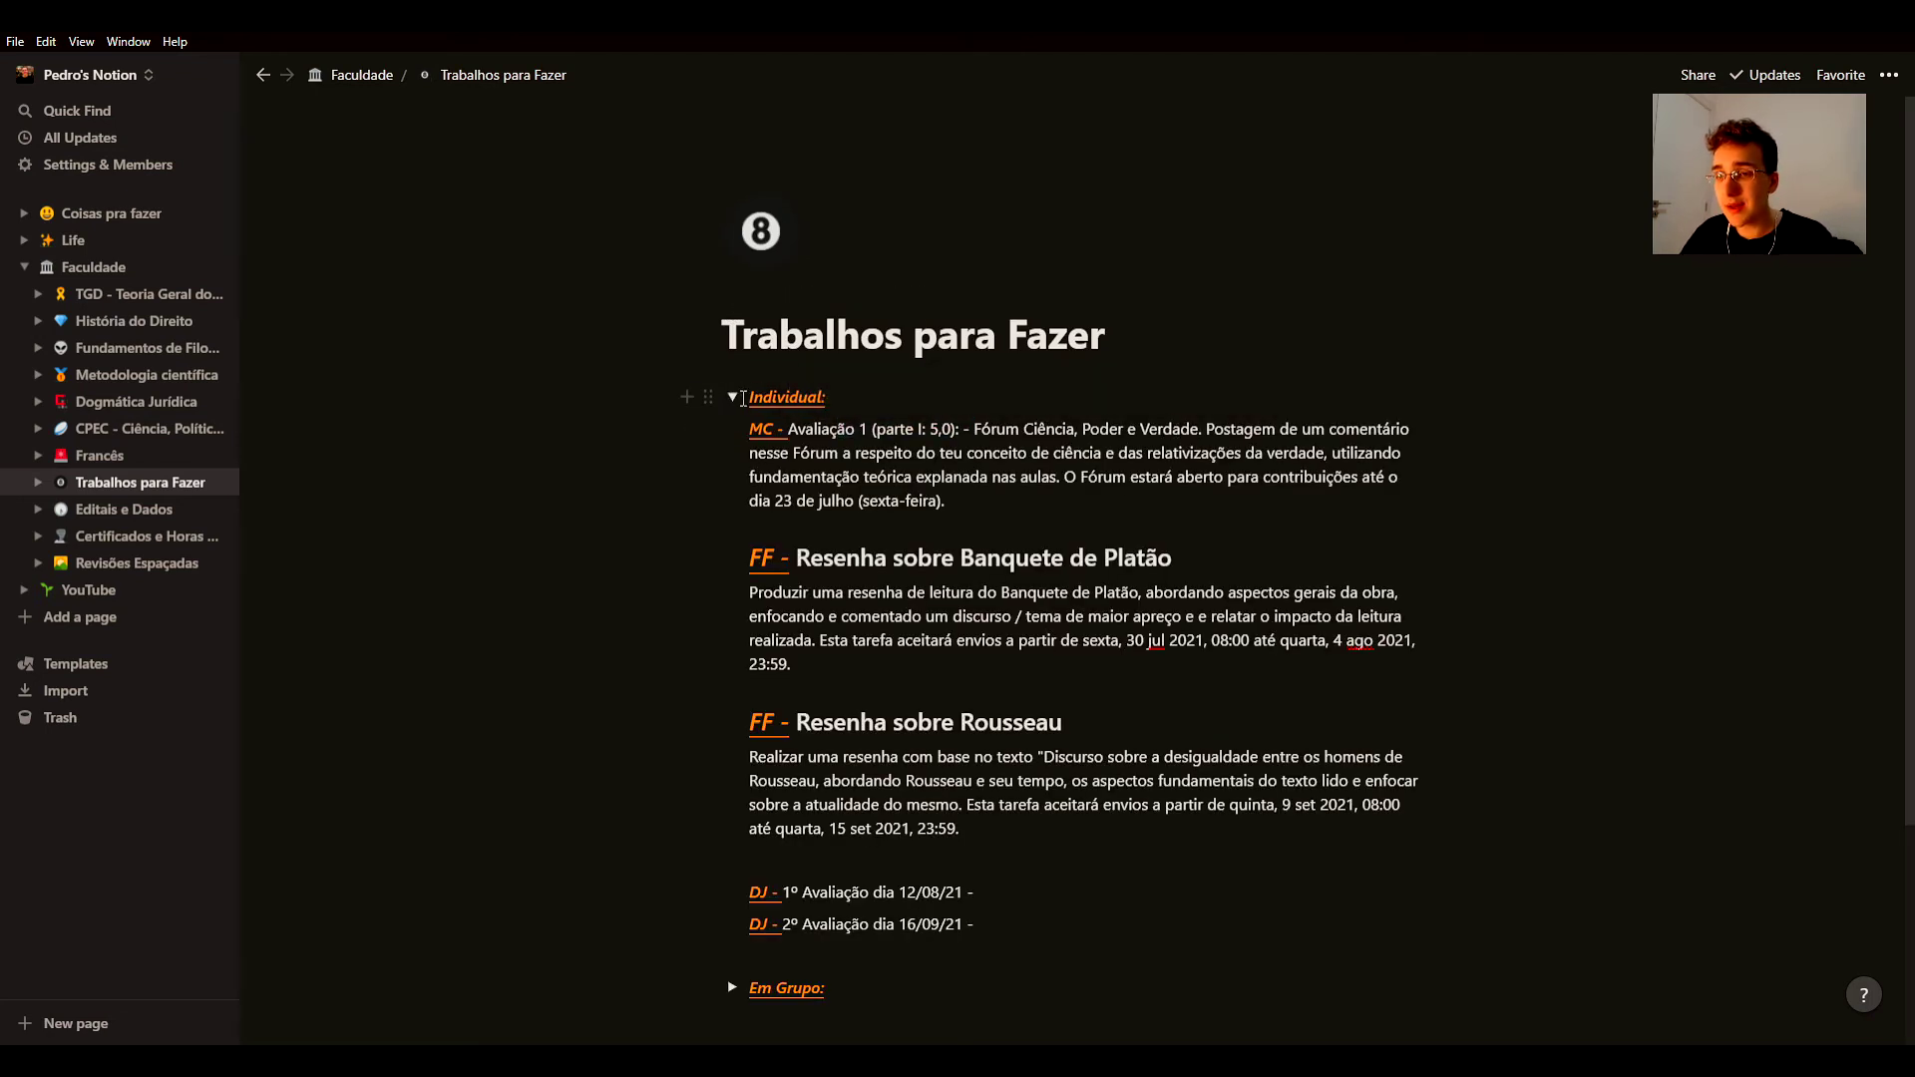
left_click(735, 398)
Step: Read the MC assignments inside the Em Grupo toggle, collapse it, and return to the Faculdade page
left_click(738, 429)
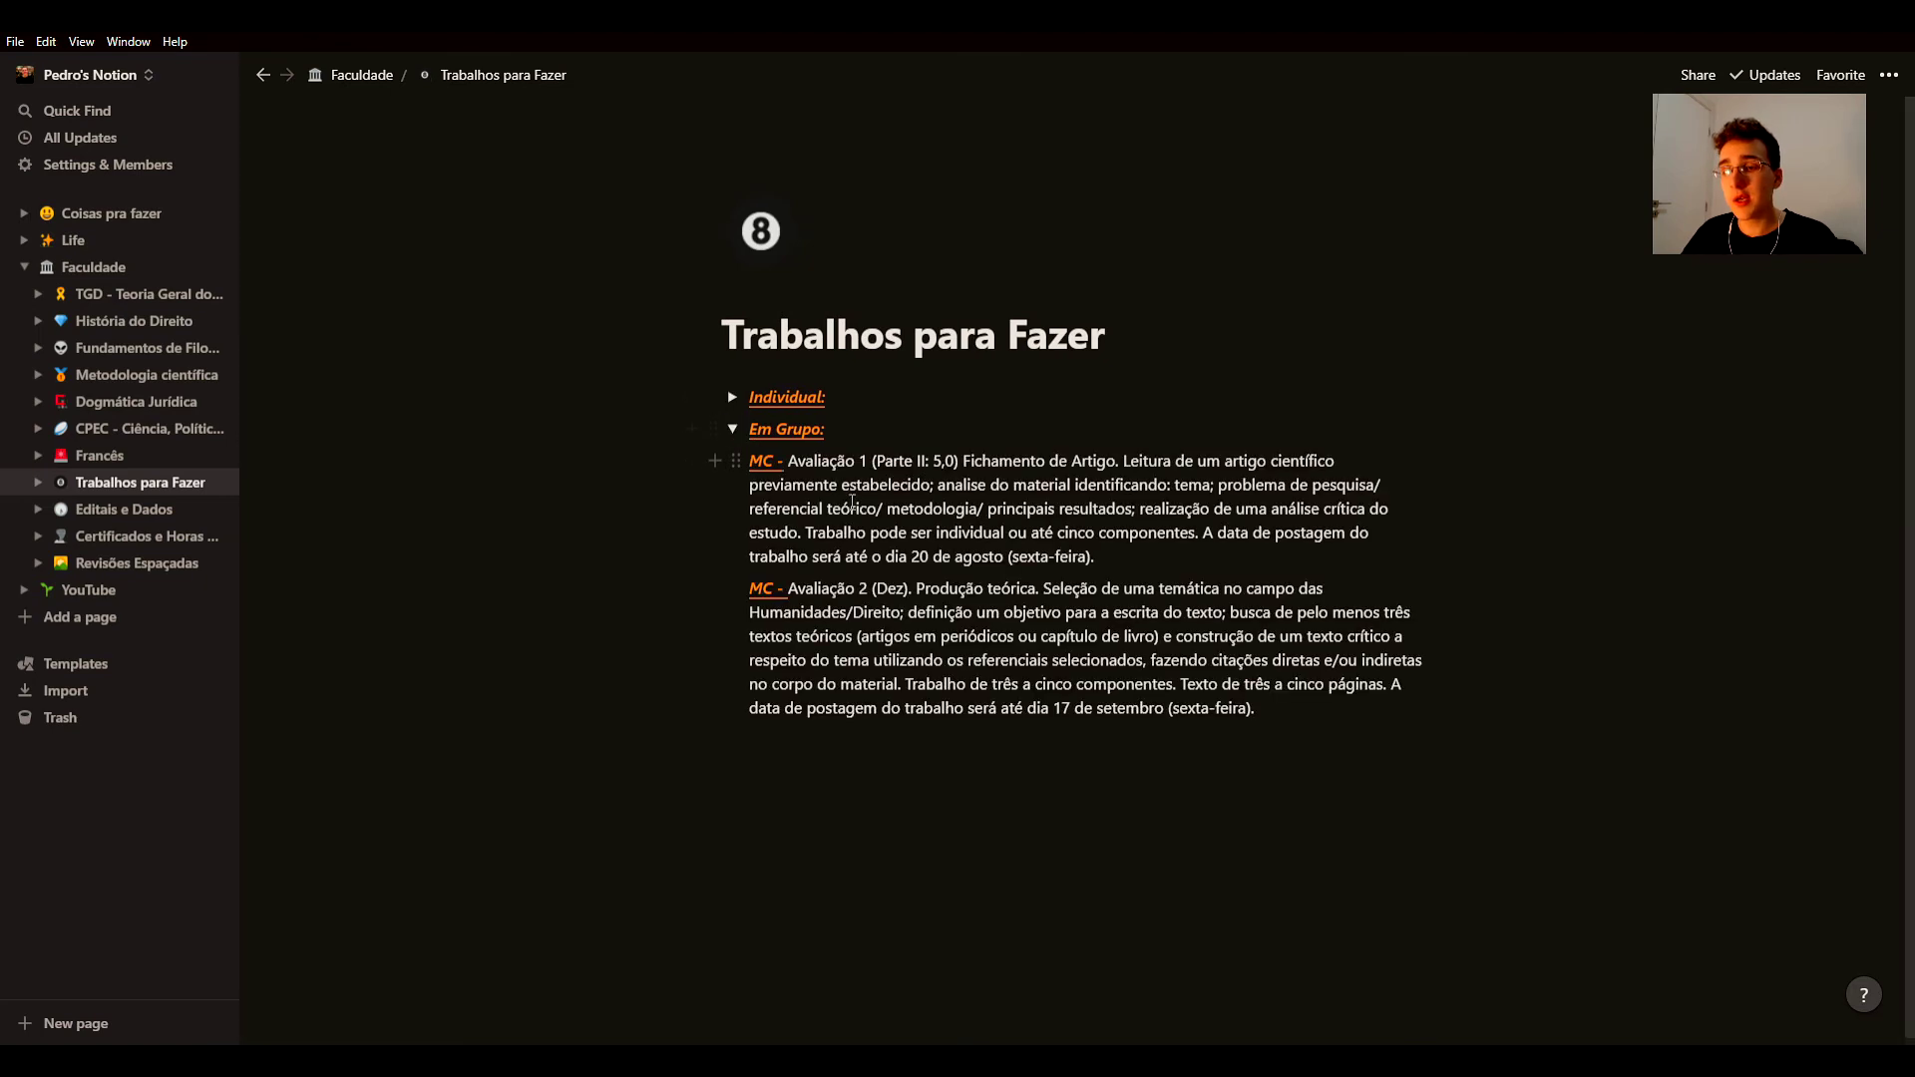
left_click_drag(861, 508, 1008, 484)
left_click(719, 443)
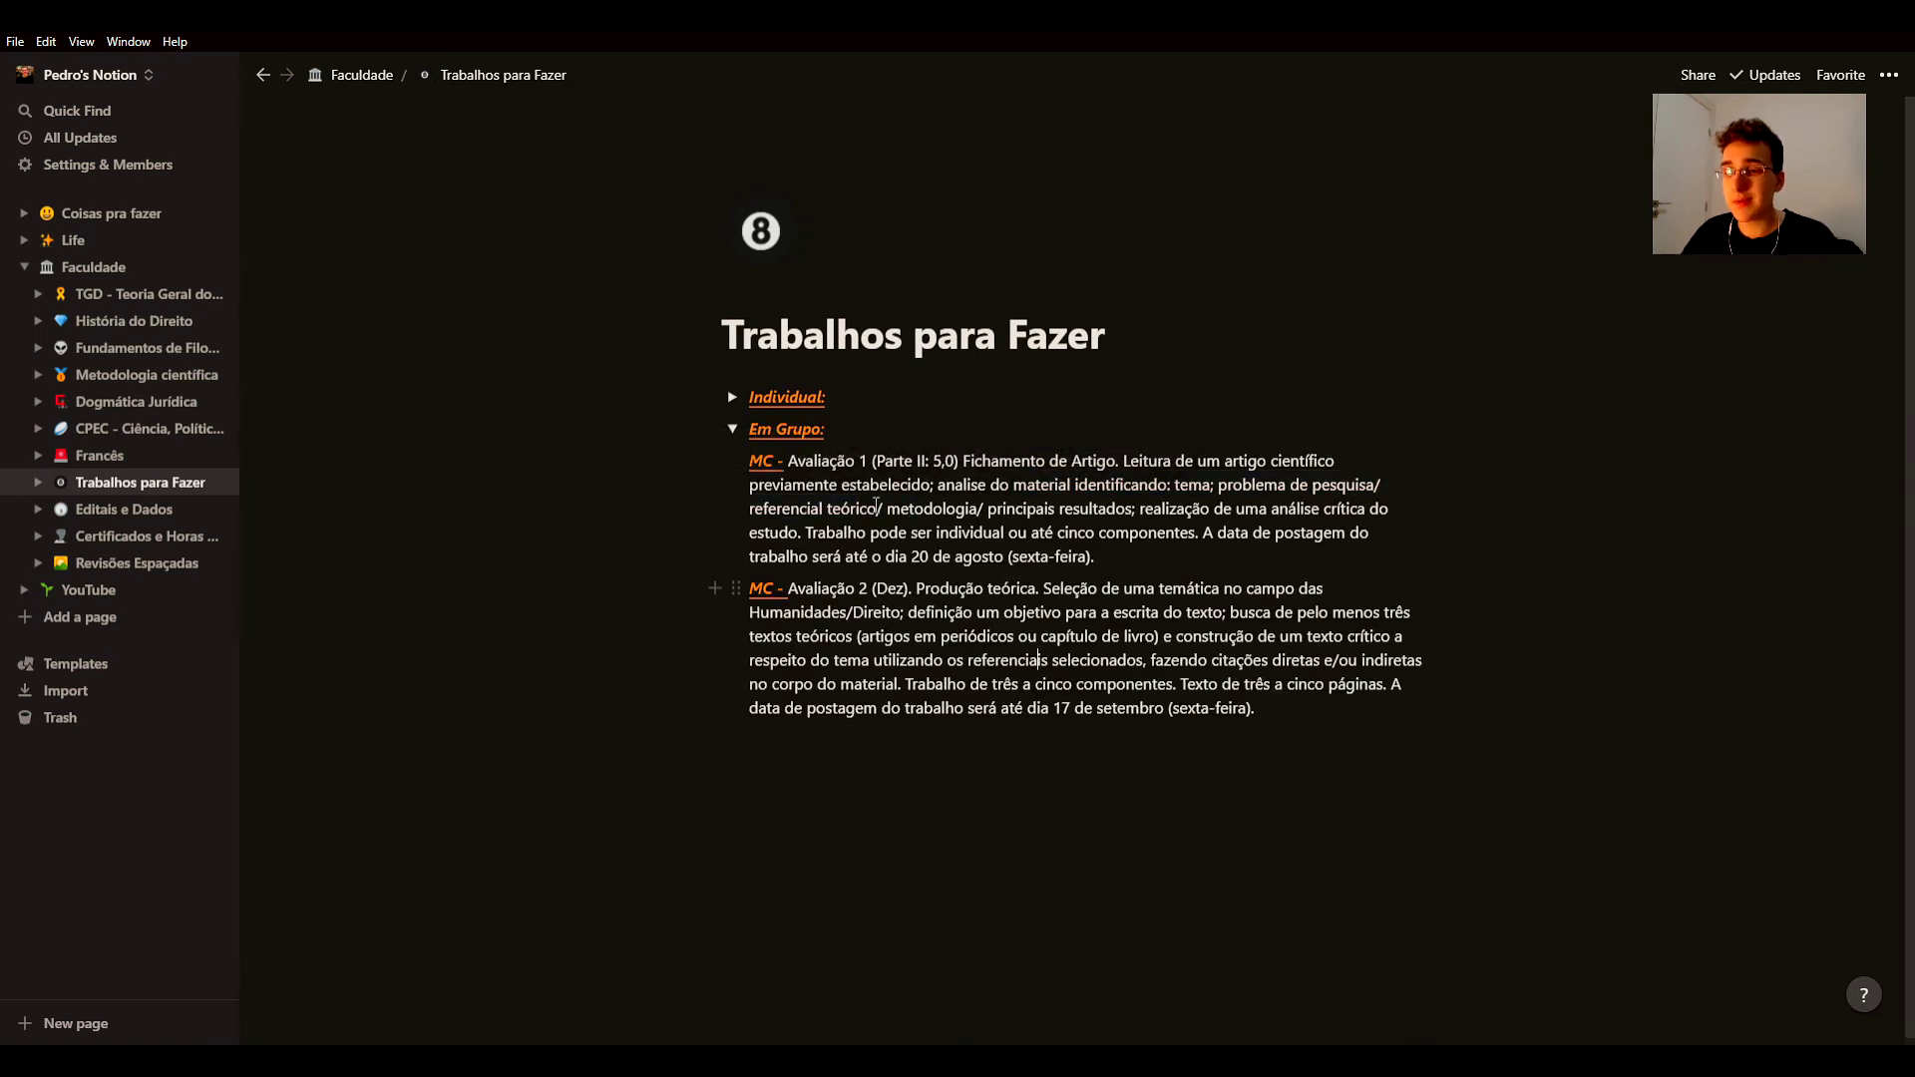
left_click(733, 429)
left_click(92, 267)
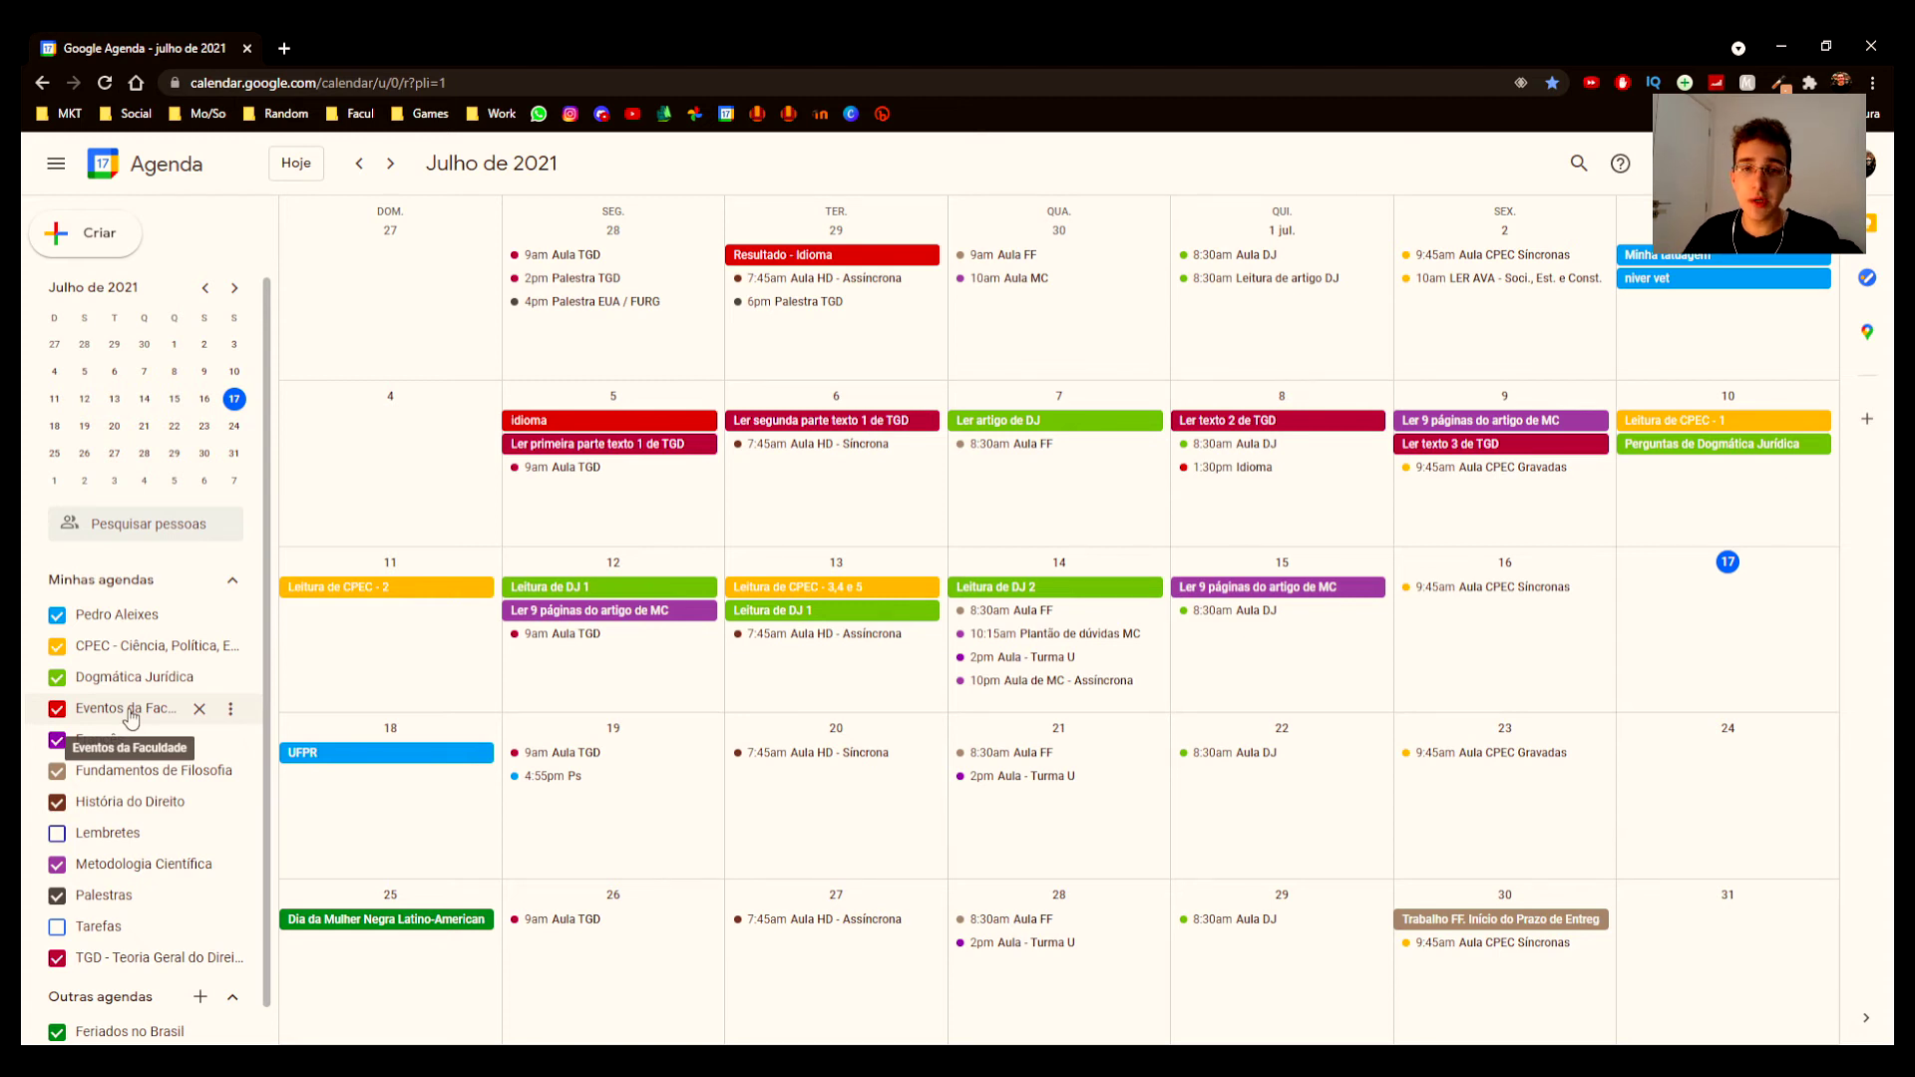
Step: View the Live com os Vets event on 17 June 2021 in Google Calendar and return to July 2021
scroll(855, 531, "up", 1)
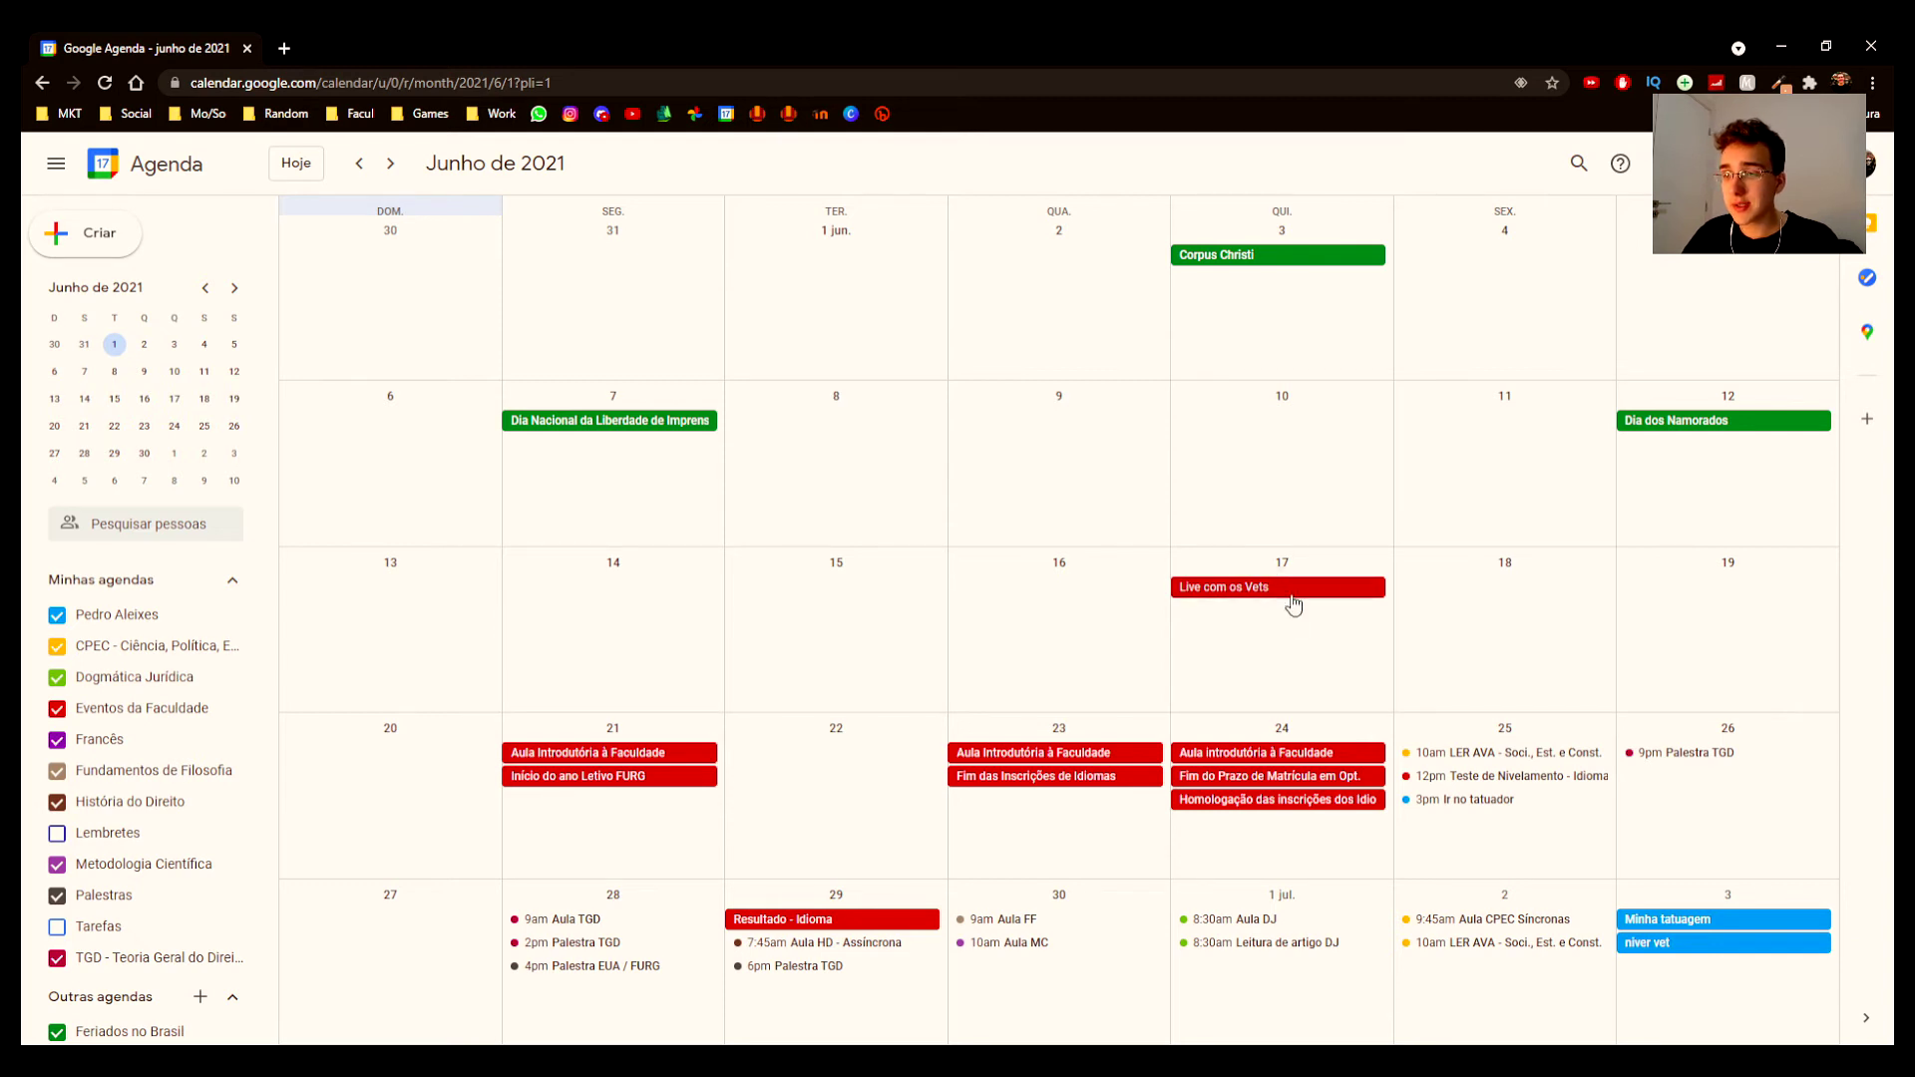
left_click(1207, 587)
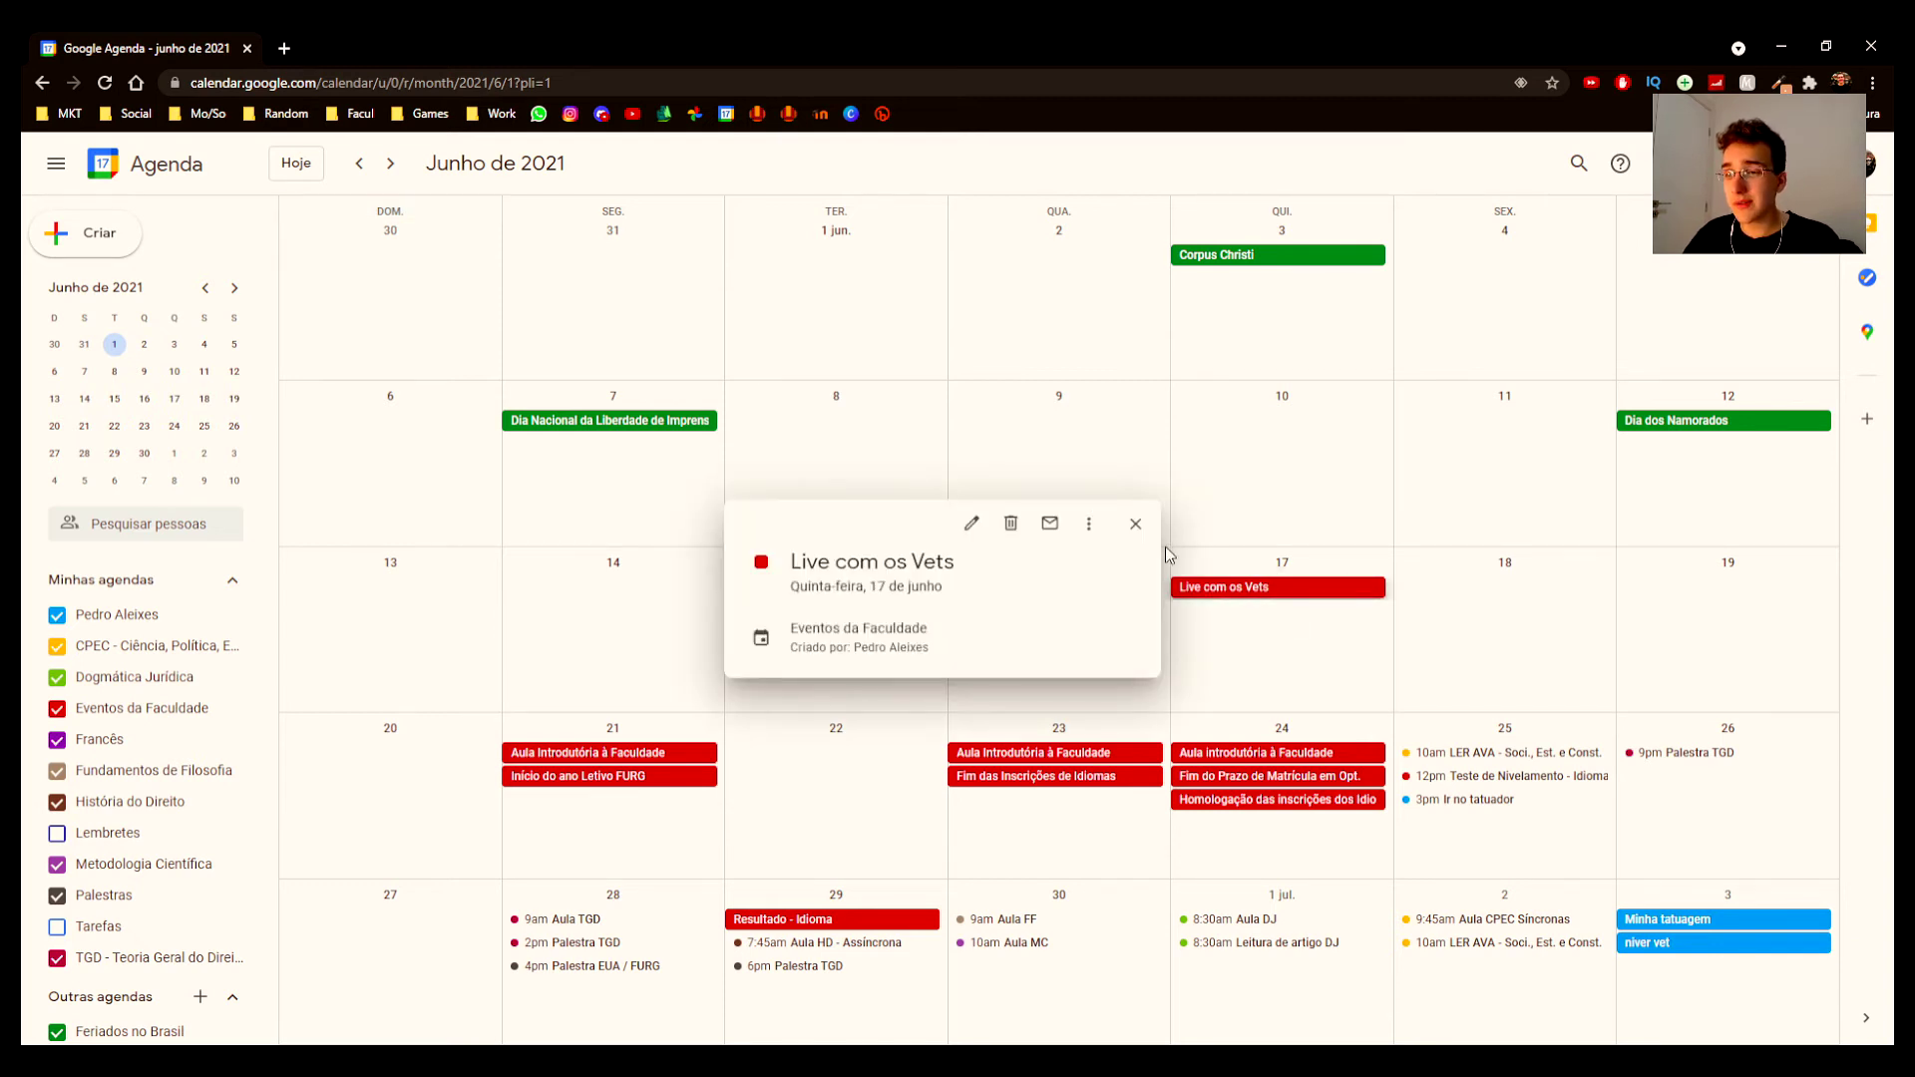
left_click(1282, 605)
scroll(972, 628, "down", 1)
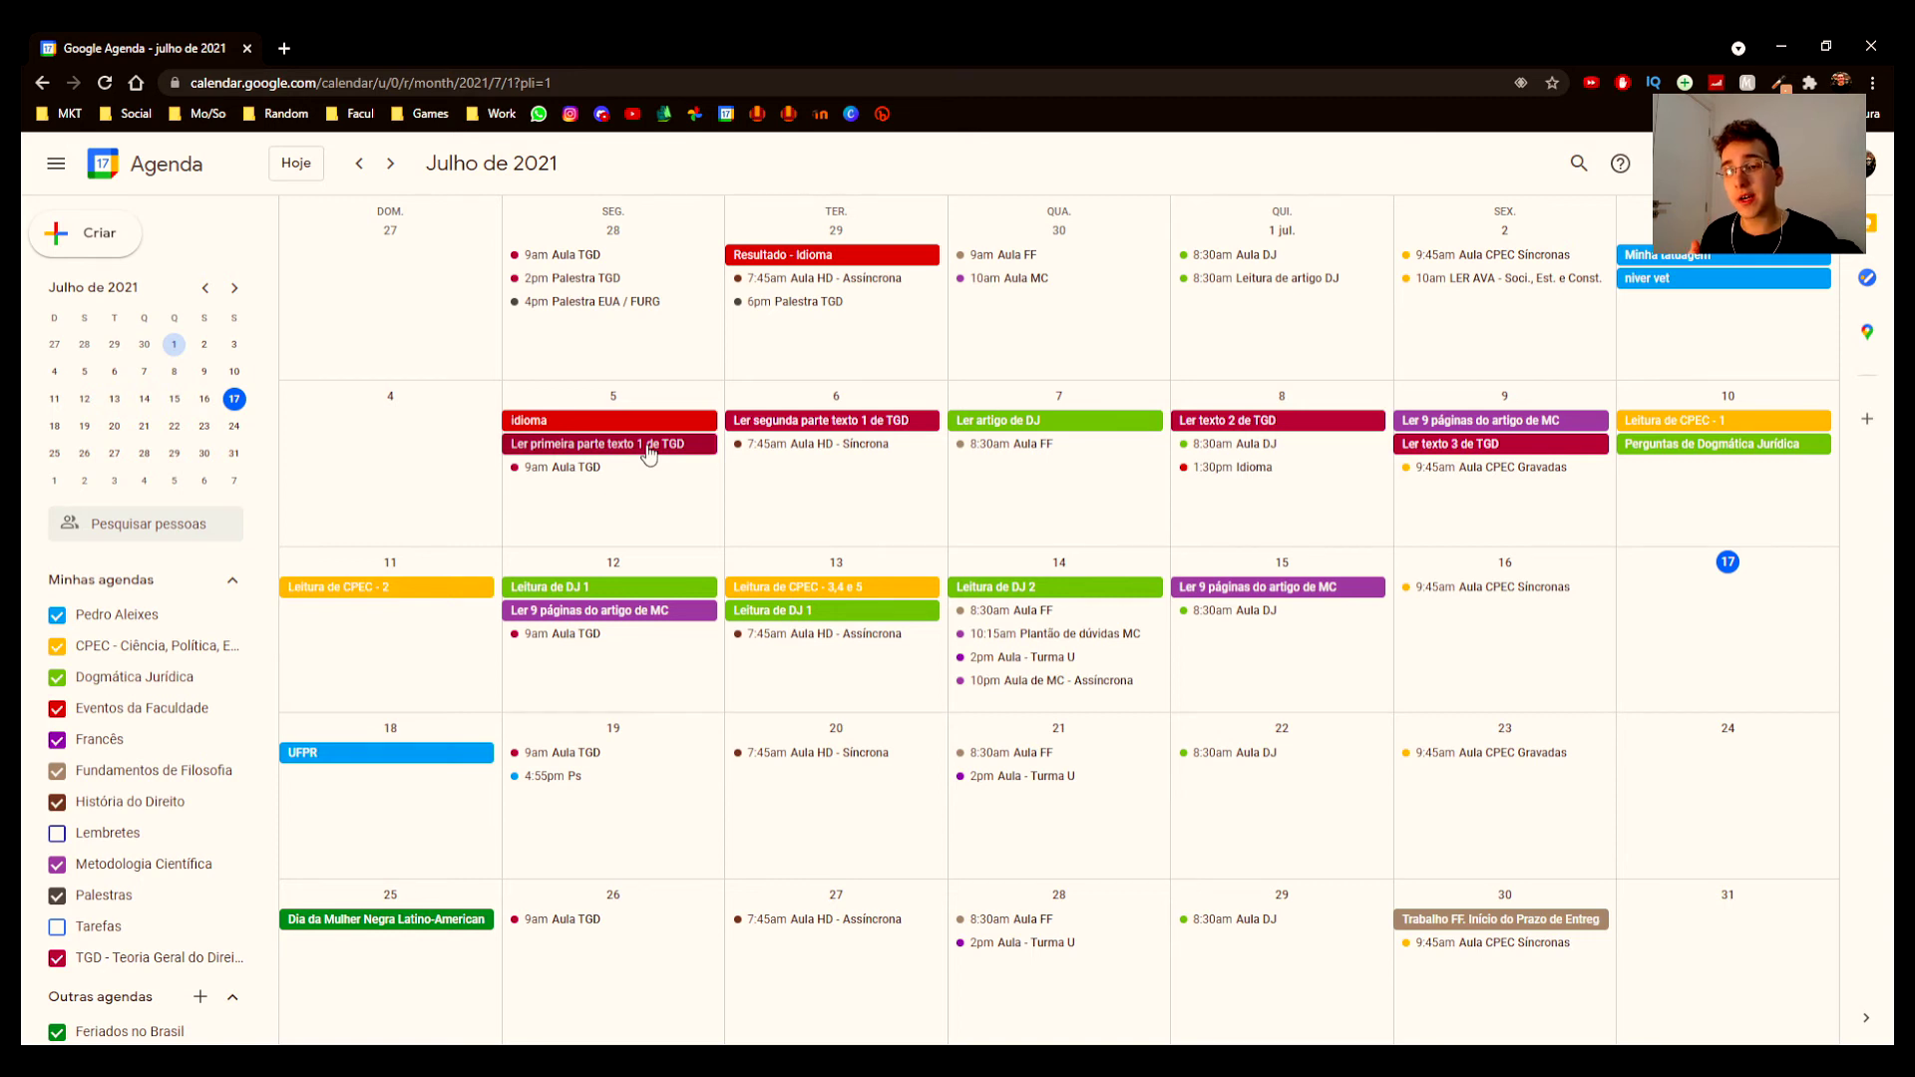
Step: View the 15 July event Ler 9 páginas do artigo de MC and open its article link, closing the new tab again
left_click(1276, 595)
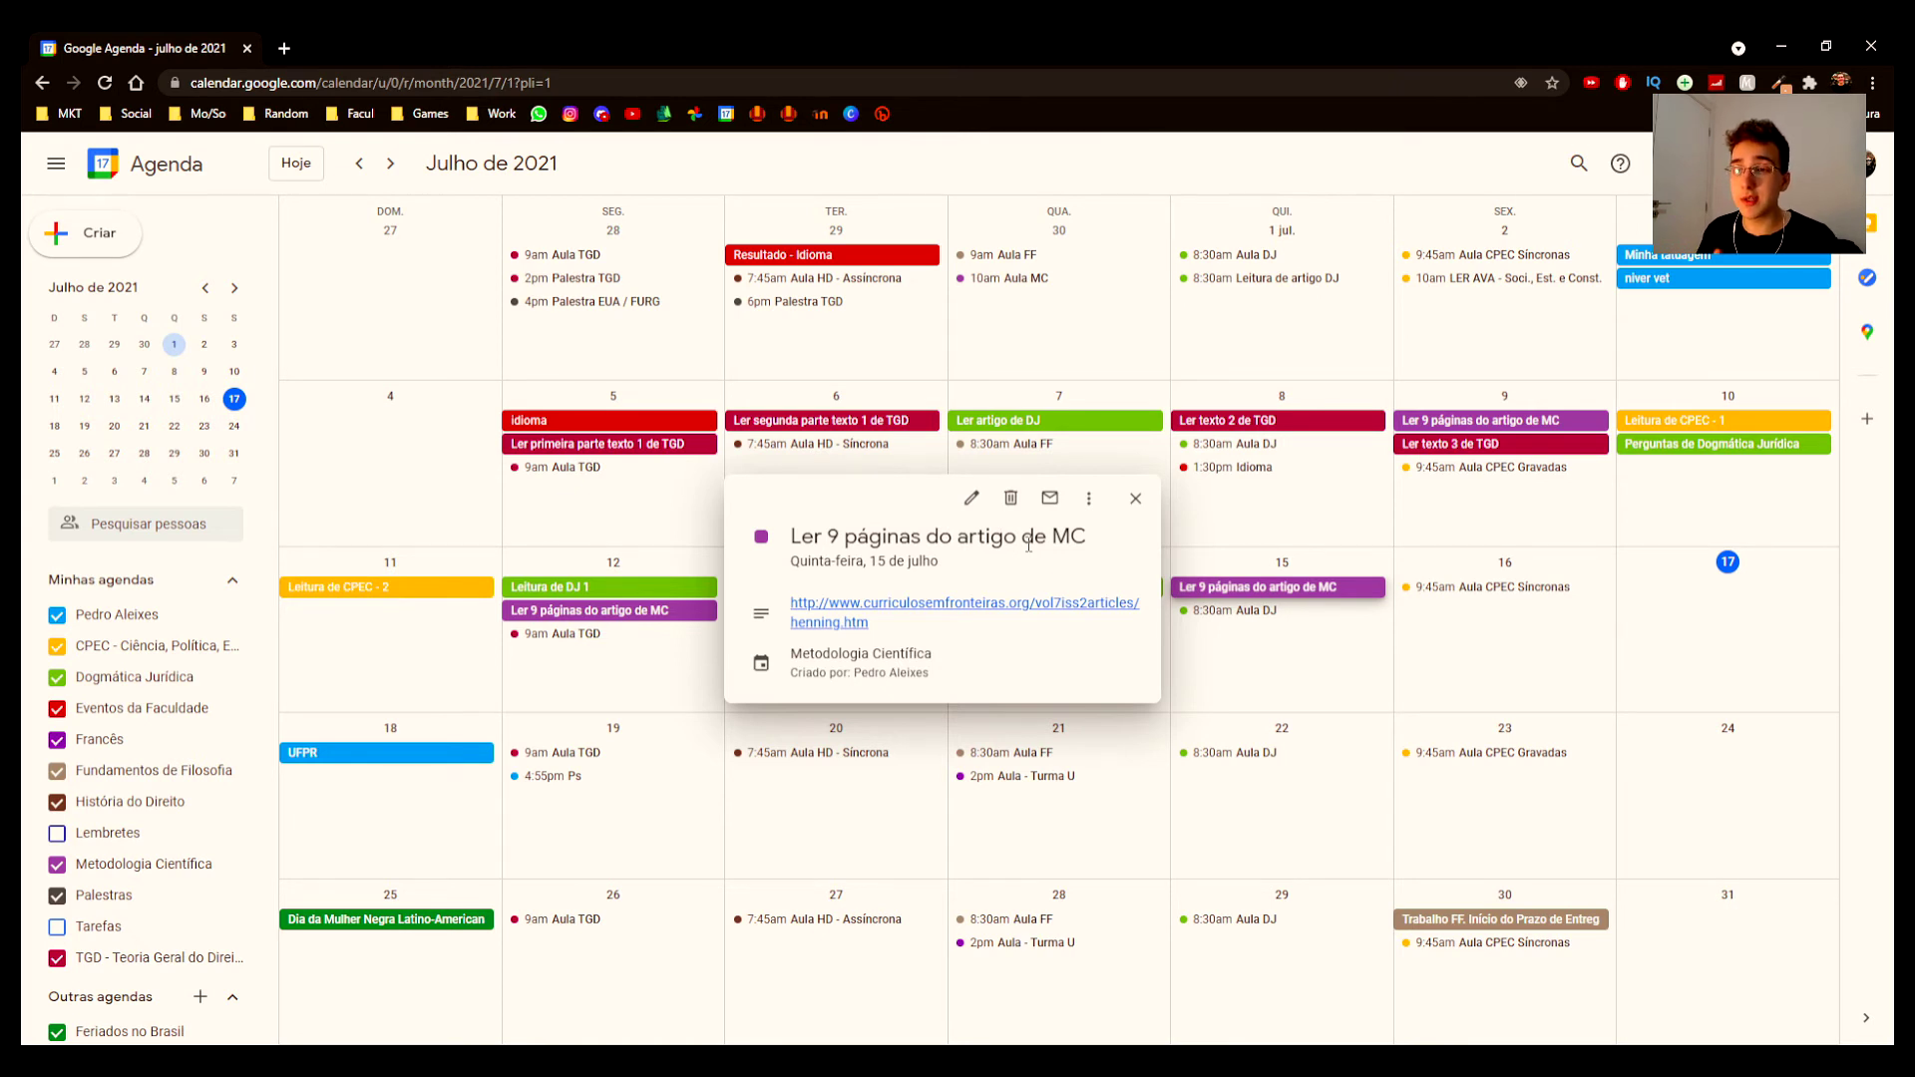
middle_click(877, 605)
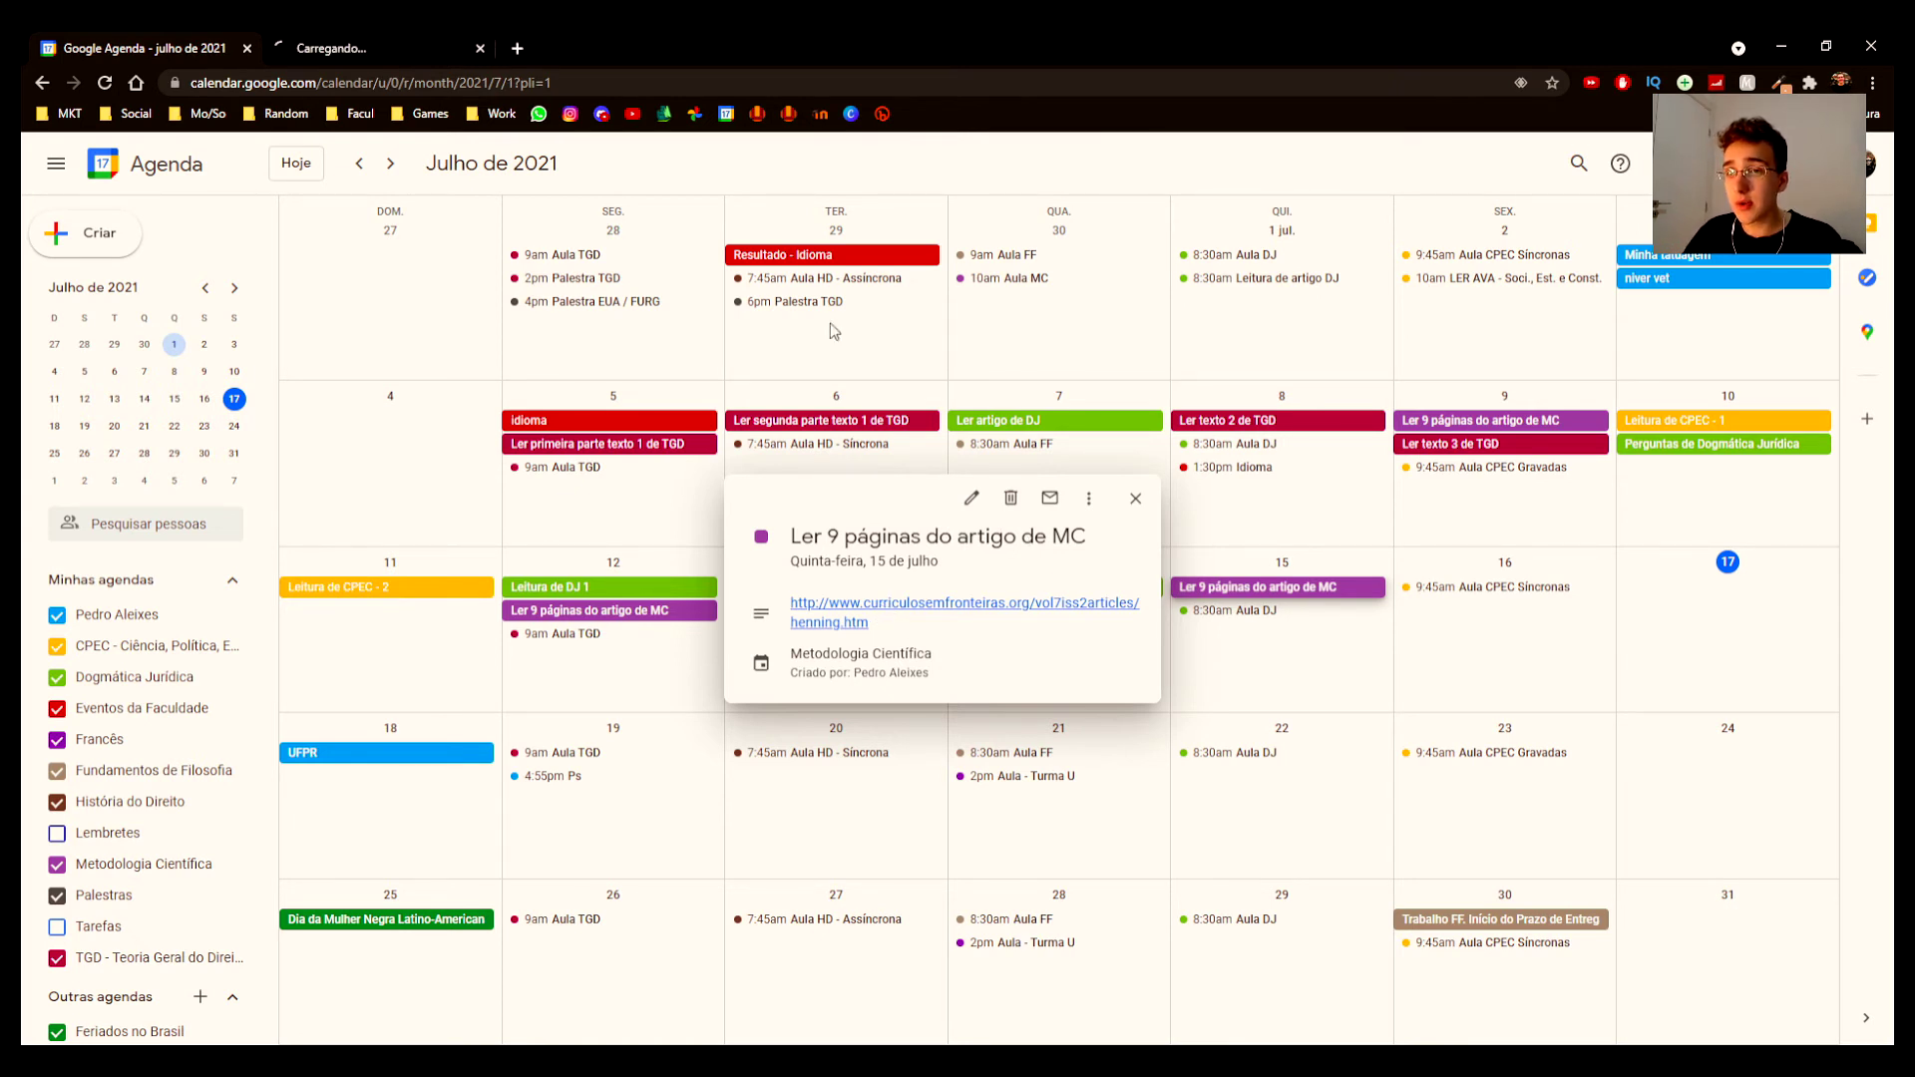
left_click(387, 34)
left_click(481, 47)
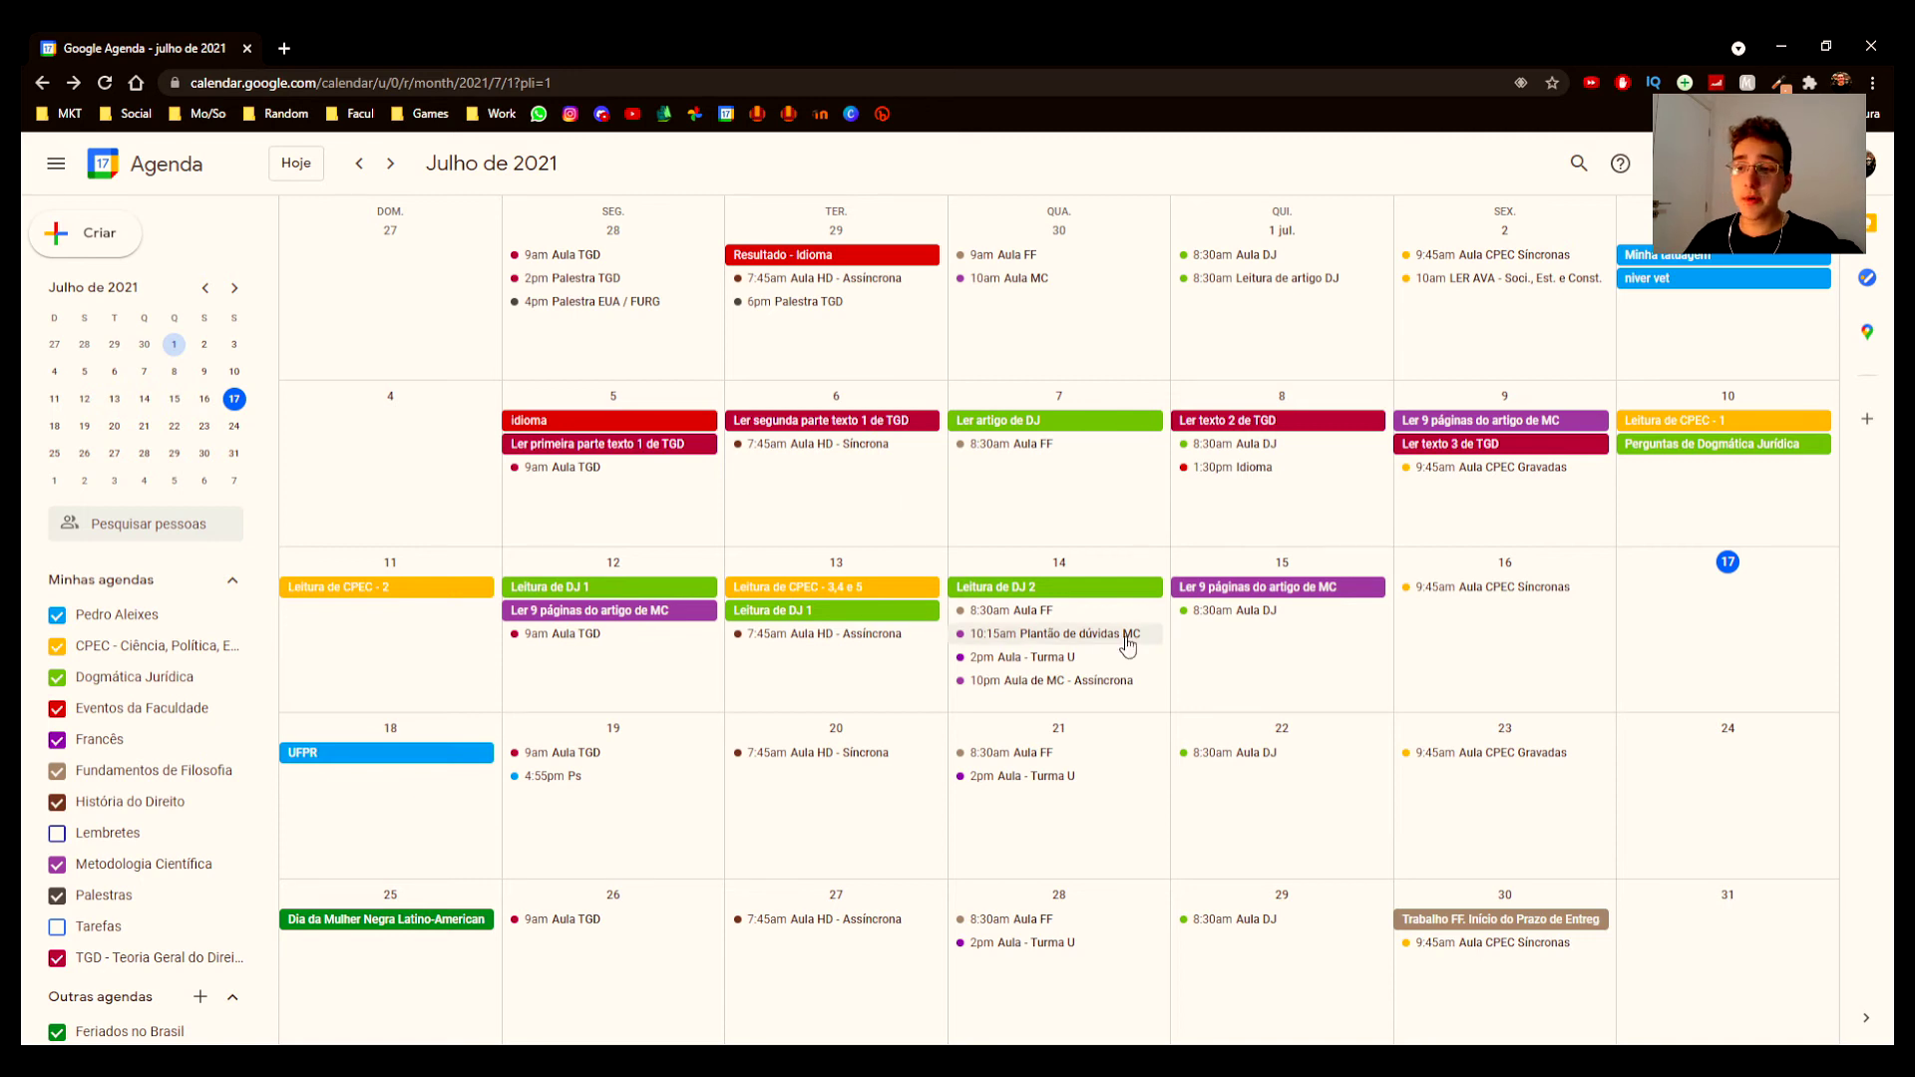
Step: Start an event titled "TrABALHO DE tgd" on 17 July 2021 and assign it to the TGD - Teoria Geral do Direito calendar
left_click(1752, 601)
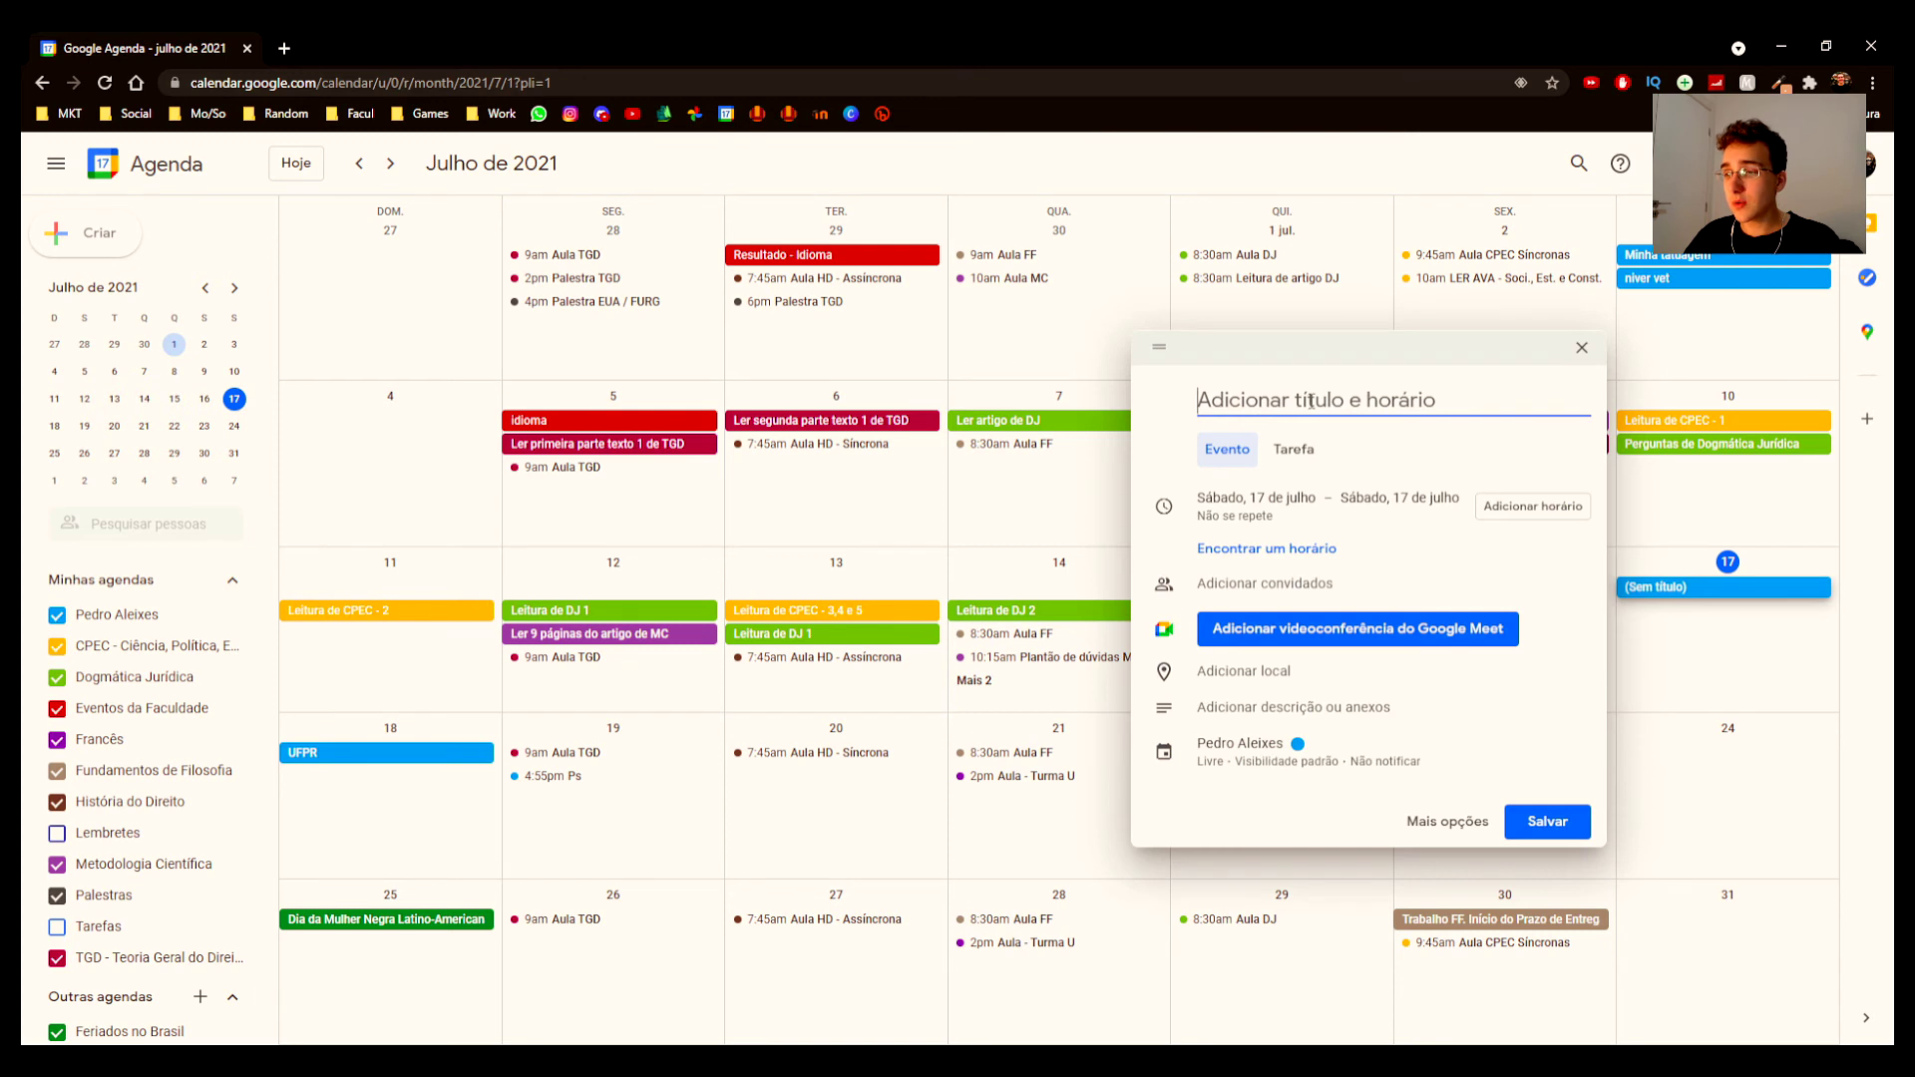
type("TrABALHO DE t")
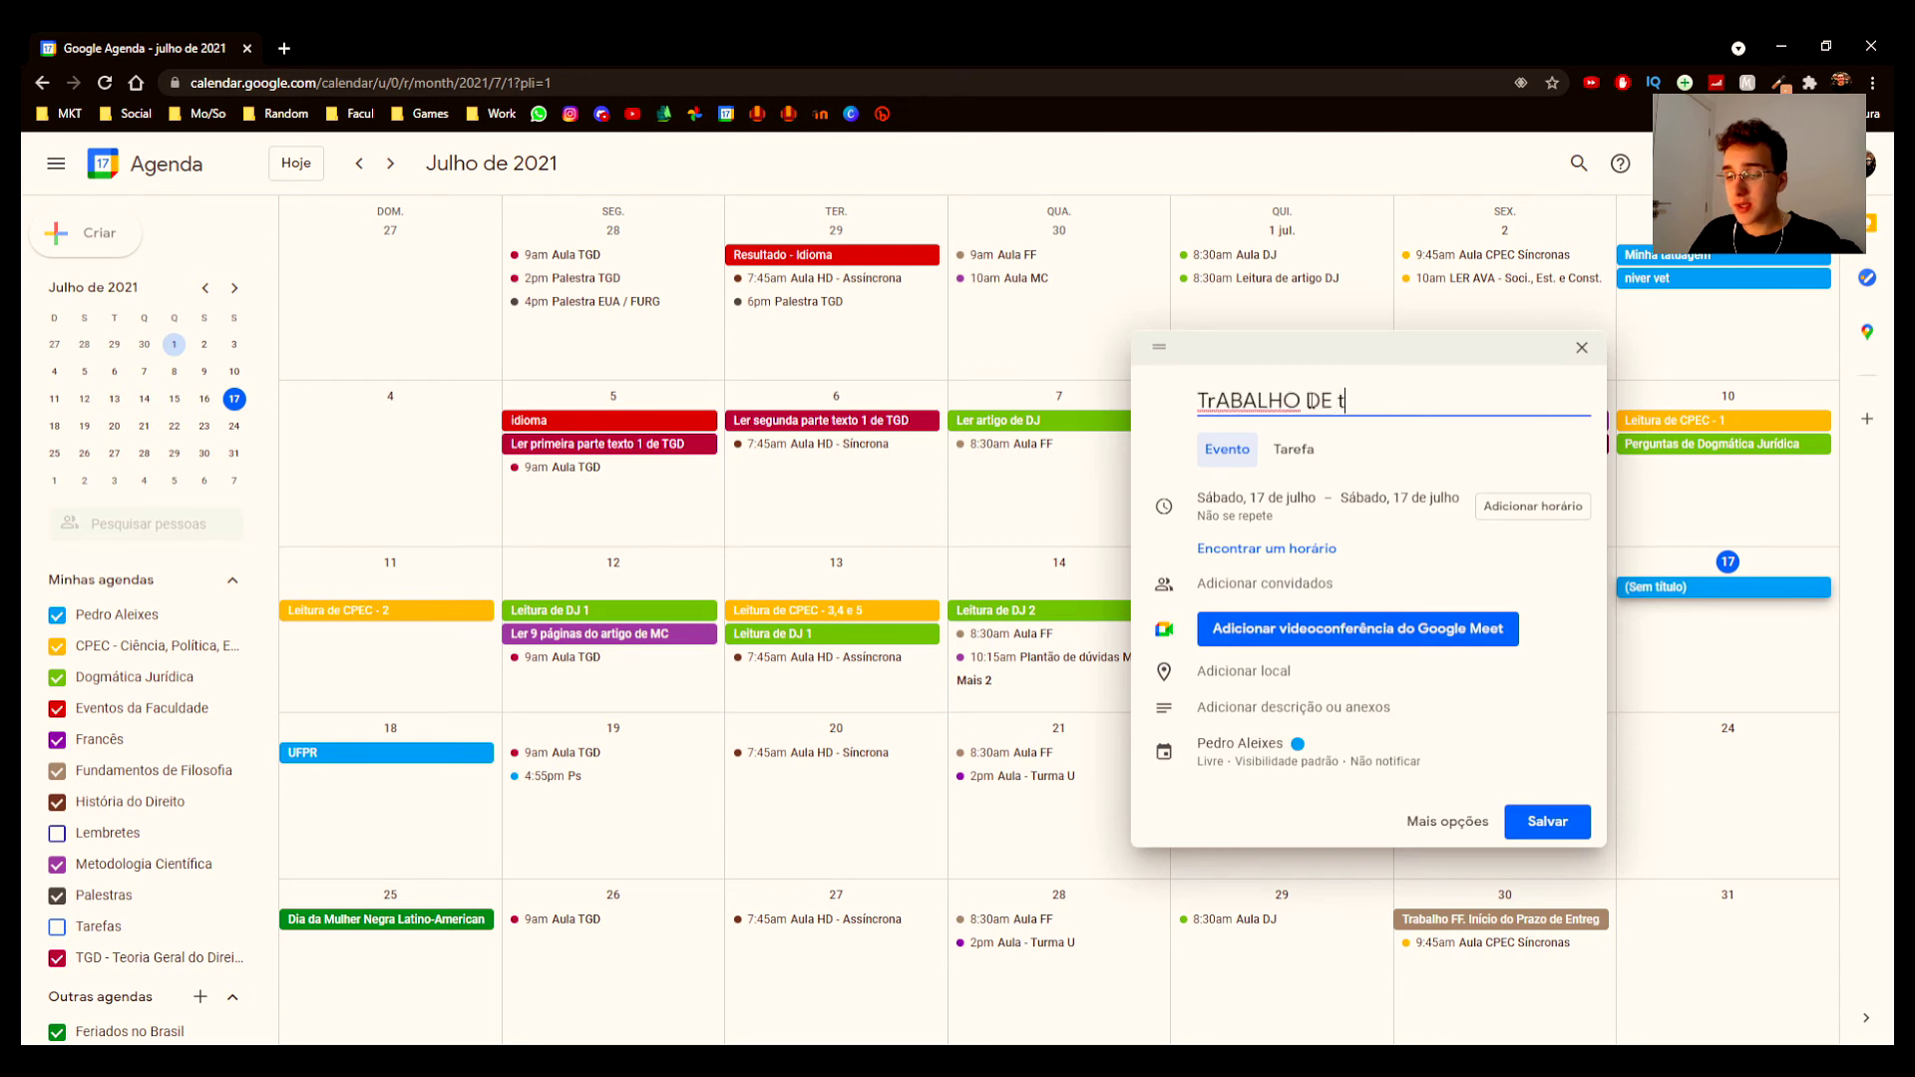
type("gd")
left_click(1280, 748)
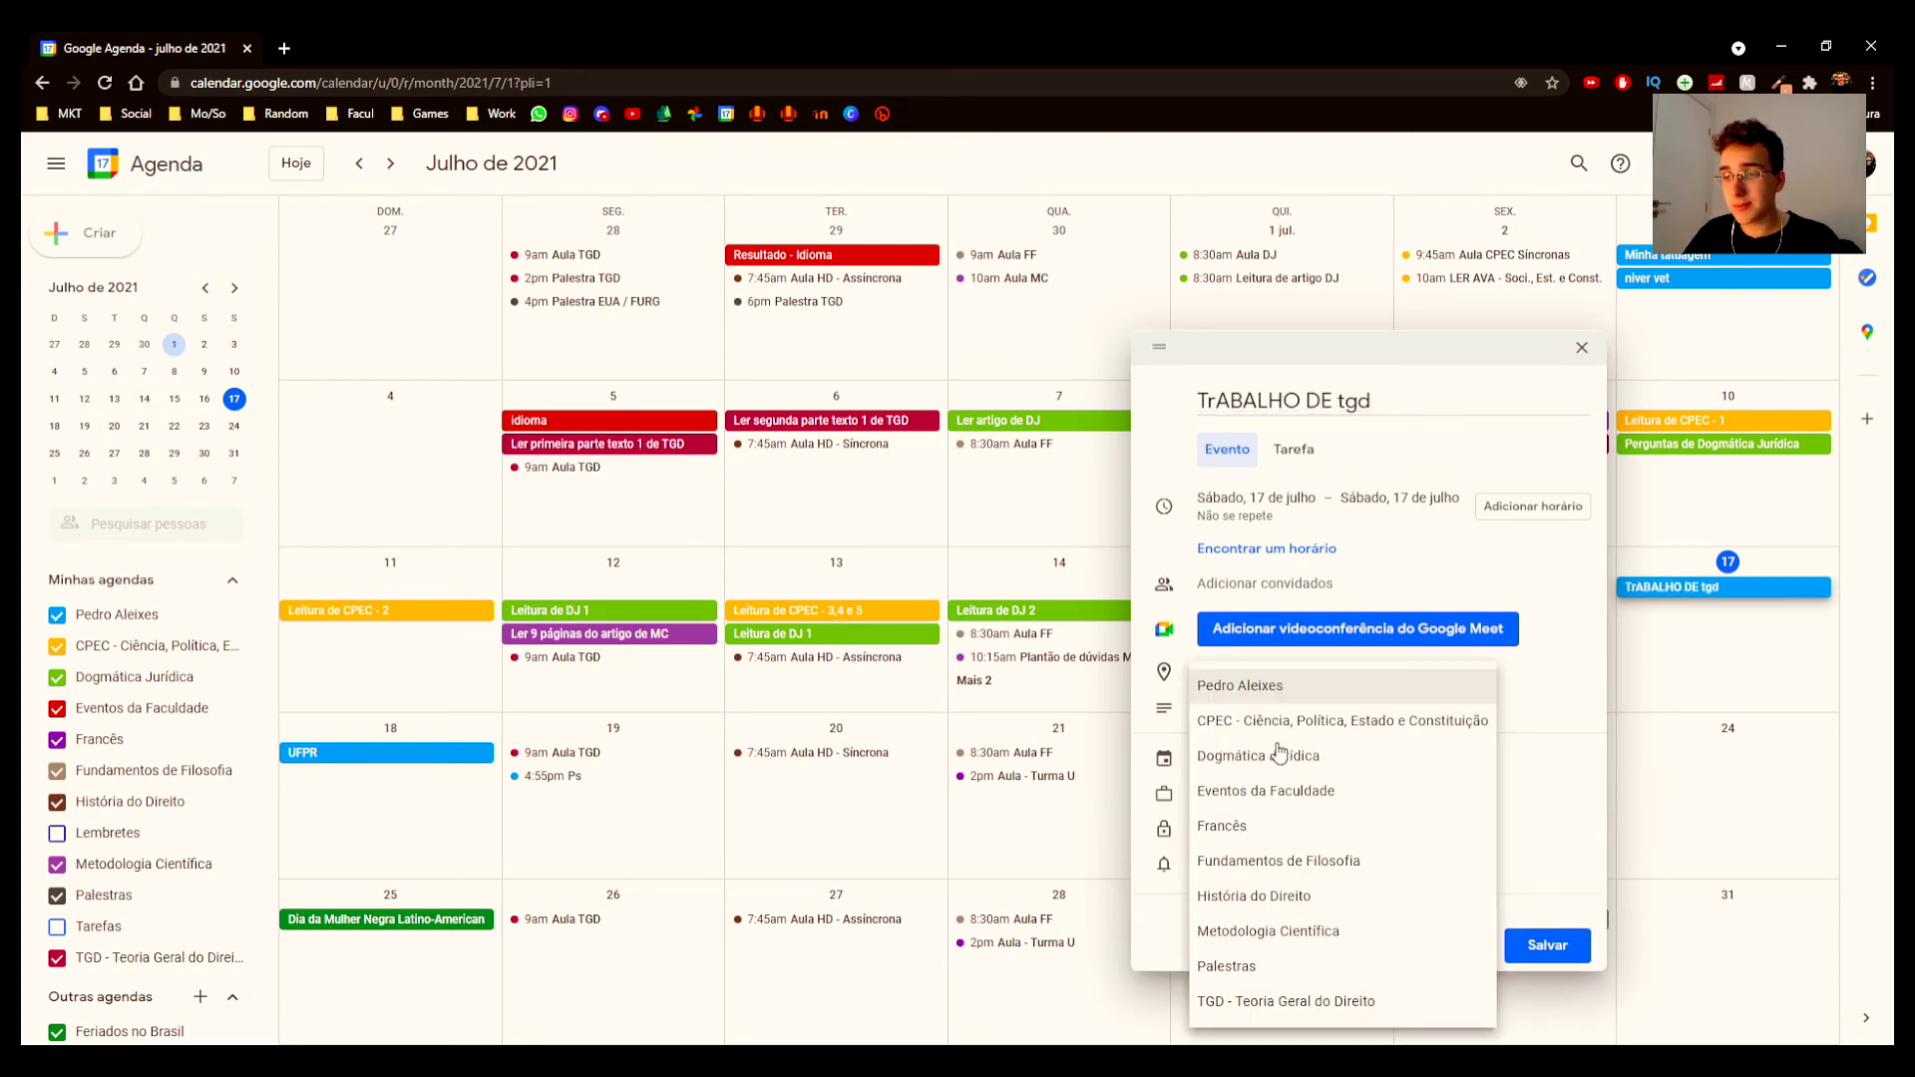
left_click(1297, 1003)
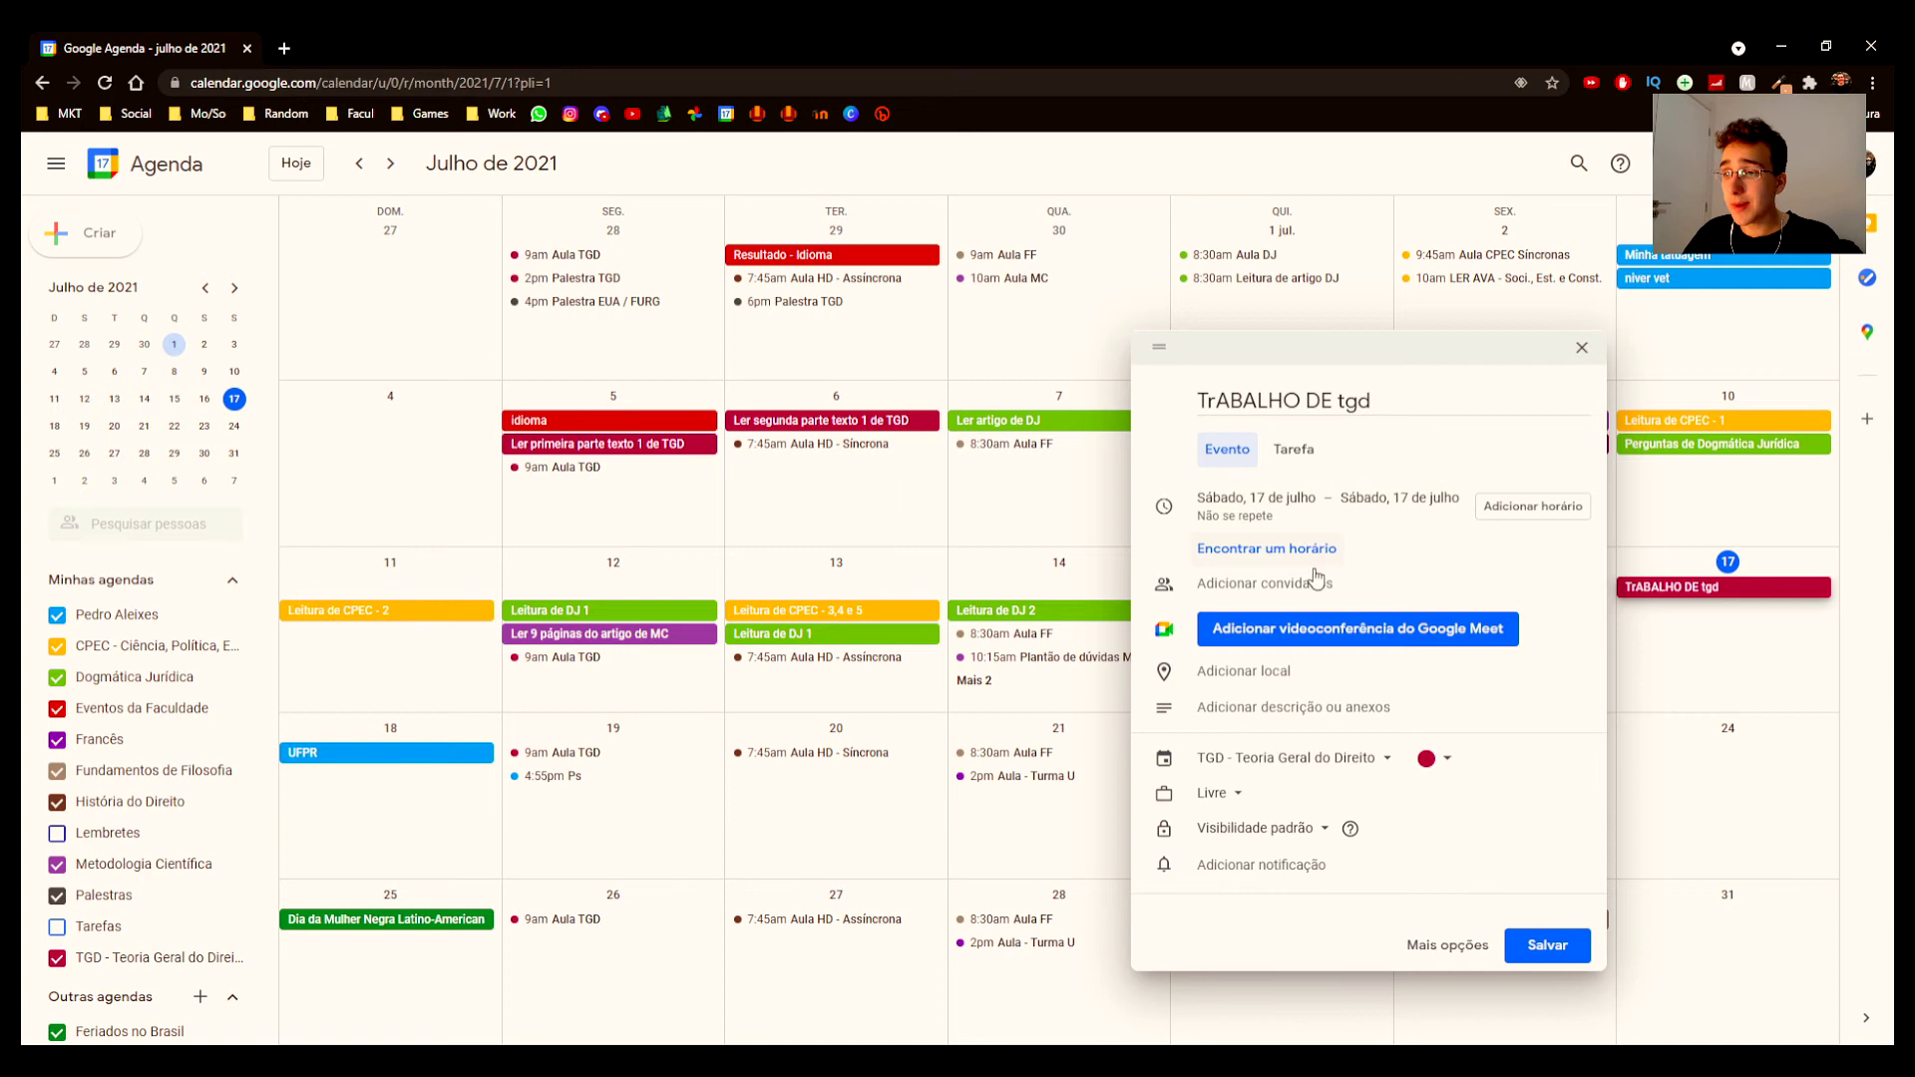
Step: Give the TrABALHO DE tgd event a 12:45am start time and save it
left_click(1496, 506)
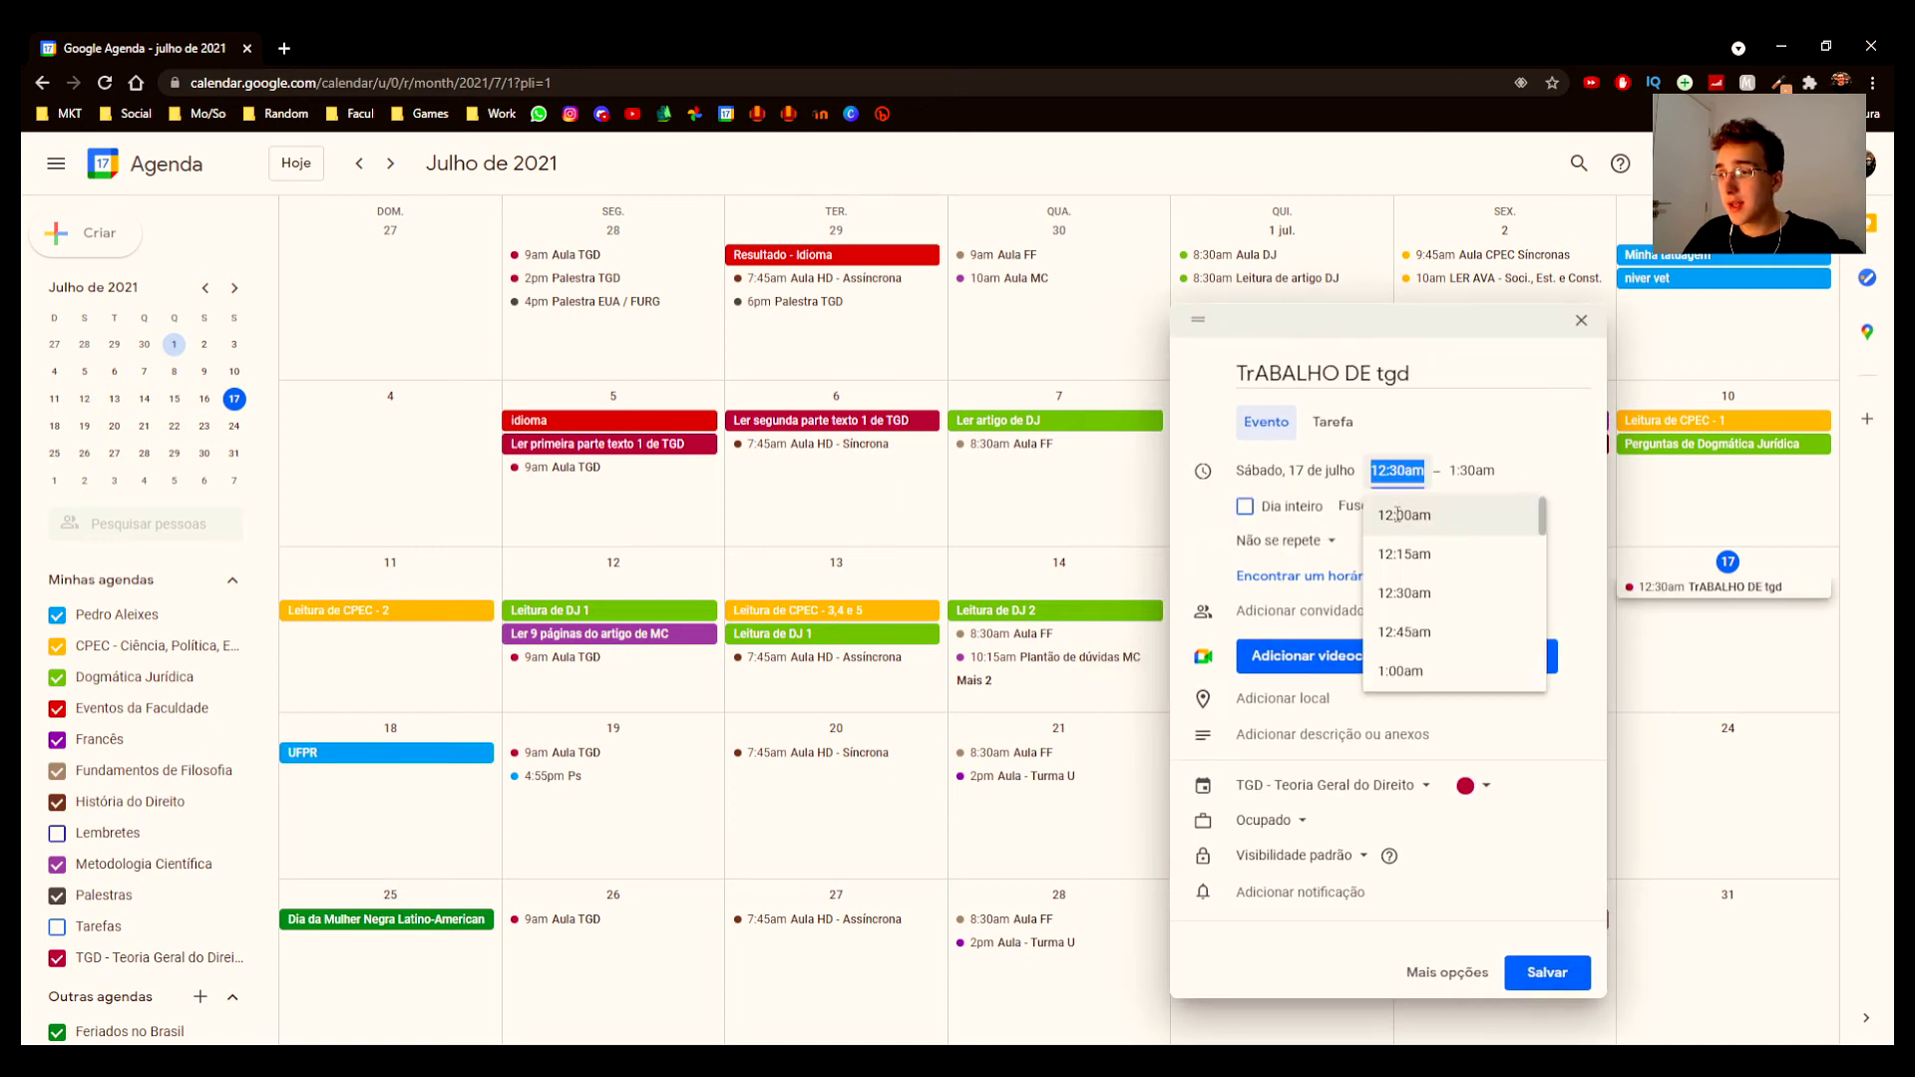
left_click(1414, 637)
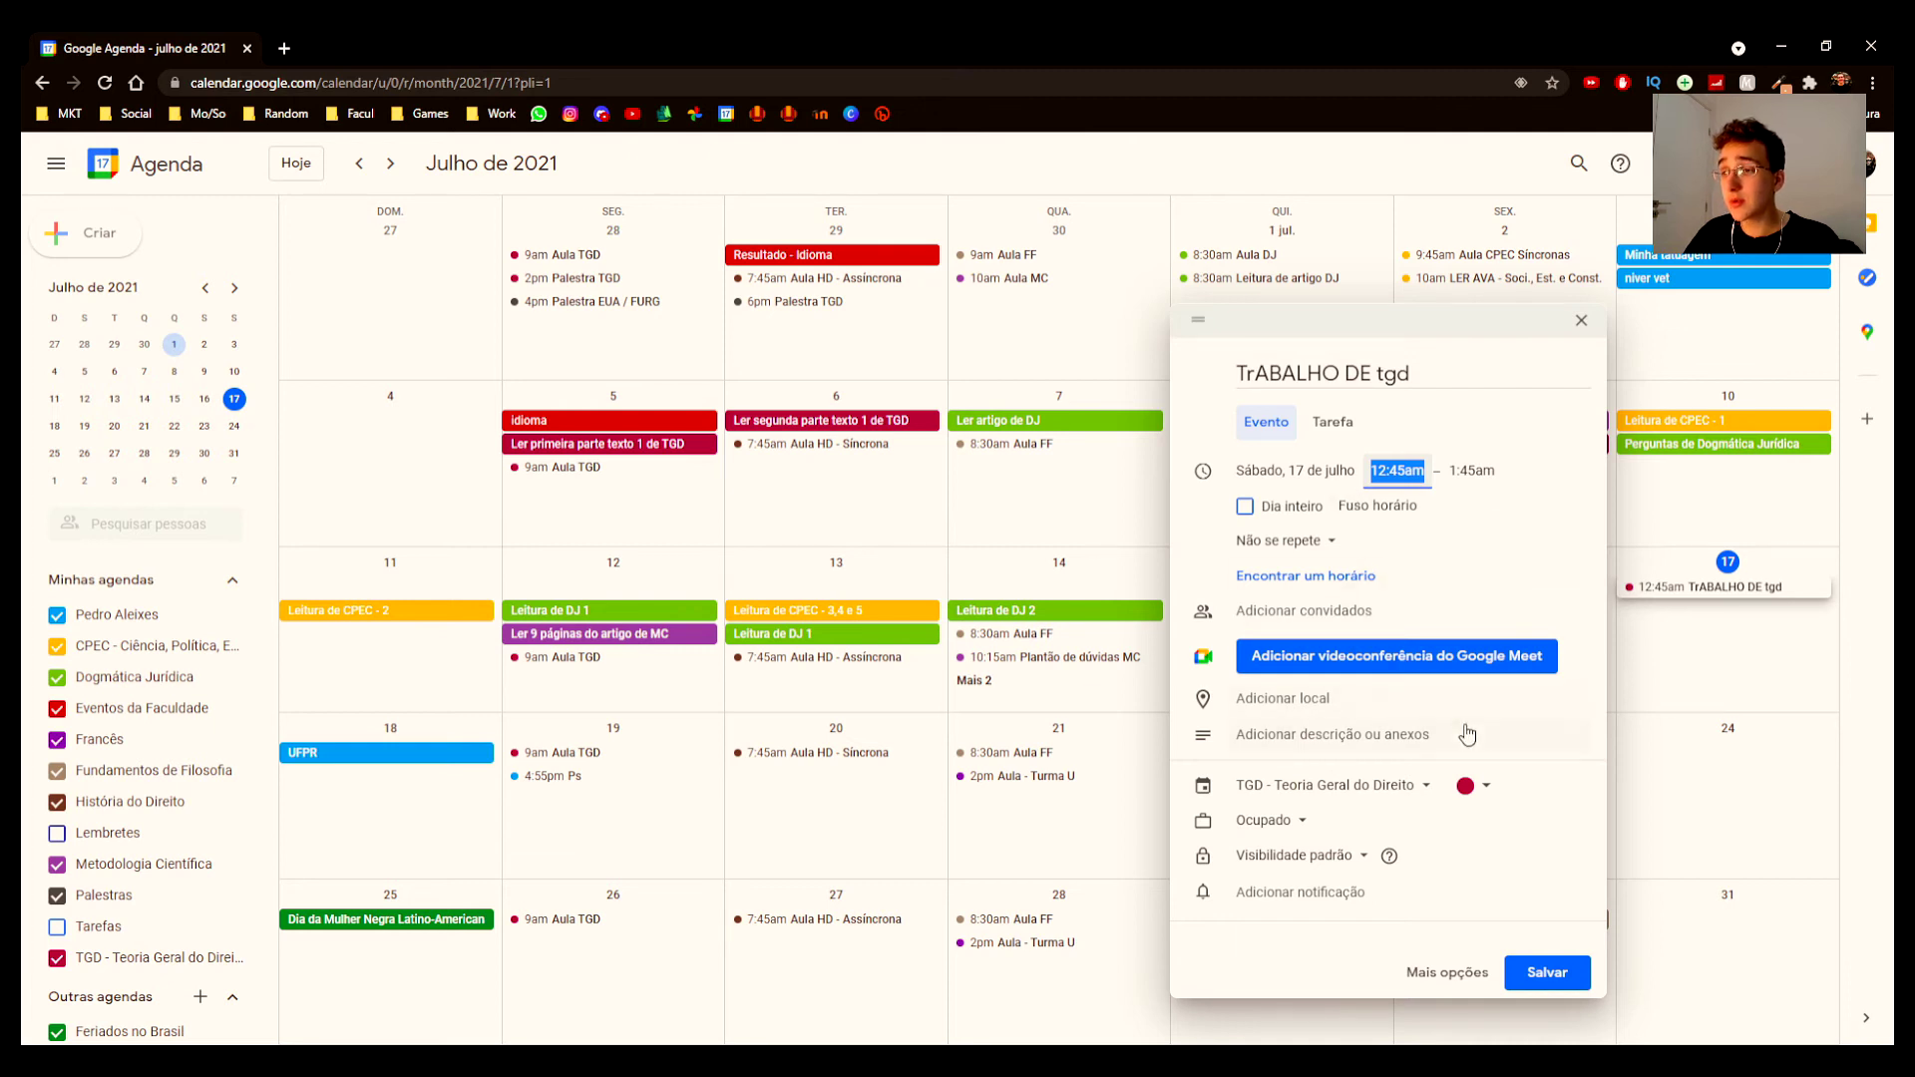
left_click(1531, 976)
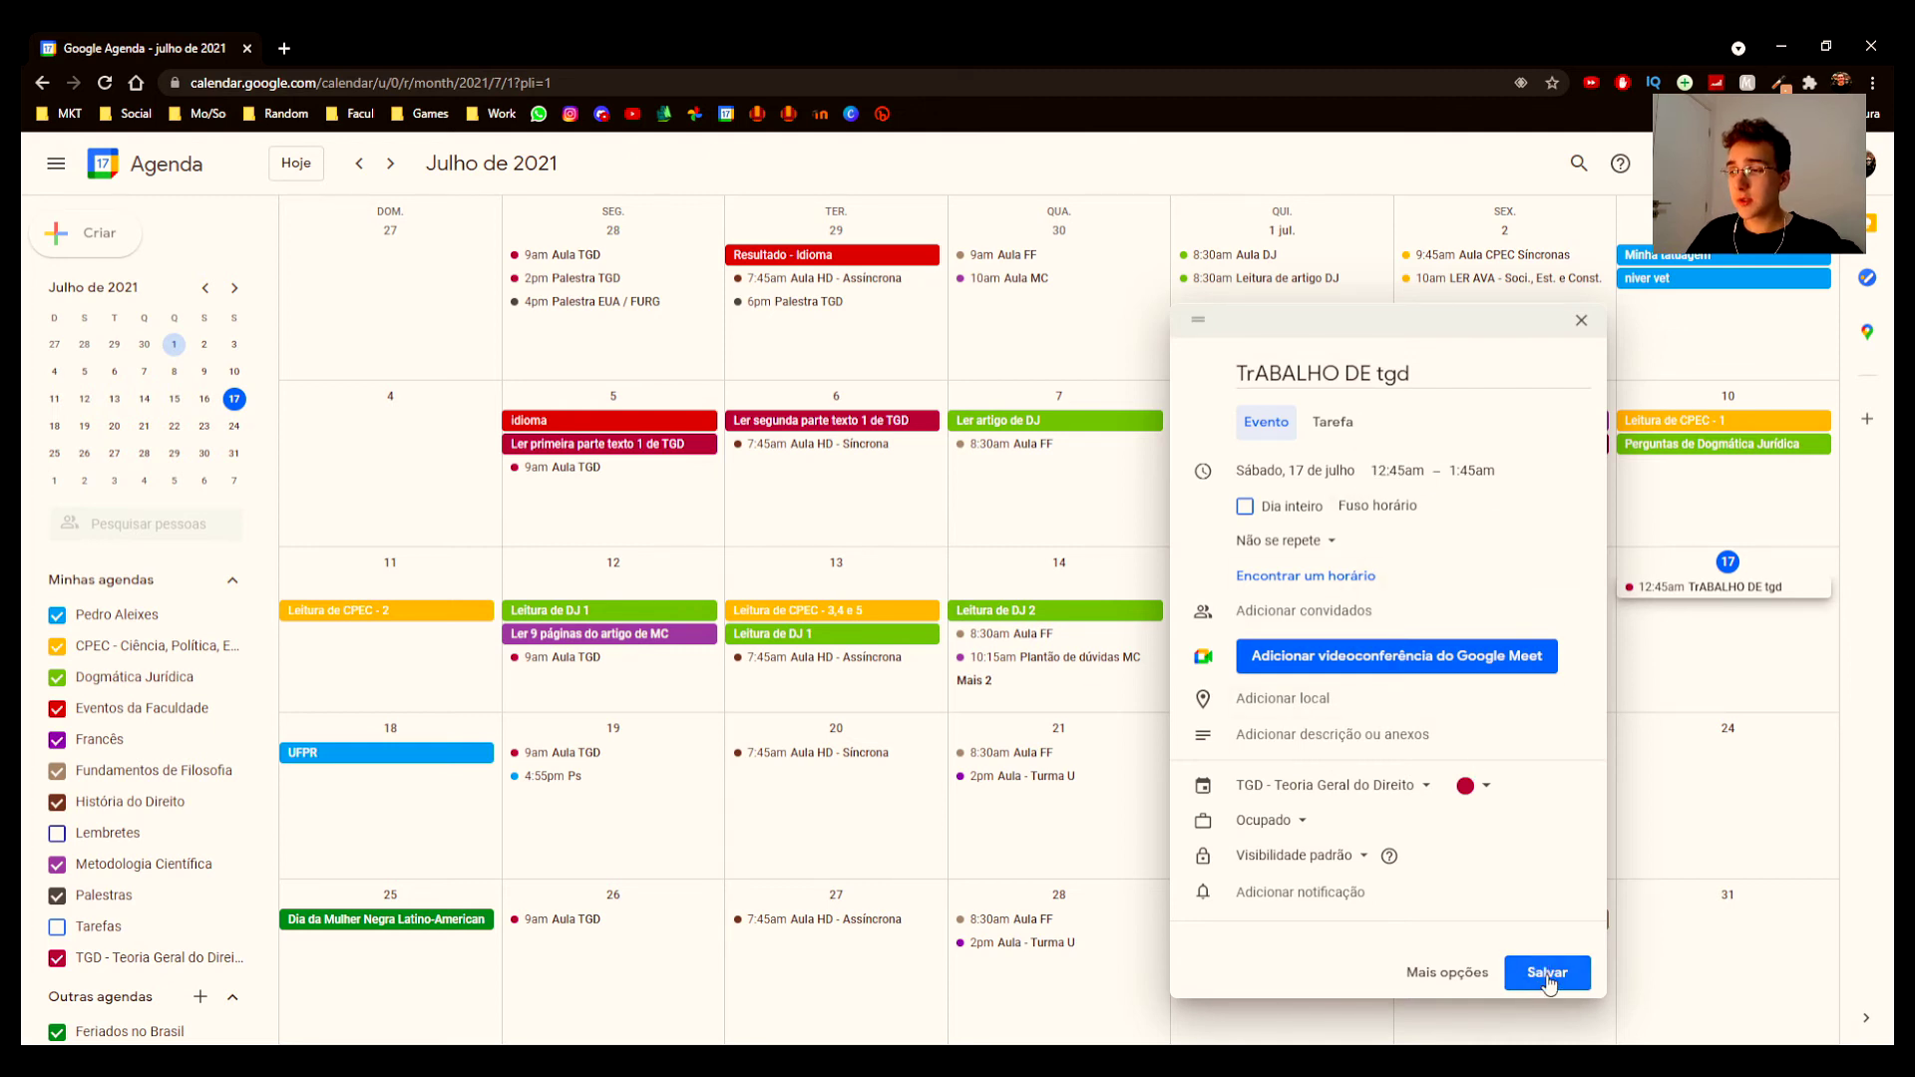
left_click(1547, 980)
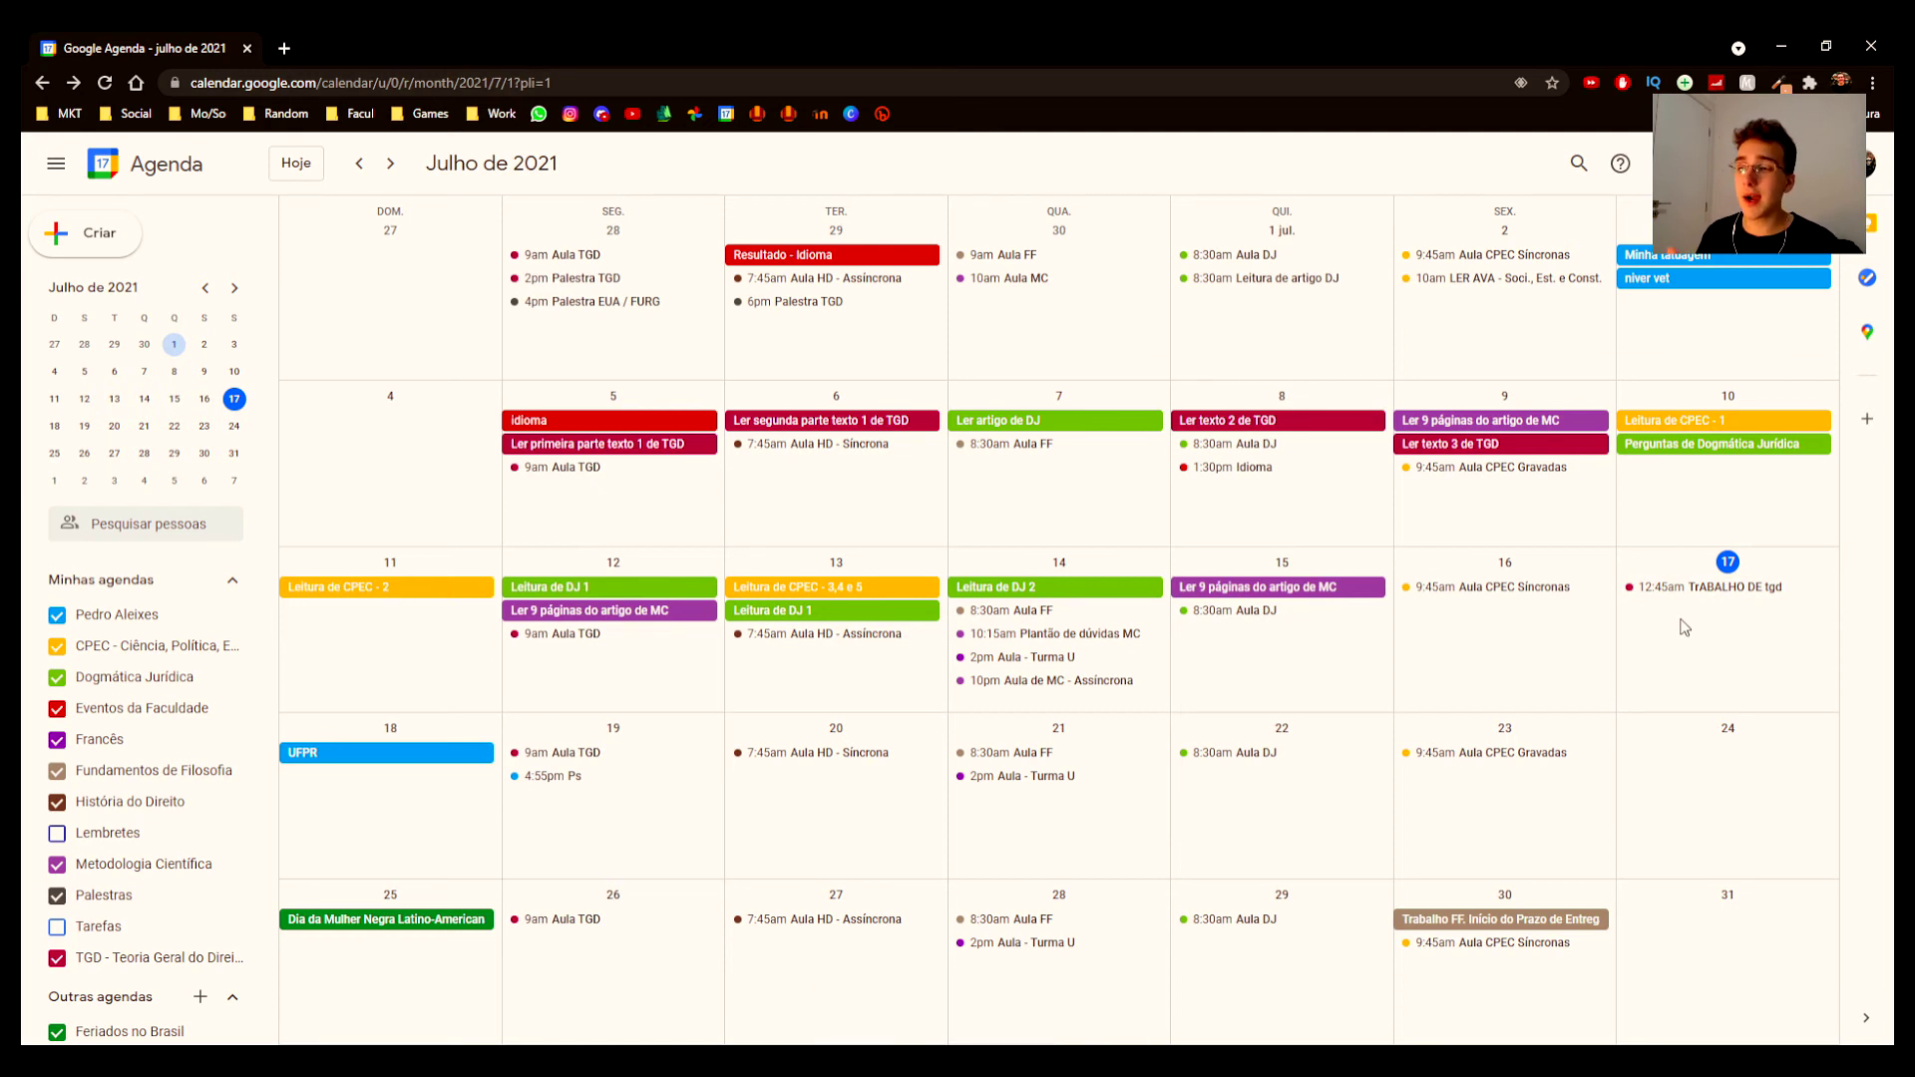
Step: Open the saved TrABALHO DE tgd event on 17 July and delete it
left_click(1675, 588)
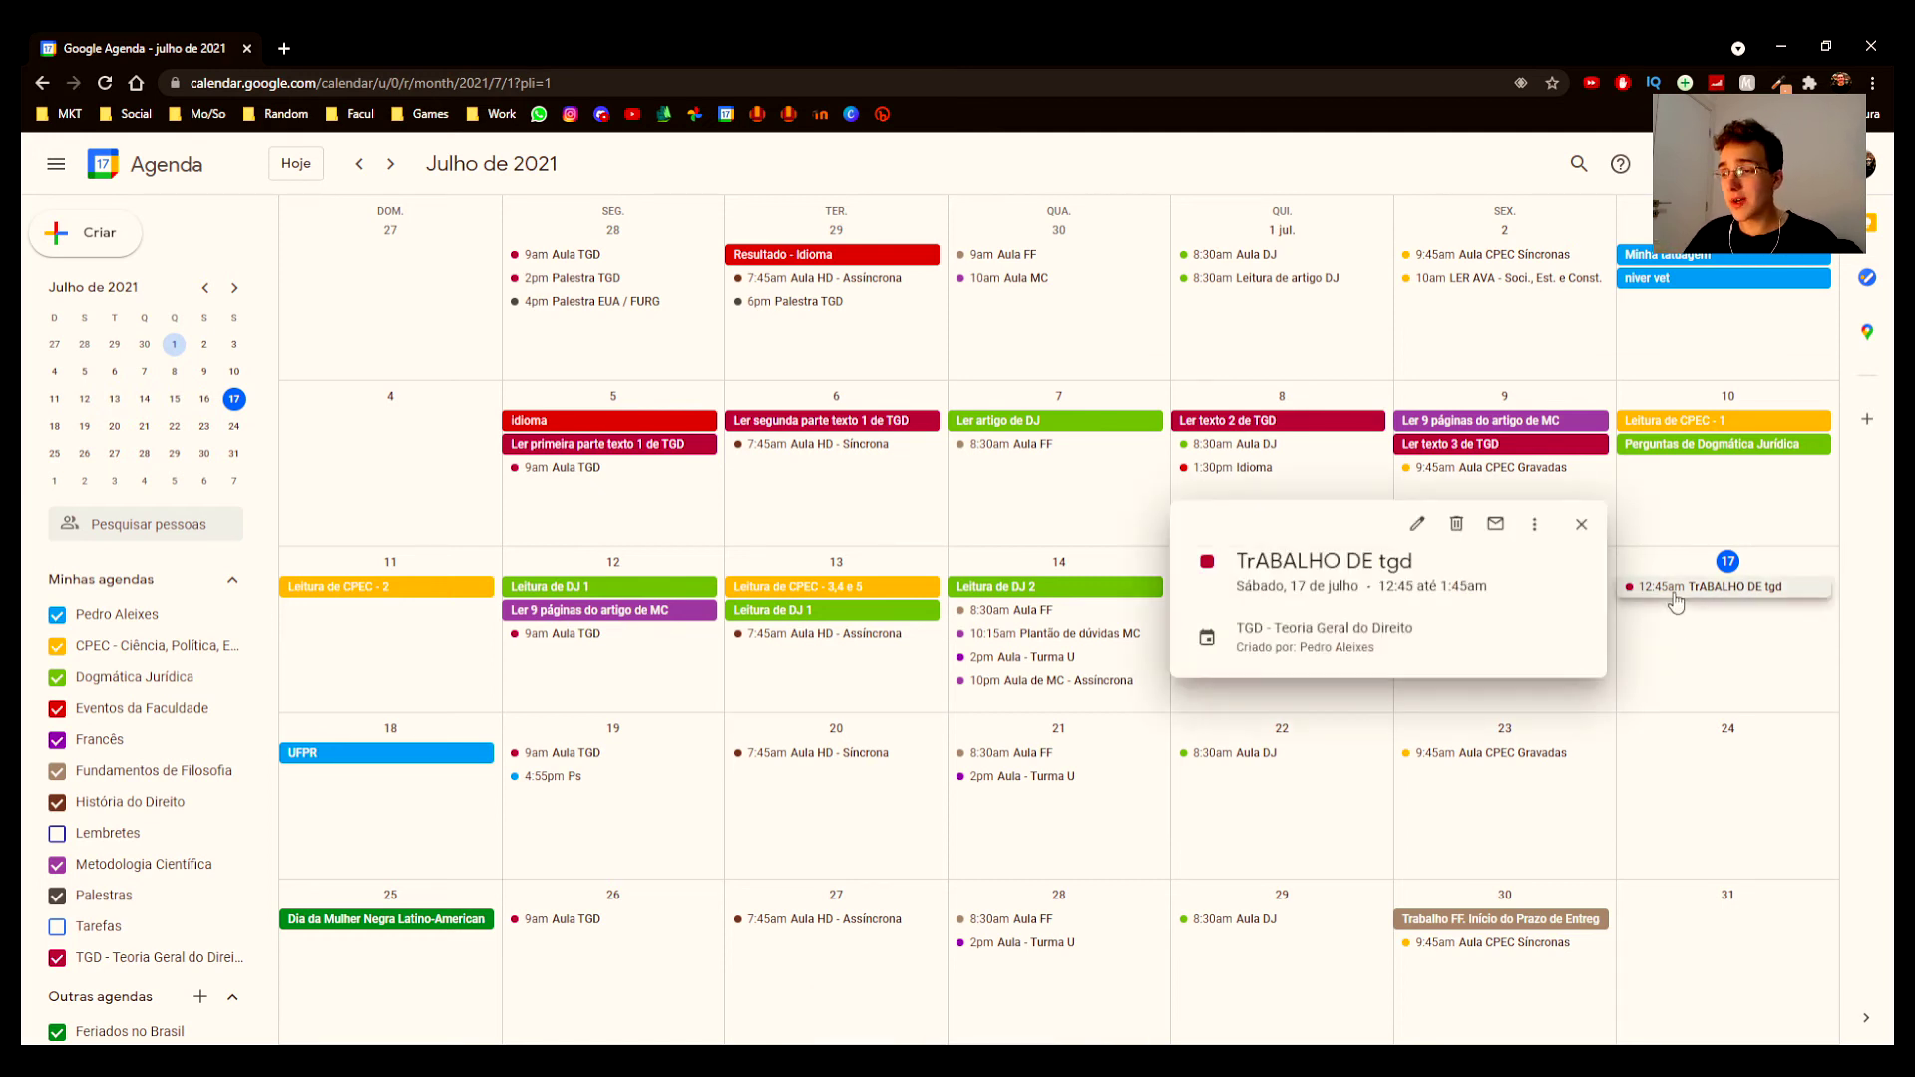
left_click(1457, 524)
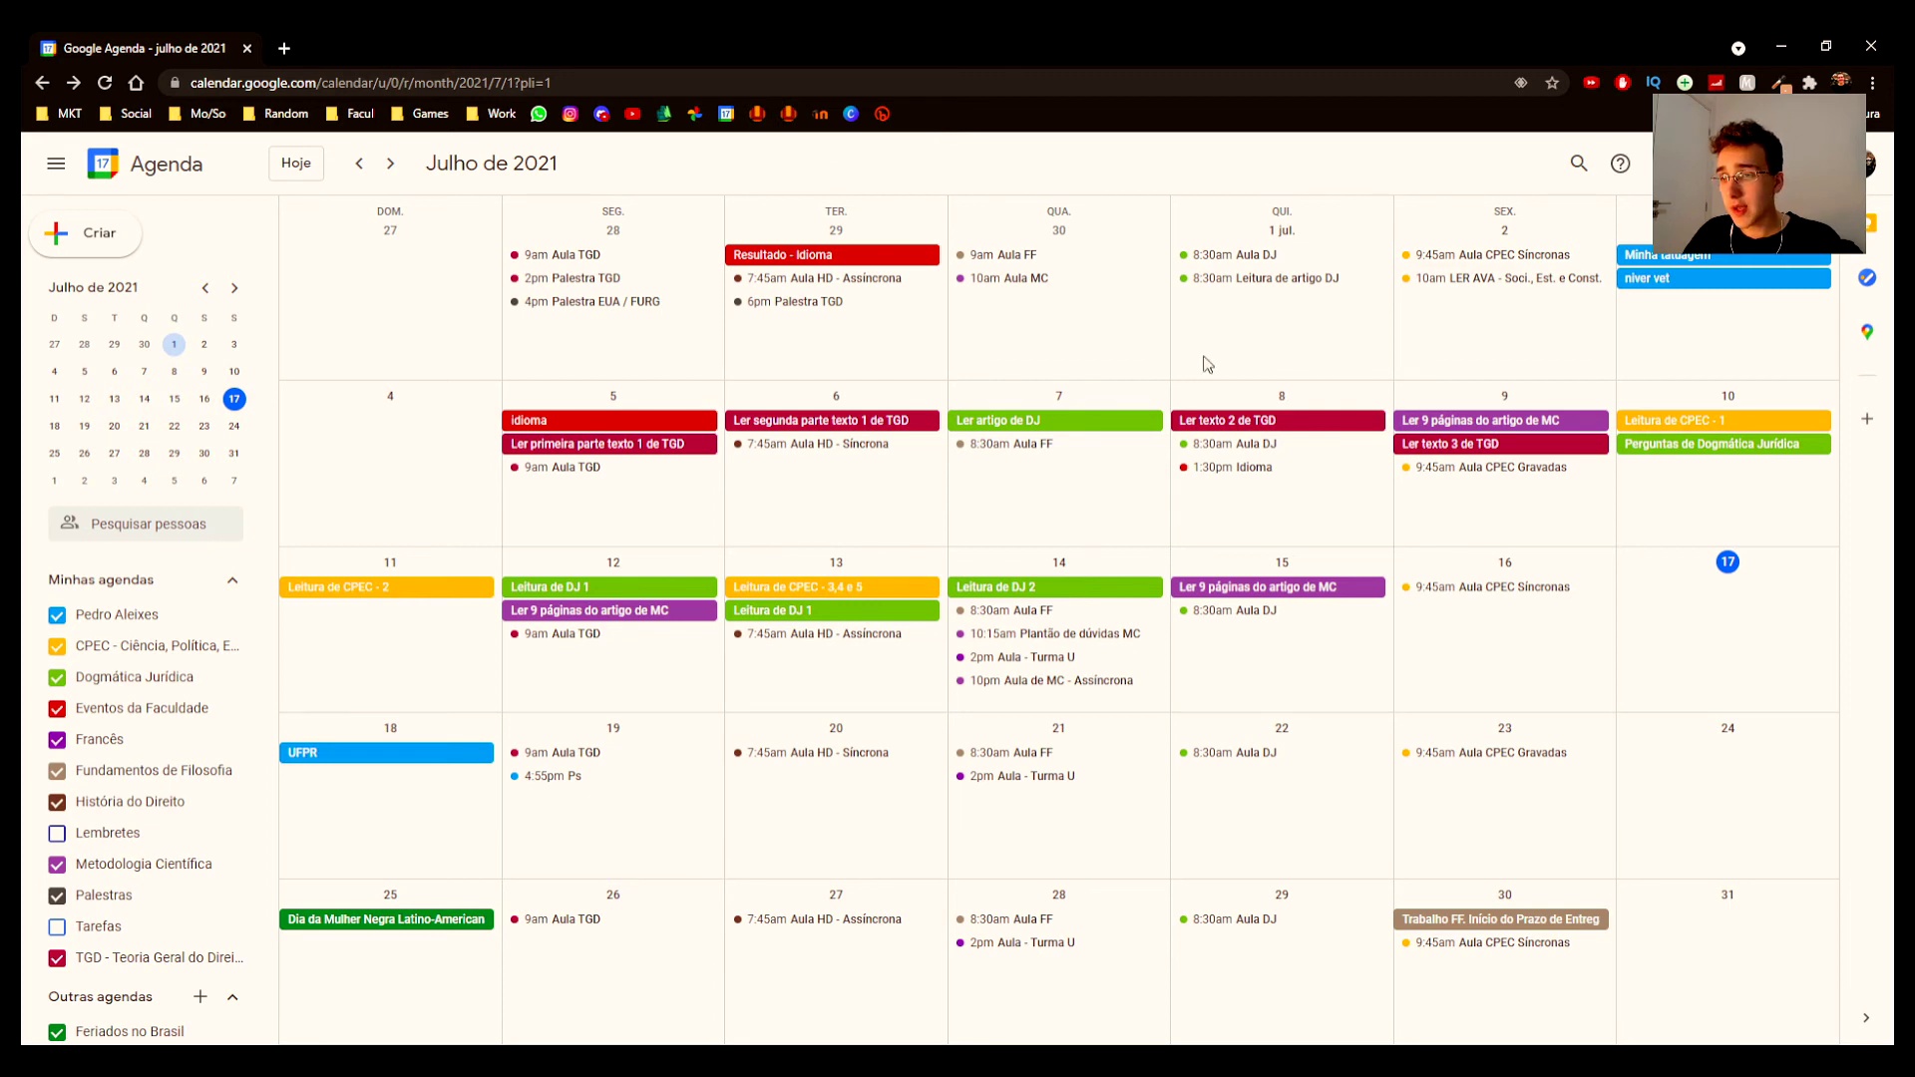
Step: Look through the June, July and August 2021 calendar months and switch to the Faculdade page in Notion
key("k")
key("j")
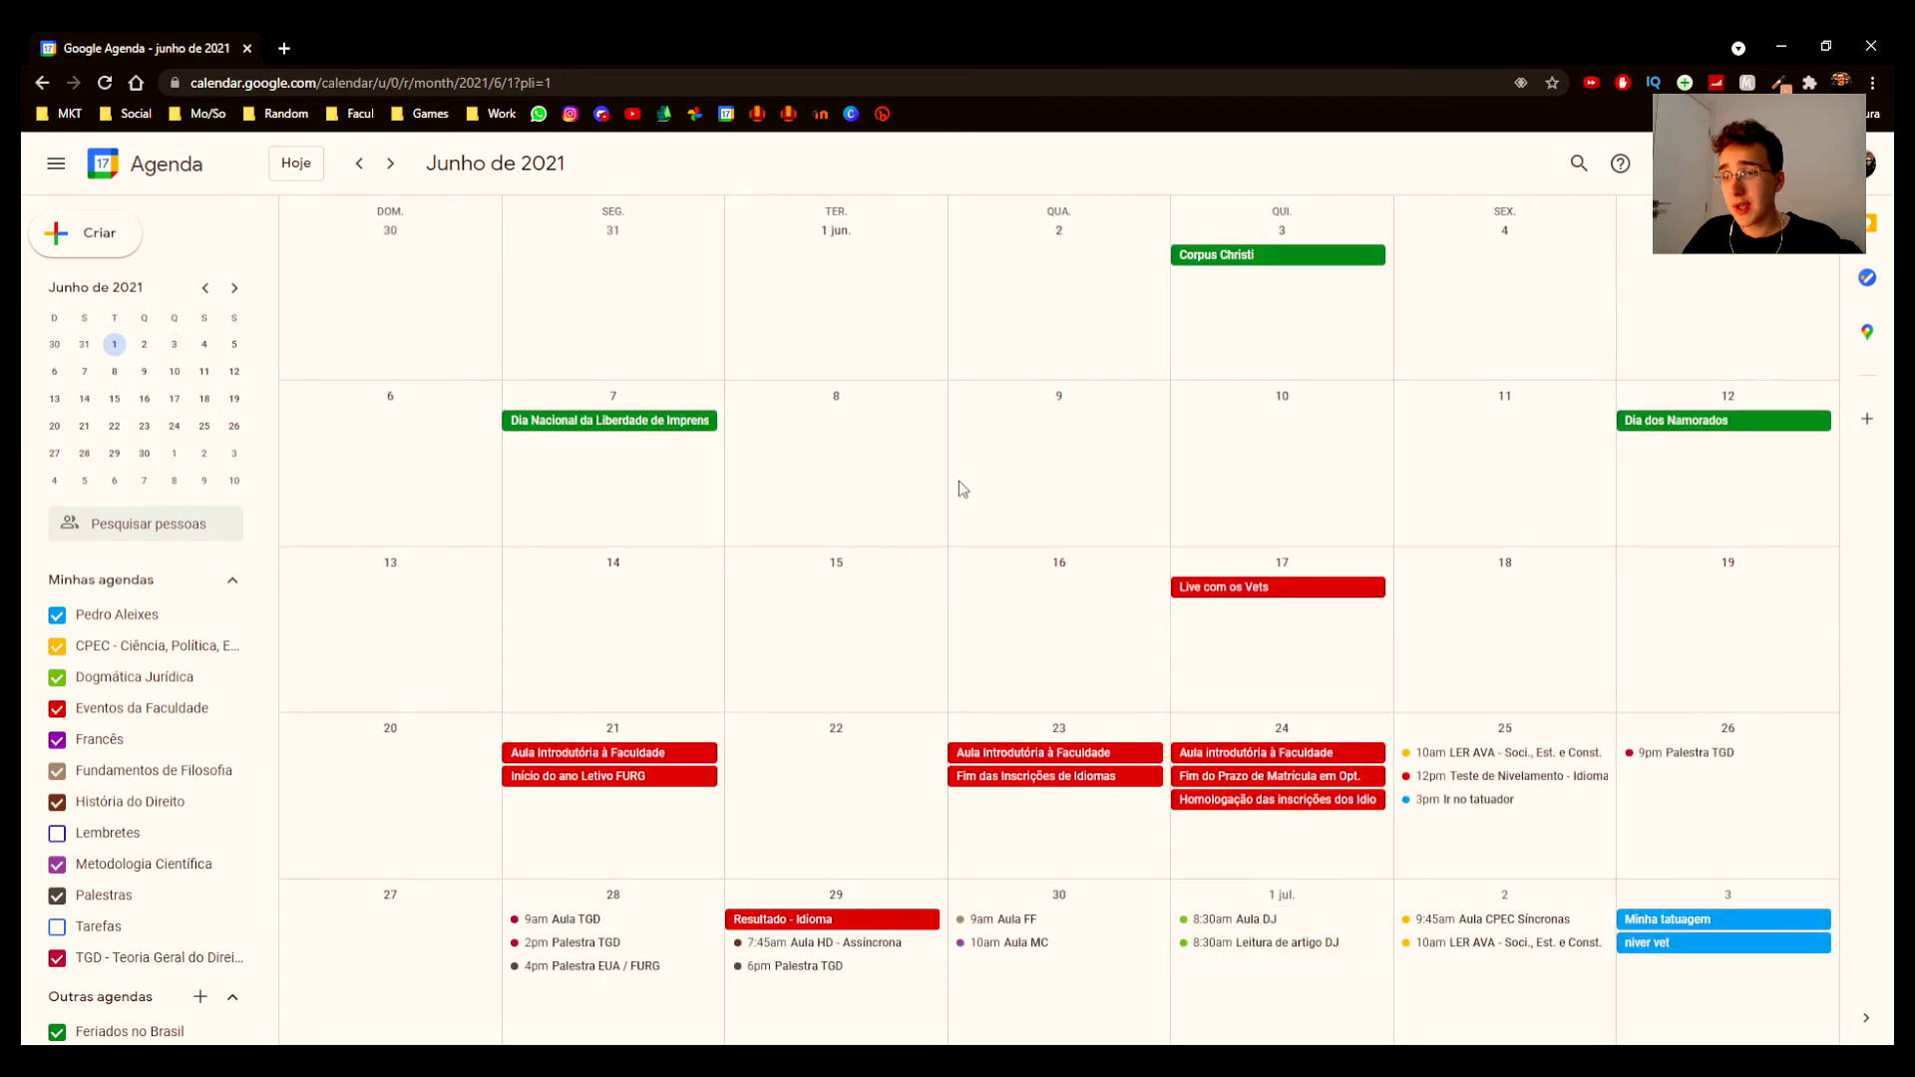
key("j")
key("j")
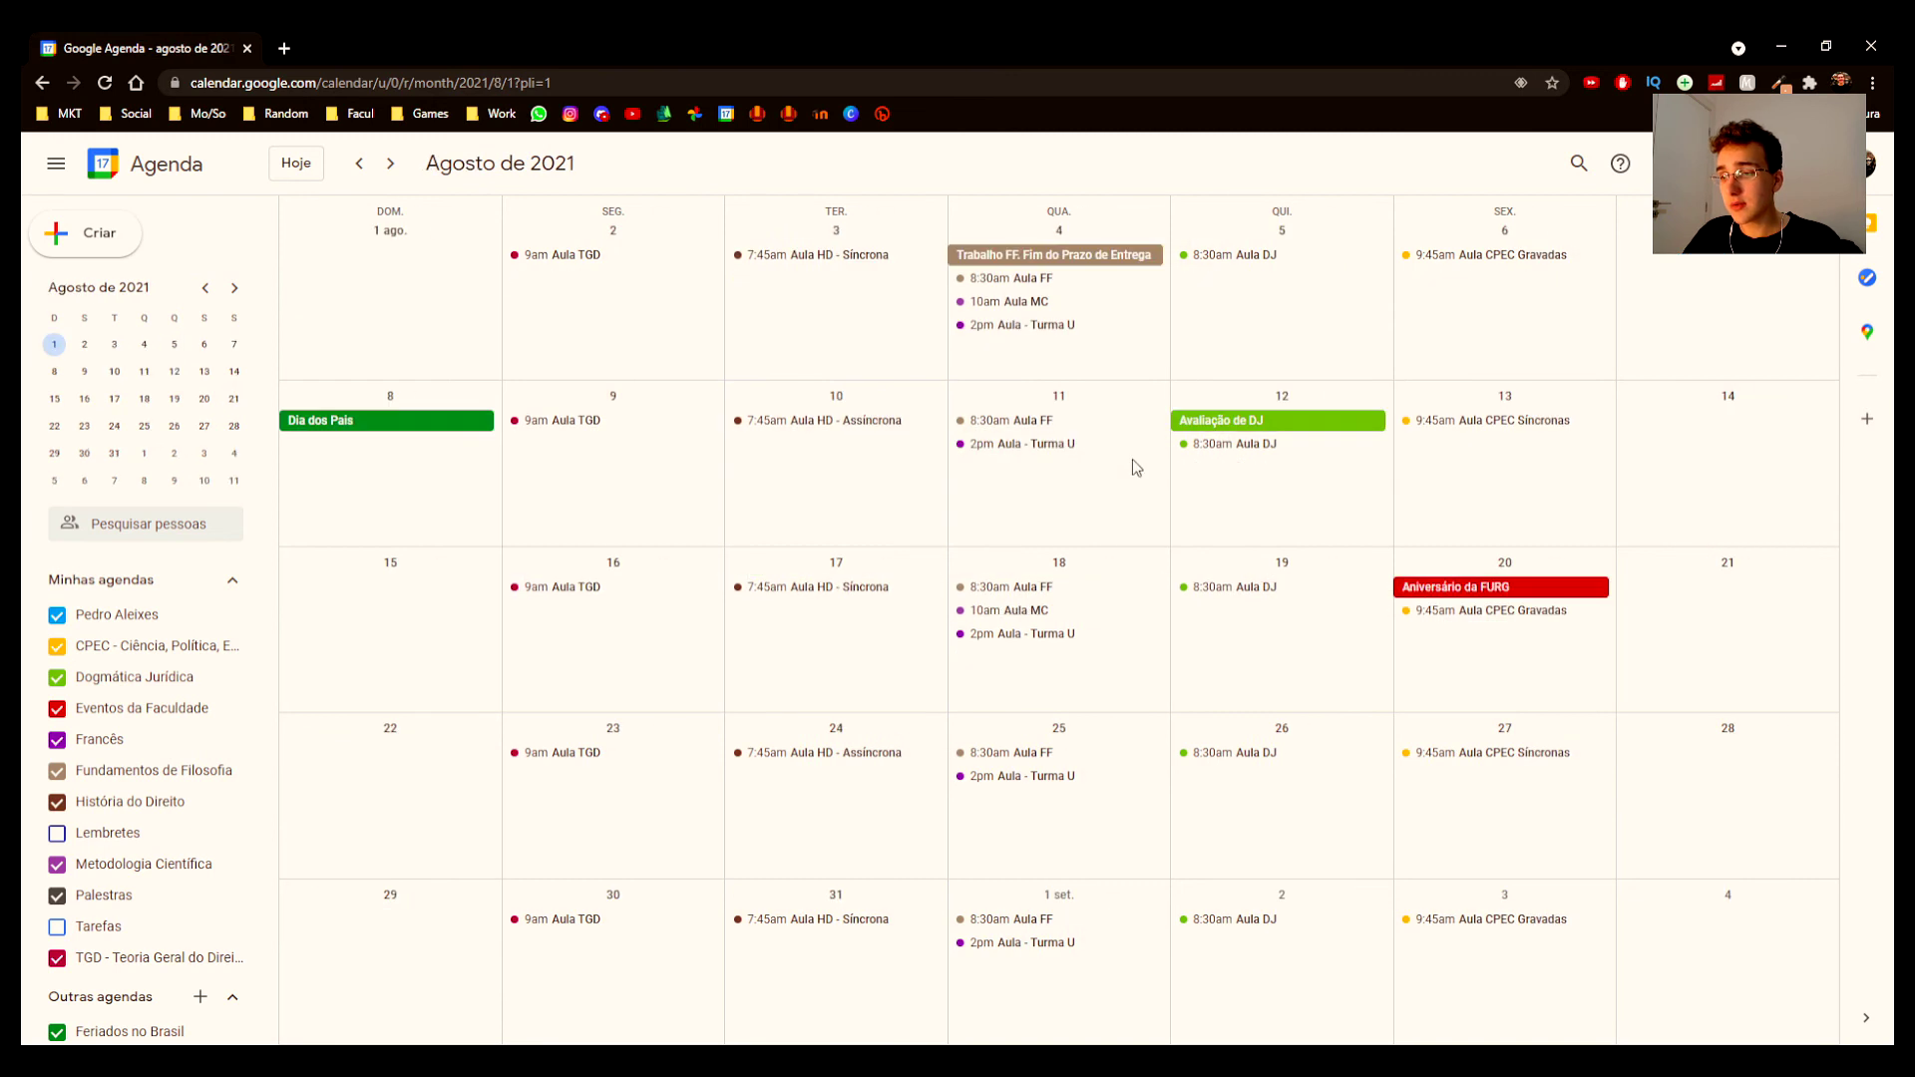
key("k")
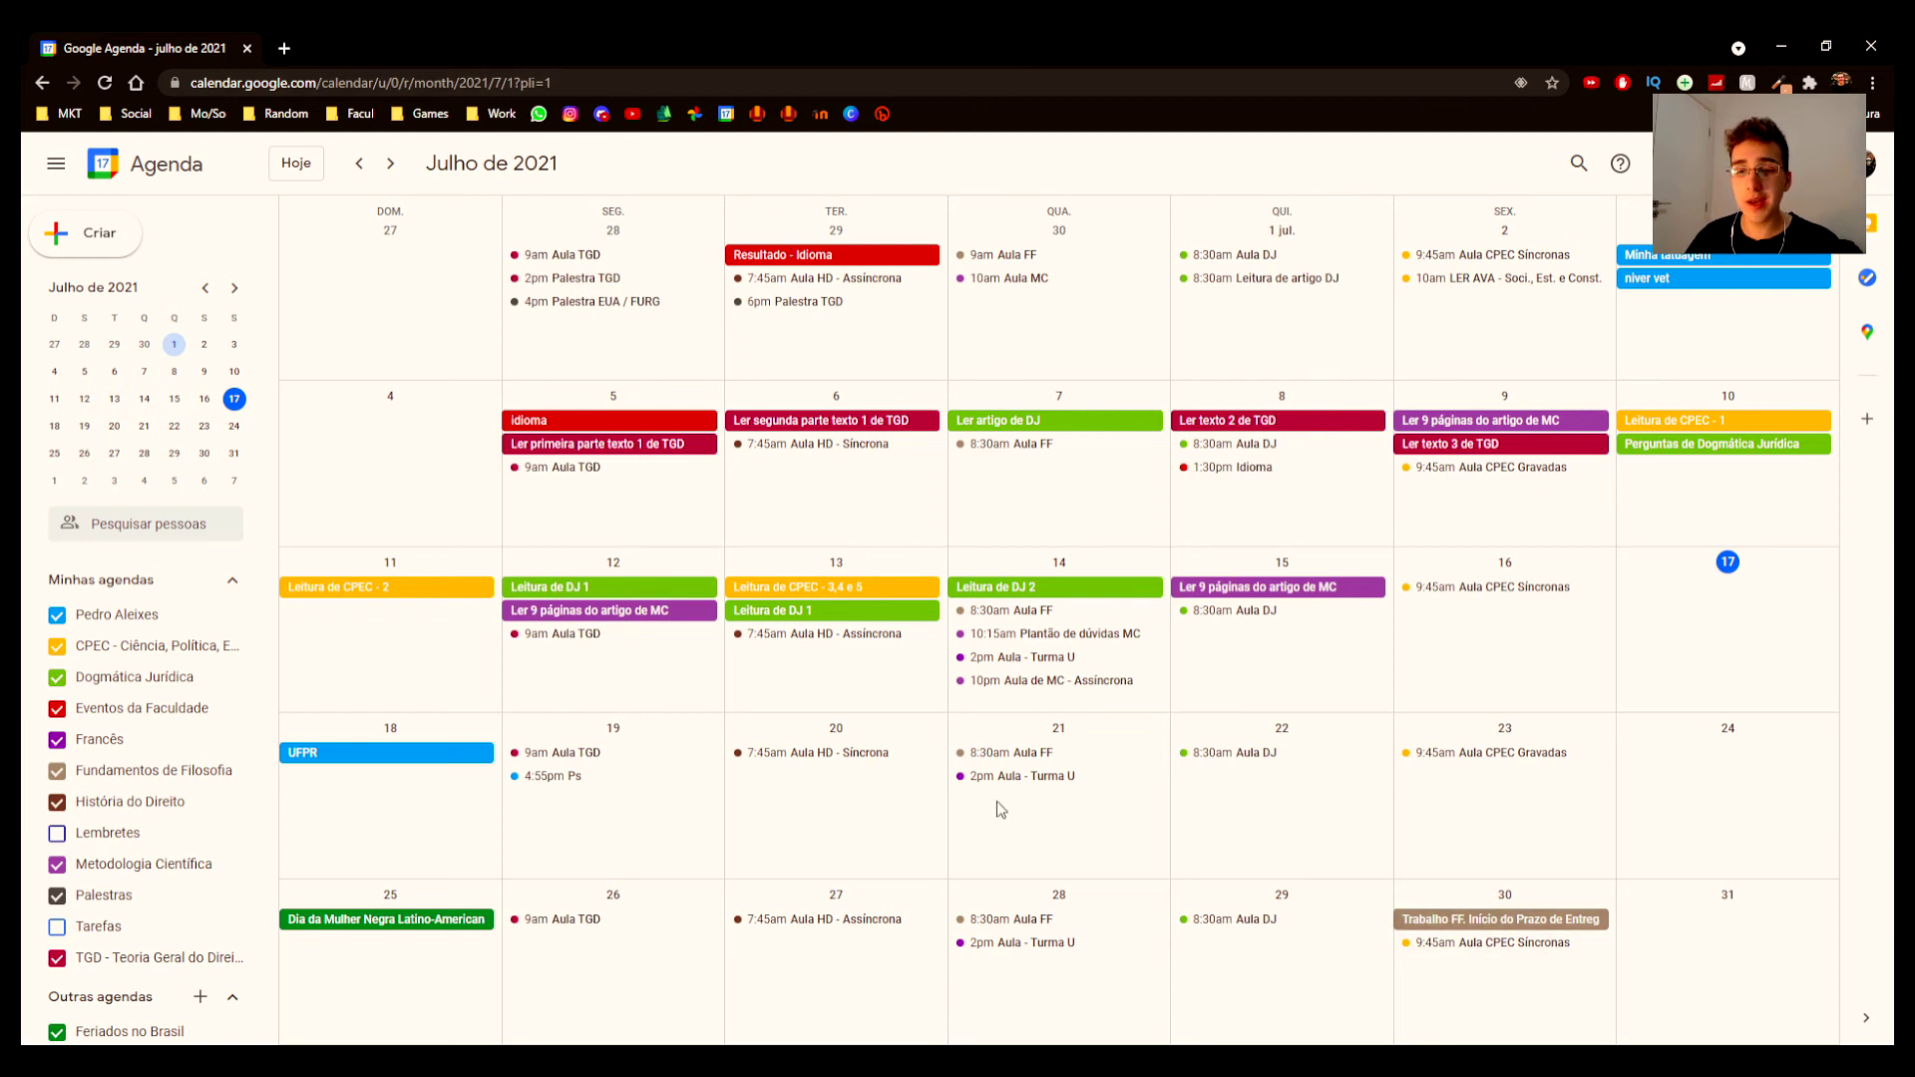
scroll(933, 754, "down", 1)
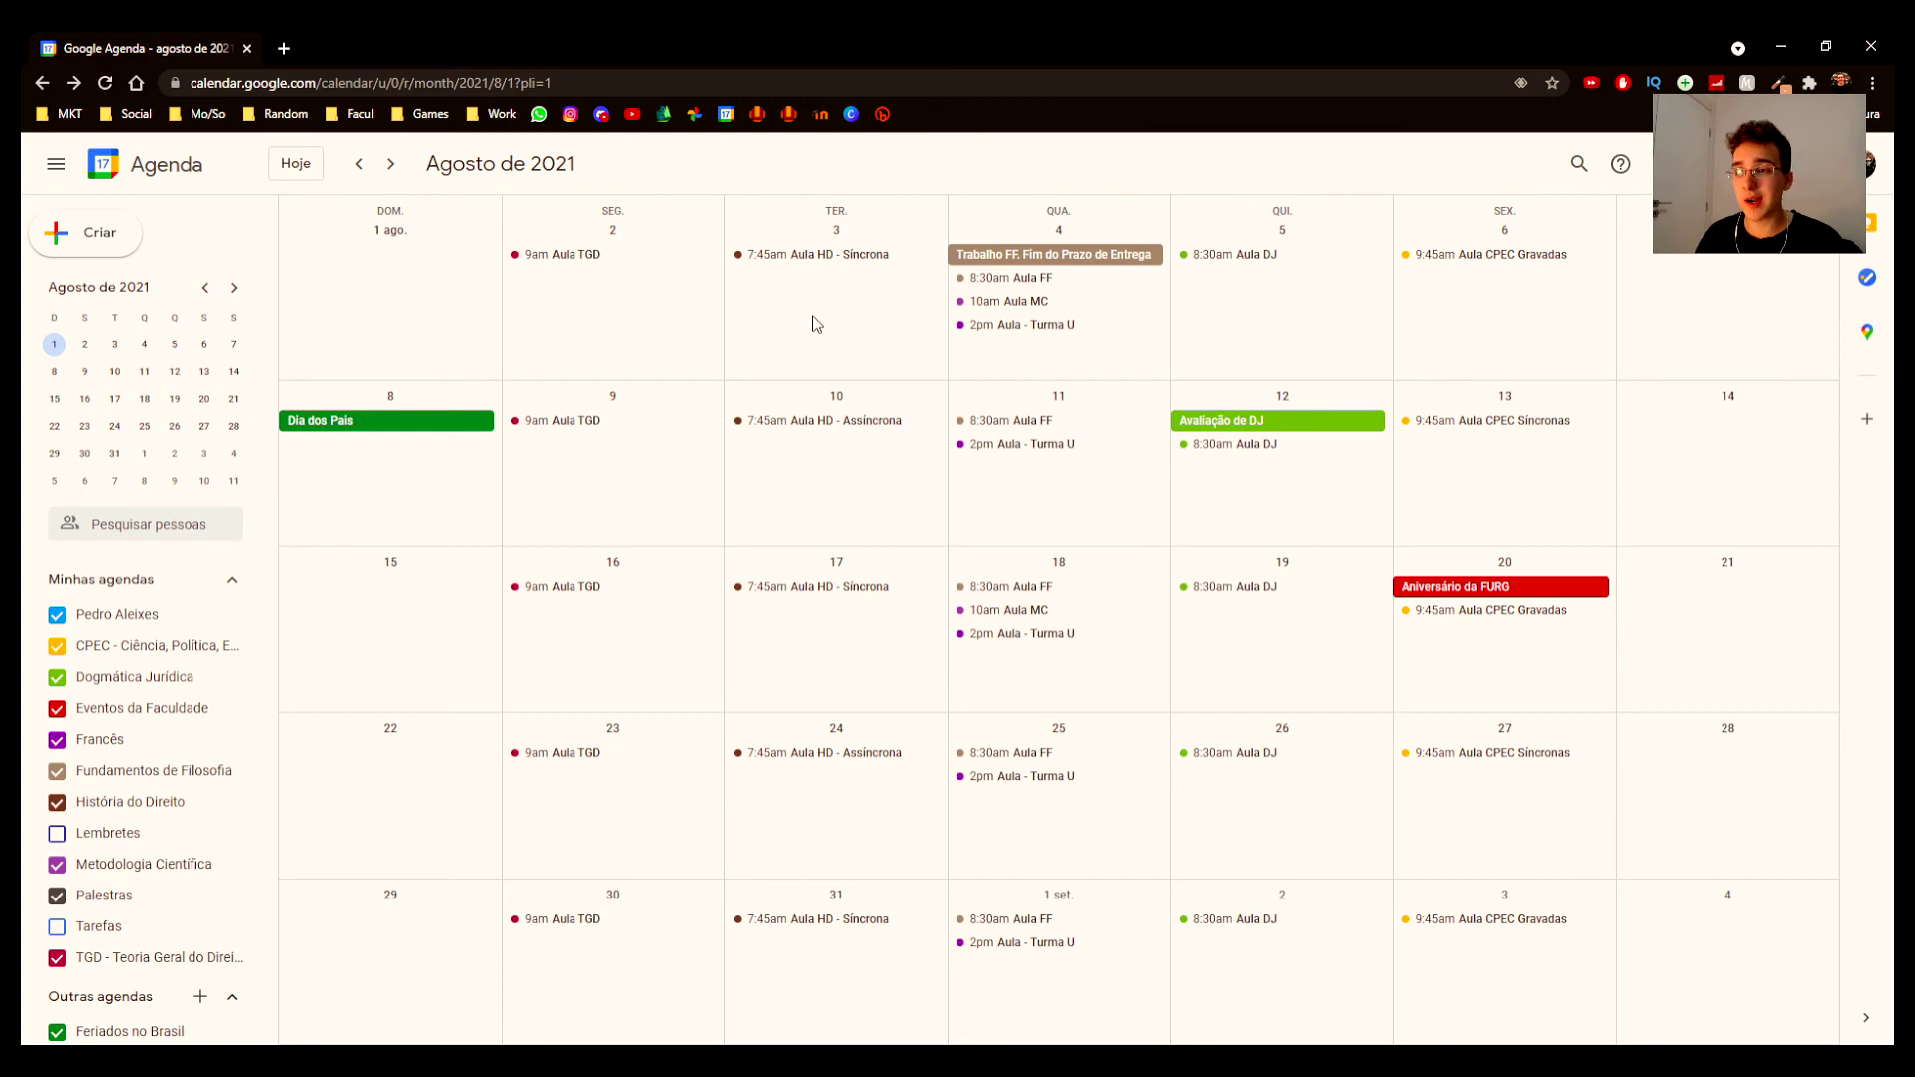
key("alt+Tab")
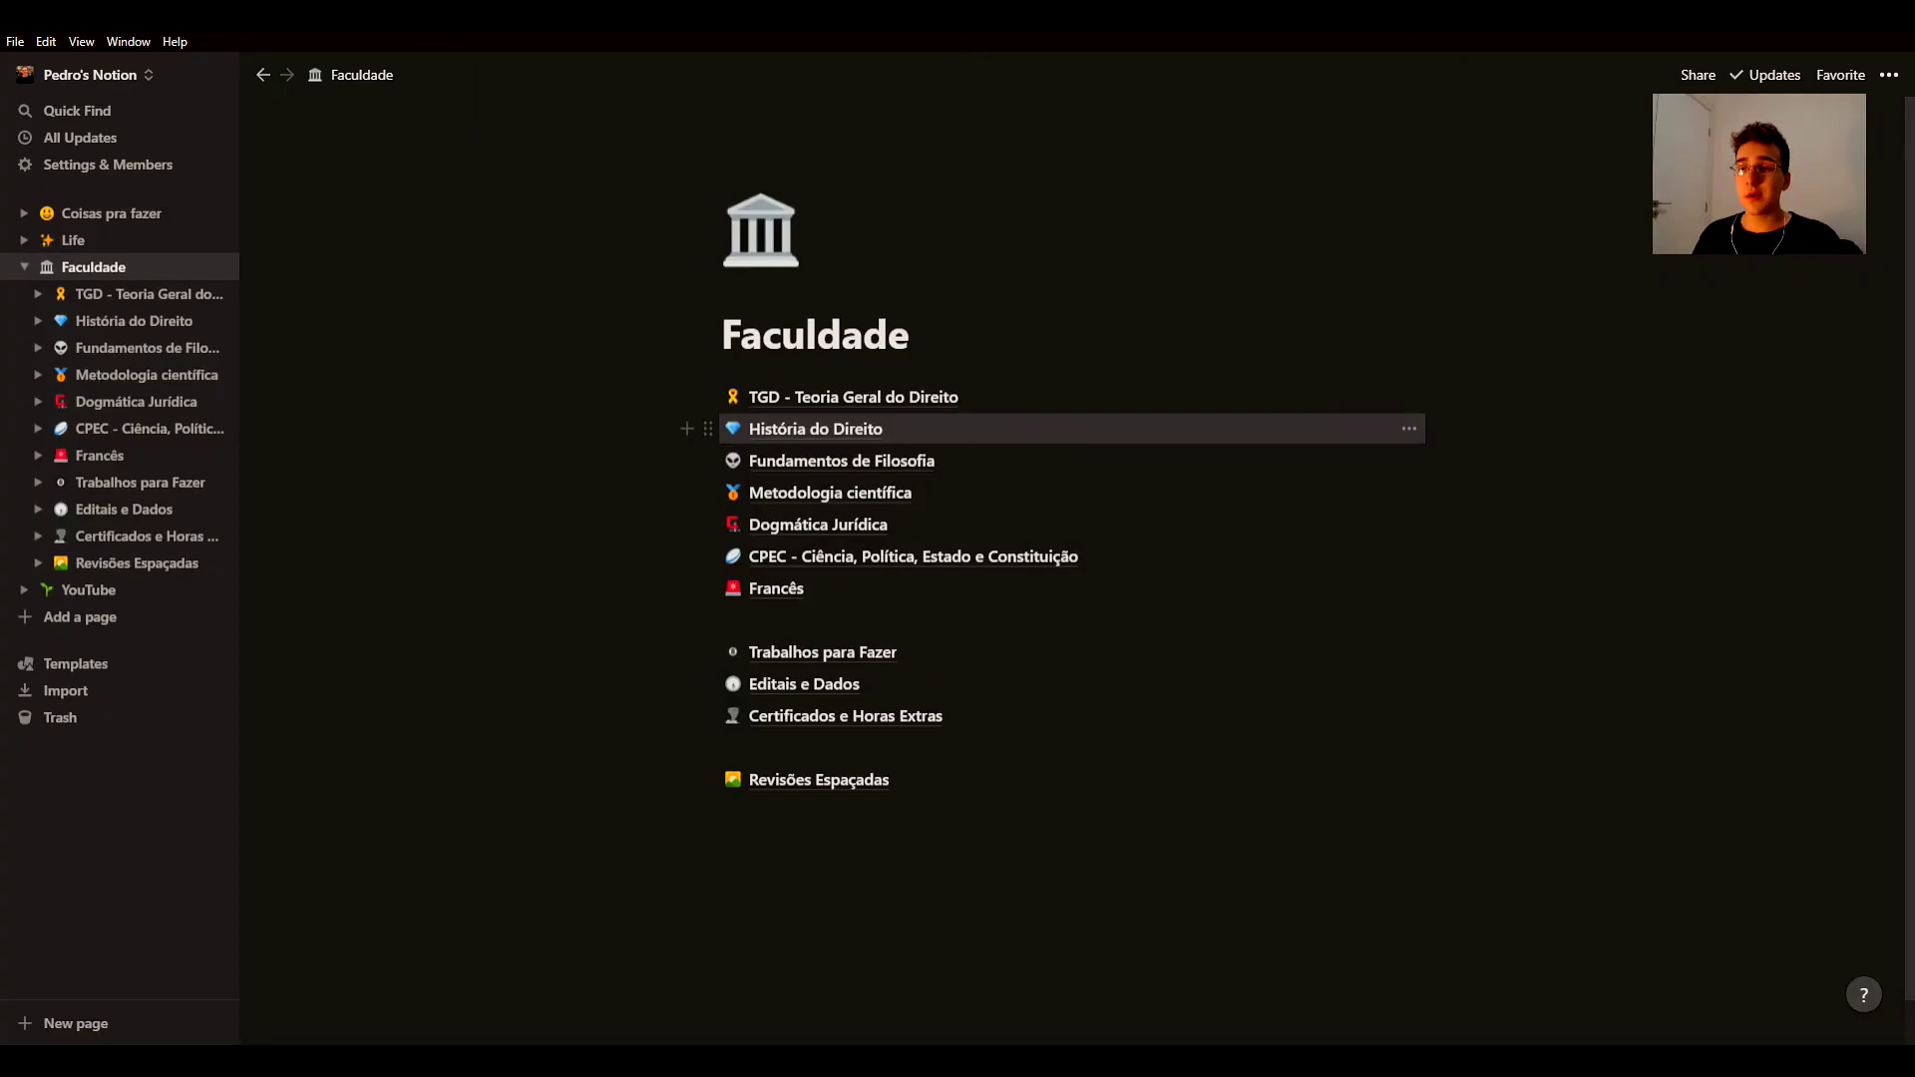